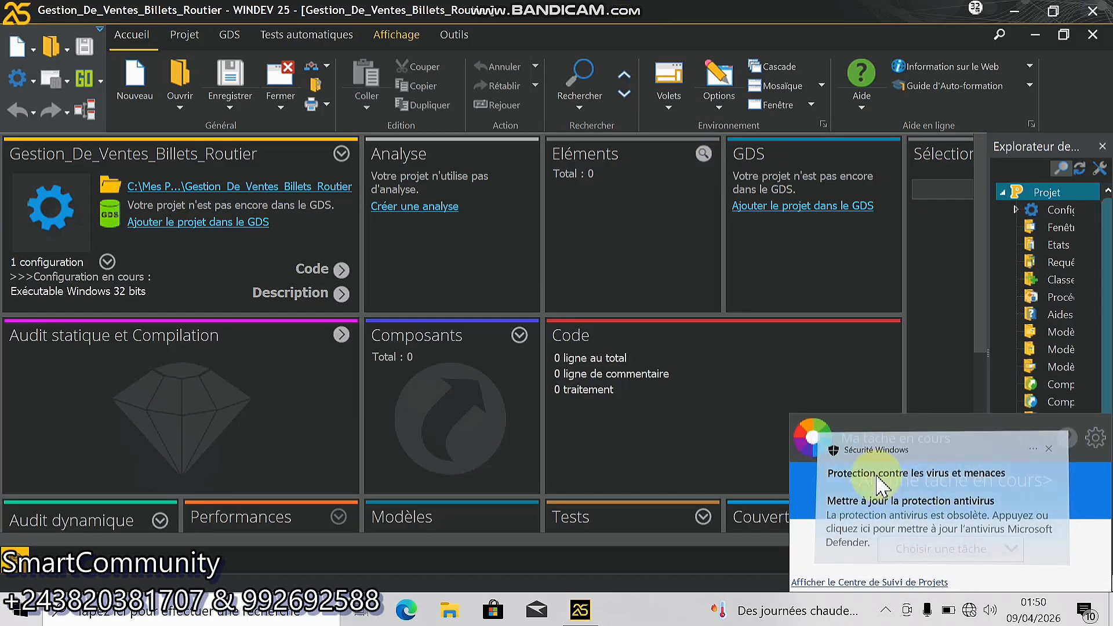
left_click(882, 487)
left_click(751, 20)
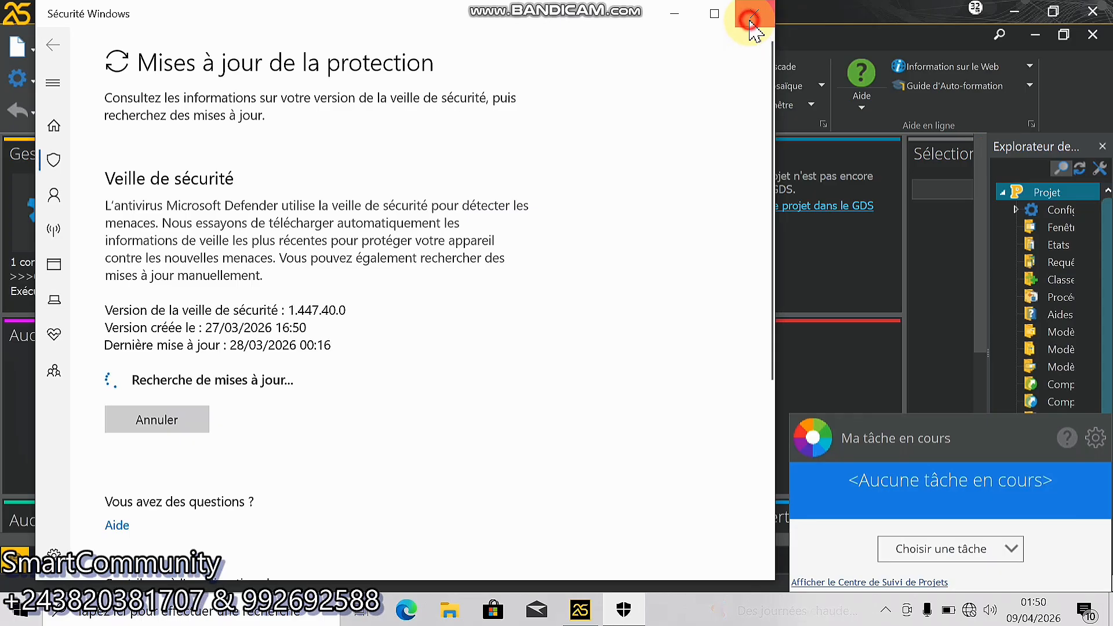
left_click(867, 474)
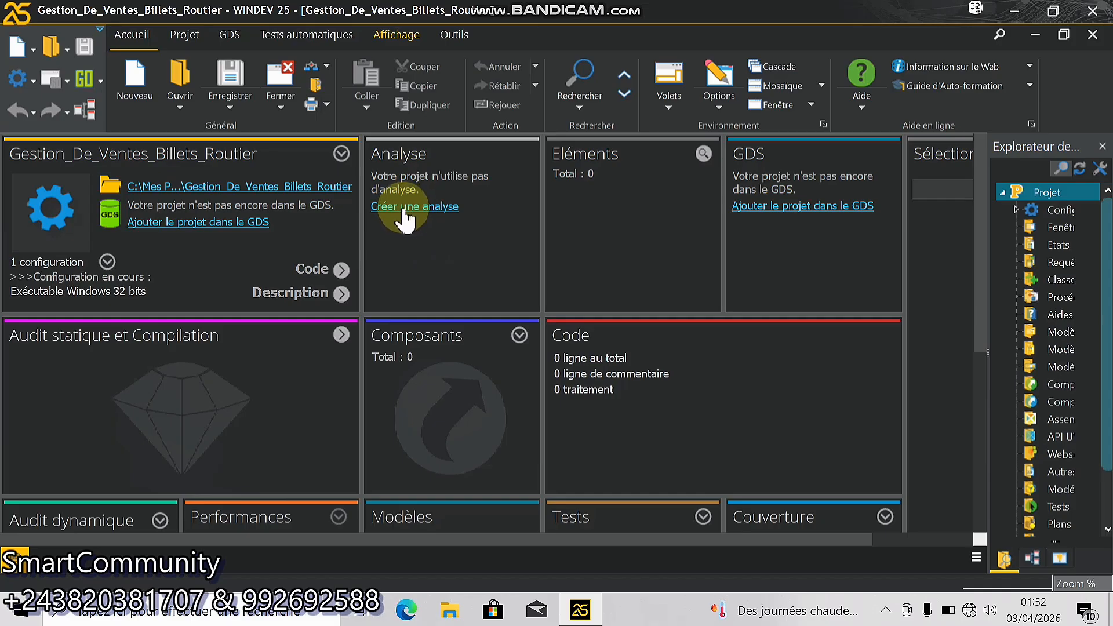
- Start creating a new analysis named Gestion_De_Ventes_Billets_Routier in the proposed project directory and proceed to the database type choice
left_click(33, 48)
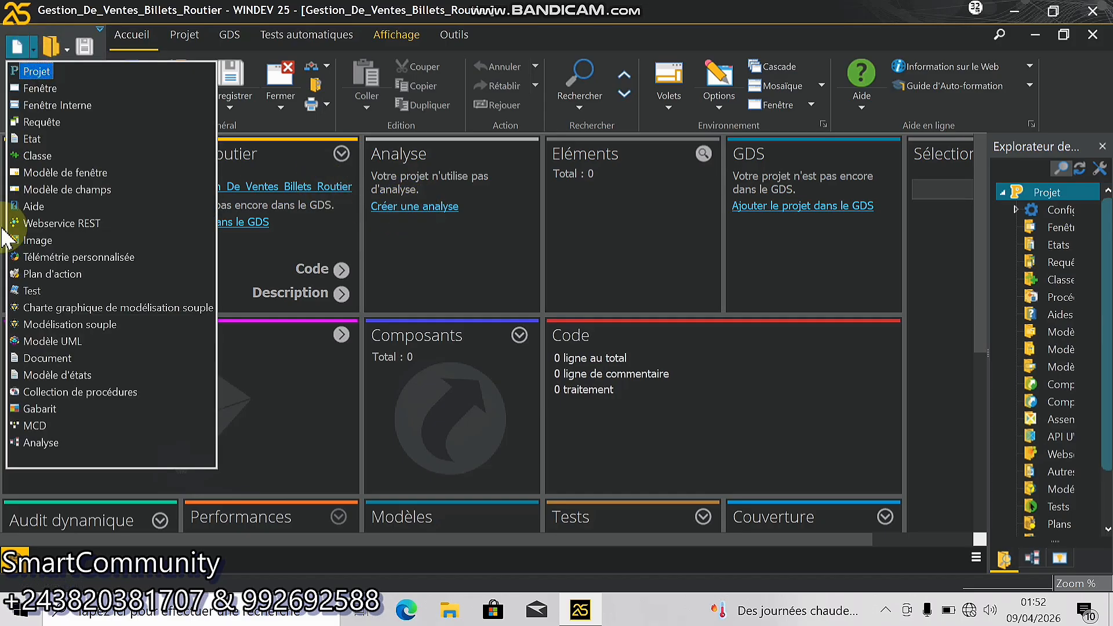
left_click(29, 444)
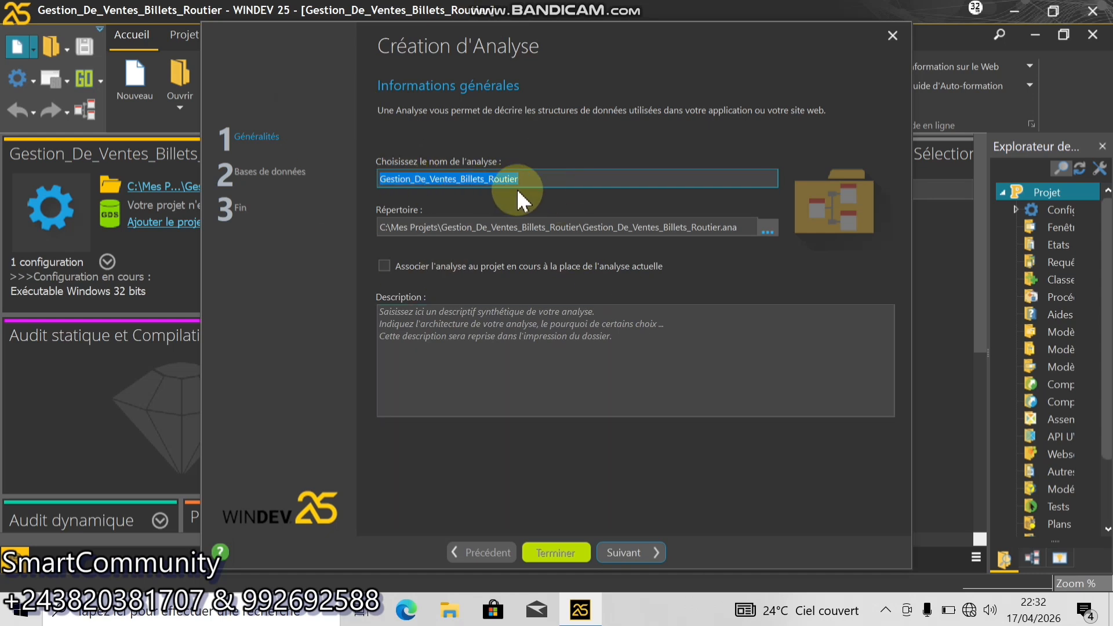
left_click(541, 179)
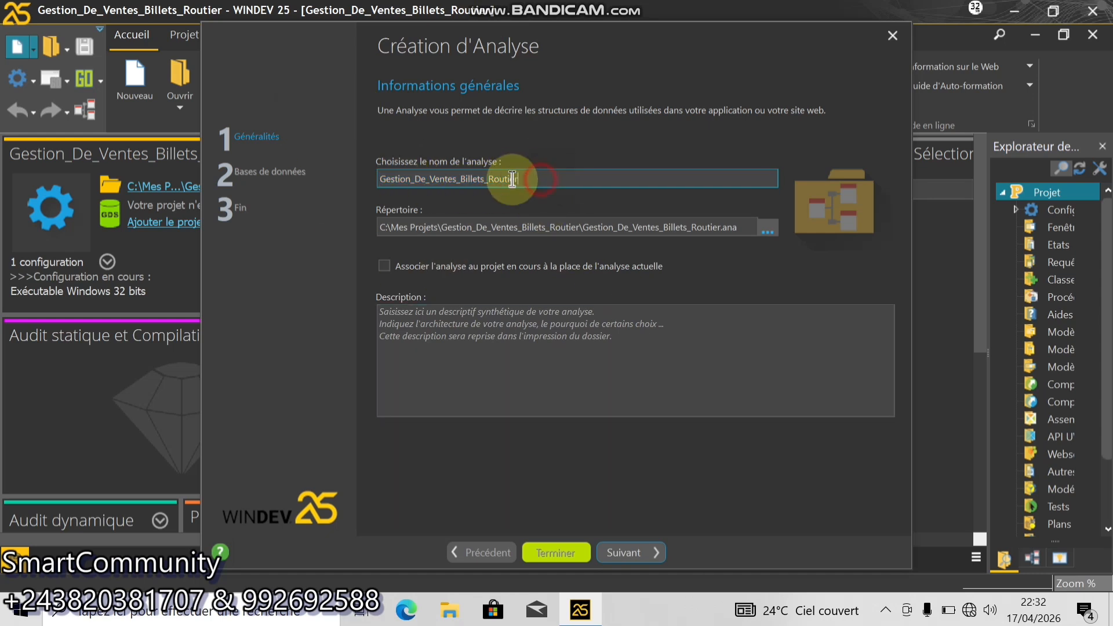
mouse_move(513, 179)
left_mouse_down()
mouse_move(608, 181)
mouse_move(390, 179)
mouse_move(498, 183)
left_mouse_up()
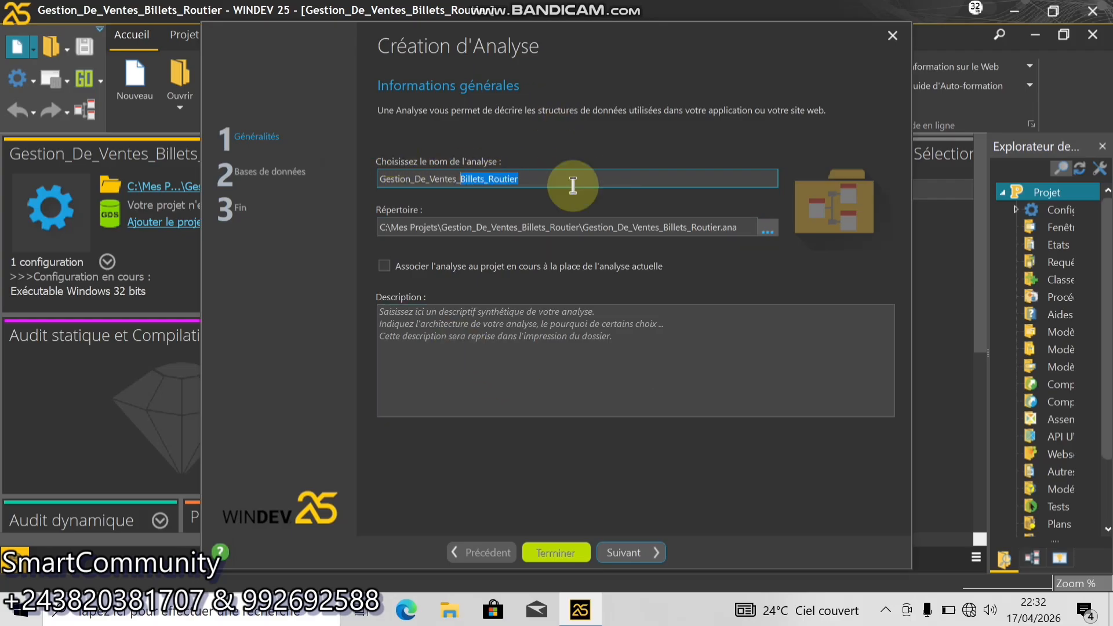
left_click(542, 179)
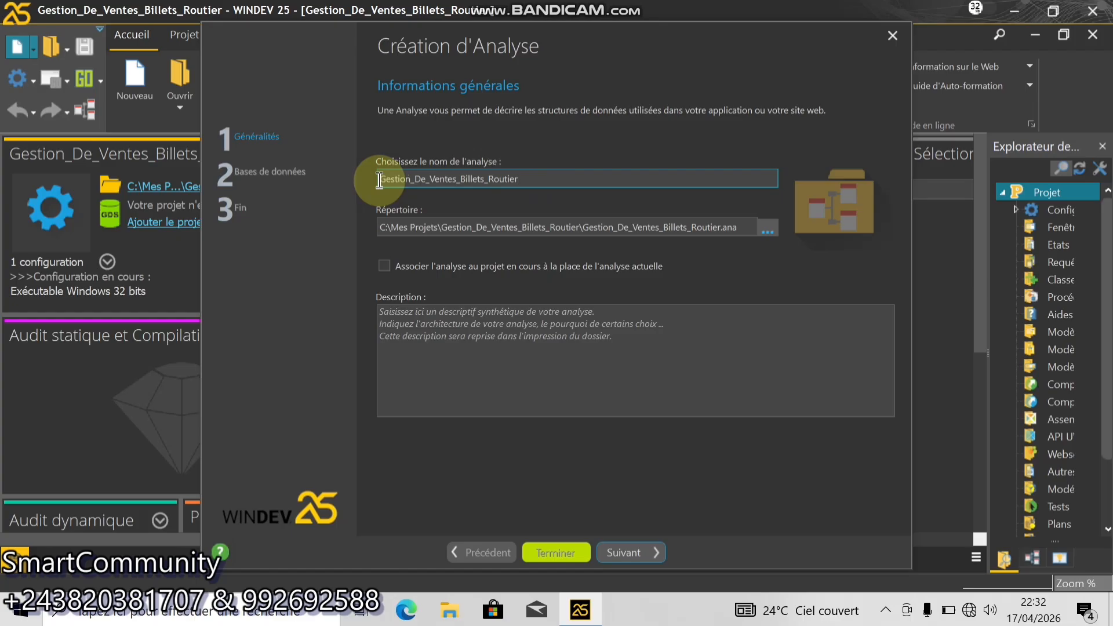
left_click_drag(380, 179, 641, 154)
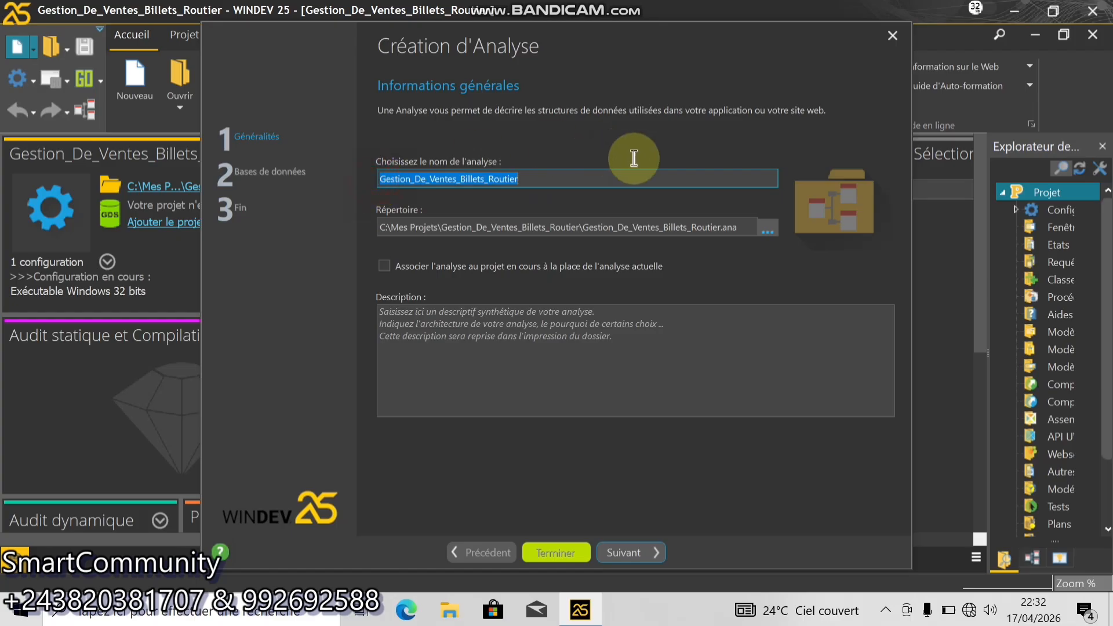
left_click(675, 223)
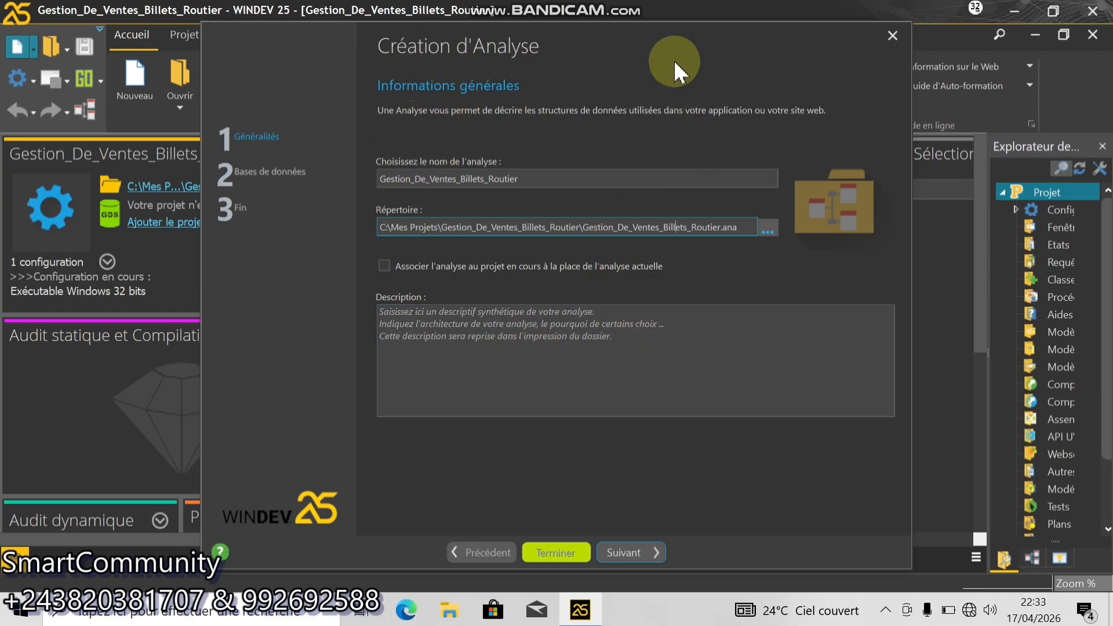
left_click(630, 554)
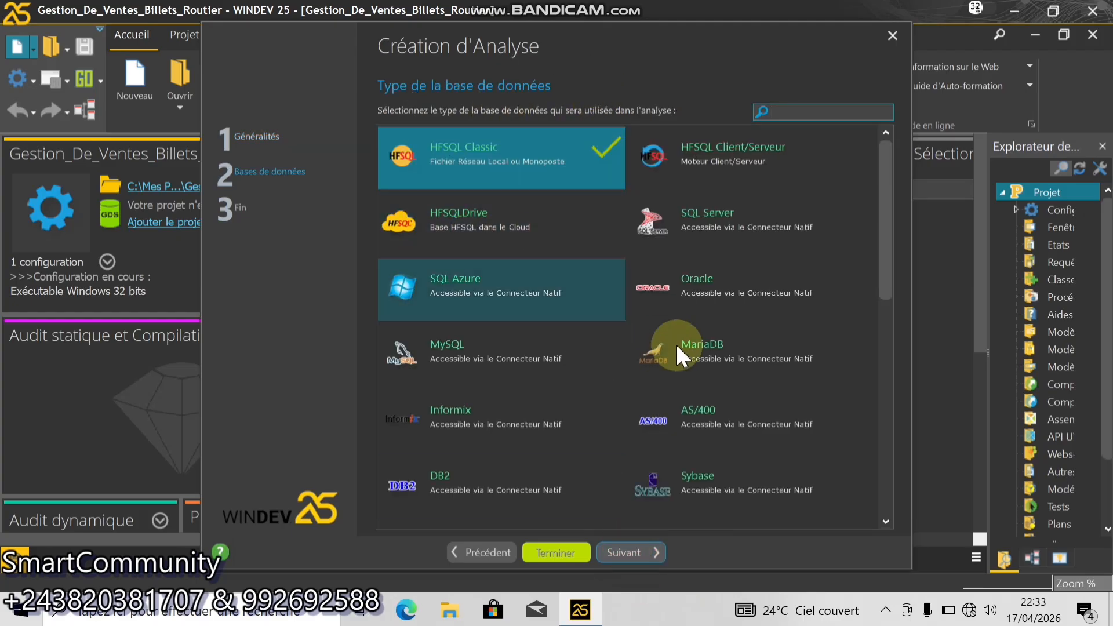
- Choose HFSQL Classic as the database type and finish creating the analysis
left_click(881, 200)
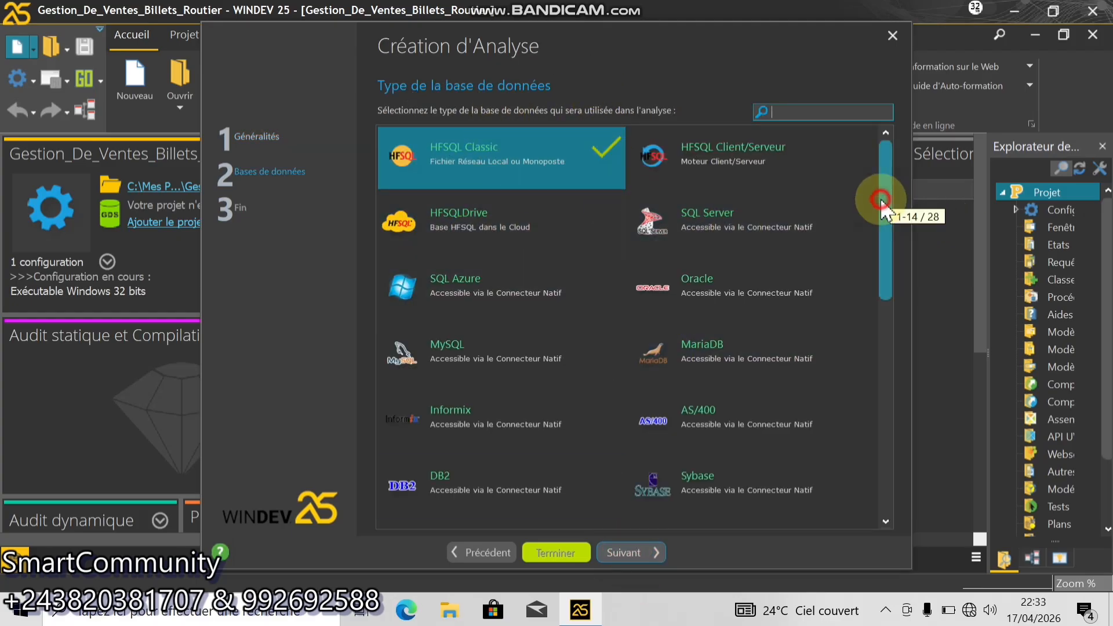
left_click_drag(882, 200, 870, 45)
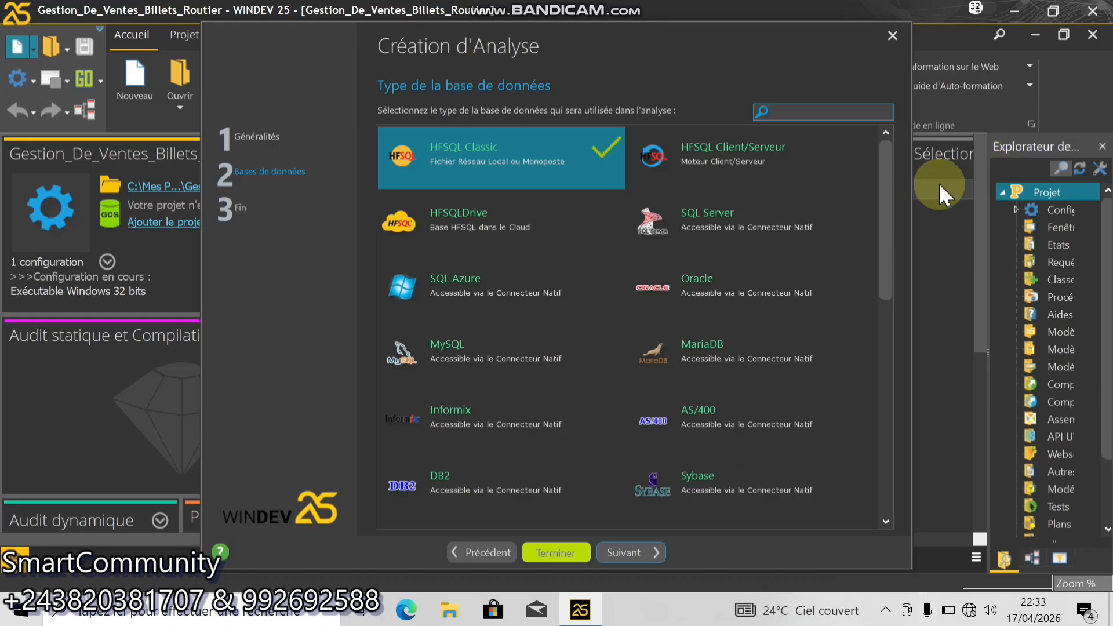
left_click_drag(892, 197, 899, 336)
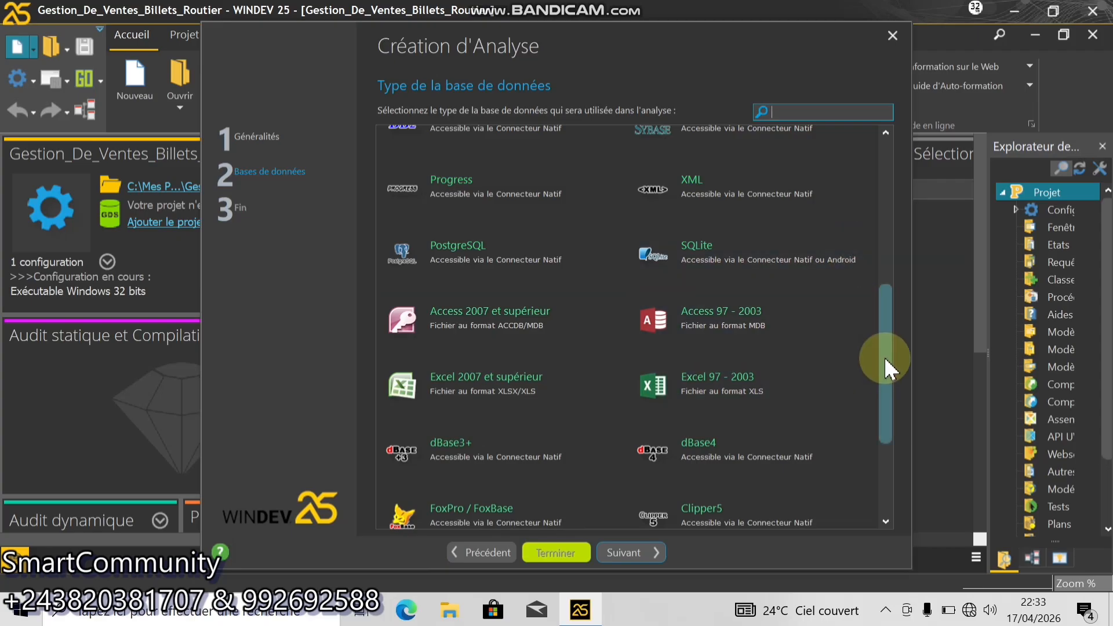
left_click_drag(887, 365, 868, 200)
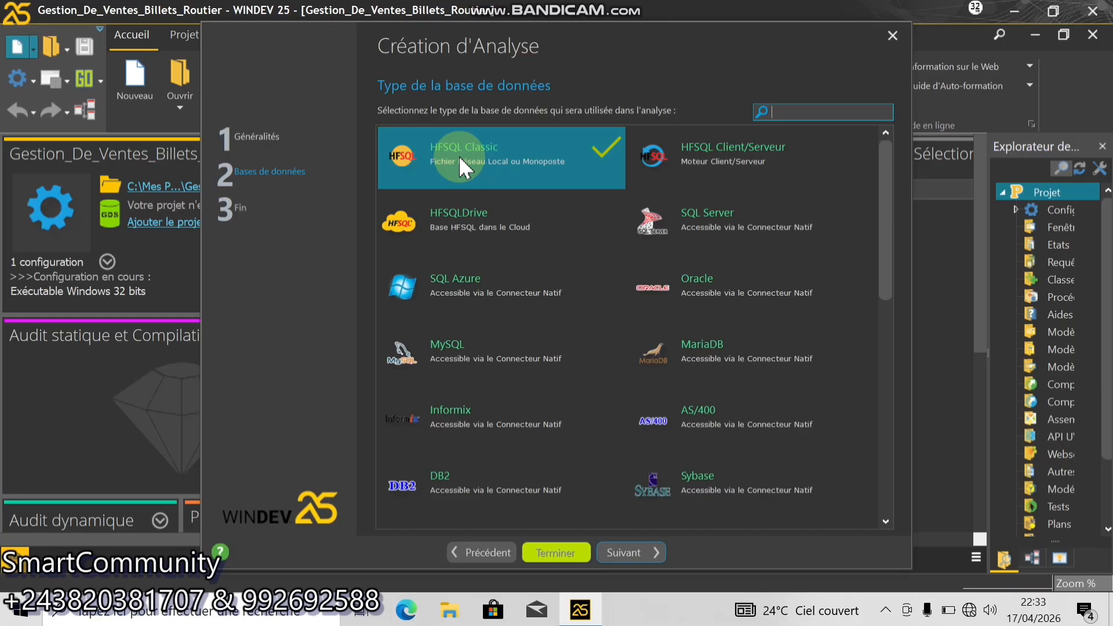
left_click(704, 172)
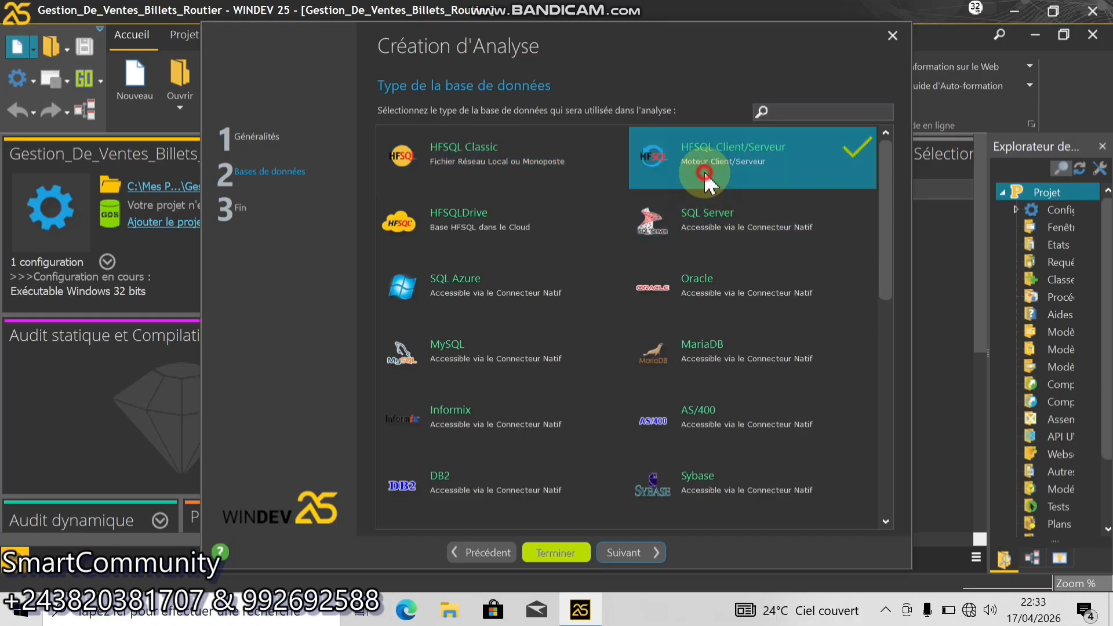
left_click(545, 173)
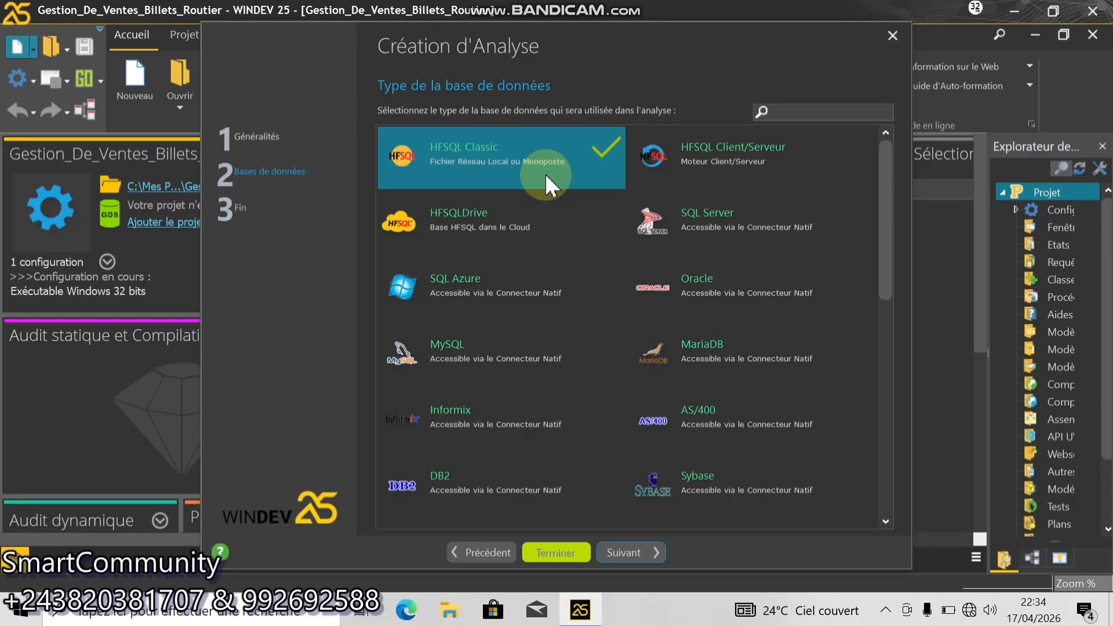
left_click(709, 185)
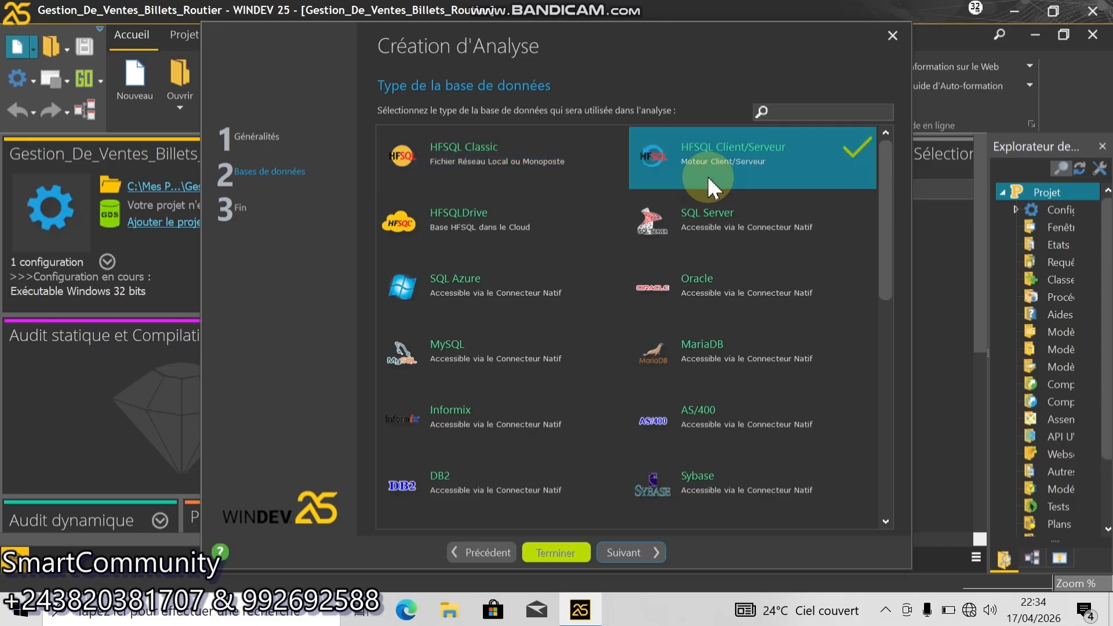
left_click(480, 174)
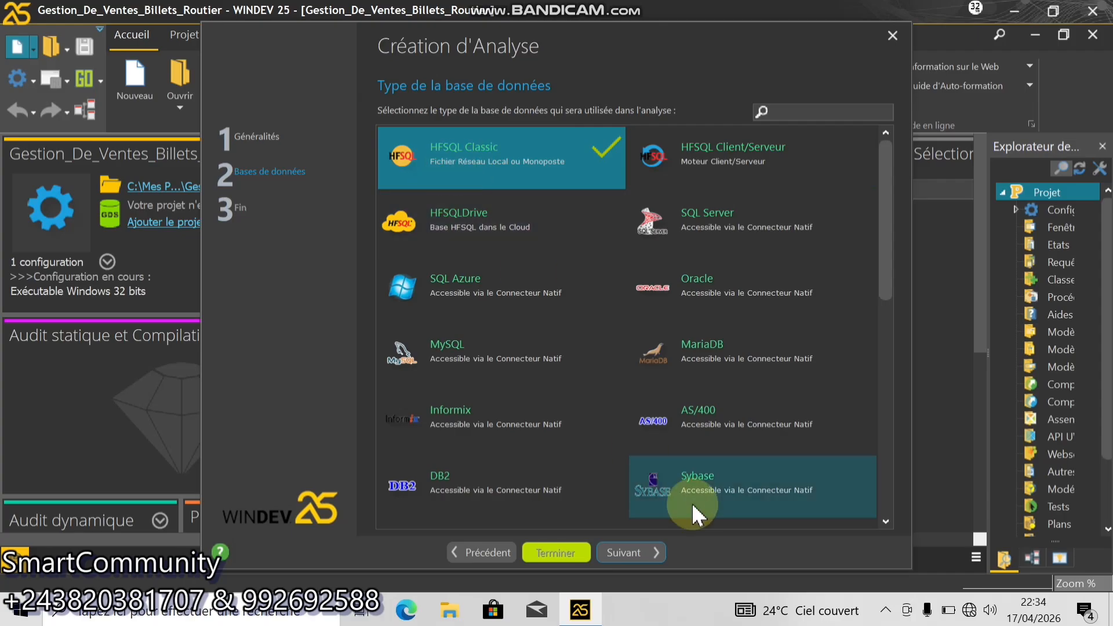
left_click(638, 558)
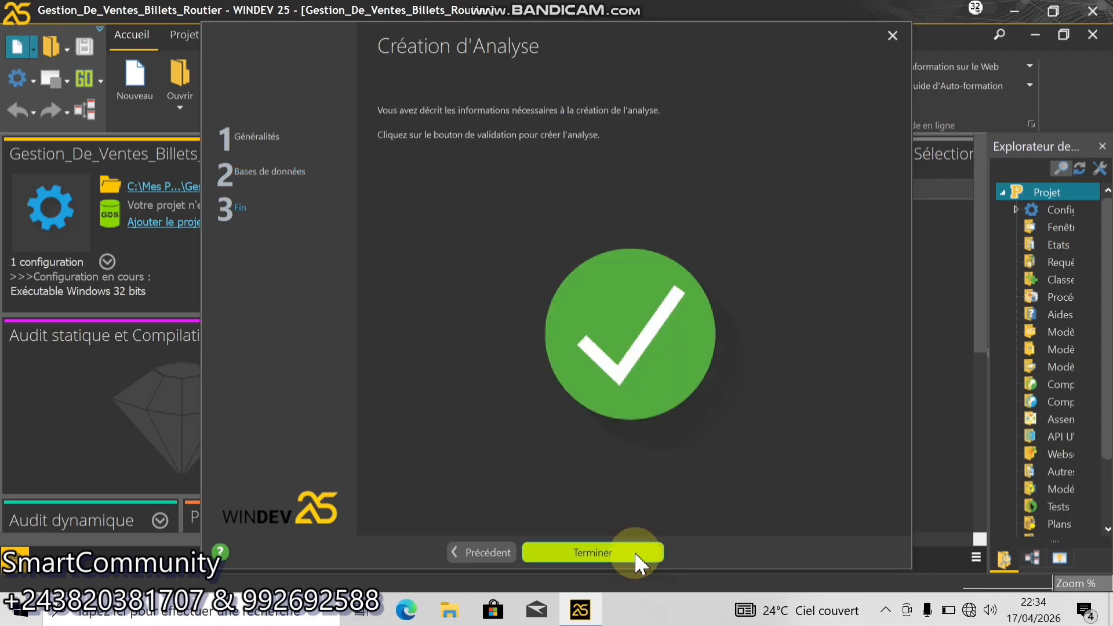
left_click(638, 558)
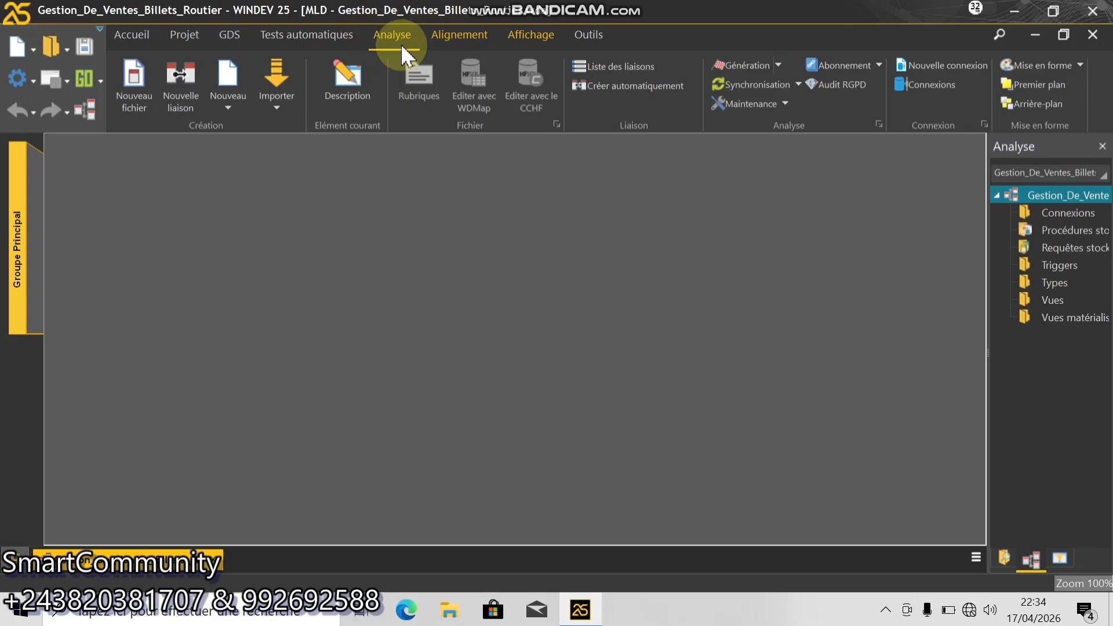
- Start a new data file in the analysis using the mode that creates a new data file description
left_click(154, 101)
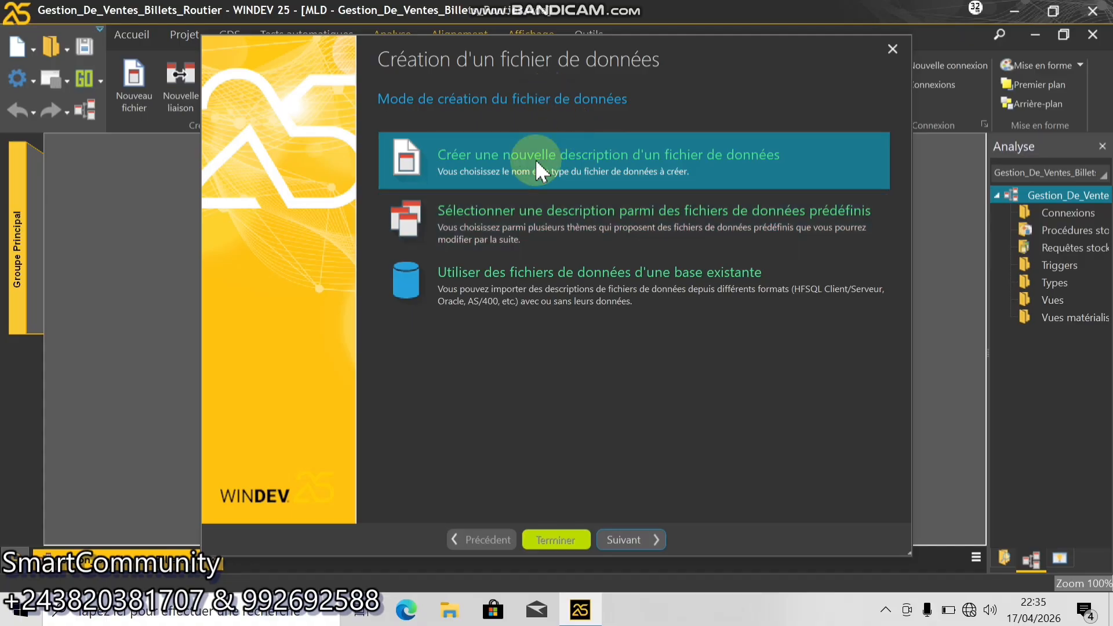
left_click(522, 228)
left_click(534, 303)
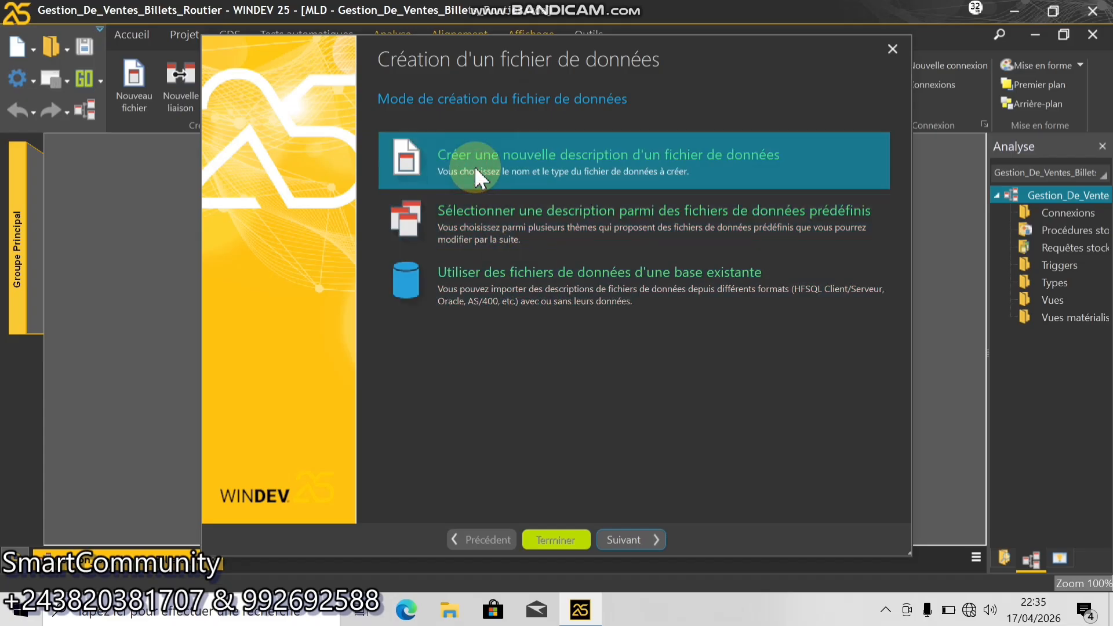
left_click(503, 303)
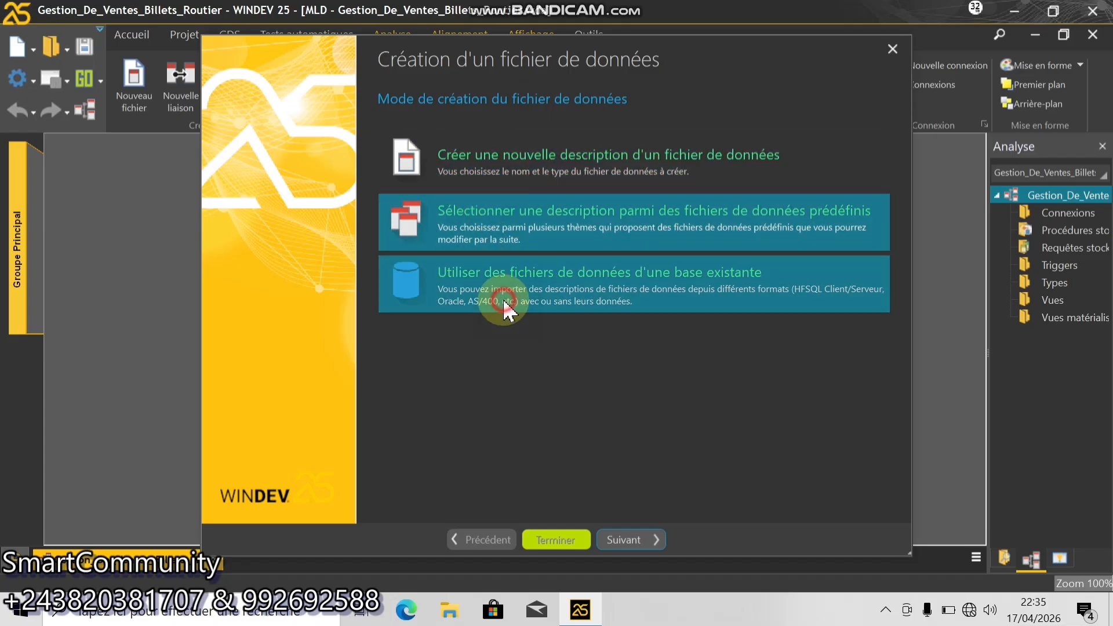
left_click(492, 181)
left_click(632, 544)
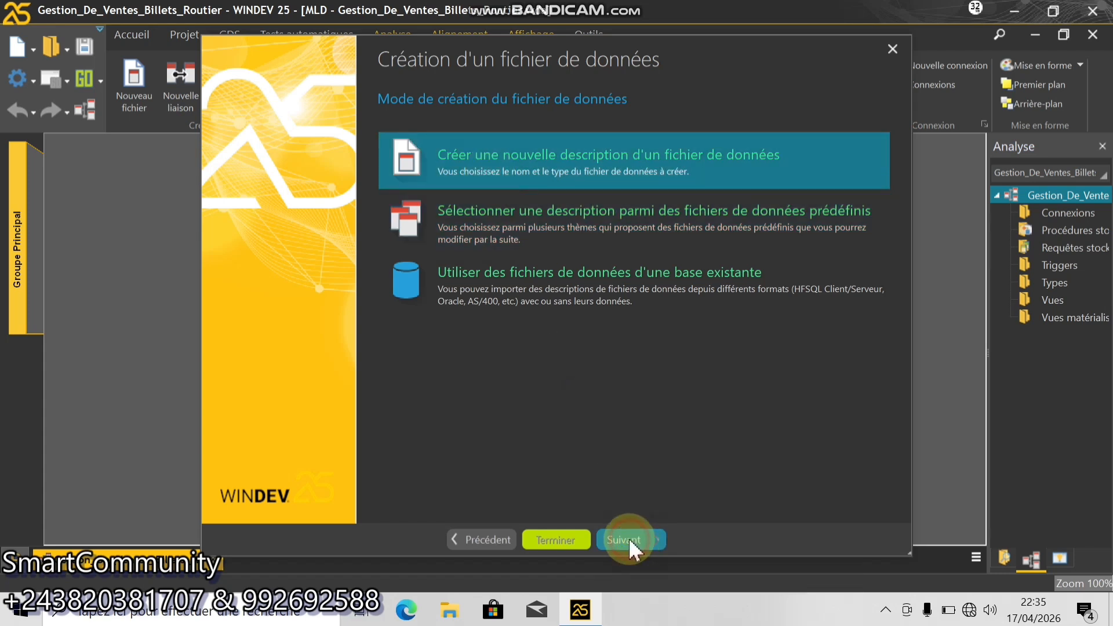
left_click(484, 540)
left_click(534, 219)
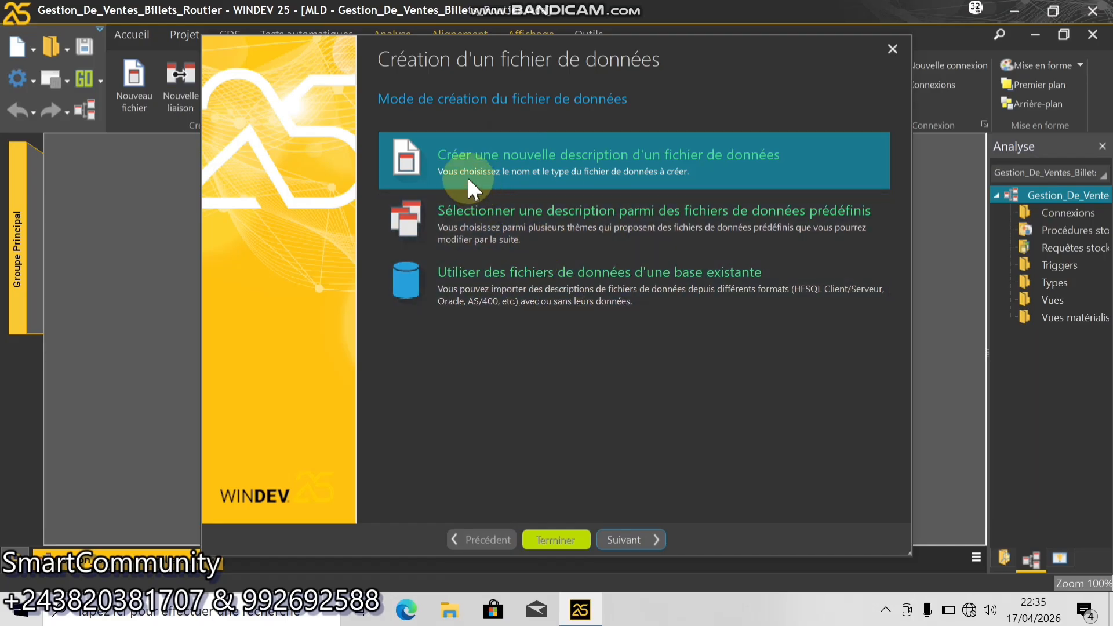
left_click(598, 217)
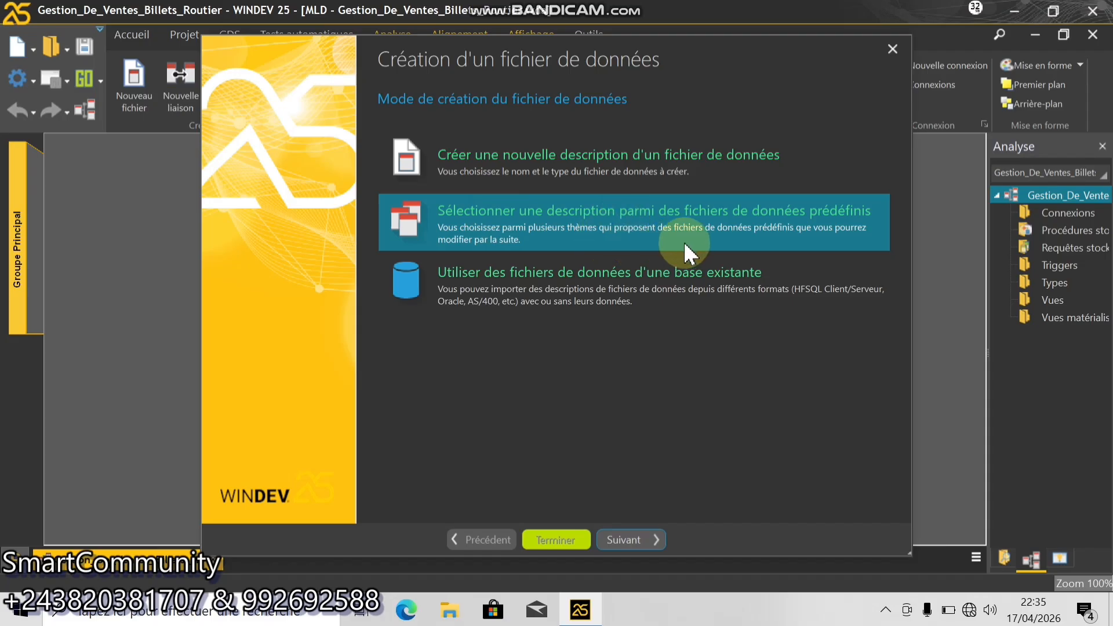
left_click(471, 171)
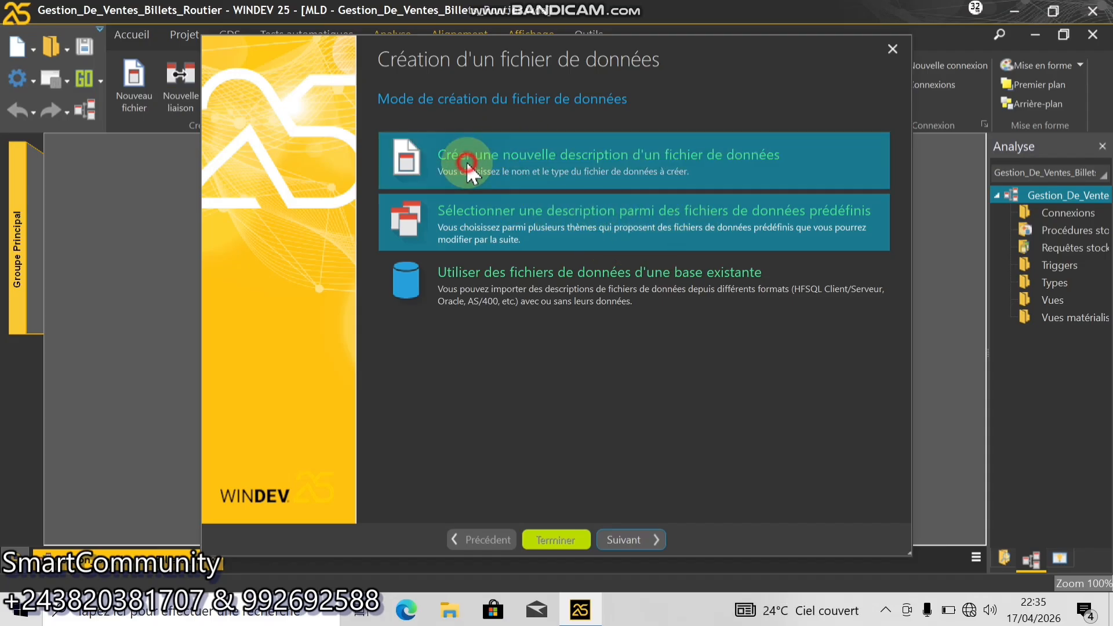
left_click(635, 540)
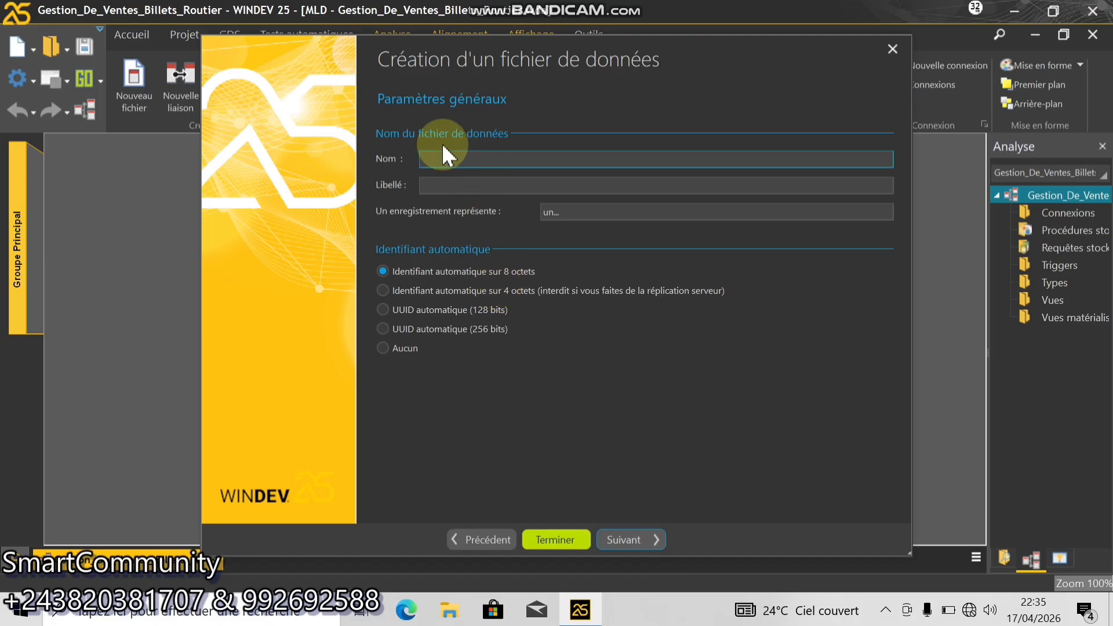
- Name the data file Passager and create it with the 8-byte automatic identifier and the HFSQL Classic type
type("passager")
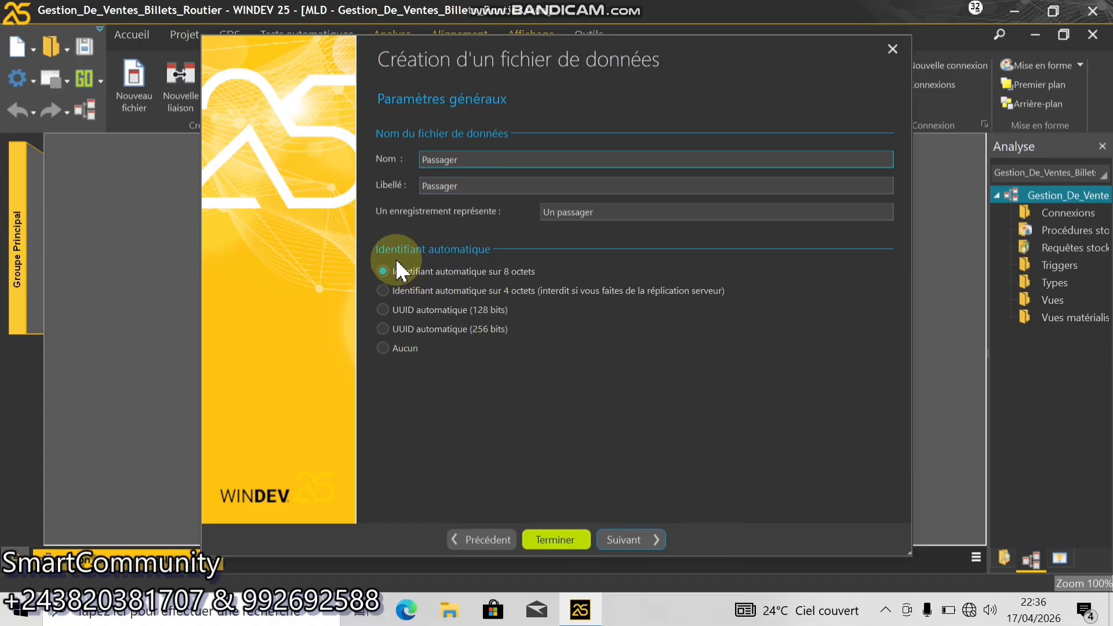
left_click(621, 539)
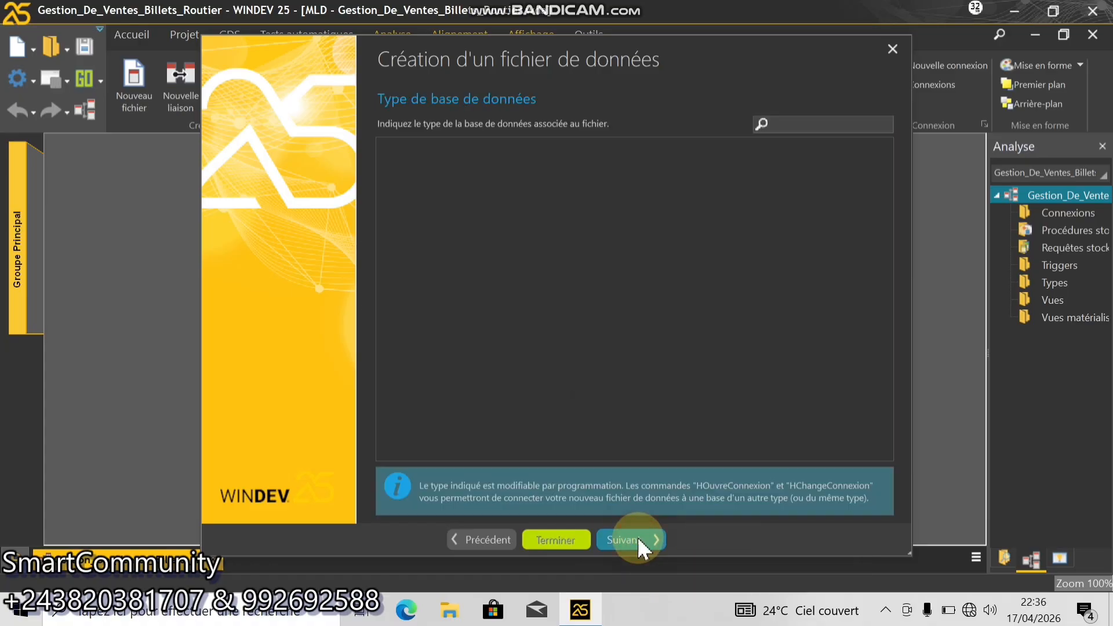
left_click(639, 539)
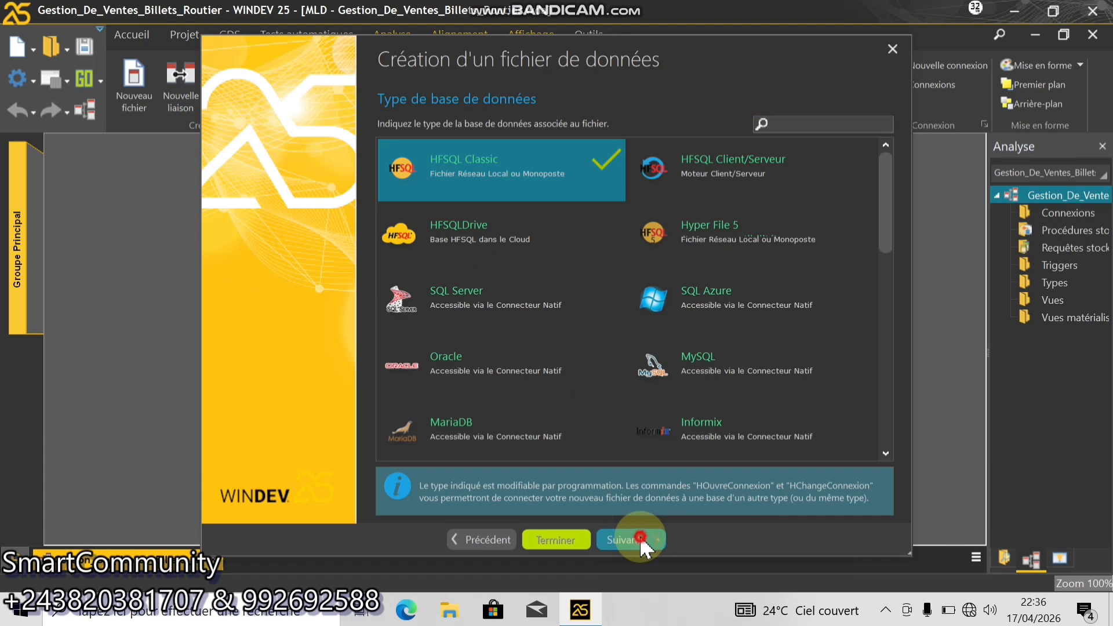
left_click(642, 542)
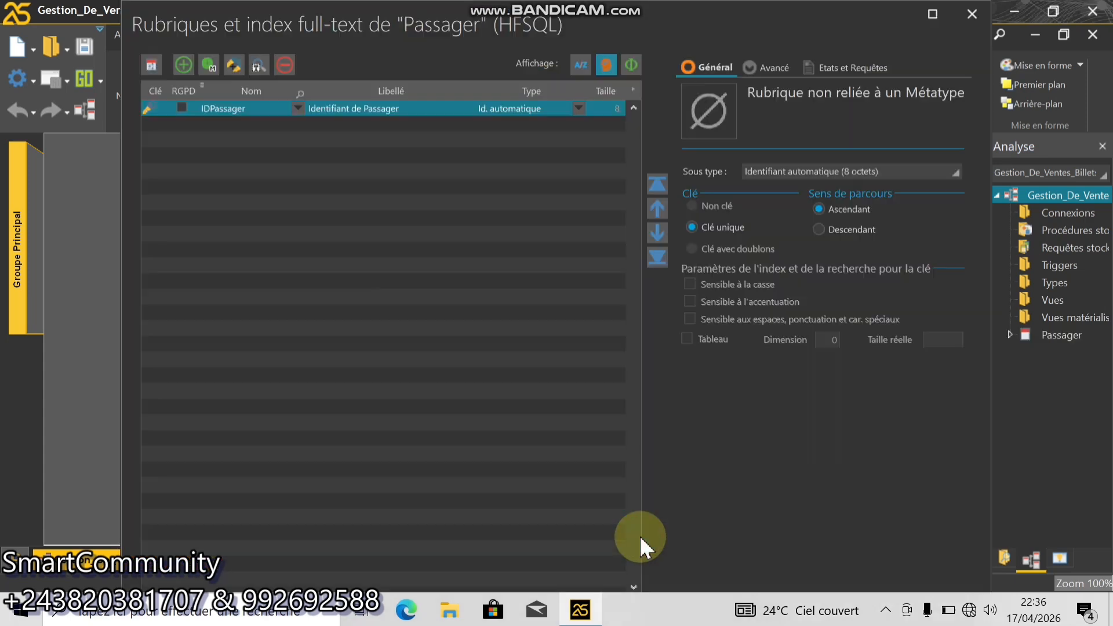
- Add a text item named nompas with the caption "Nom passager" below IDPassager in the Passager file
left_click(211, 122)
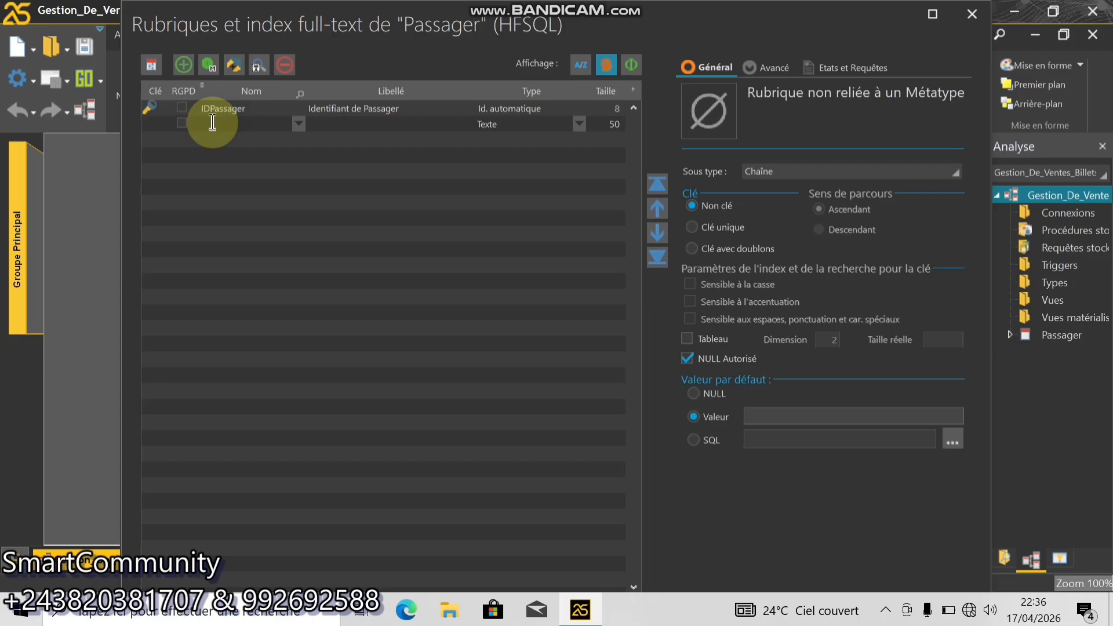
type("nompas")
key("Tab")
type("nompassaher")
key("BackSpace")
key("BackSpace")
key("BackSpace")
type("ger")
key("BackSpace")
key("BackSpace")
key("BackSpace")
key("BackSpace")
key("BackSpace")
key("BackSpace")
key("BackSpace")
key("BackSpace")
key("BackSpace")
key("BackSpace")
key("BackSpace")
type("Nom passager")
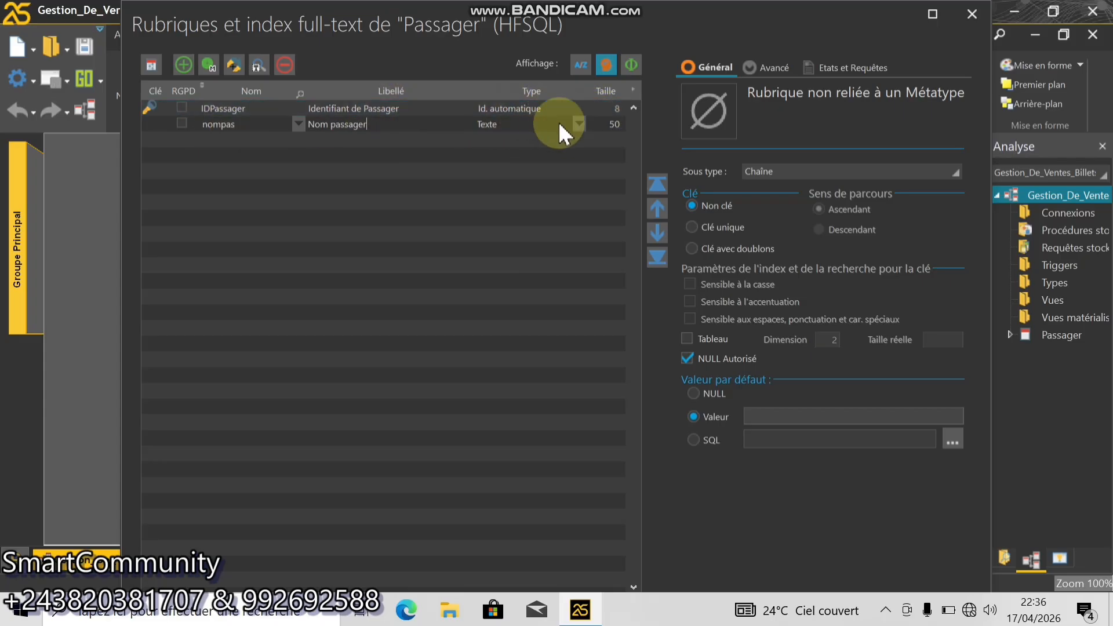
- Set the size of the nompas item to 30
left_click(611, 123)
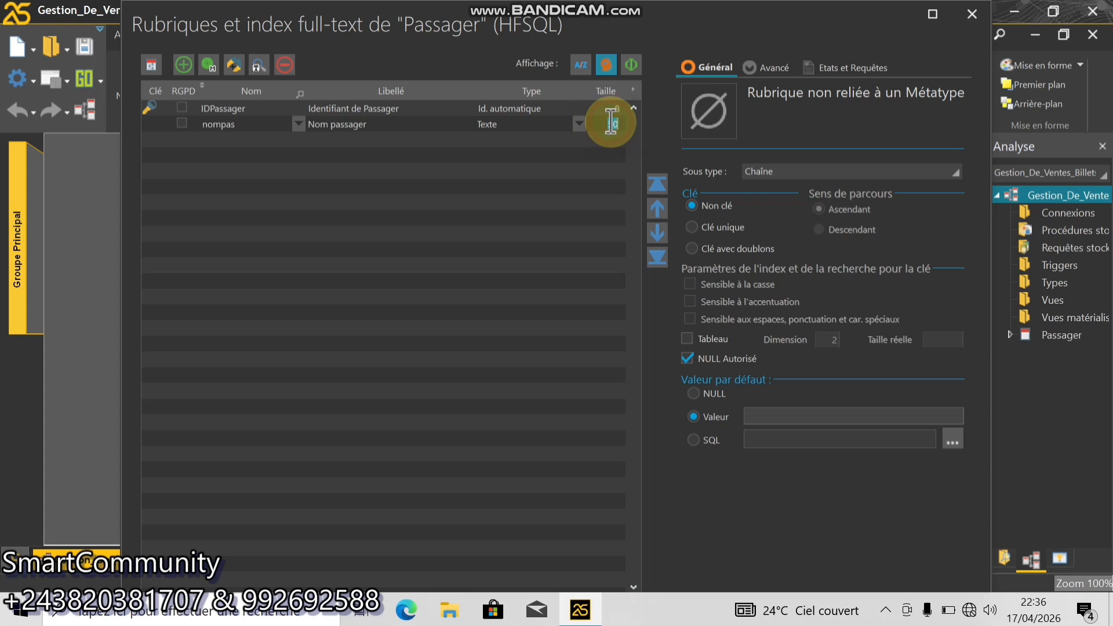
type("30")
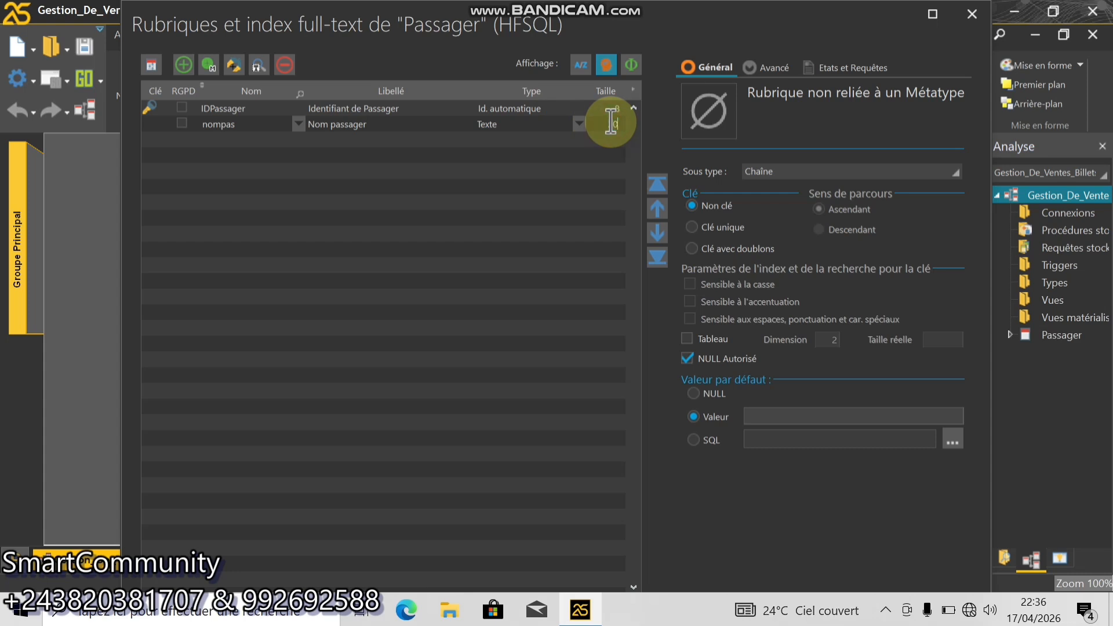
left_click(244, 217)
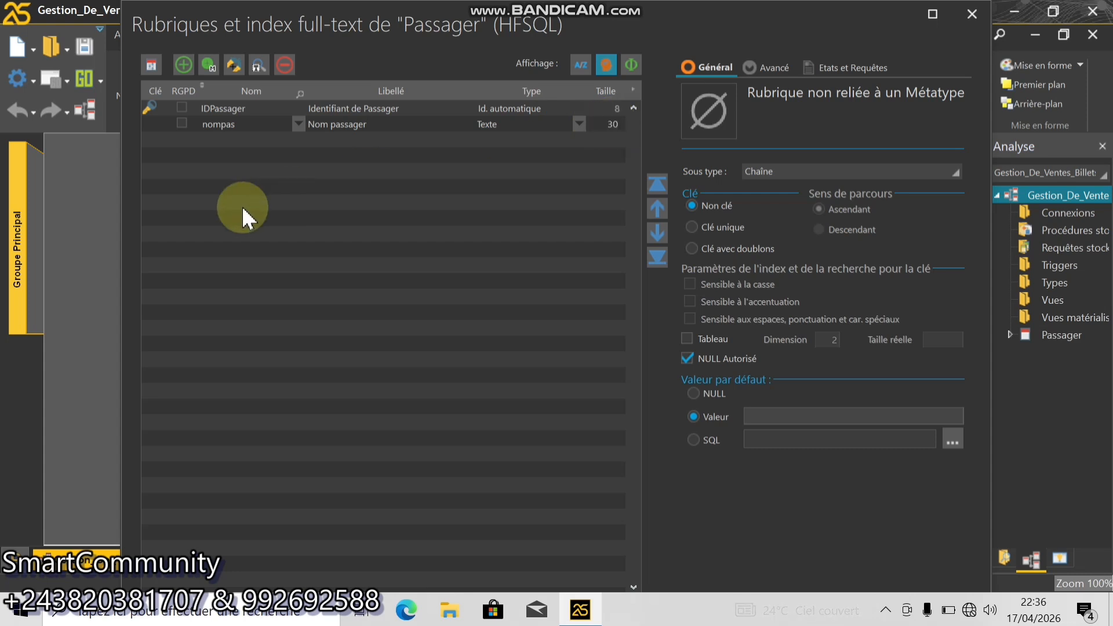
- Add a text item named prenompas with the caption "Prénom passager" and size 30 below nompas
left_click(236, 138)
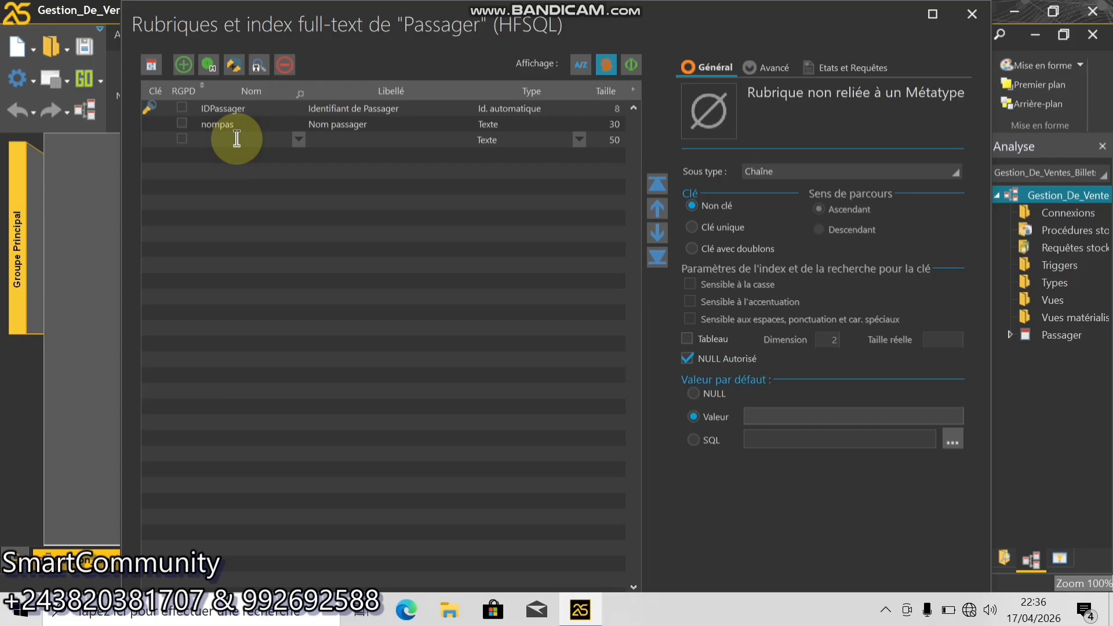
type("prenom")
left_click(285, 123)
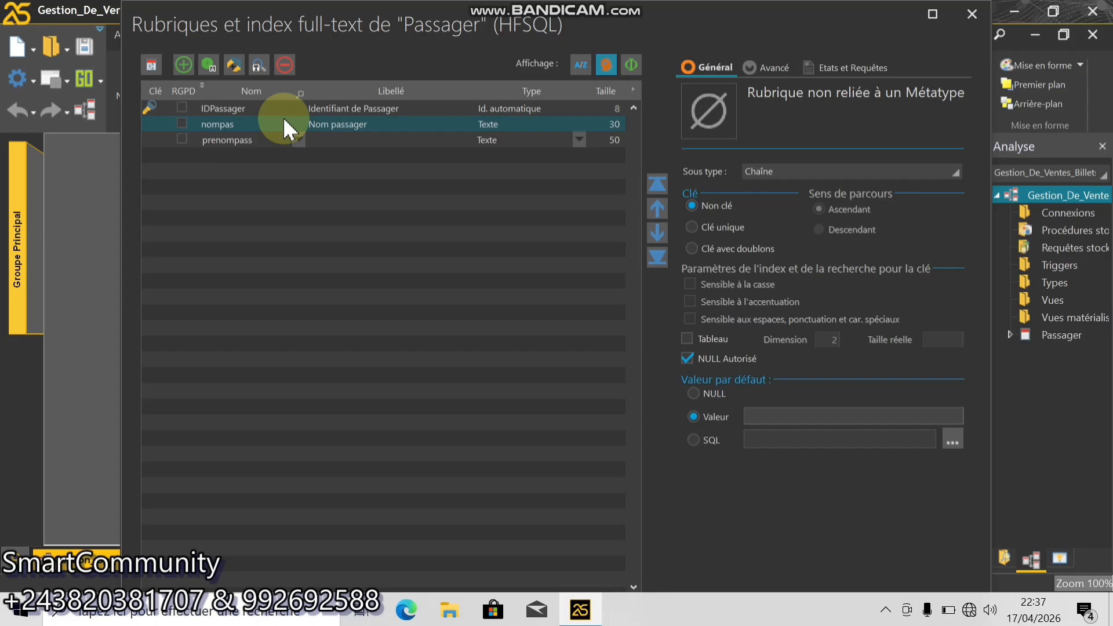
left_click(274, 140)
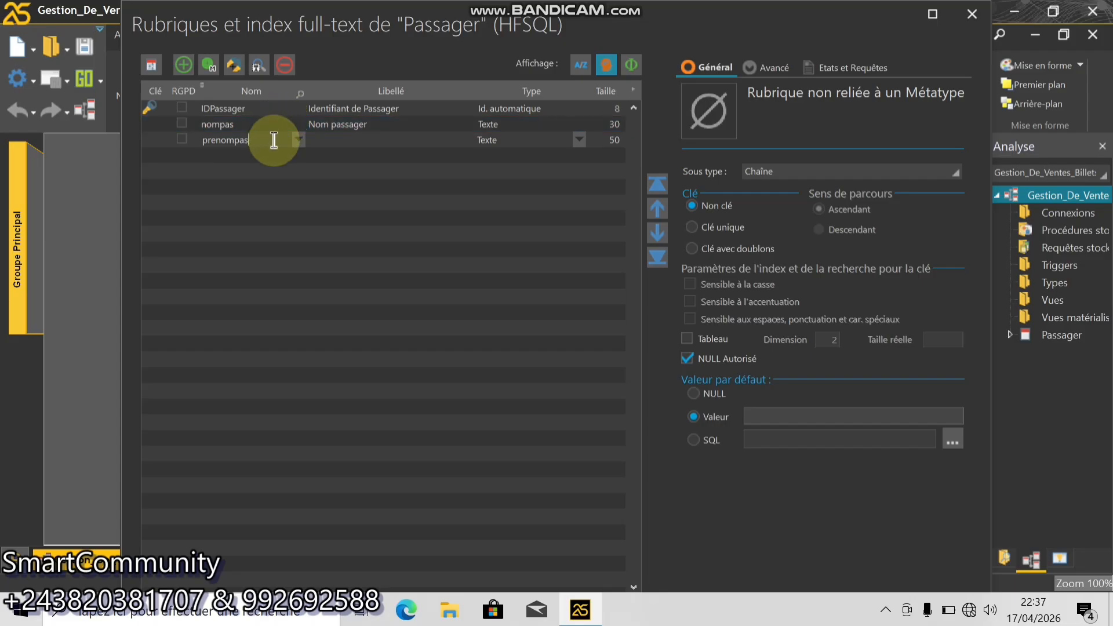
key("Tab")
type("Prénom passager")
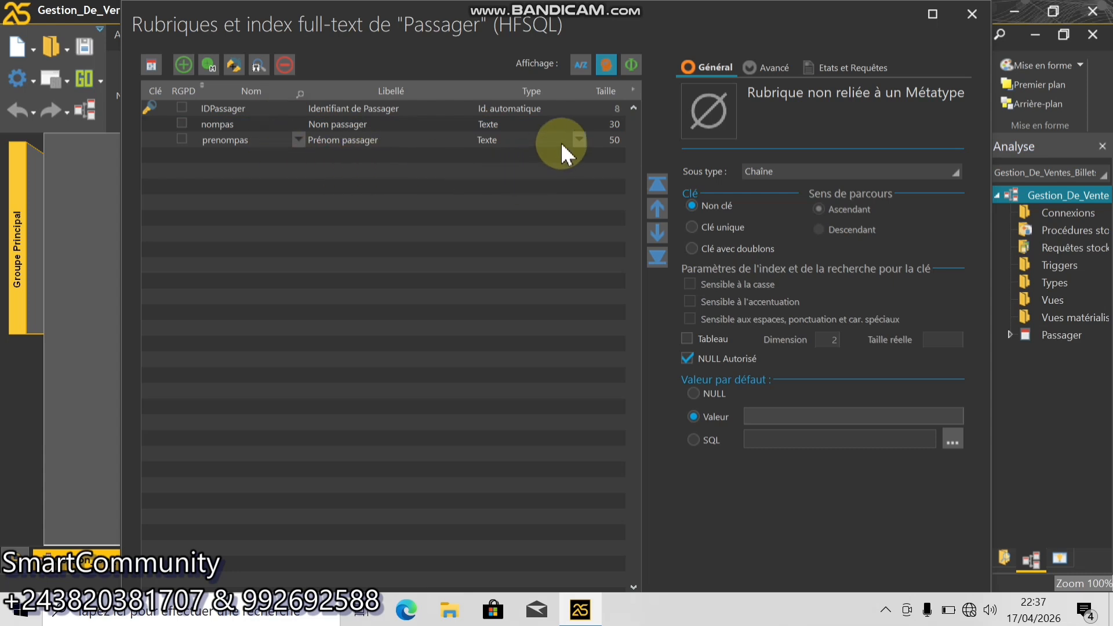
left_click(603, 145)
type("3")
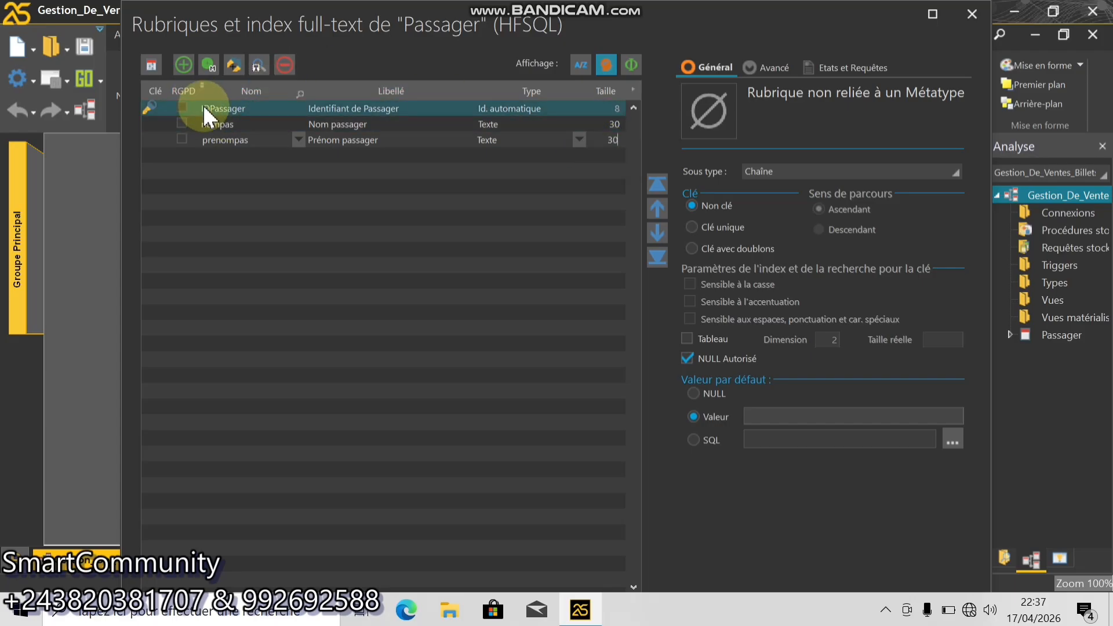
left_click(170, 119)
left_click(183, 110)
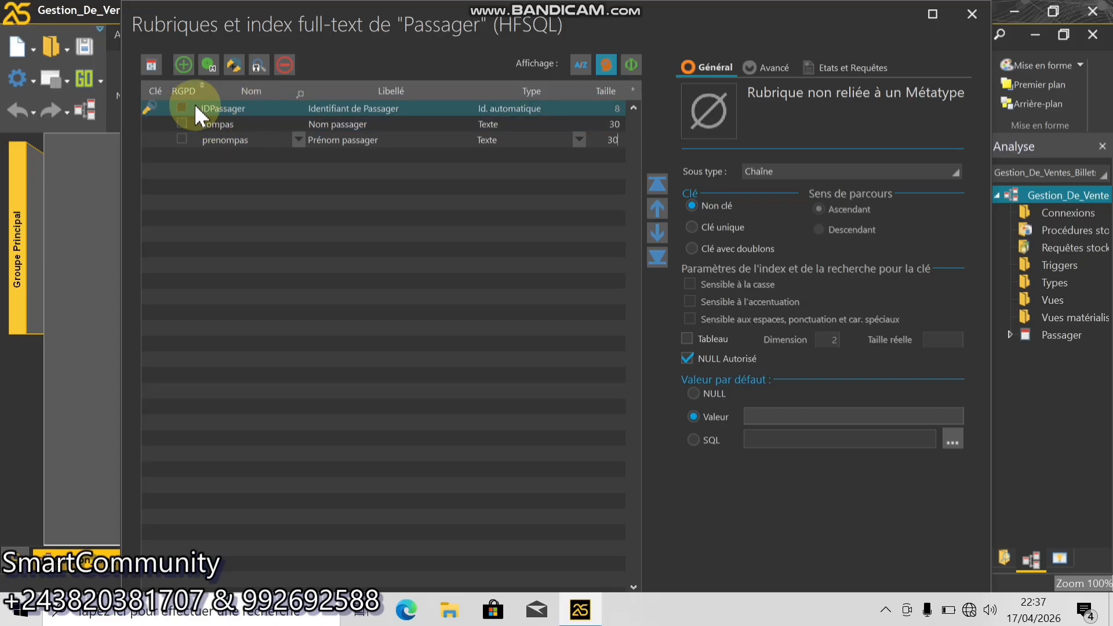
left_click(145, 122)
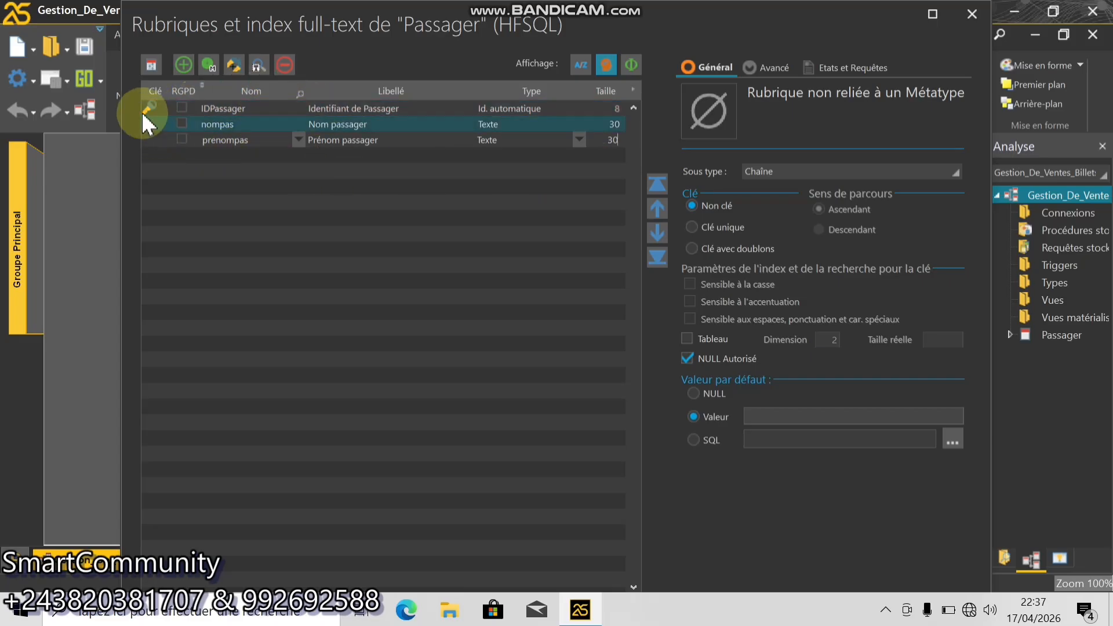
left_click(143, 111)
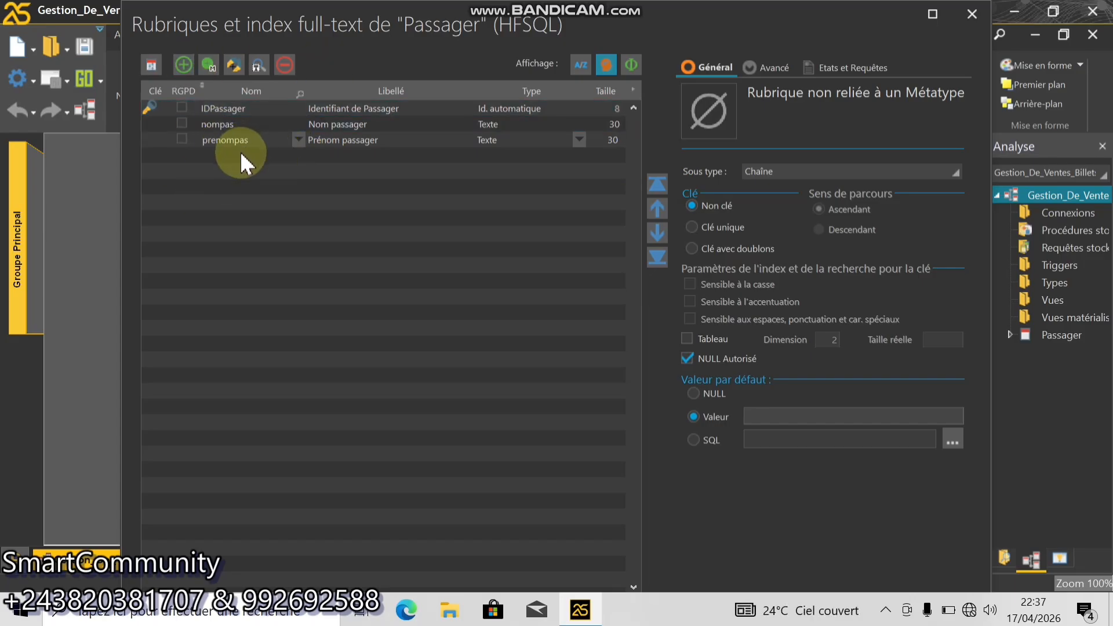
- Add a text item named postnompas with the caption "Post-nom passager" and size 30 below prenompas
key("Return")
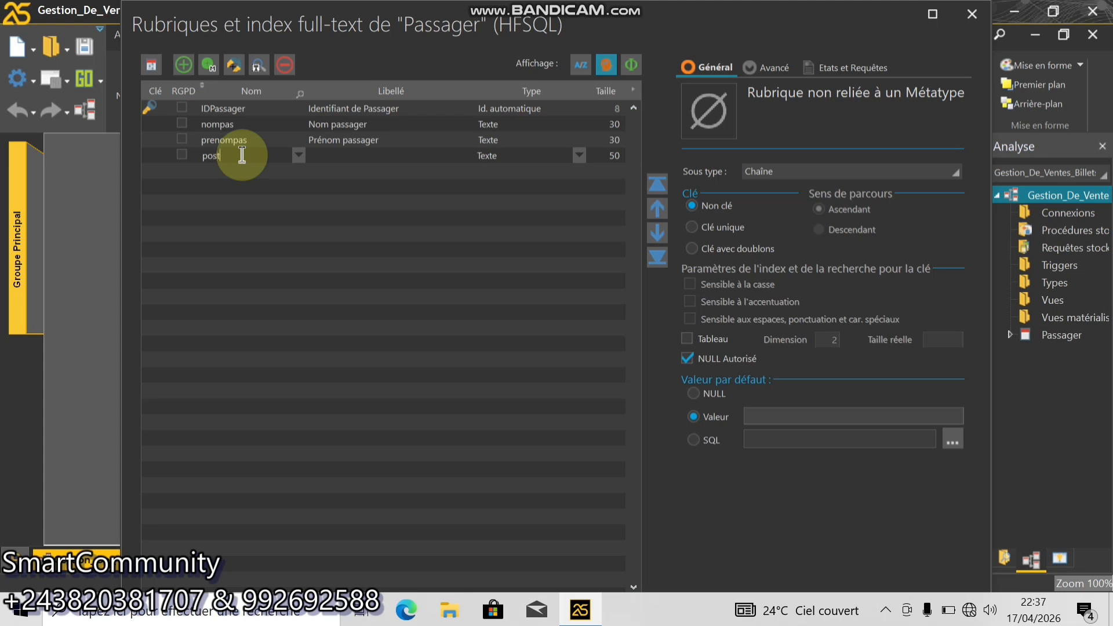
type("postnompas")
key("Tab")
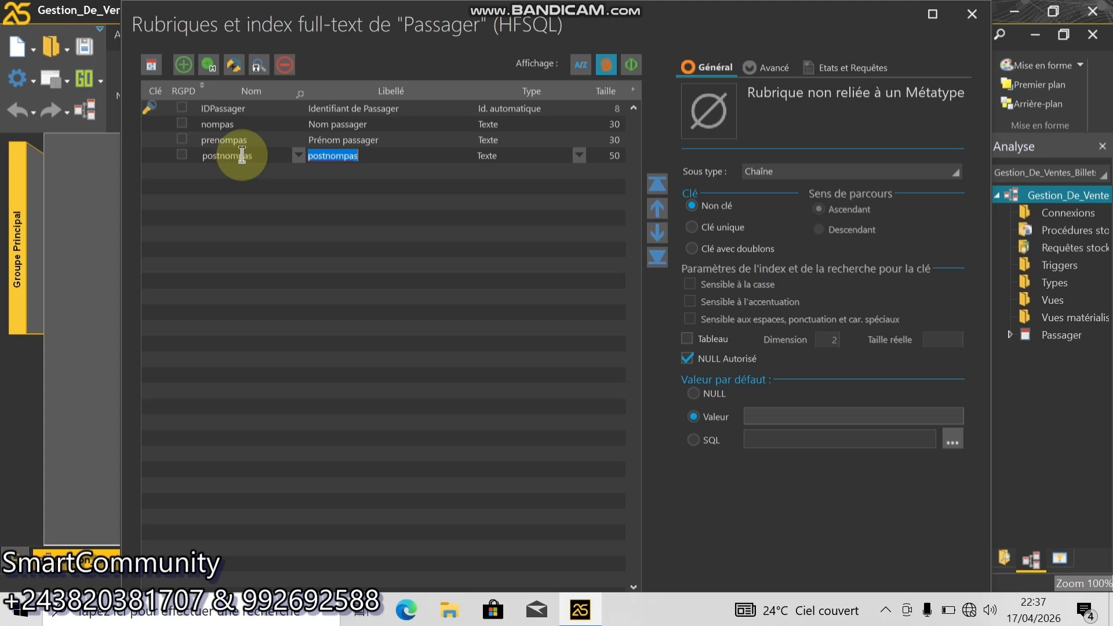
type("Post-nom p")
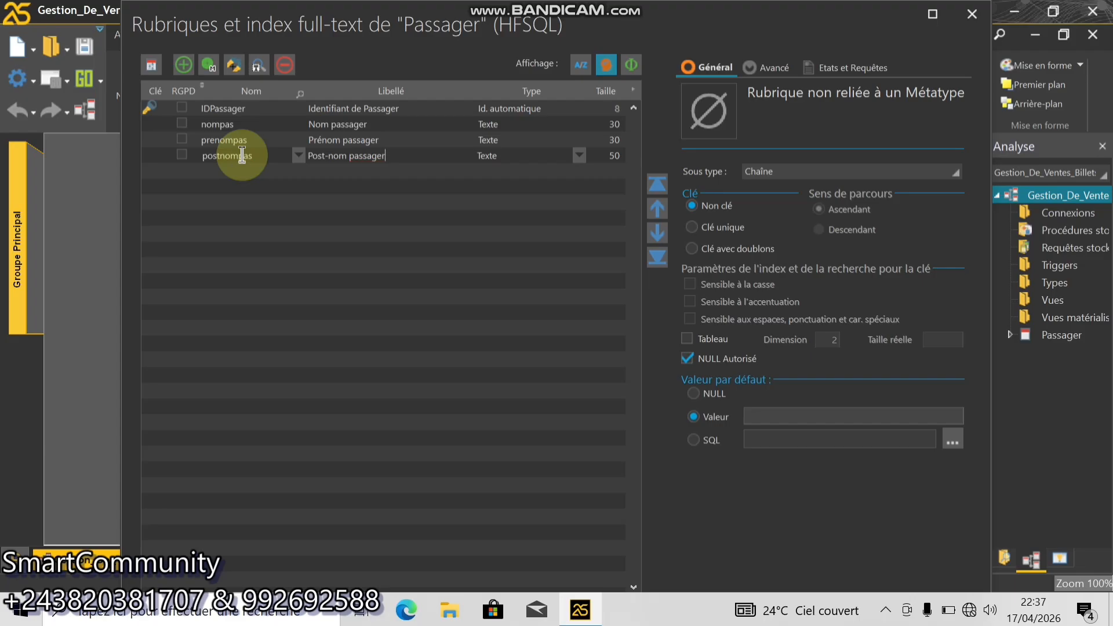
left_click(613, 155)
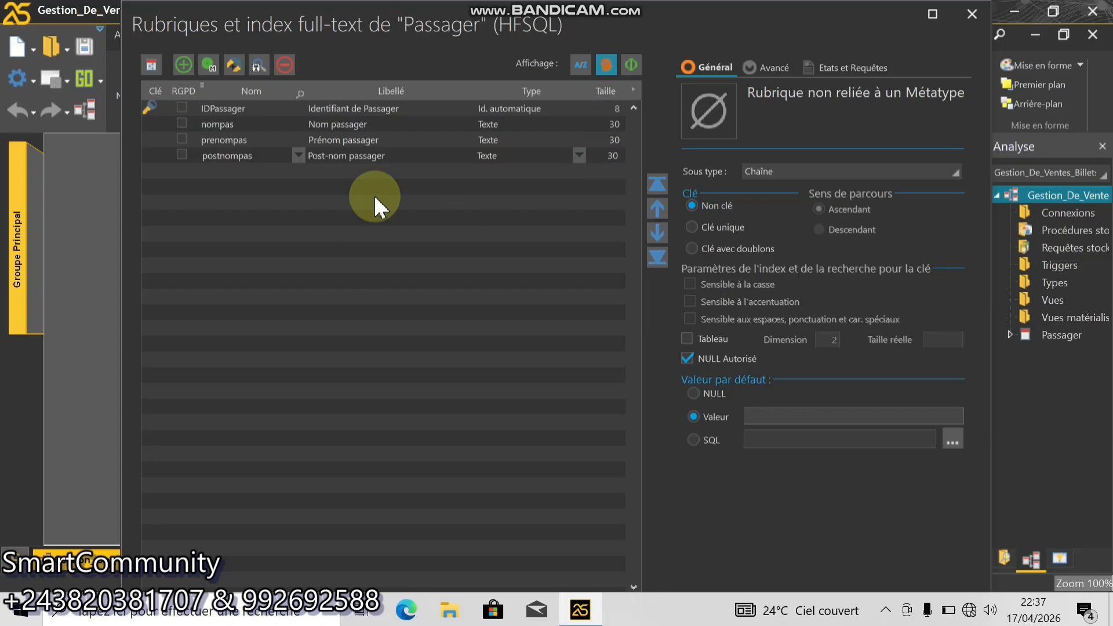
- Add an item named Genrepas with the caption "Genre passager" below postnompas
left_click(225, 170)
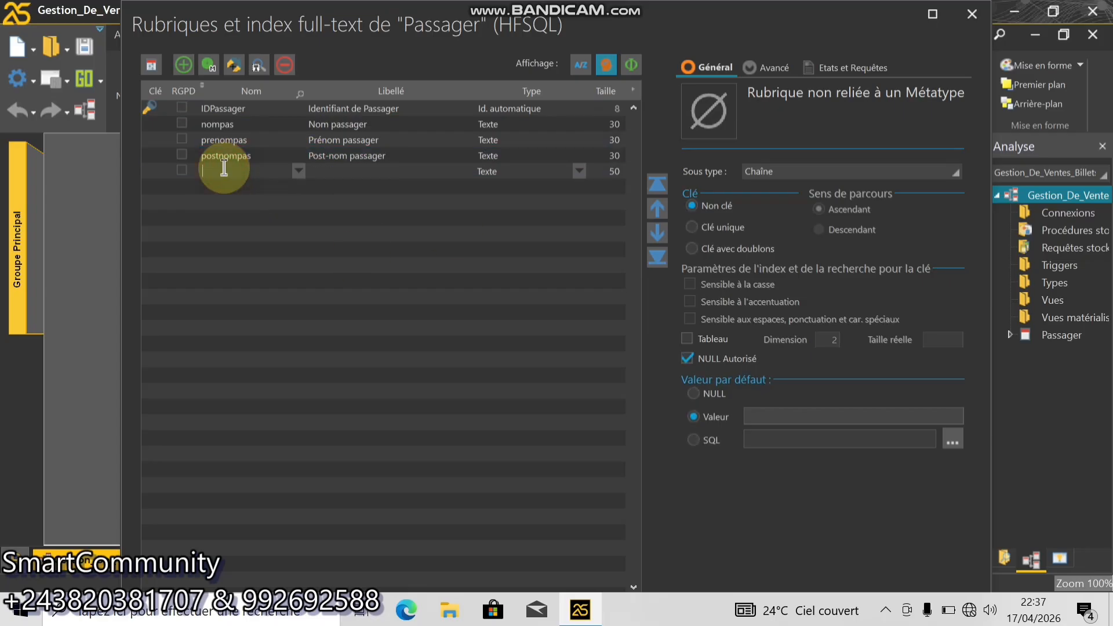
type("Genre")
key("Tab")
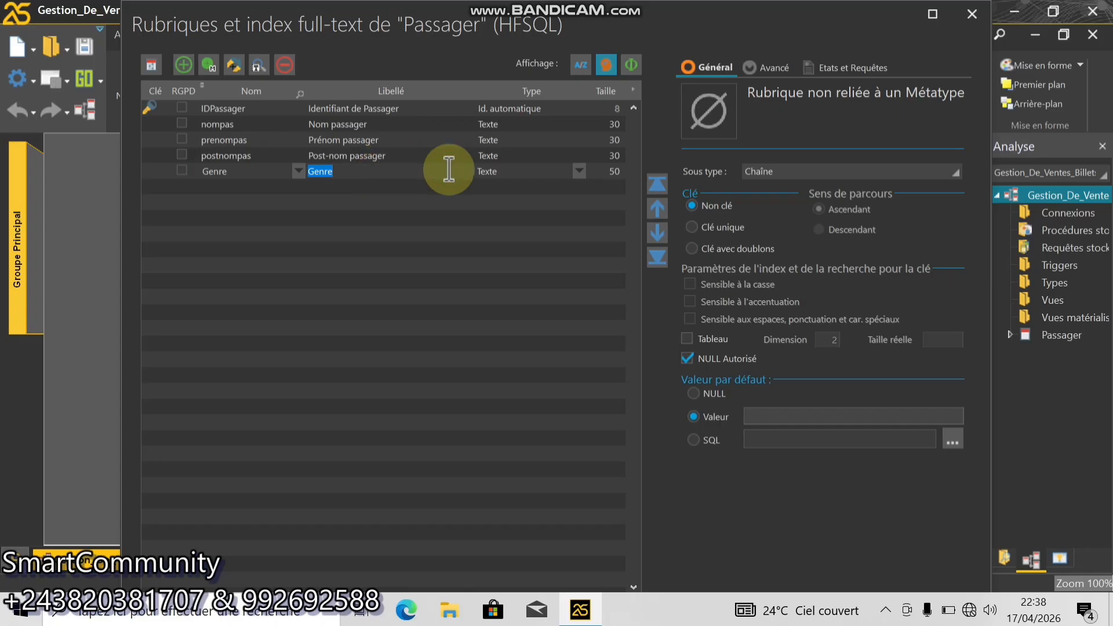
left_click(256, 174)
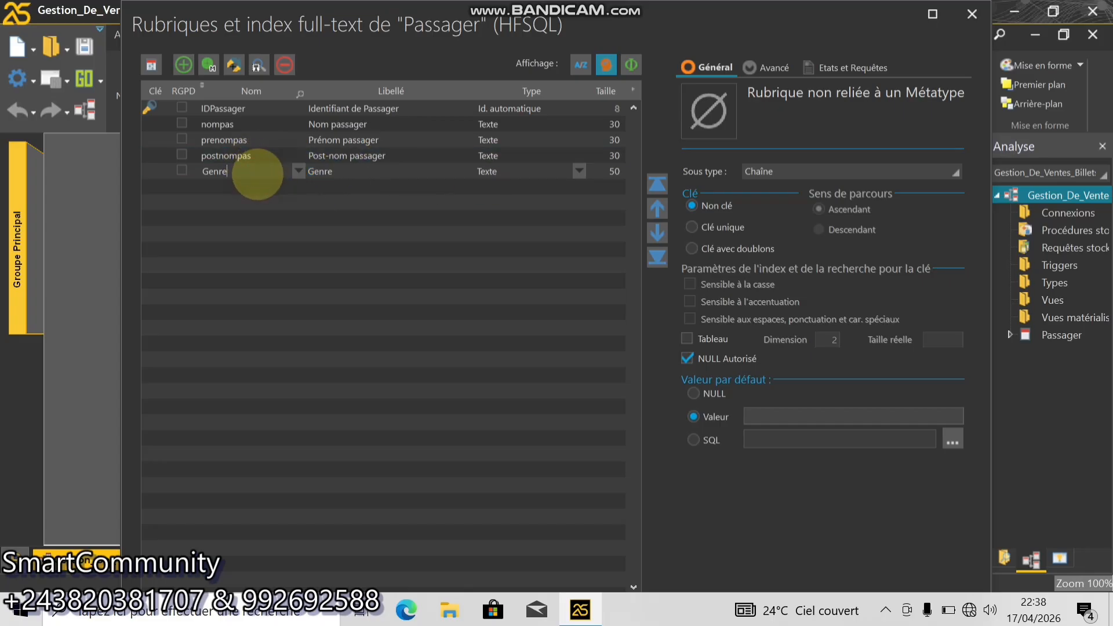
type("pas")
key("Tab")
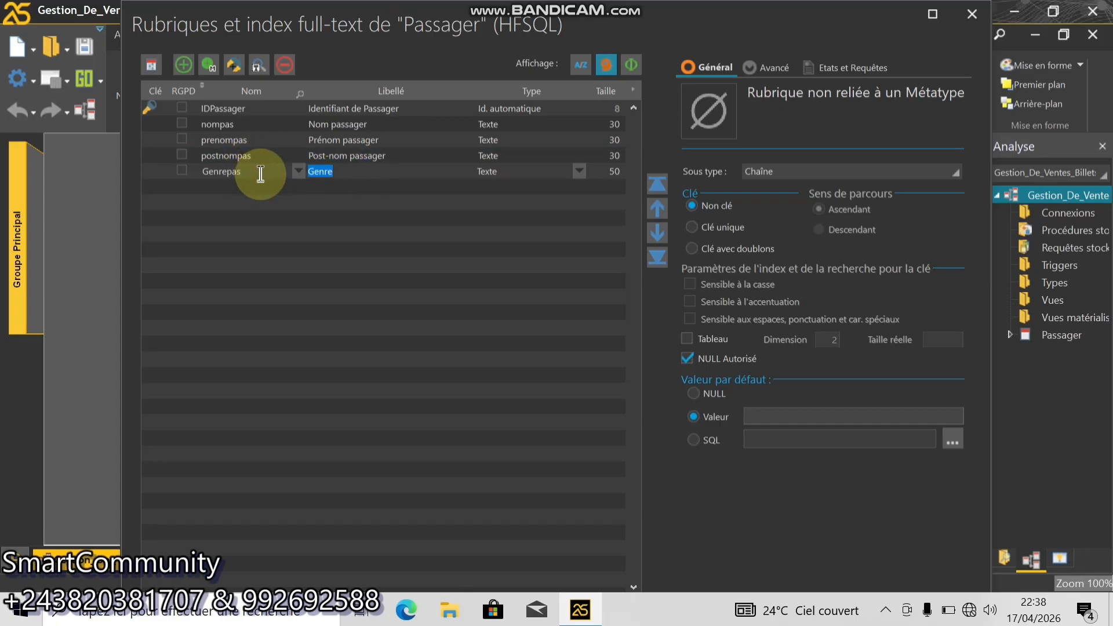
left_click(341, 171)
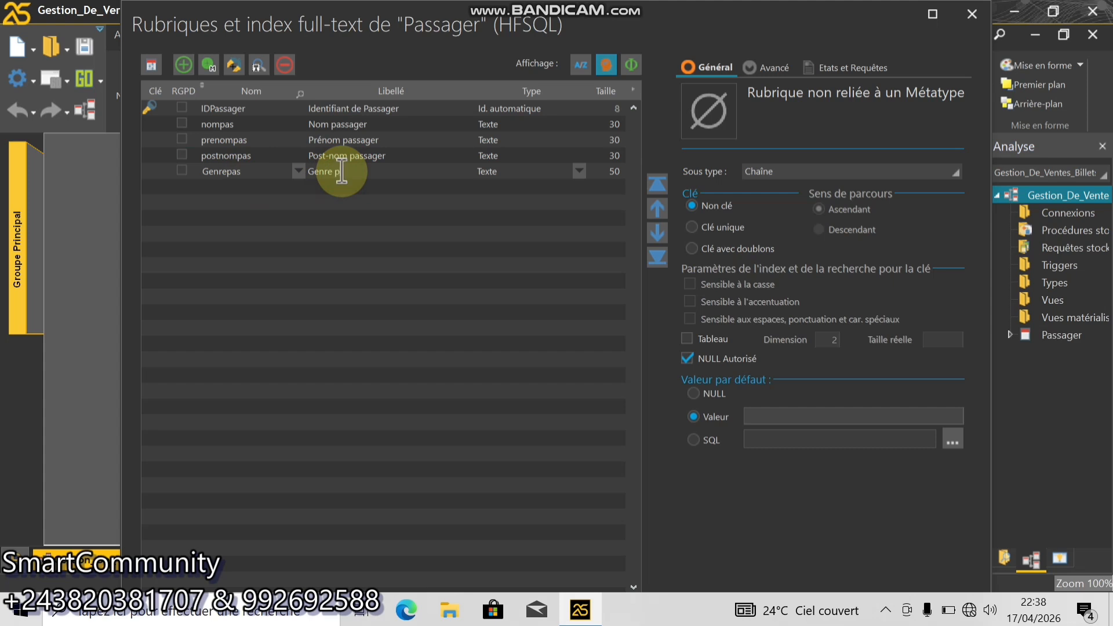
type("passager")
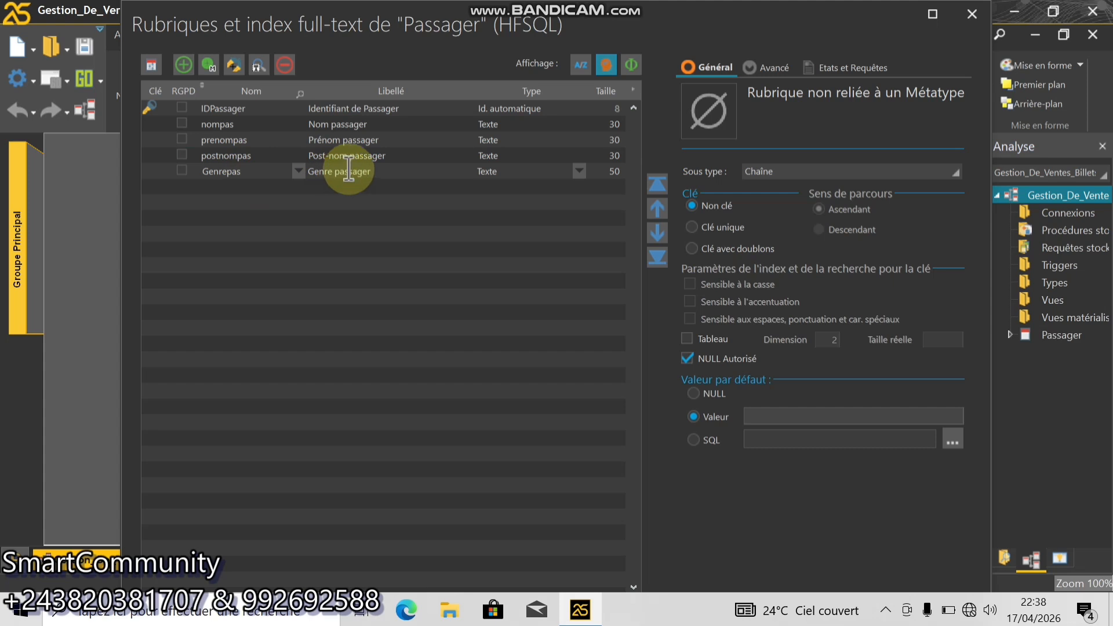
- Change the Genrepas item's type to "Sélecteur, Liste, Combo" with Combo as its default field
left_click(613, 172)
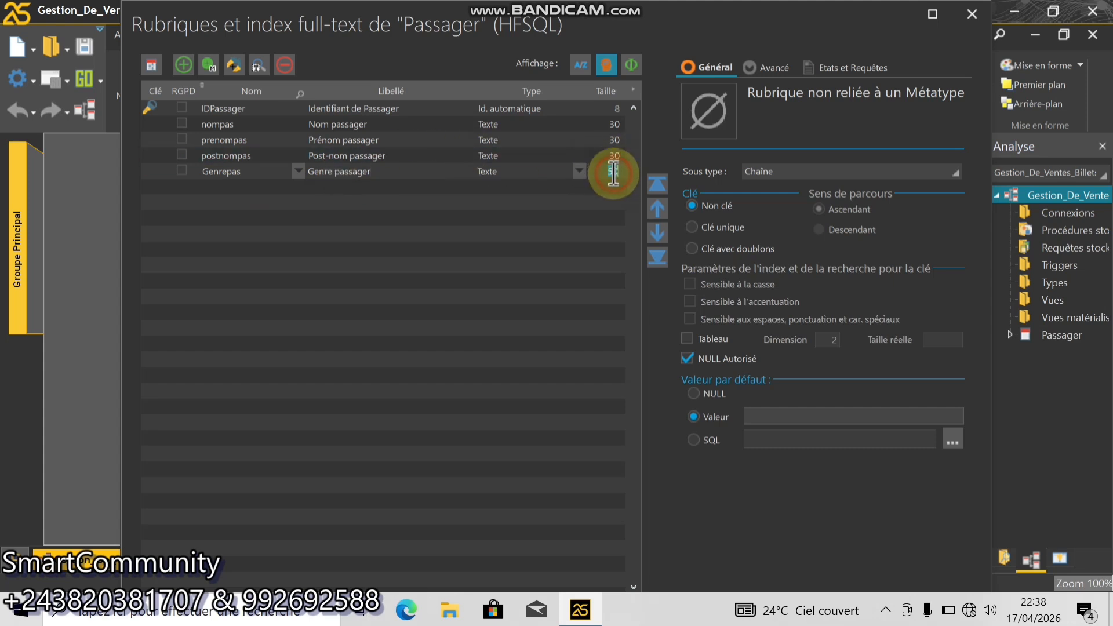
left_click(579, 171)
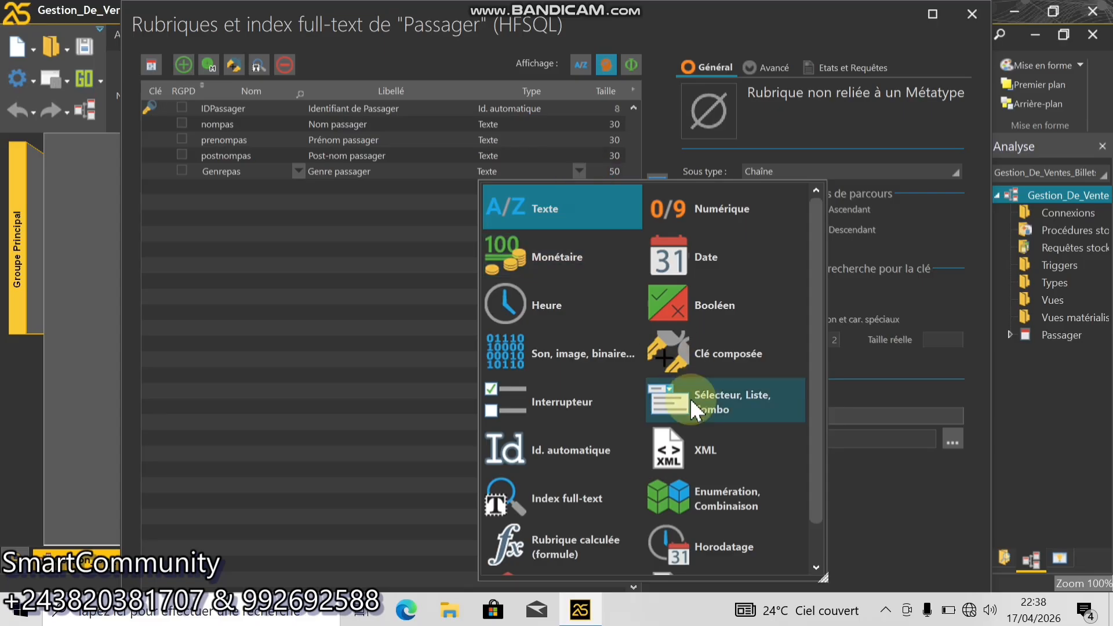
left_click(729, 406)
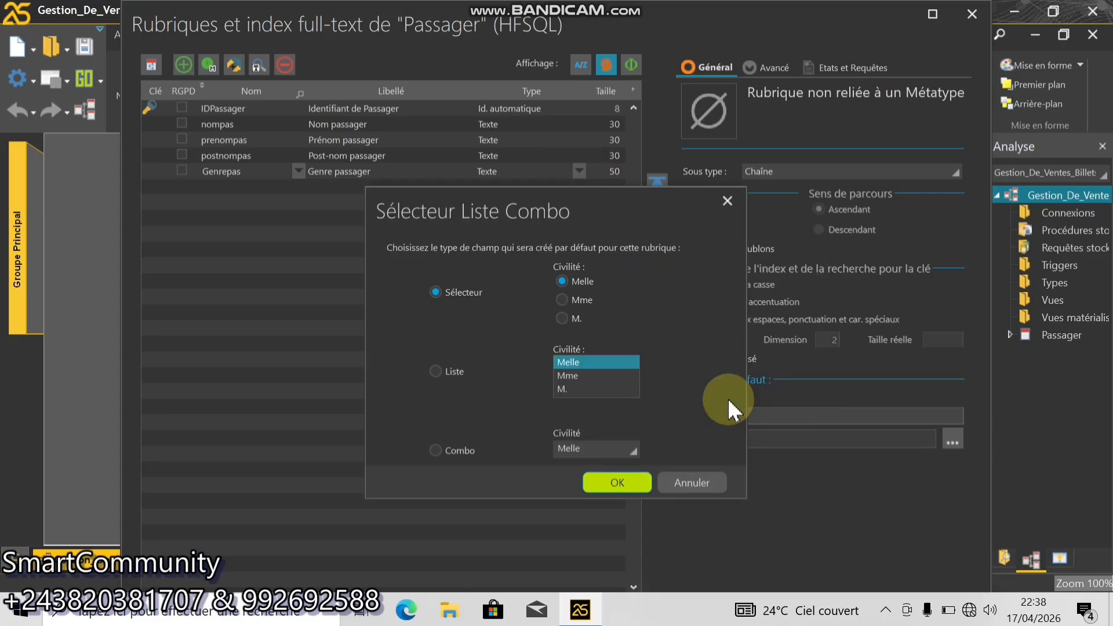
left_click(452, 448)
left_click(613, 482)
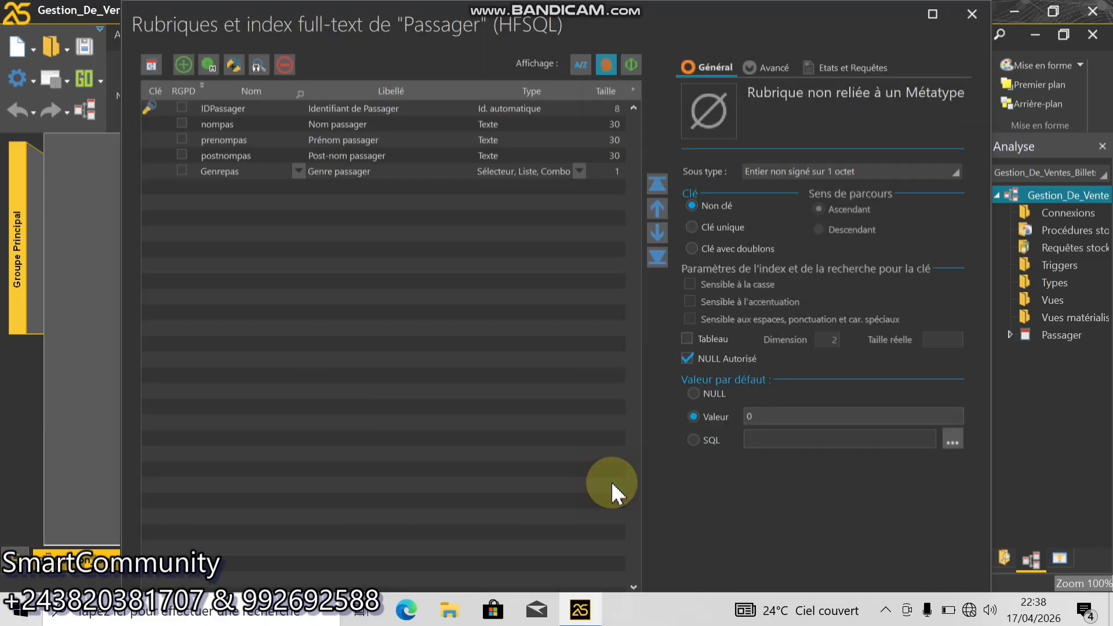
- In the Genrepas linked field parameters, set the French initial content to the lines "_", "Masculin" and "Féminin", and confirm
left_click_drag(715, 504, 728, 311)
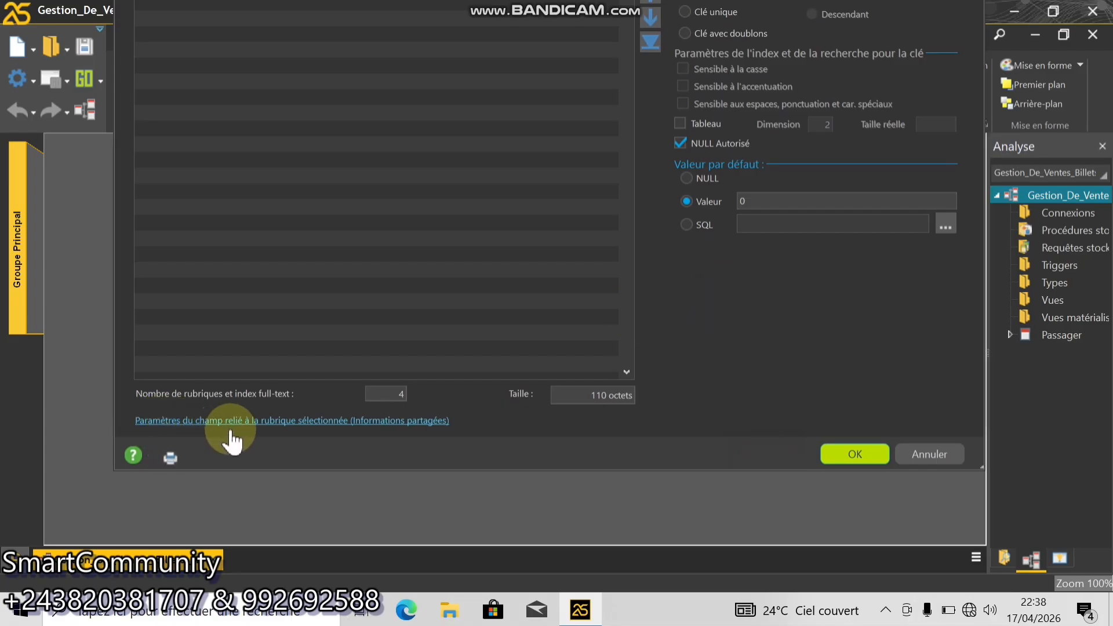
left_click(330, 427)
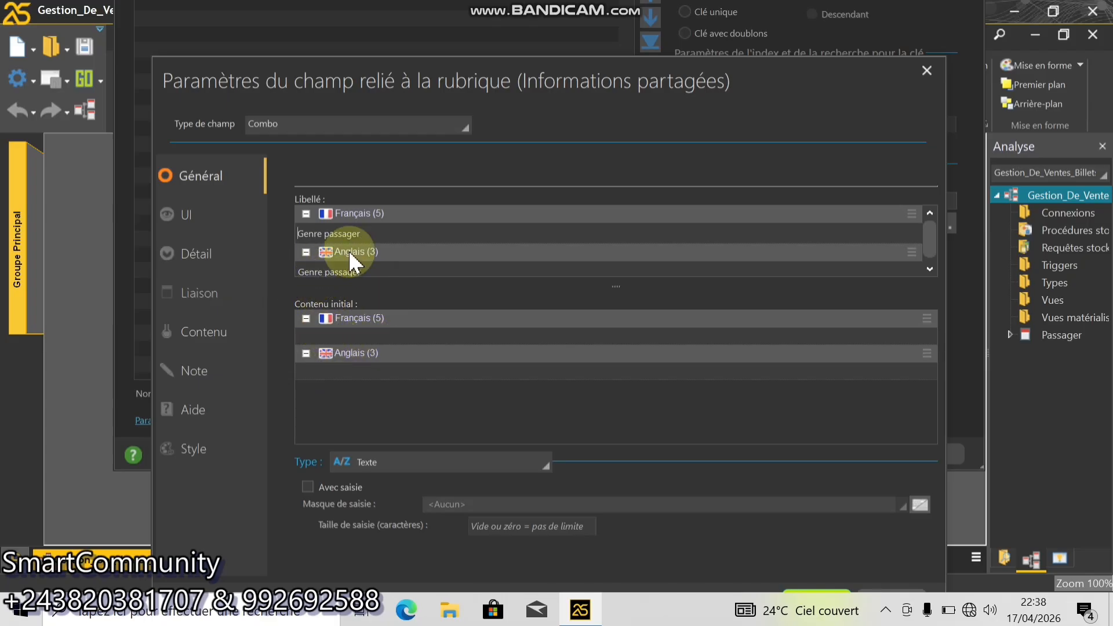
left_click(312, 334)
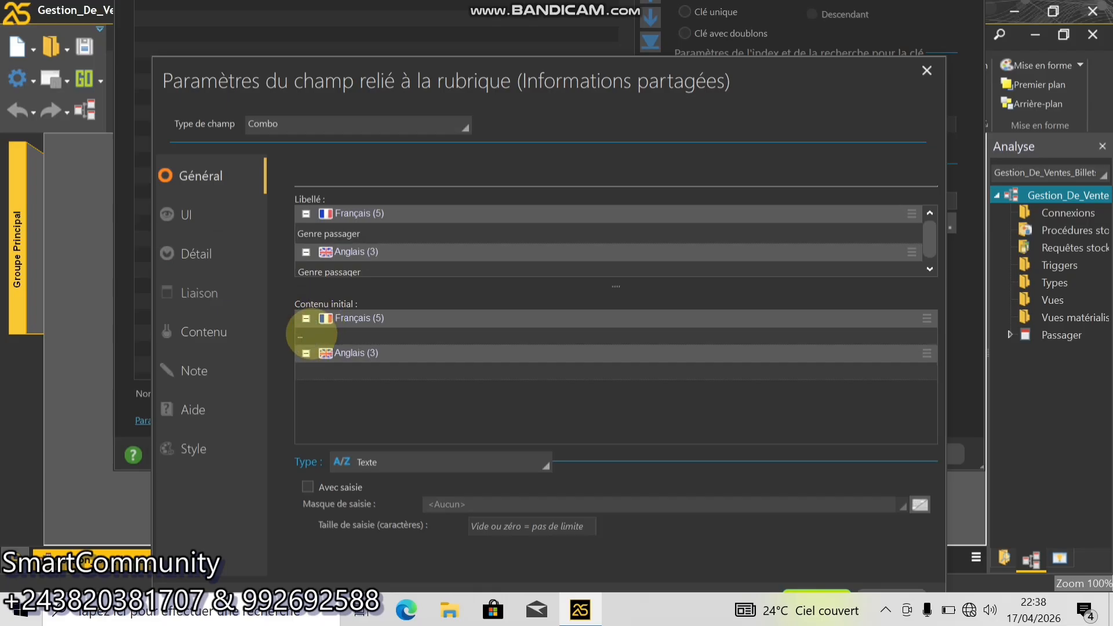
key("Return")
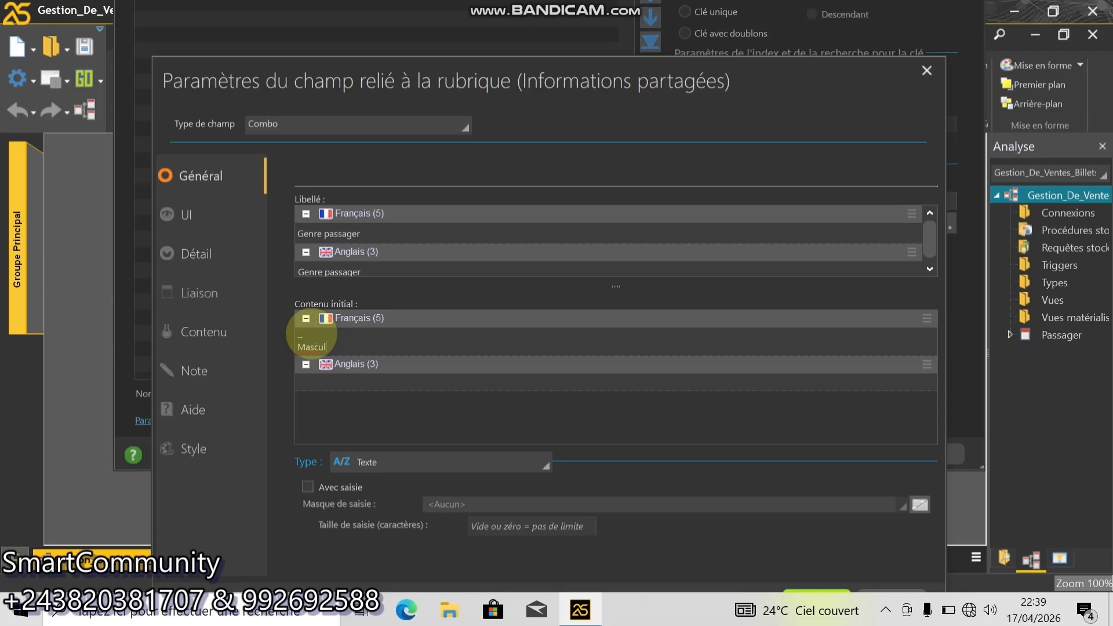
key("Return")
type("F")
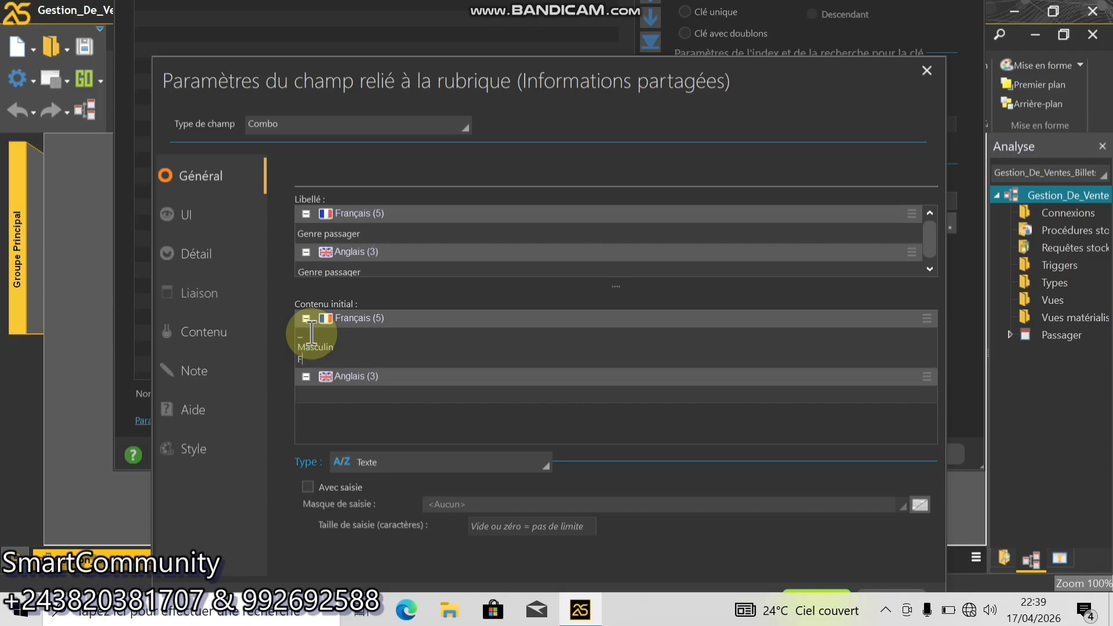
type("e")
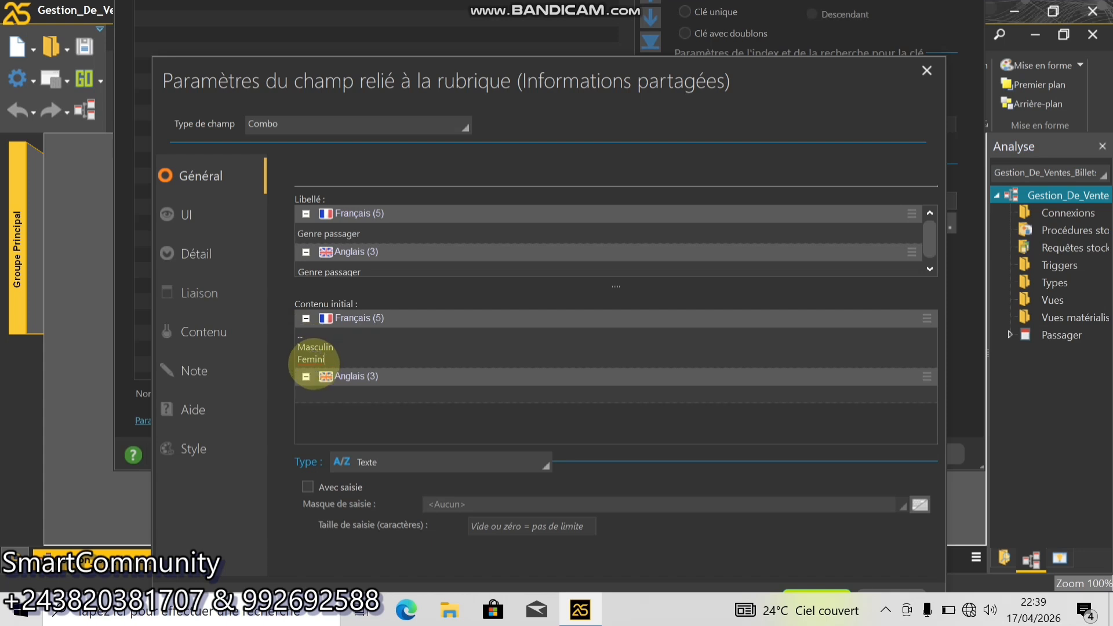
left_click(315, 359)
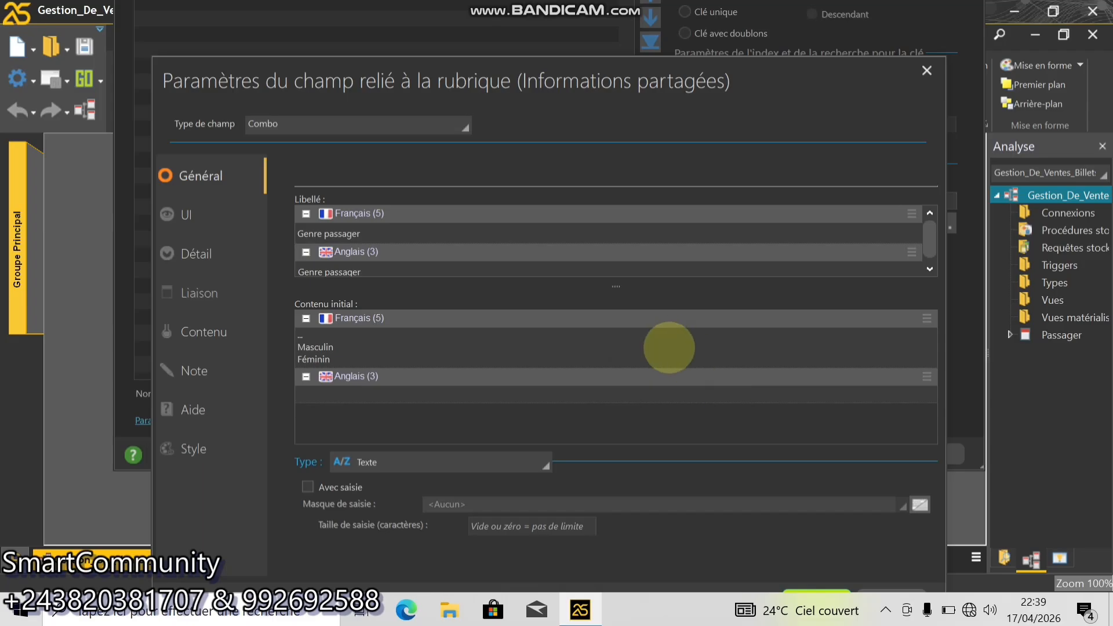
left_click_drag(686, 162, 634, 33)
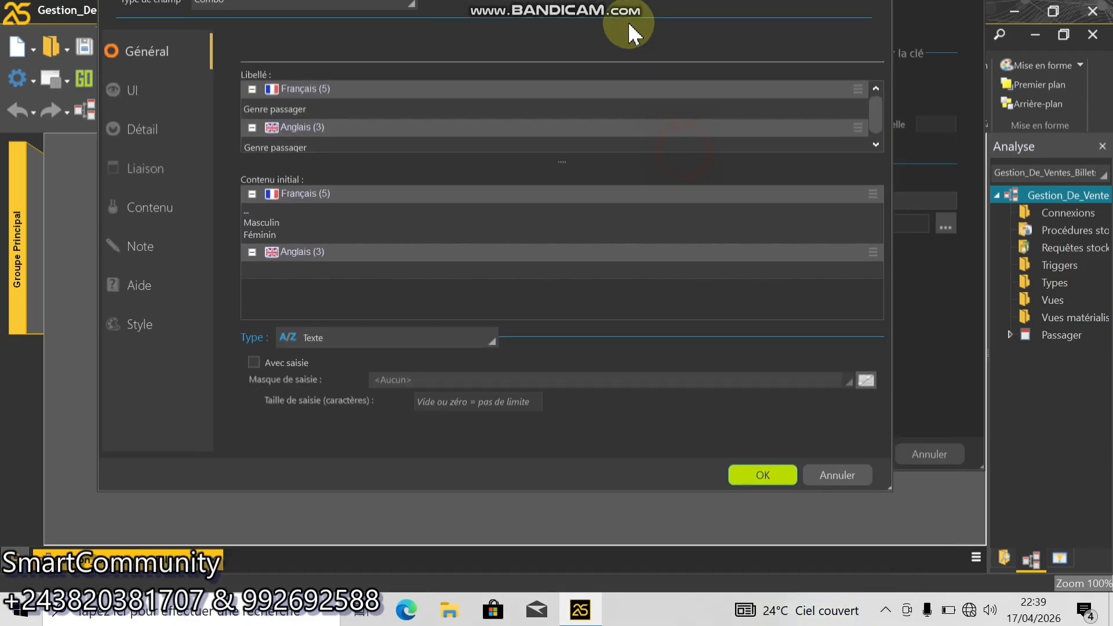
left_click(755, 463)
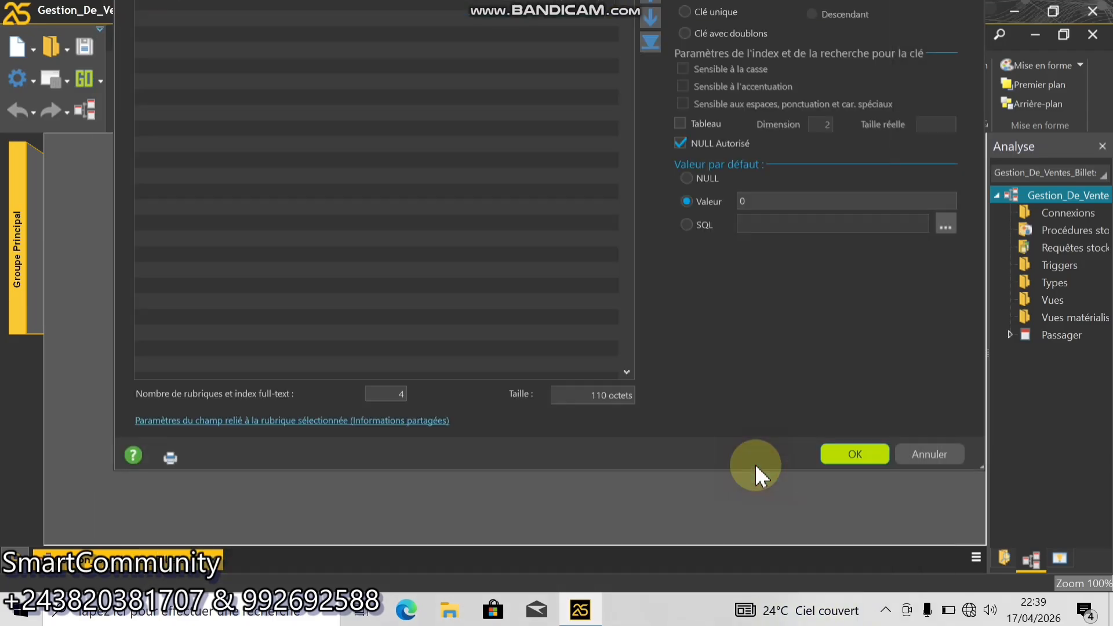
left_click_drag(711, 356, 697, 469)
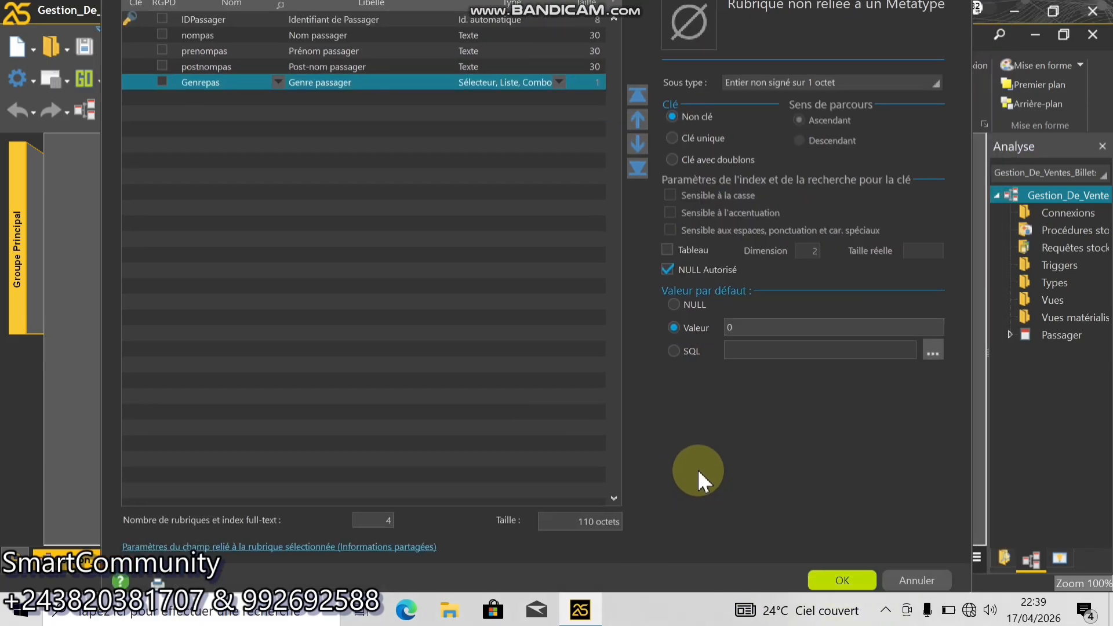
- Confirm the Passager item definitions and review the language settings in the project description
left_click(842, 580)
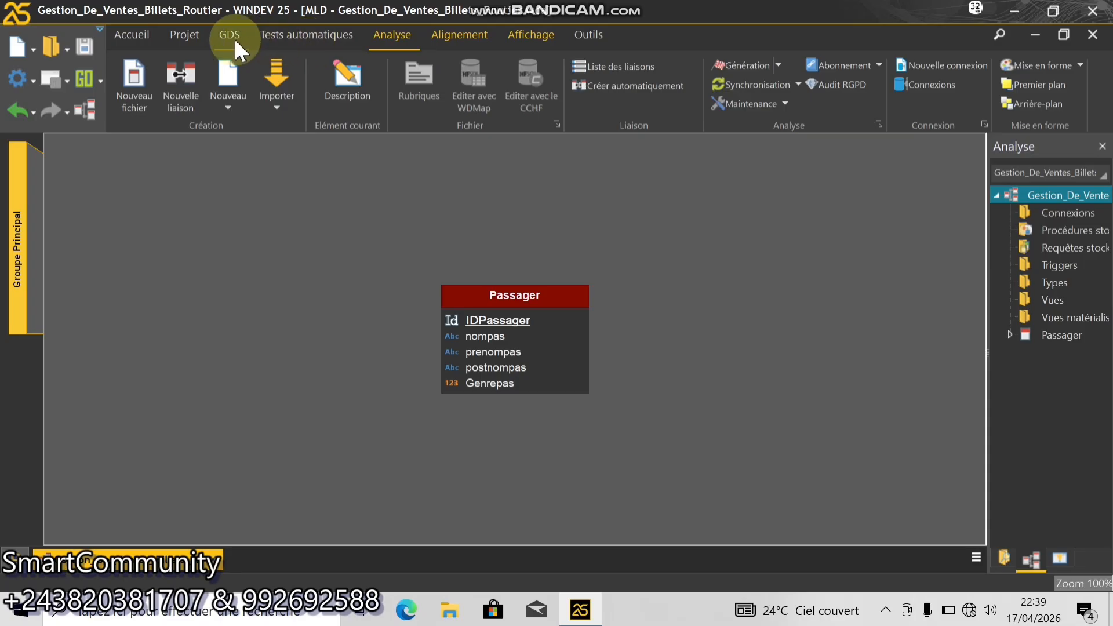
left_click(180, 39)
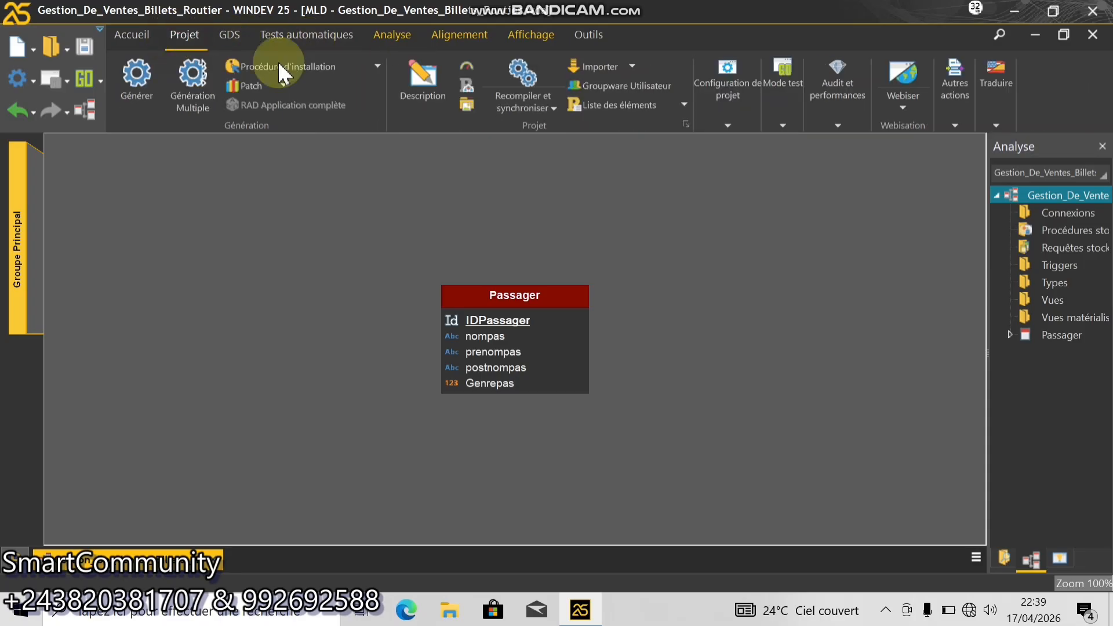
left_click(412, 79)
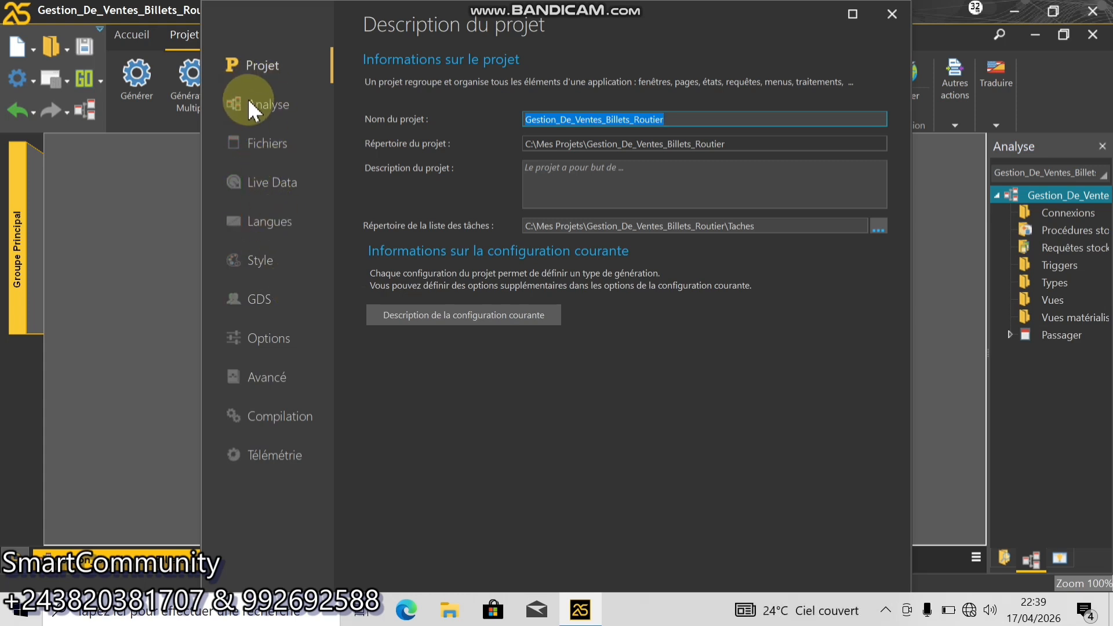
left_click(255, 220)
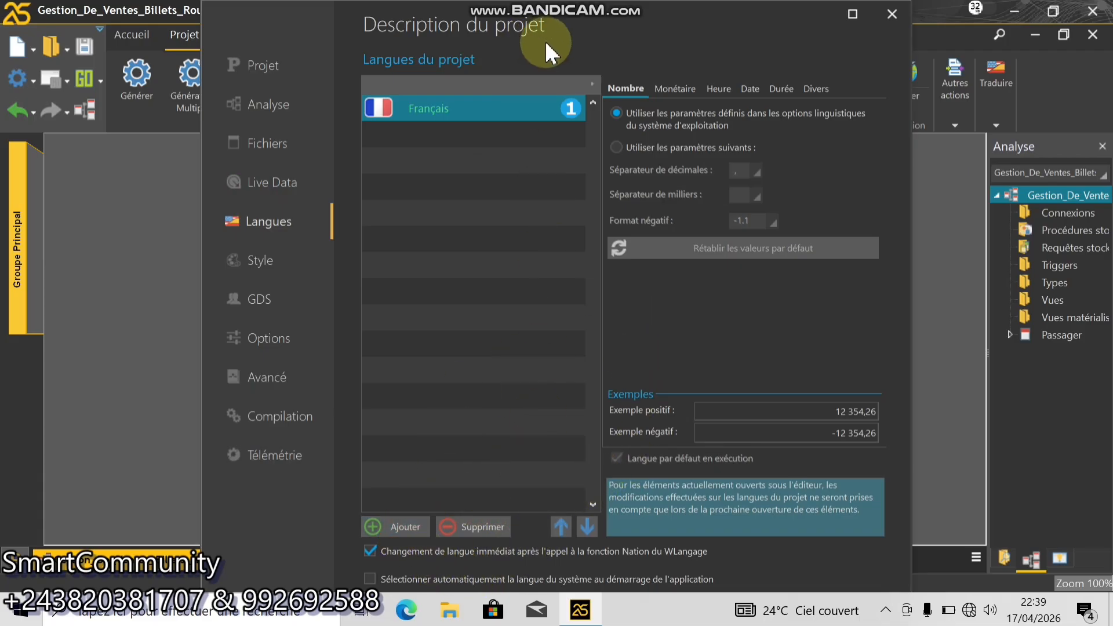
left_click_drag(545, 41, 510, 25)
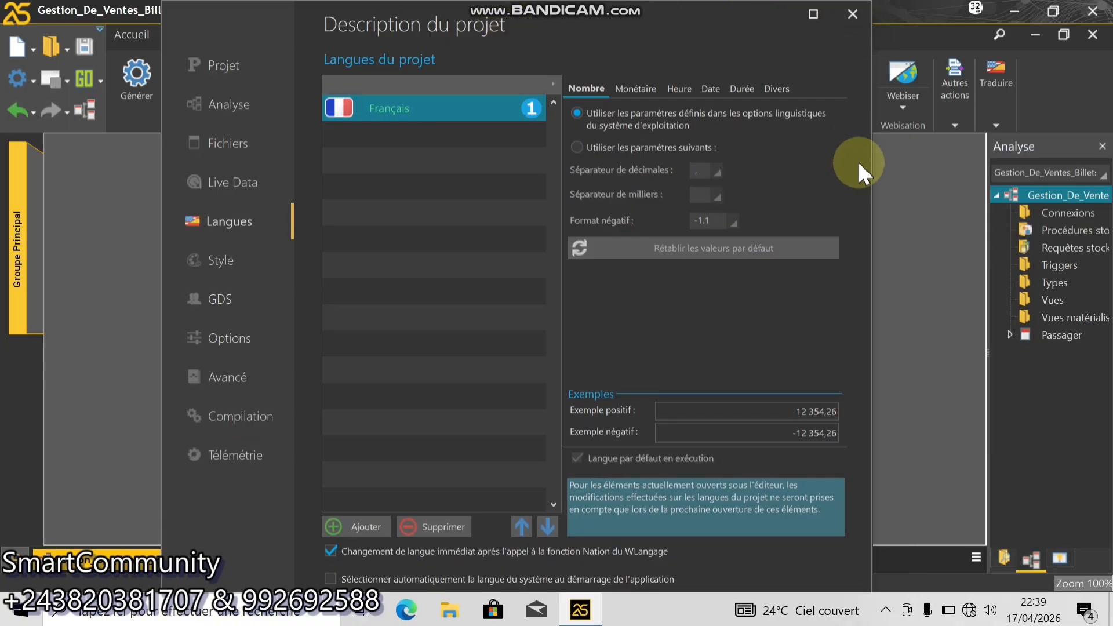
left_click_drag(854, 159, 700, 0)
left_click(589, 490)
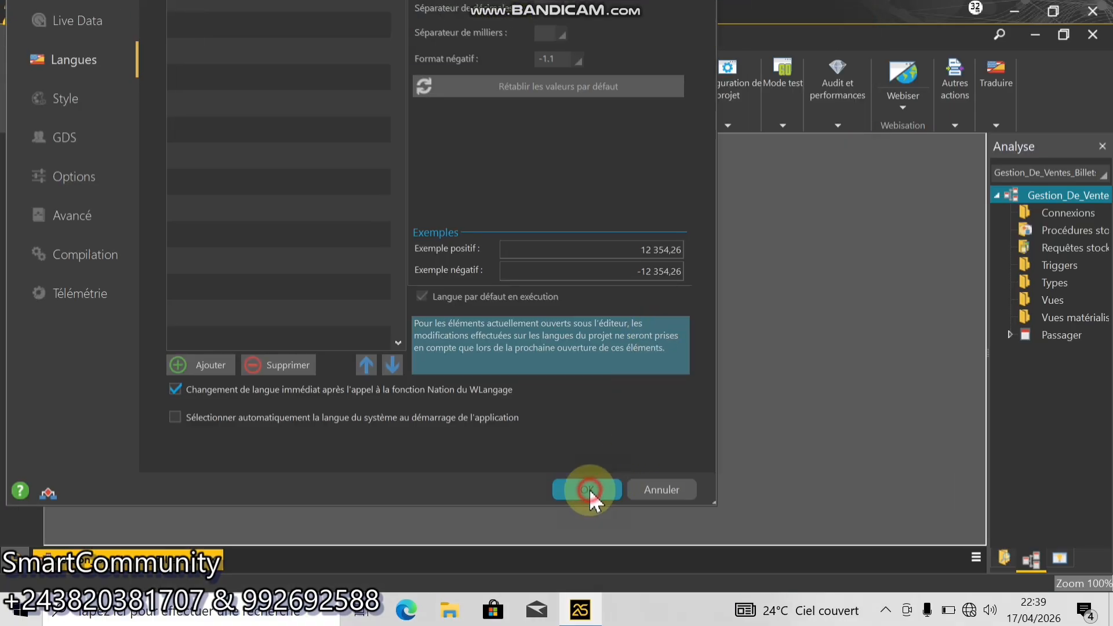
- Add a text item named AdresPassager with the caption "Adresse passager" below Genrepas in the Passager data file
left_click(565, 364)
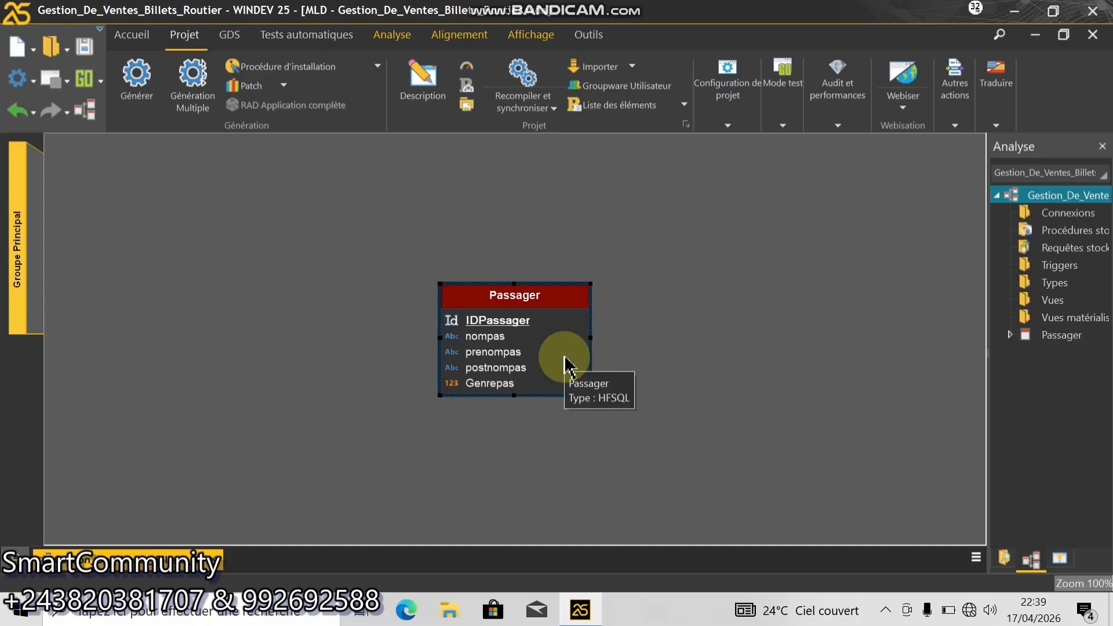
right_click(566, 364)
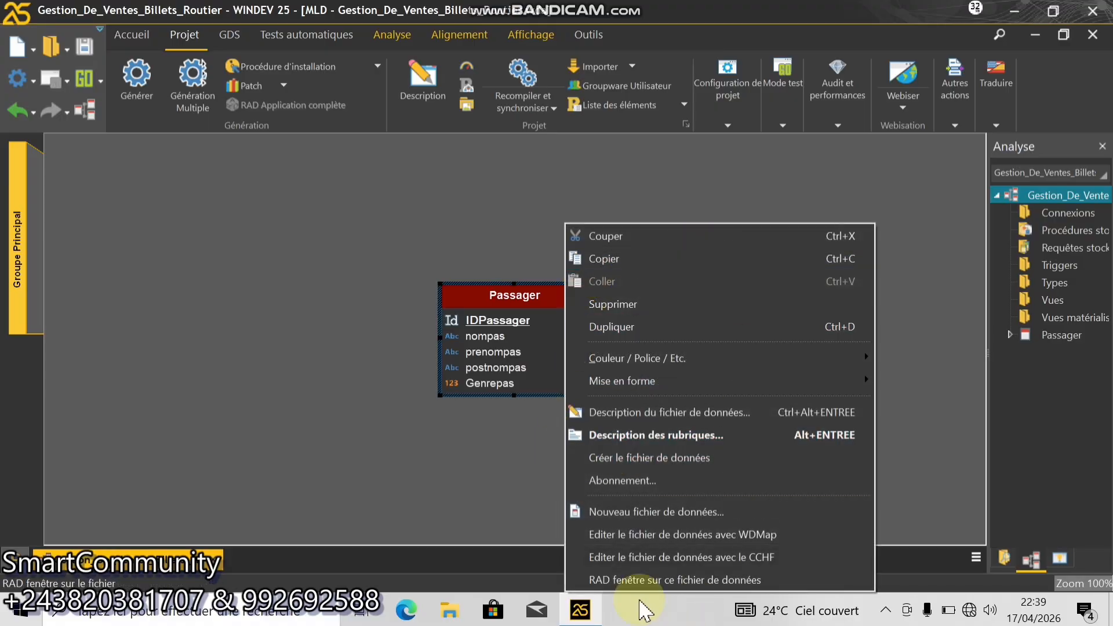
left_click(611, 446)
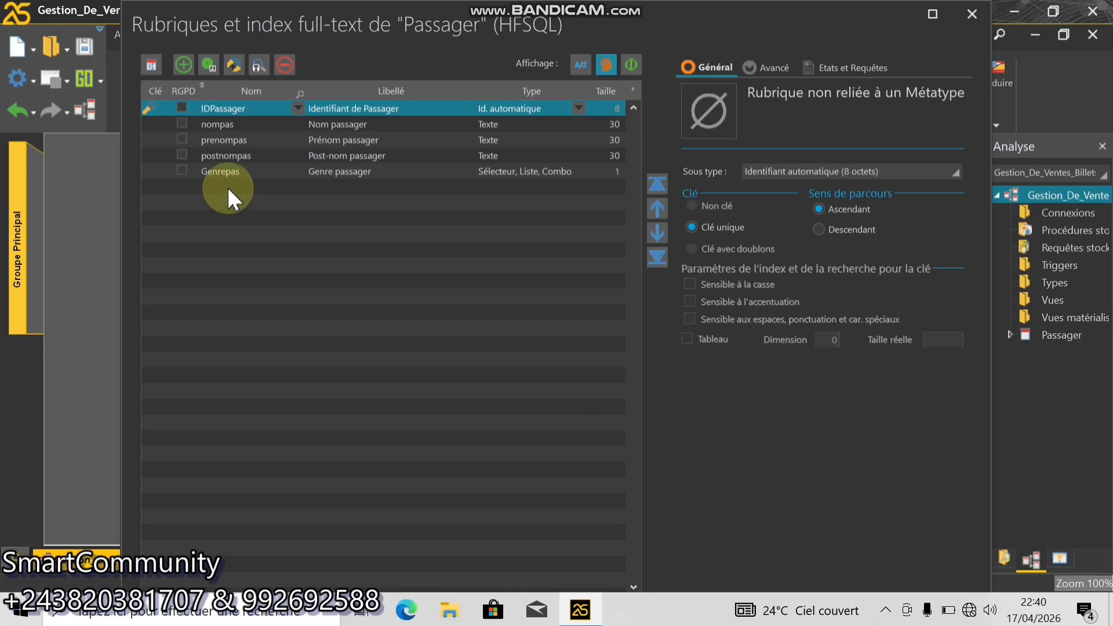
left_click(227, 187)
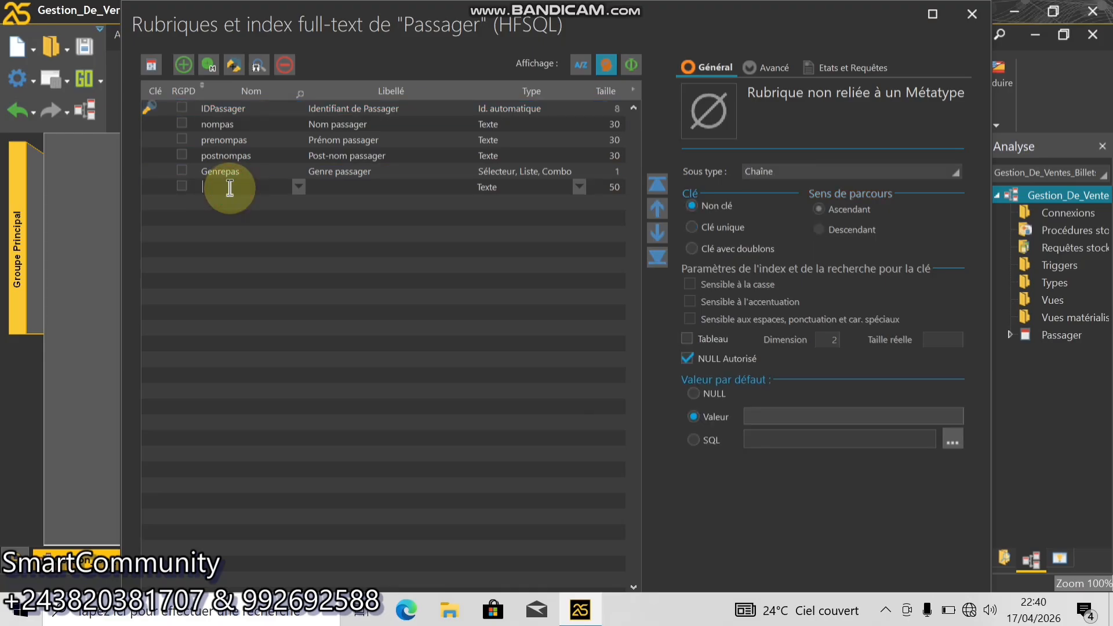
type("Adrespassa")
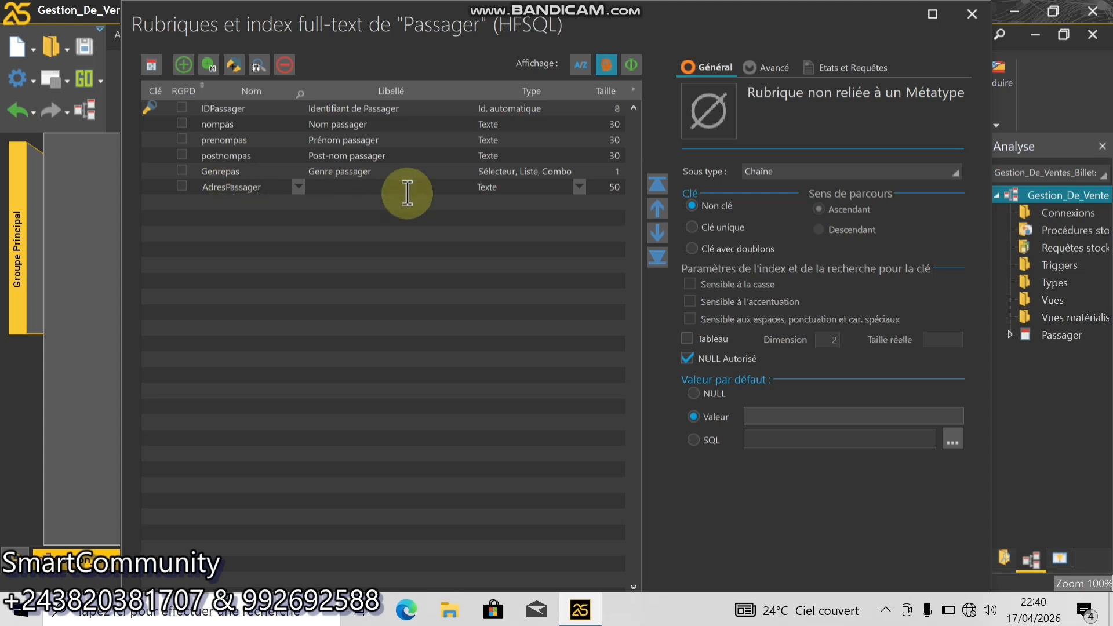
left_click(413, 186)
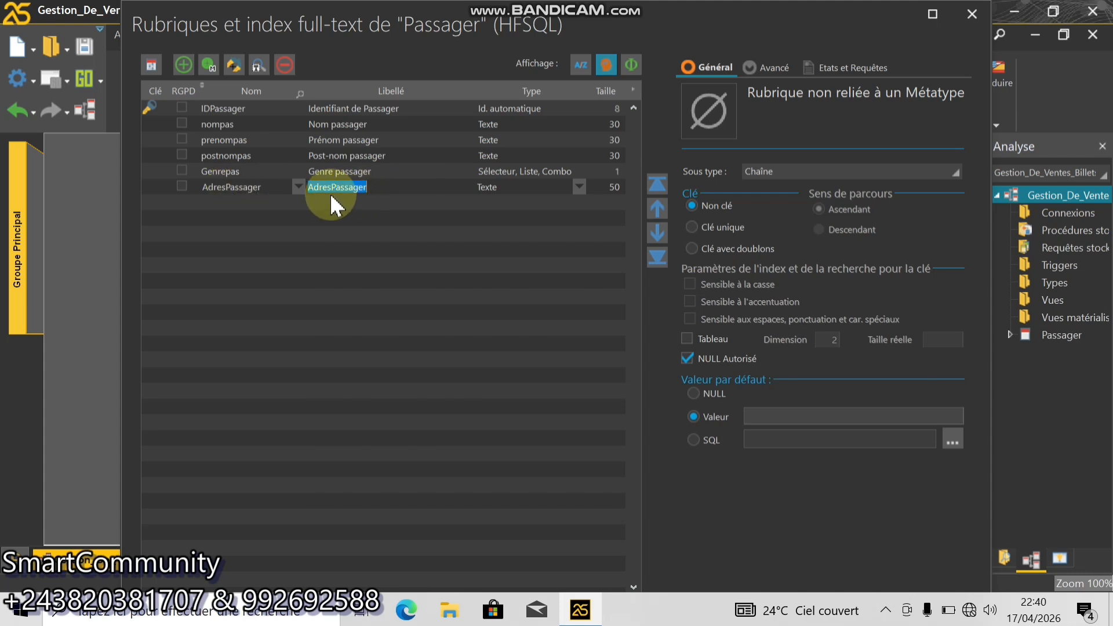
type("Ad")
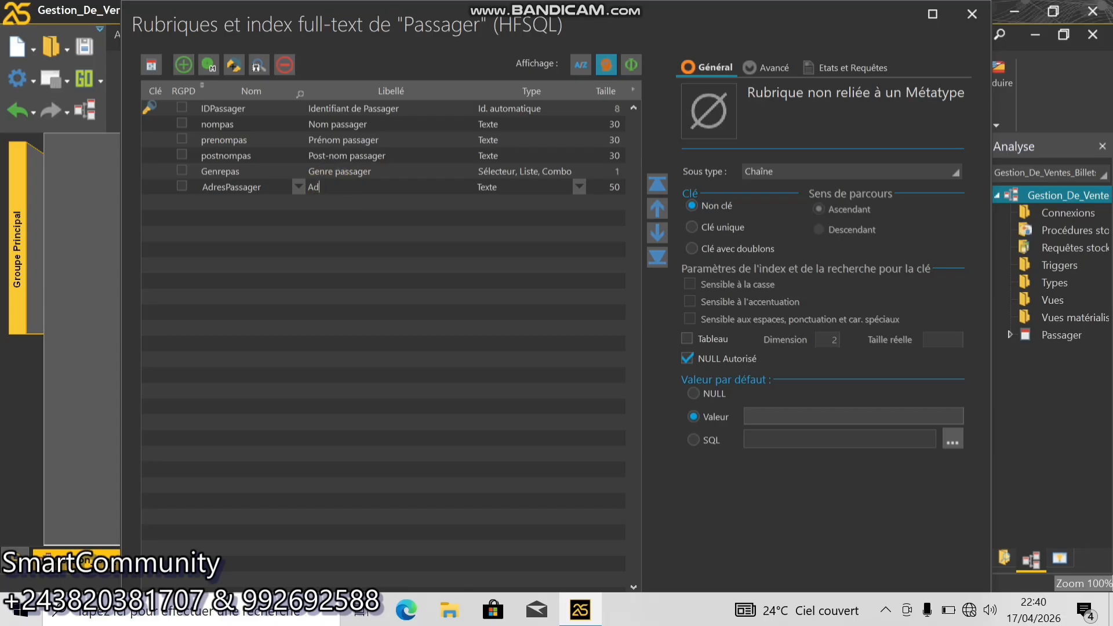
type("resse passager")
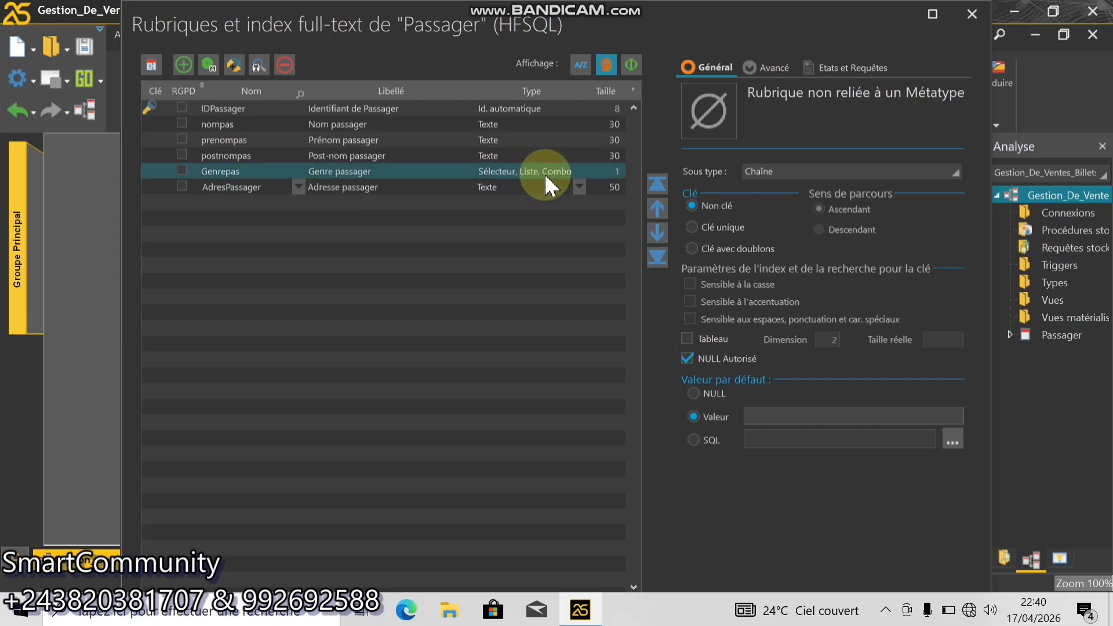
- Set the AdresPassager item's size to 100 and confirm the Passager item list
left_click(599, 192)
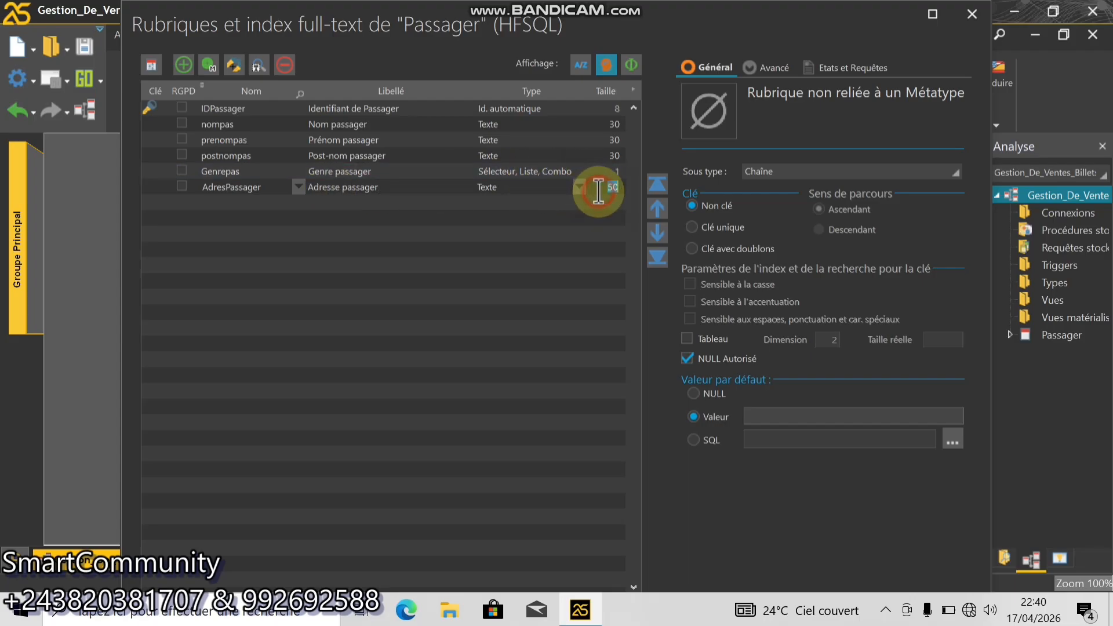
type("100")
left_click(243, 196)
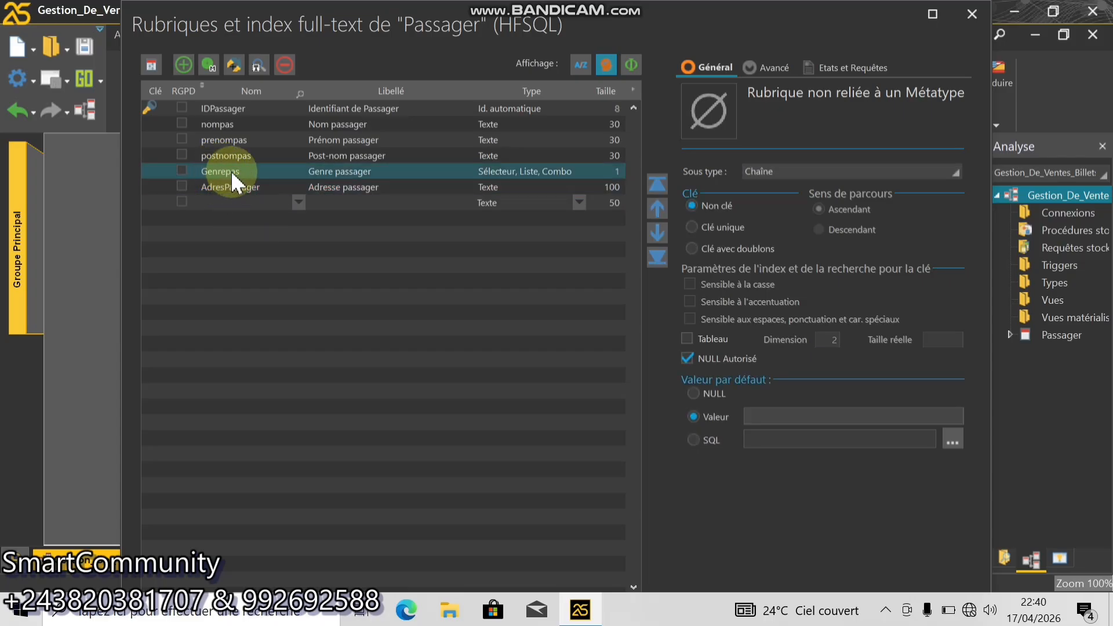
left_click(233, 174)
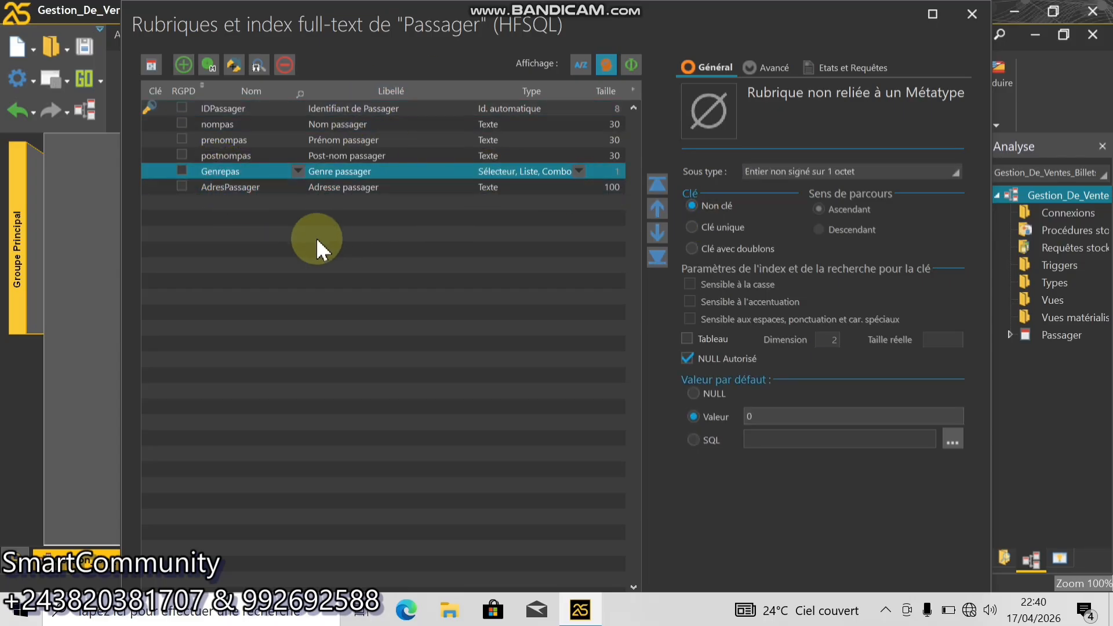
left_click_drag(739, 557, 723, 573)
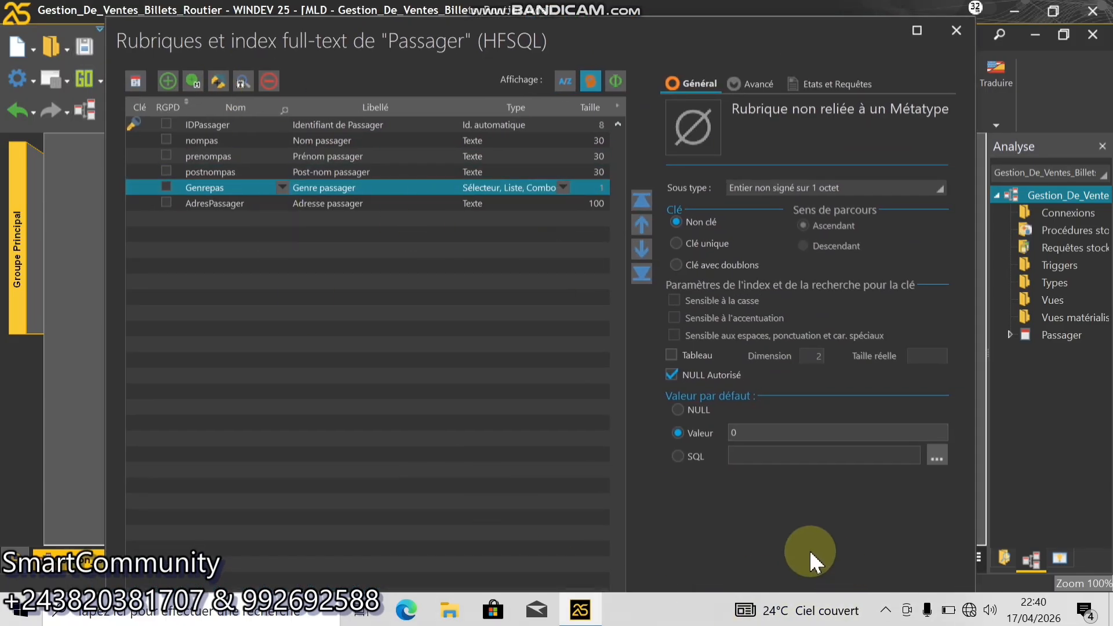
left_click_drag(810, 551, 722, 452)
left_click(772, 580)
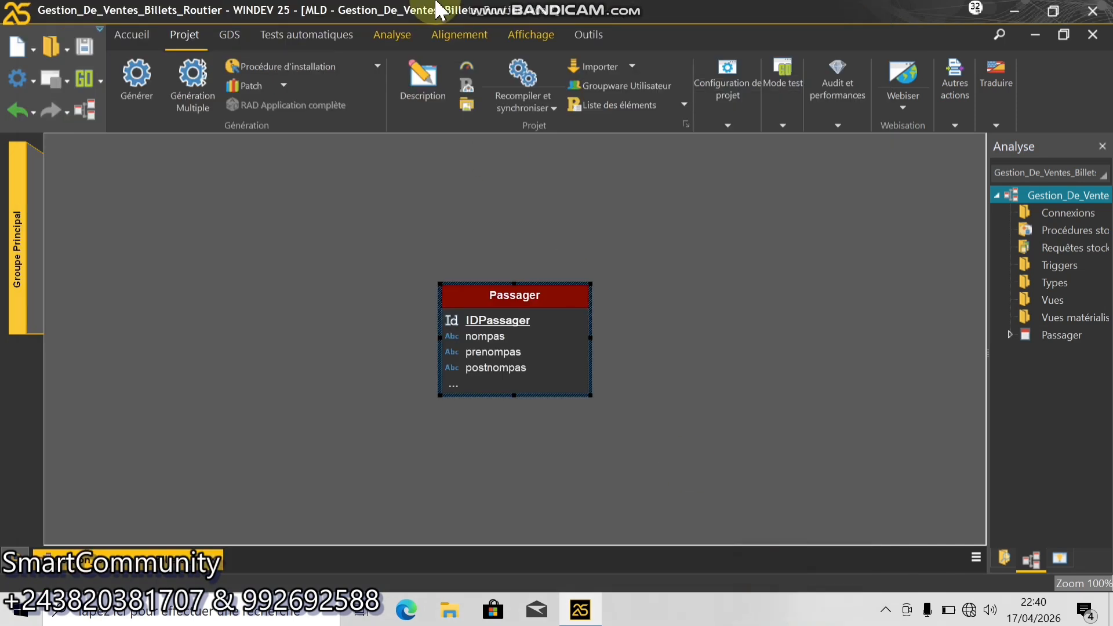
- Move the Passager file to the upper-left area of the diagram, enlarge it to show all its items, and save the analysis
left_click_drag(472, 298, 289, 189)
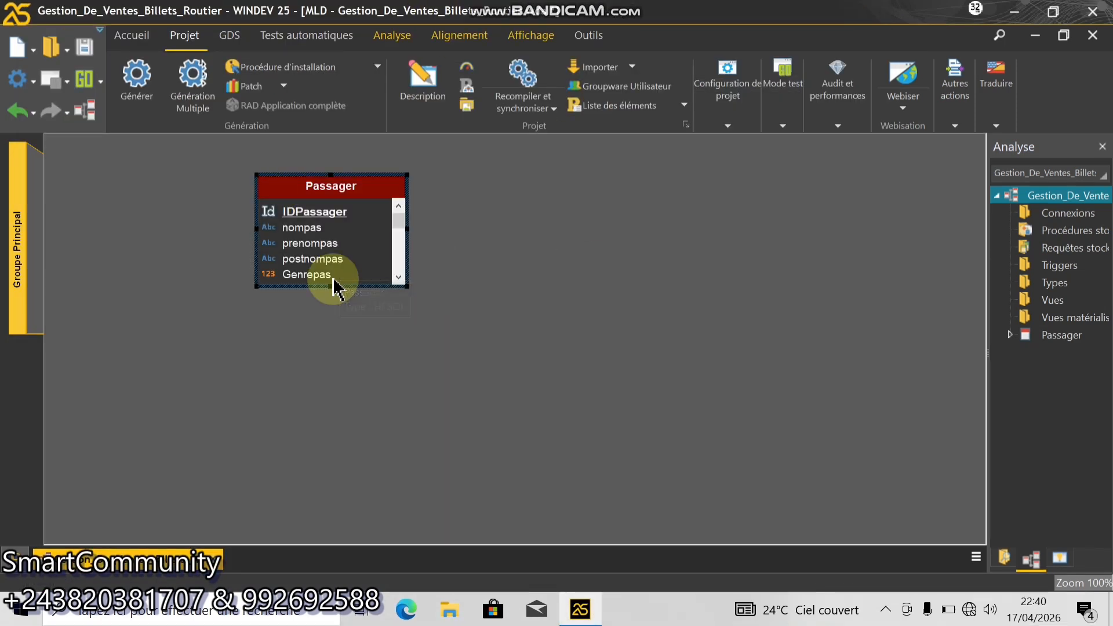
left_click_drag(330, 288, 341, 351)
left_click_drag(286, 194, 206, 200)
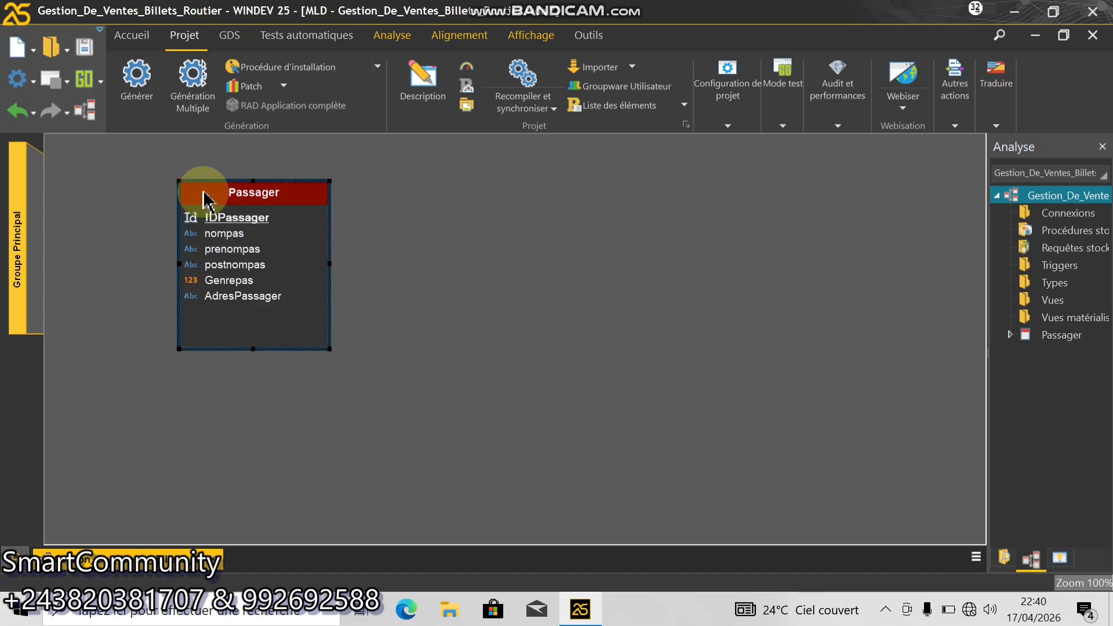
left_click(81, 46)
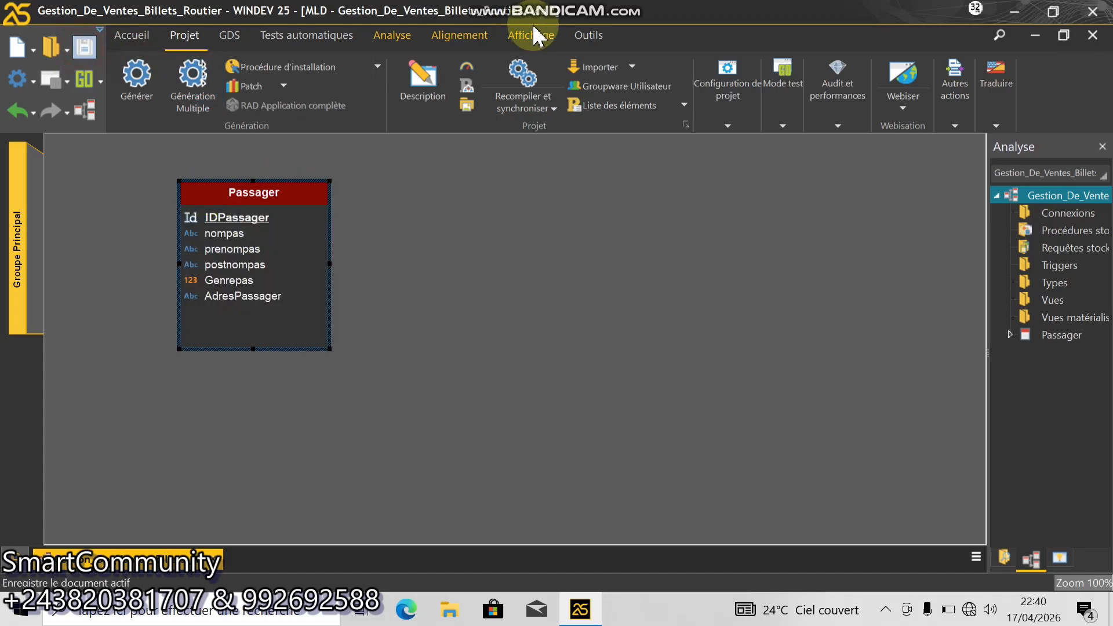
- Create a new data file description named Voyage with an 8-byte automatic identifier and the HFSQL Classic database type
left_click(389, 35)
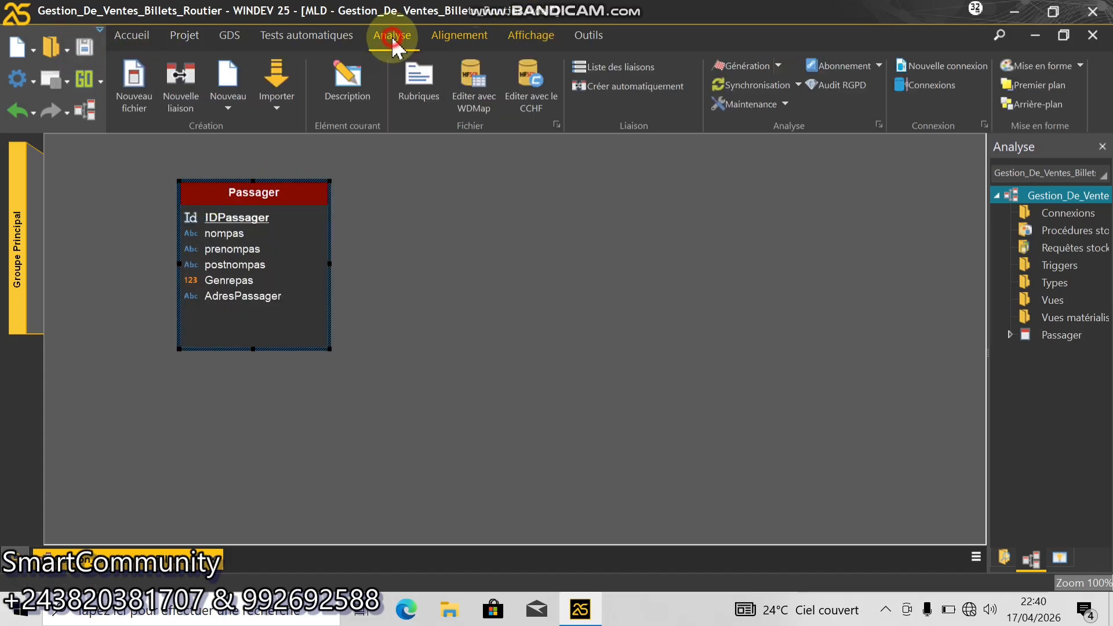
left_click(140, 81)
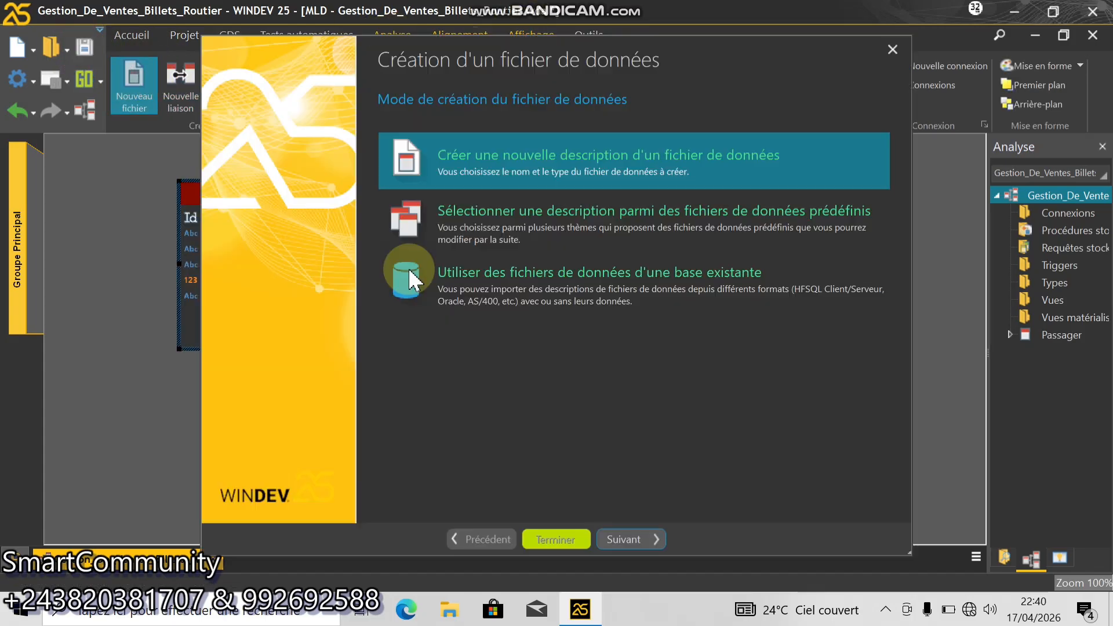
left_click(631, 538)
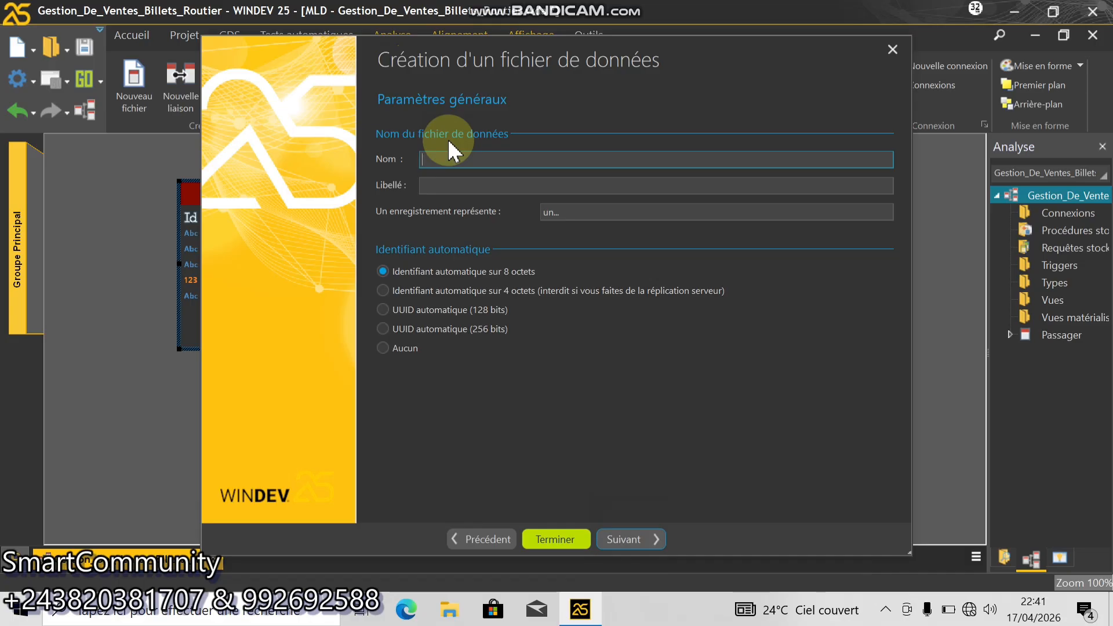
type("VOyage")
key("BackSpace")
key("BackSpace")
key("BackSpace")
key("BackSpace")
key("BackSpace")
type("oyage")
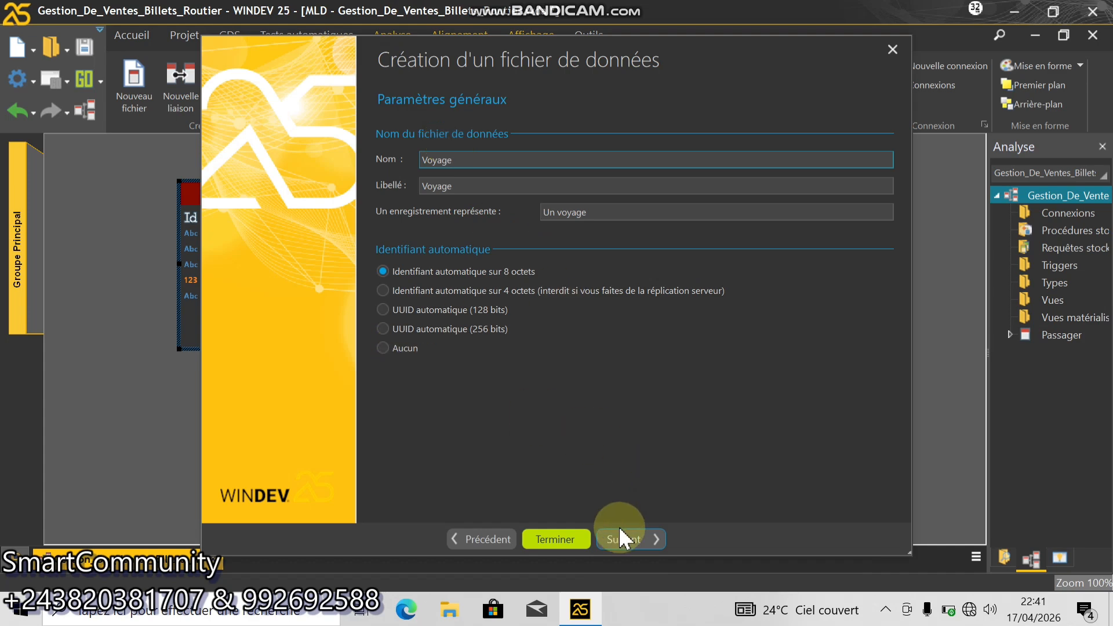
left_click(627, 548)
left_click(628, 548)
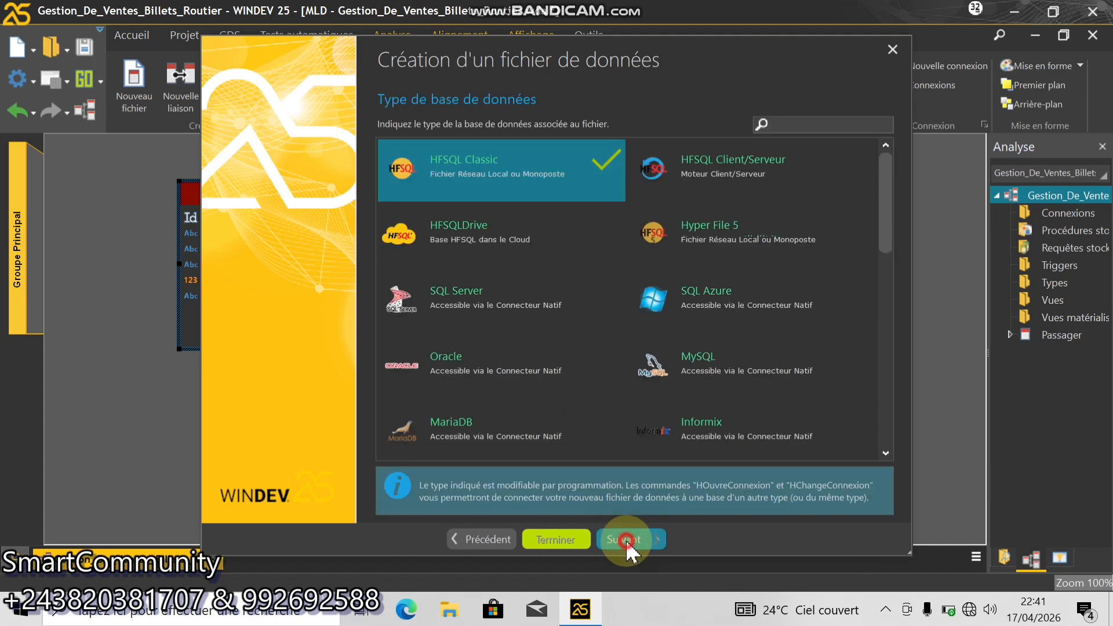
left_click(627, 545)
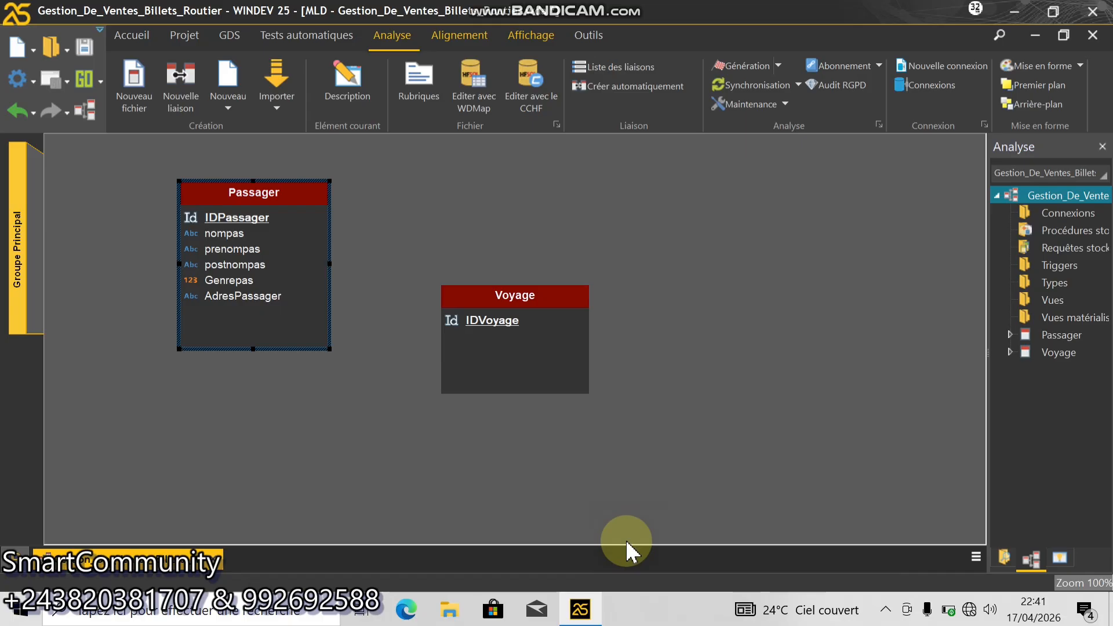
- Open the item description of the Voyage data file and rename its automatic identifier item as NumVoy
double_click(531, 329)
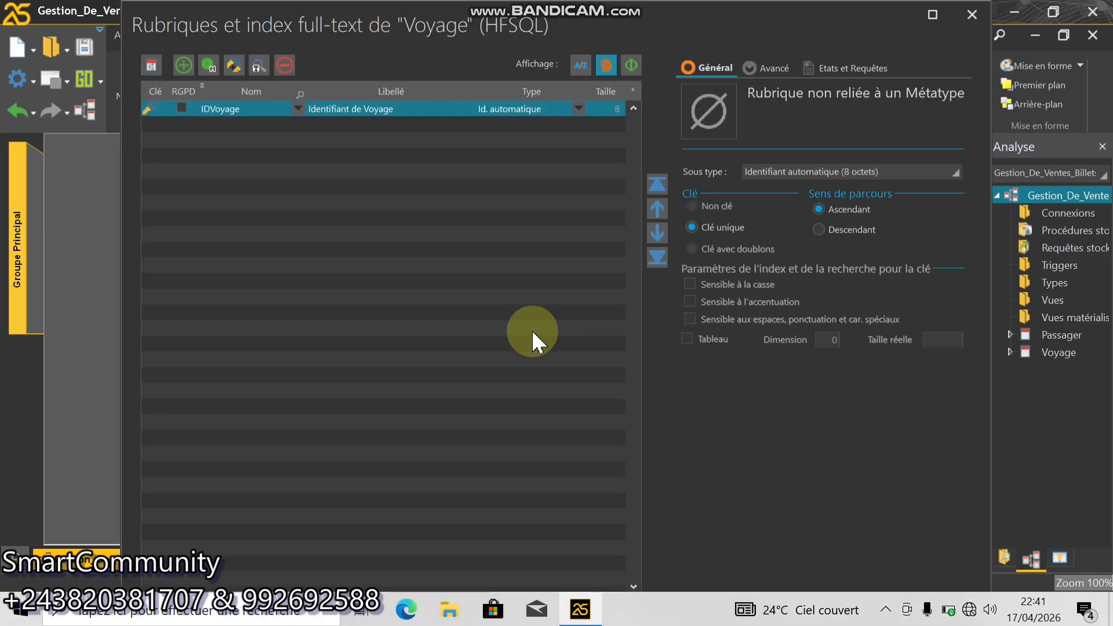
left_click(249, 124)
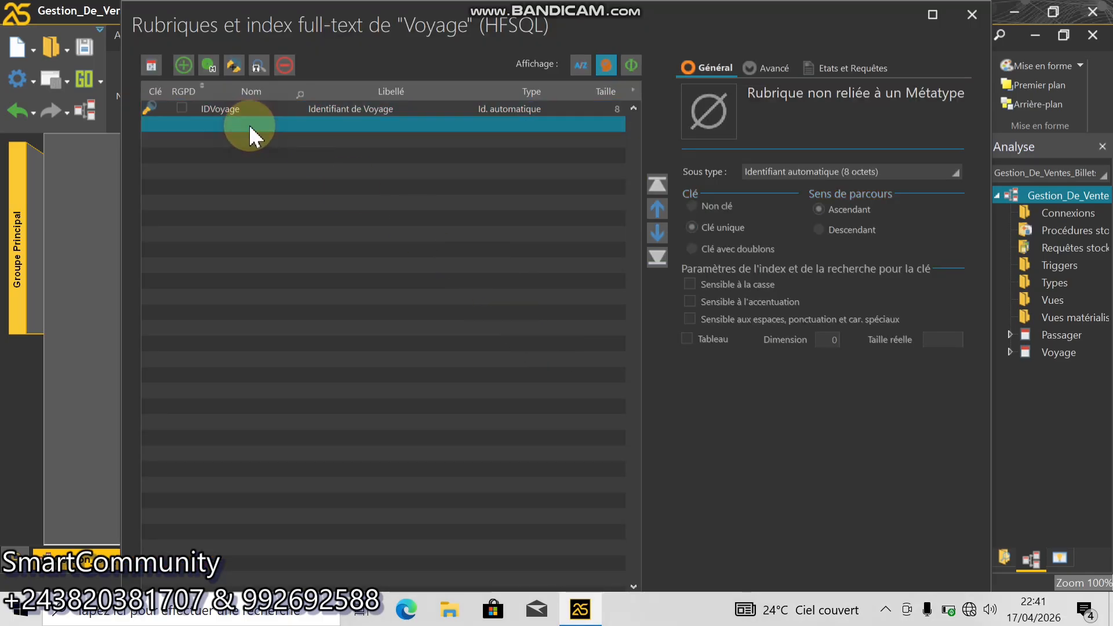
left_click(201, 110)
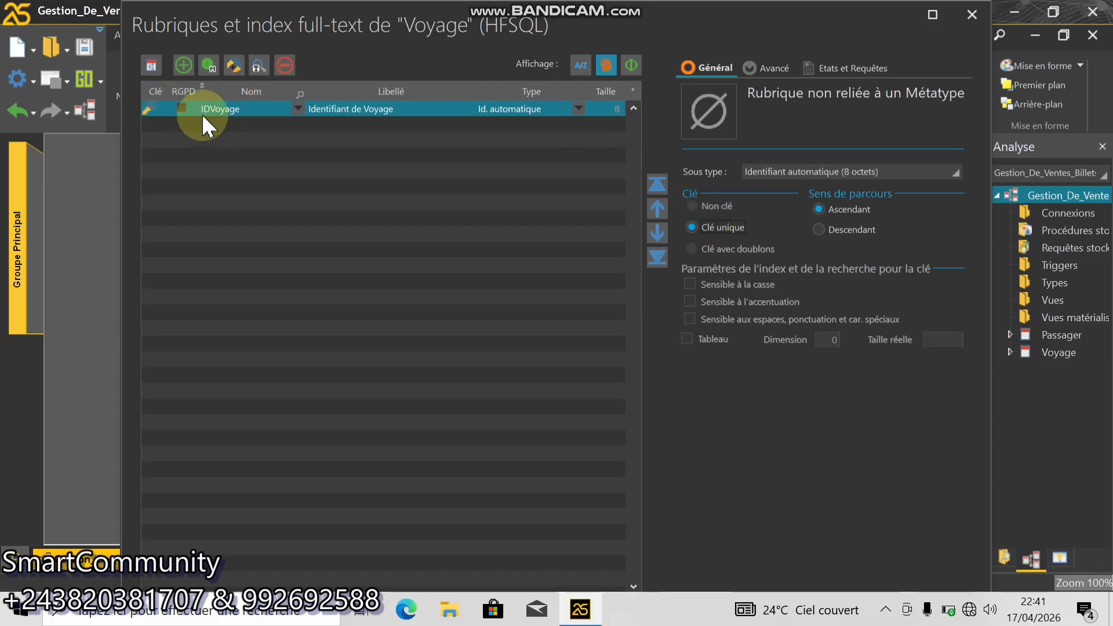
left_click(229, 106)
right_click(228, 98)
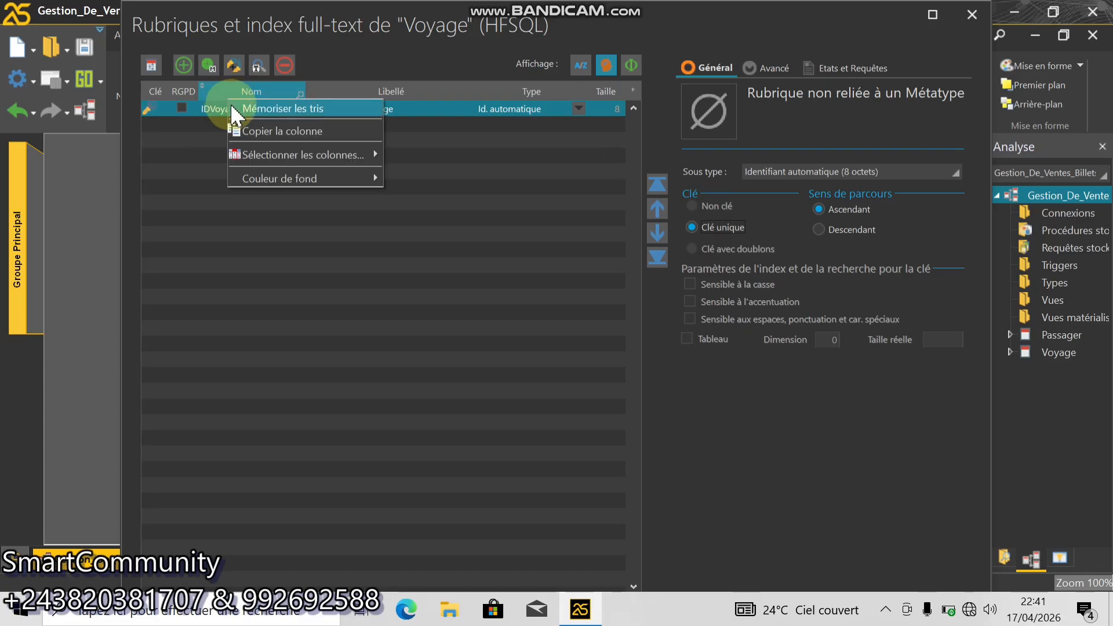
left_click(221, 113)
right_click(220, 113)
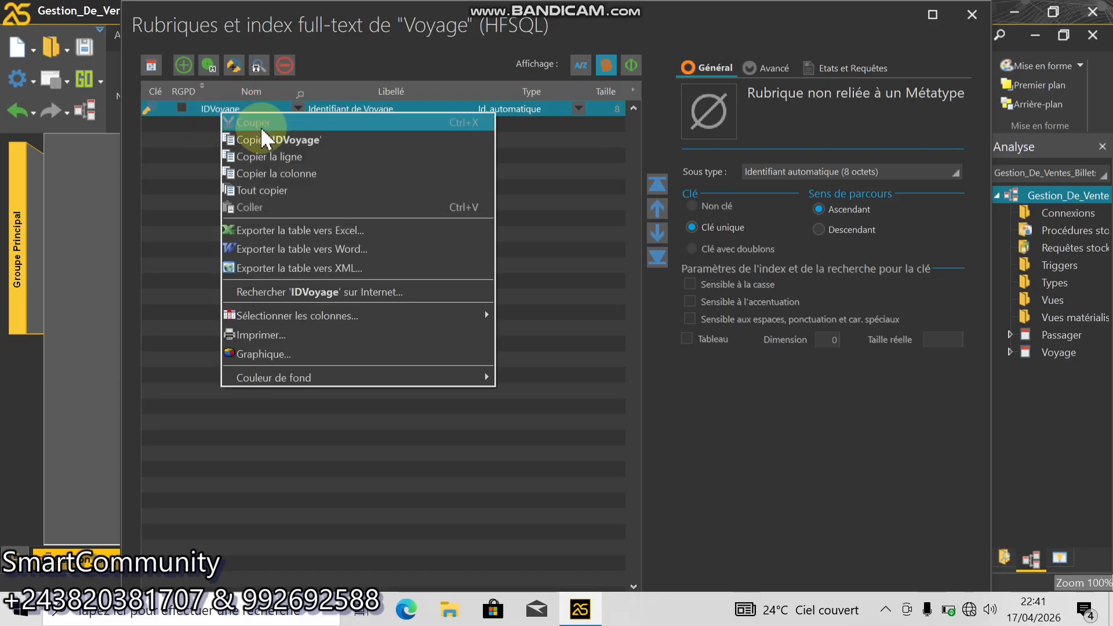
left_click(210, 112)
left_click(213, 111)
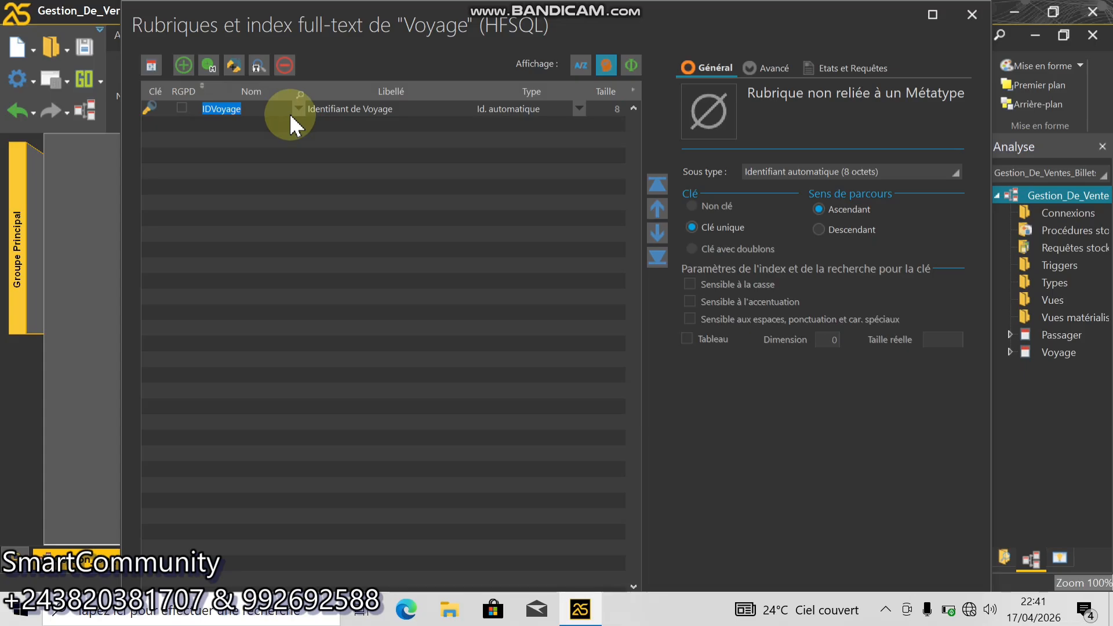
type("NumVi")
key("BackSpace")
type("oy")
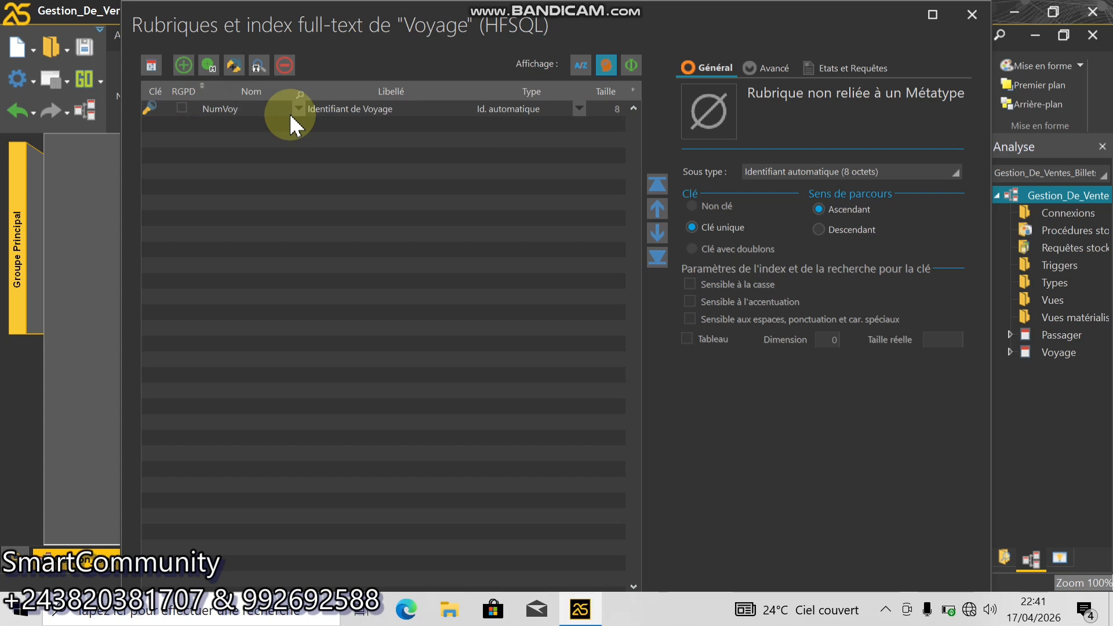
- Caption the NumVoy item "Numéro voyage" and make it a Texte item with size 8
key("Tab")
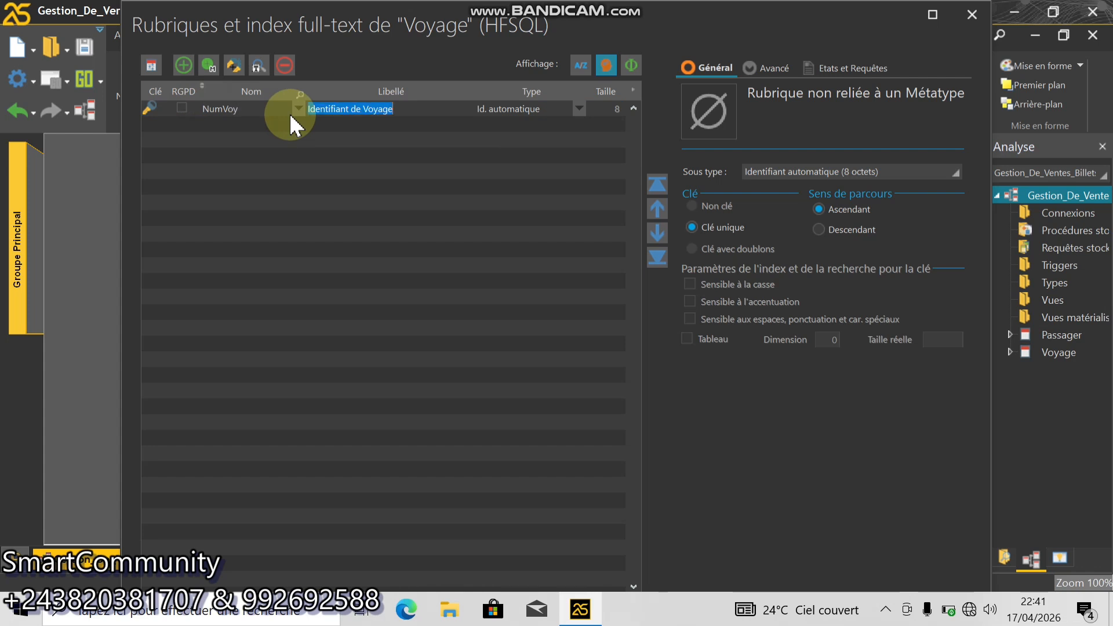
type("Numé")
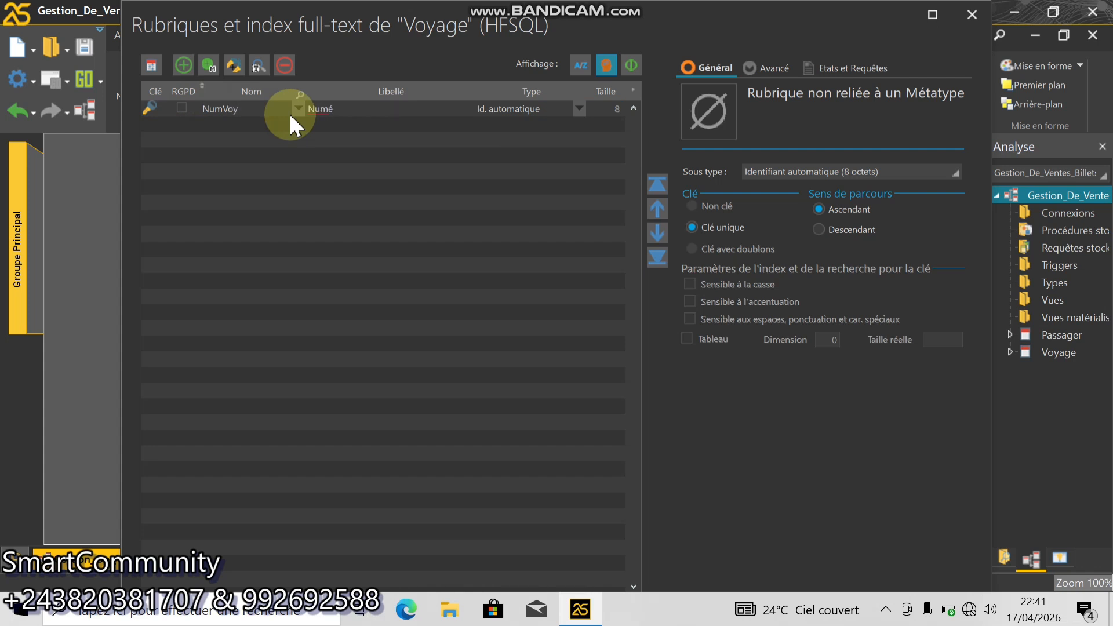
type("ro voyage")
left_click(598, 119)
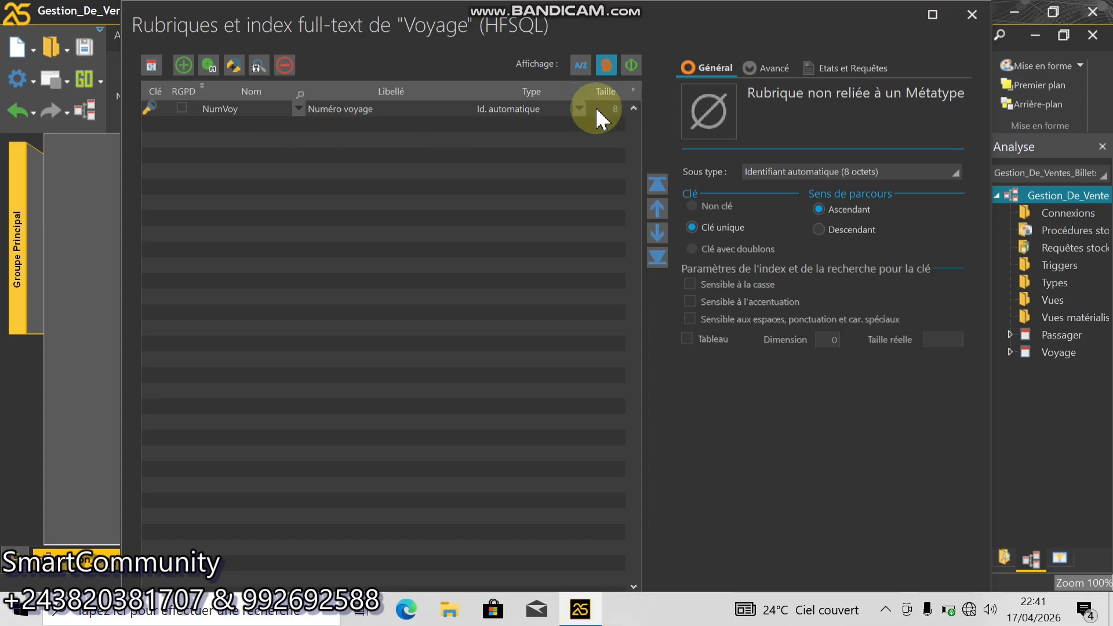
left_click(578, 110)
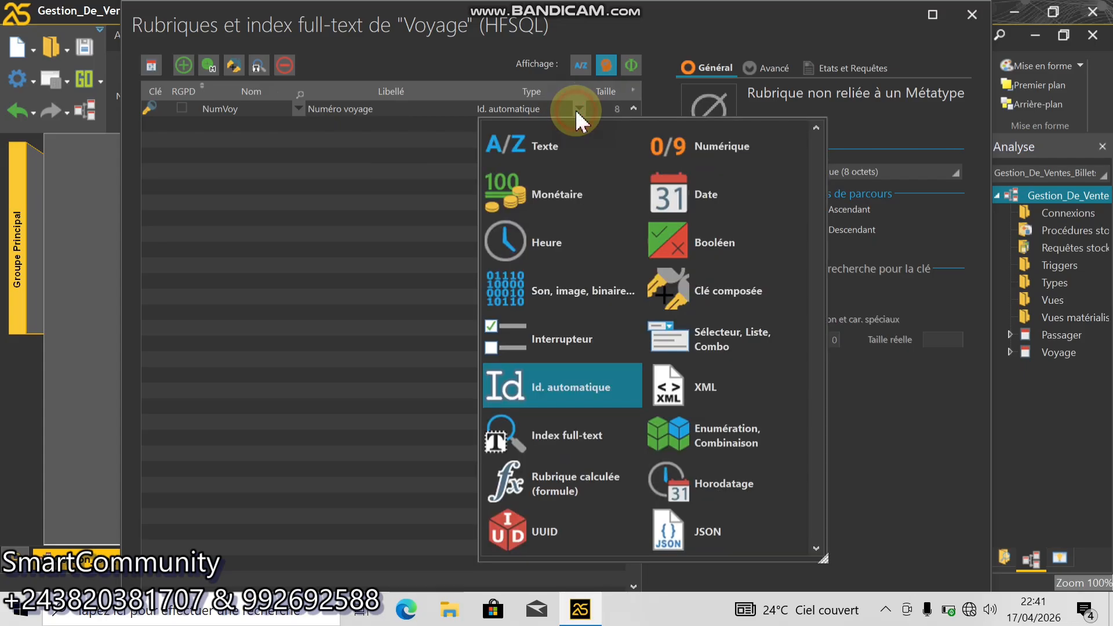
left_click(514, 155)
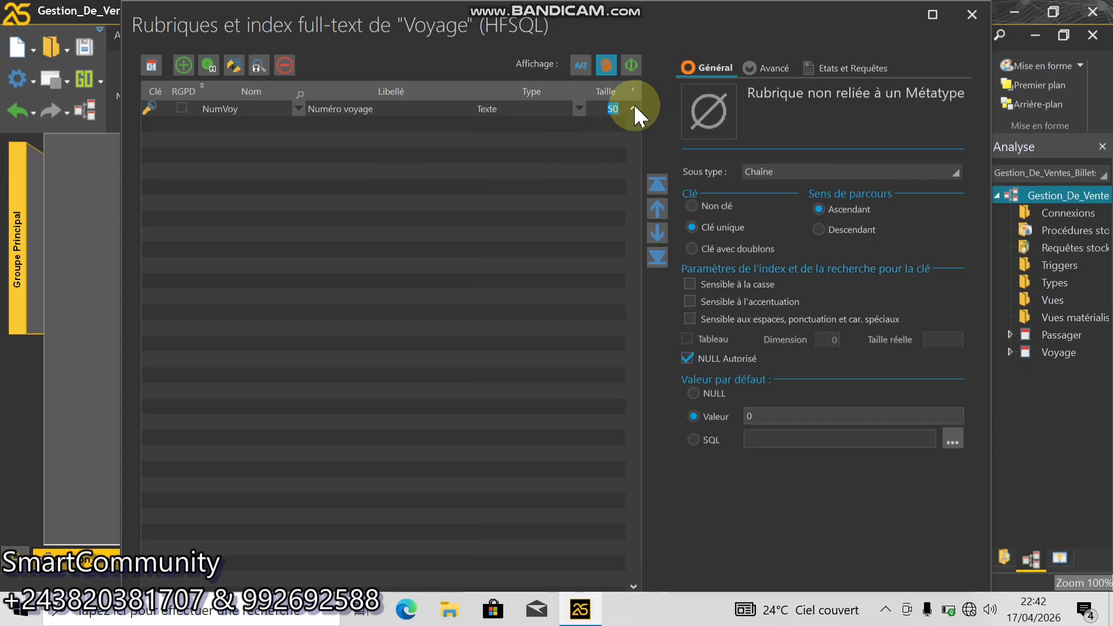
type("8")
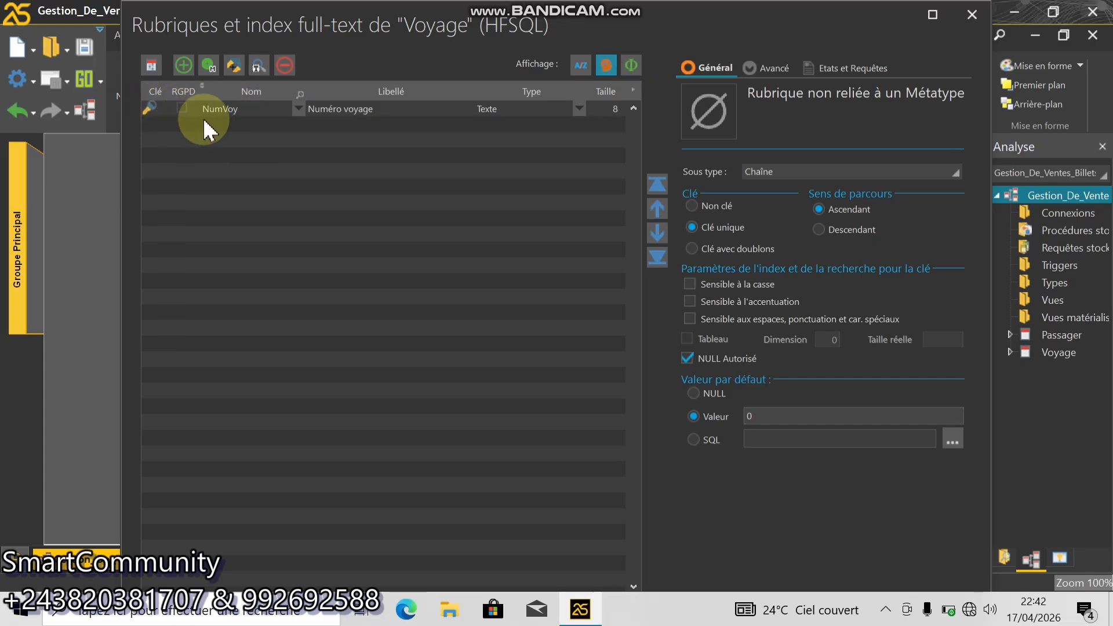
- Add a text item named Nomchauf with the caption "Nom chauffeur" to the Voyage file
left_click(239, 126)
left_click(239, 125)
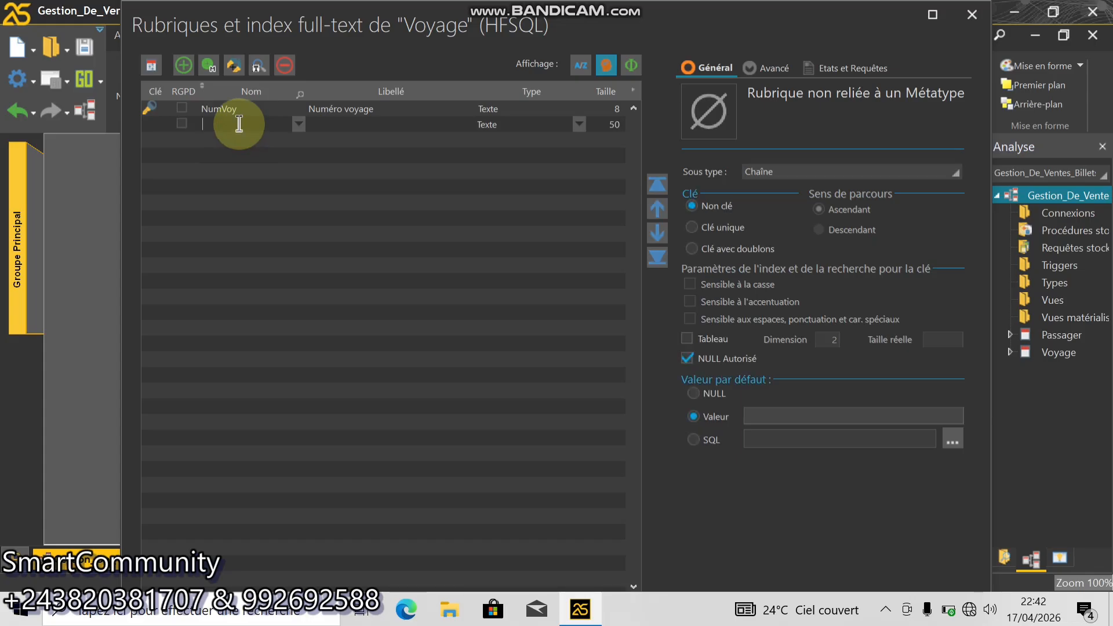
type("N")
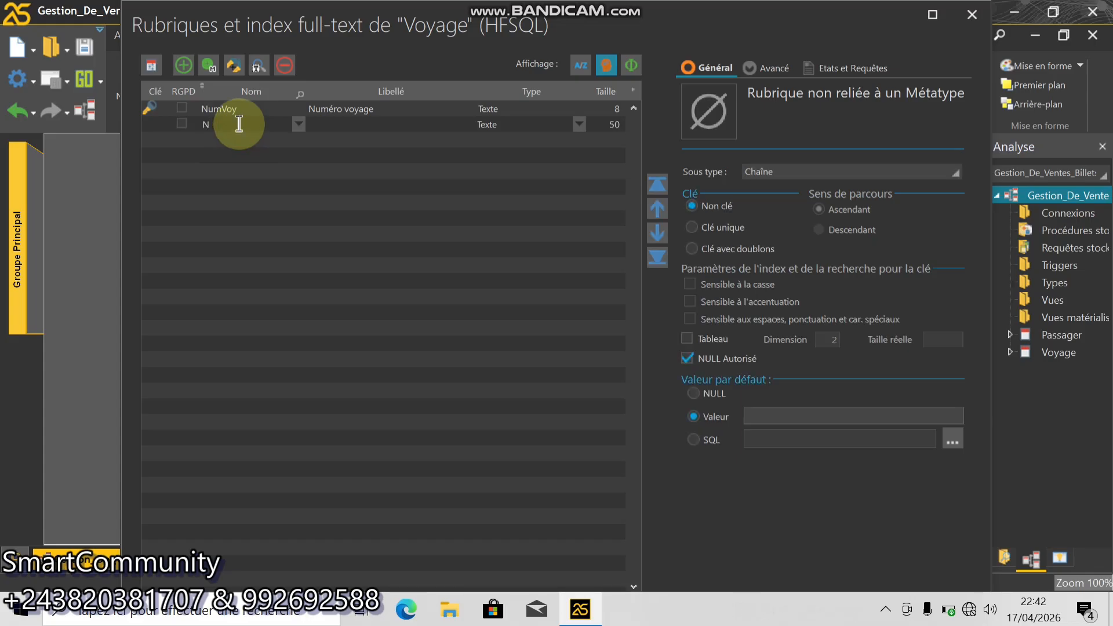
type("omcha")
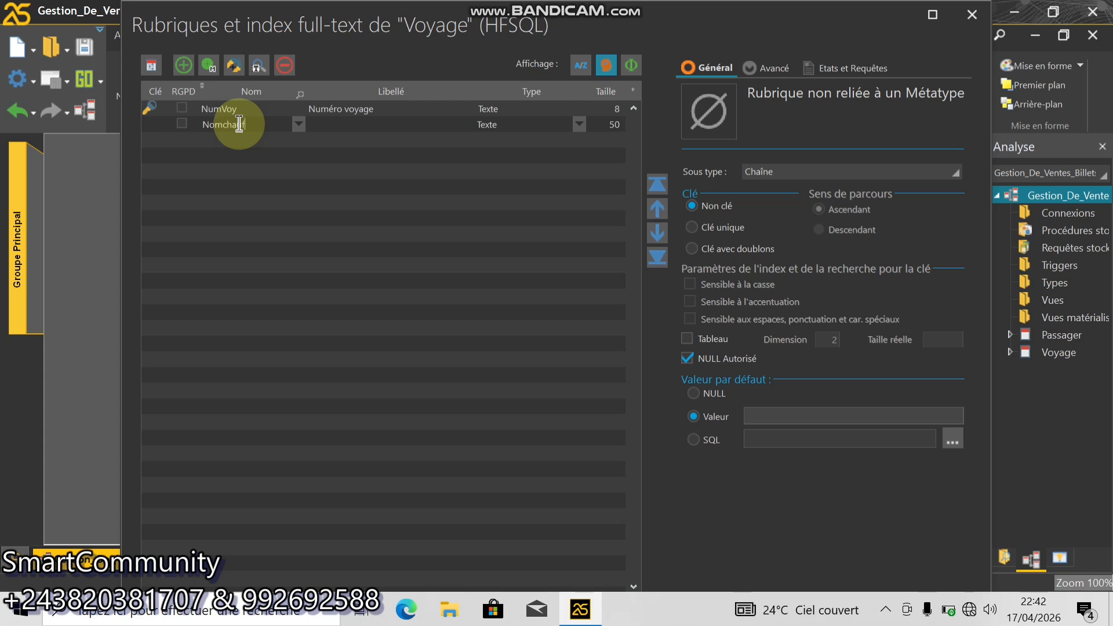
type("uf")
key("Tab")
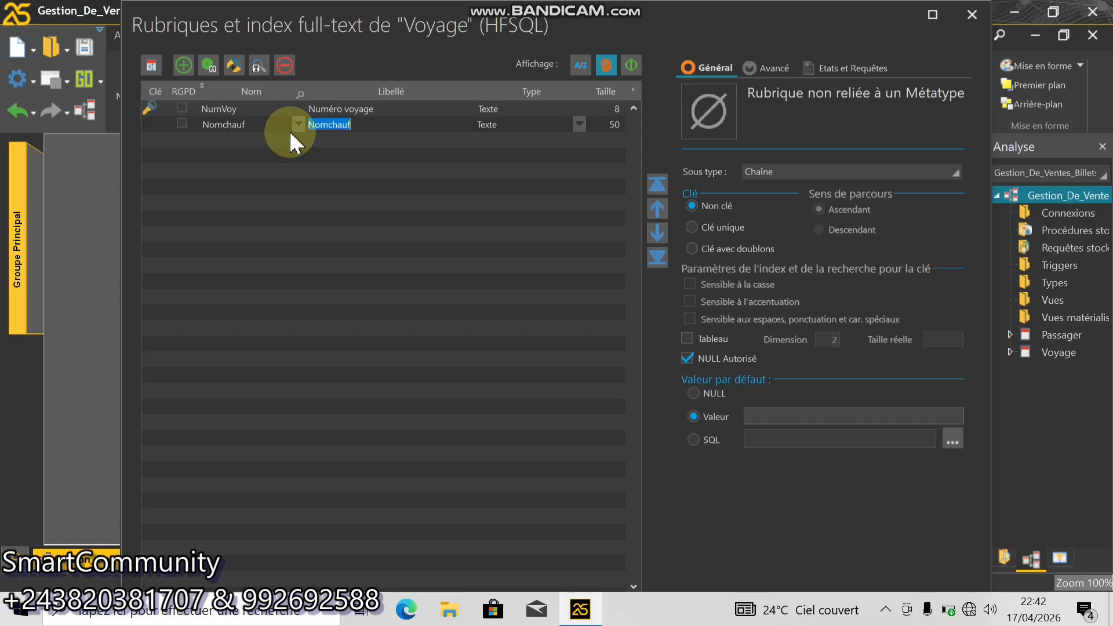
type("Nom chauffeur")
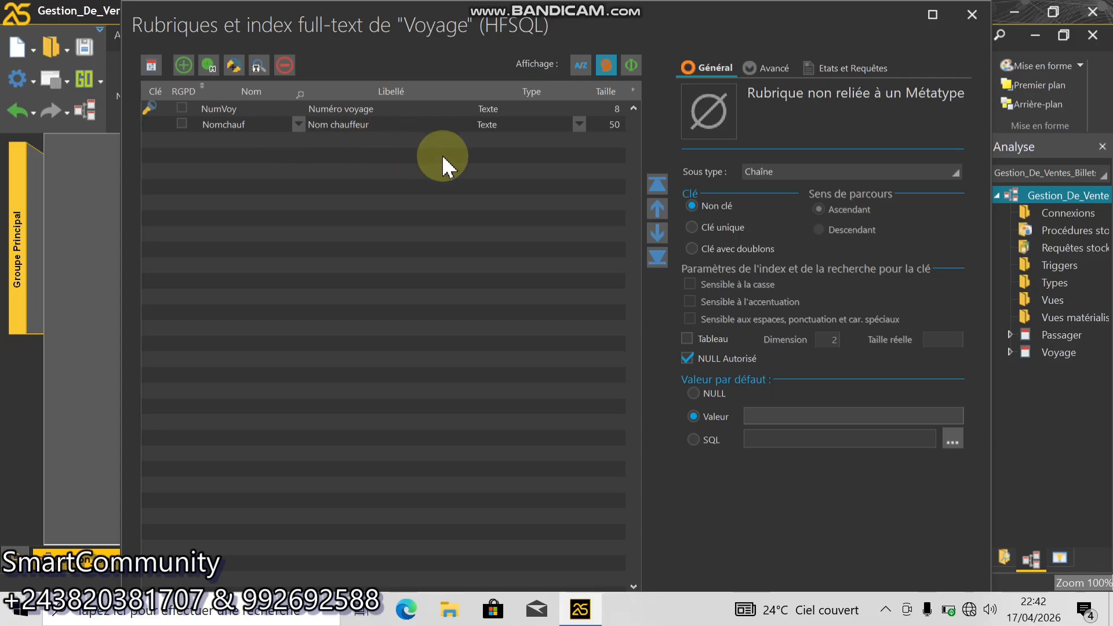
- Change the caption of the Nomchauf item to "Nom complet chauffeur"
left_click(612, 125)
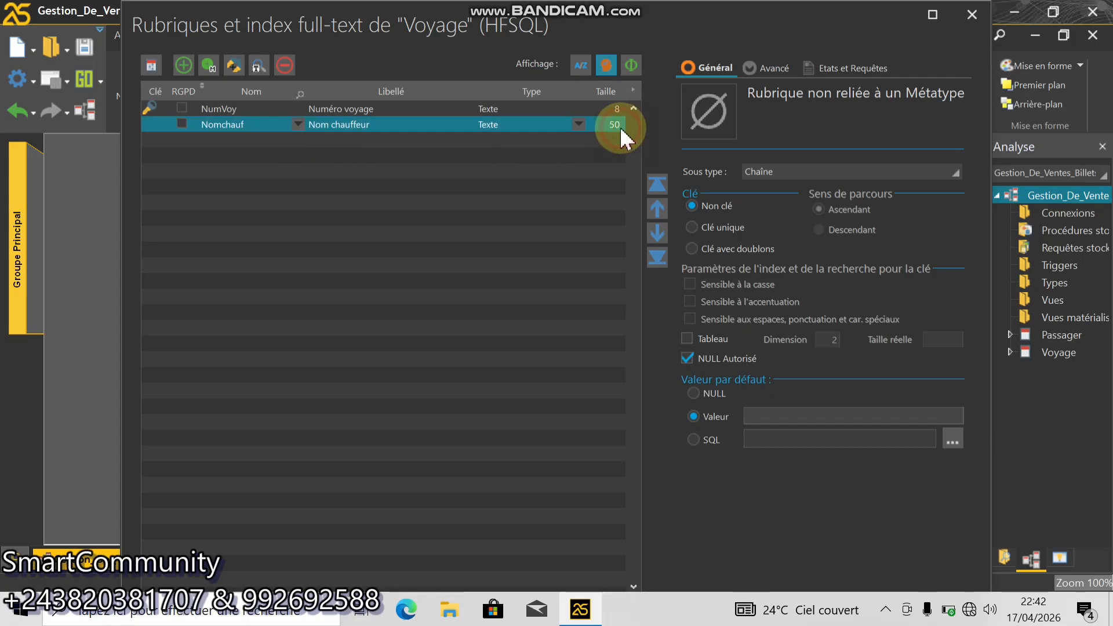
left_click(612, 125)
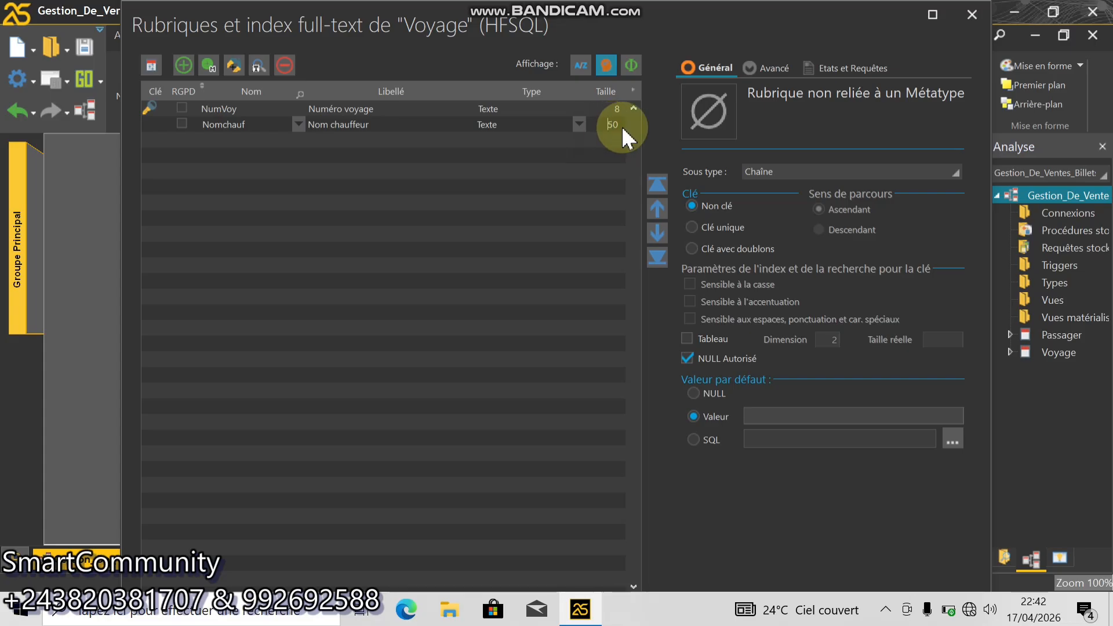
double_click(617, 125)
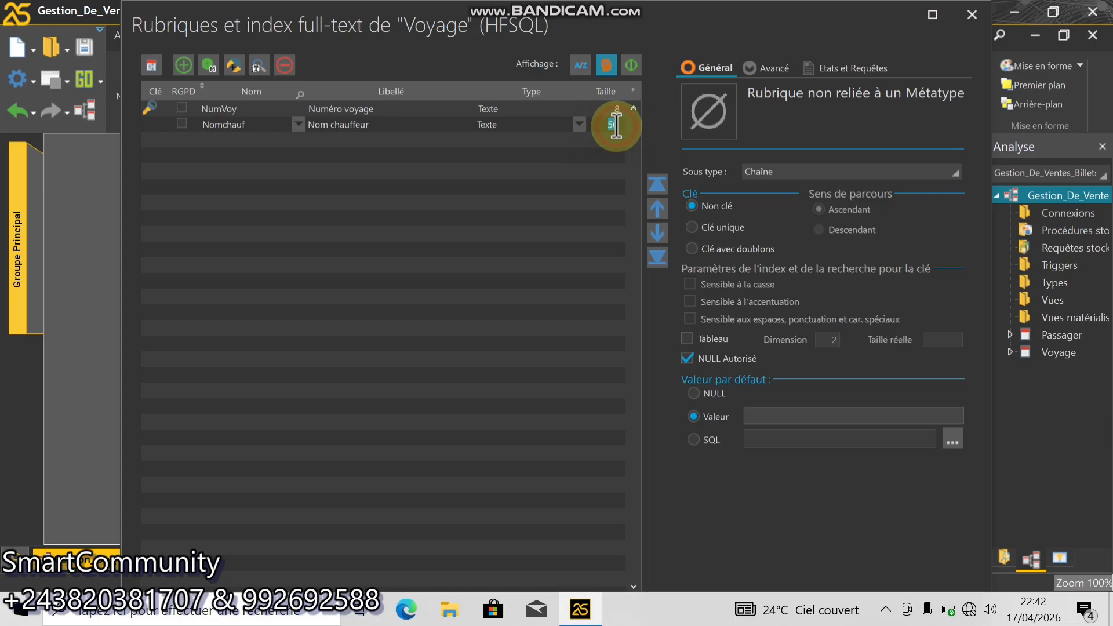
left_click(263, 129)
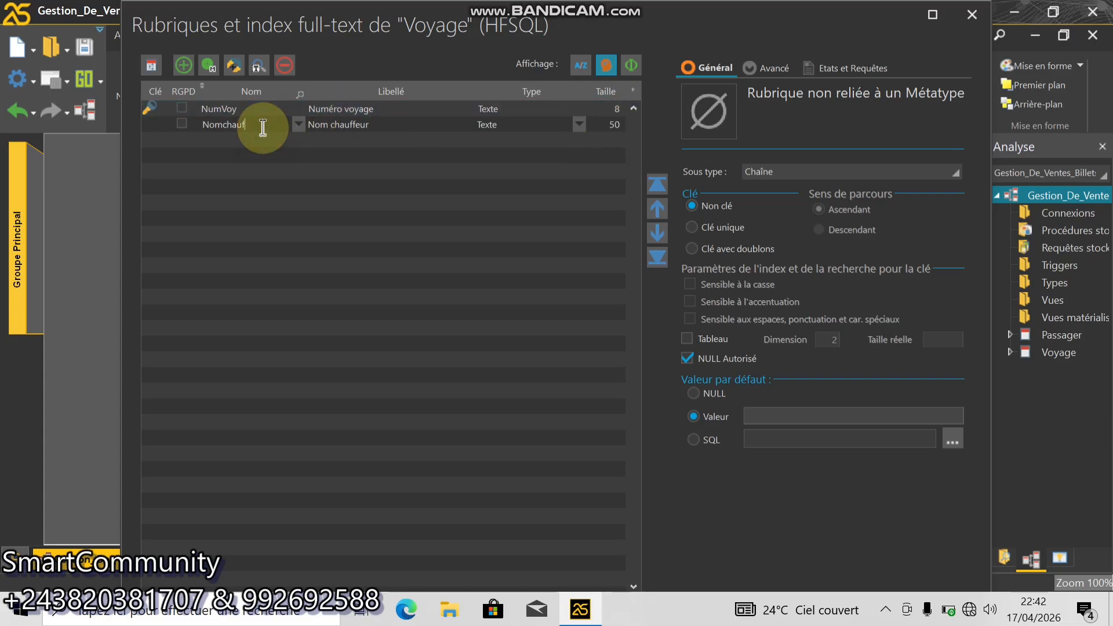
left_click(333, 127)
left_click(334, 127)
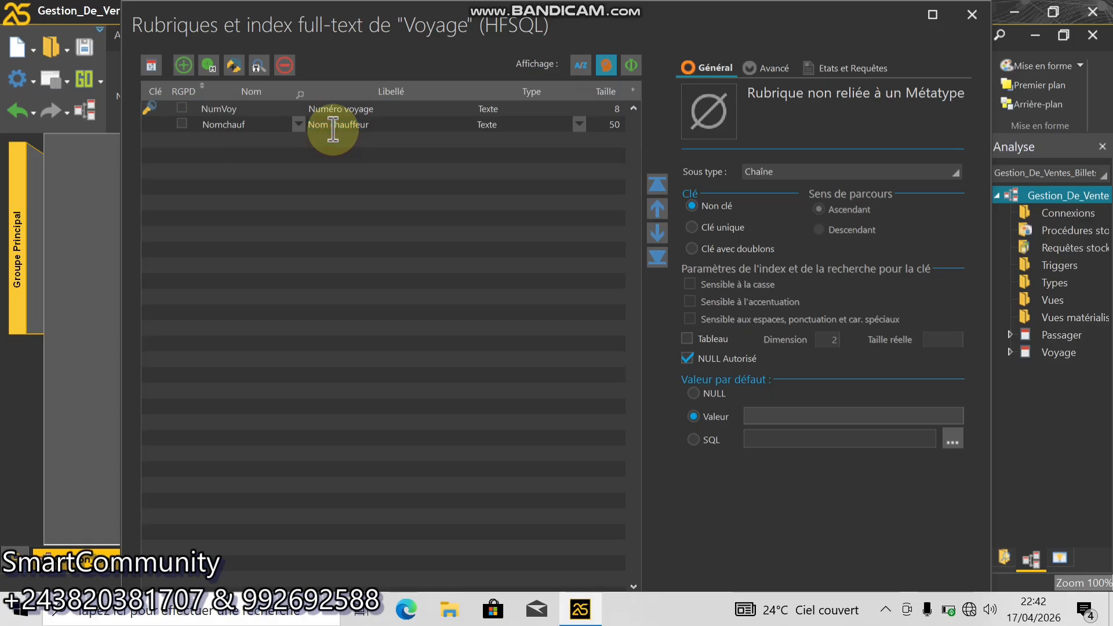
type("complet")
- Add a text item named NomcompletConv with the caption "Nom complet convoyeur" to the Voyage file
left_click(218, 142)
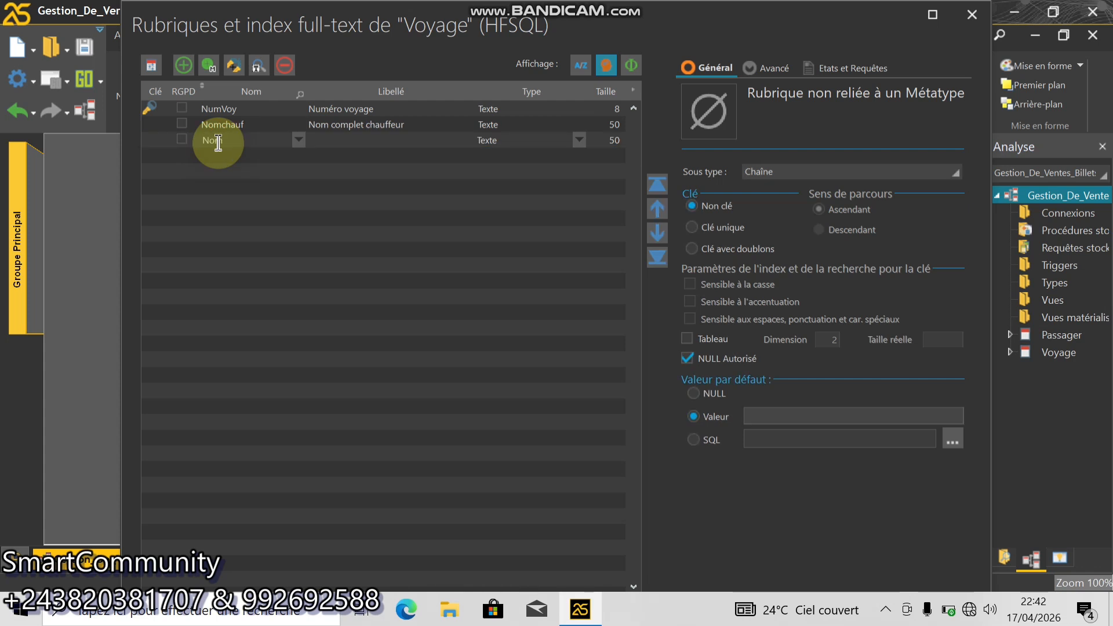
type("Nomcomplet")
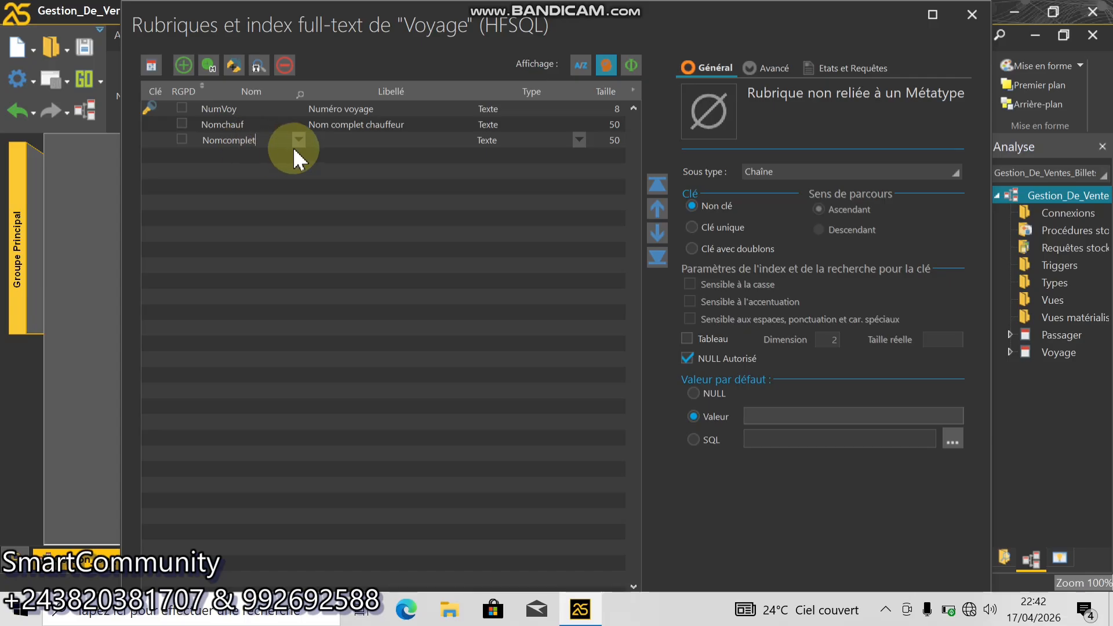
type("Conv")
key("Tab")
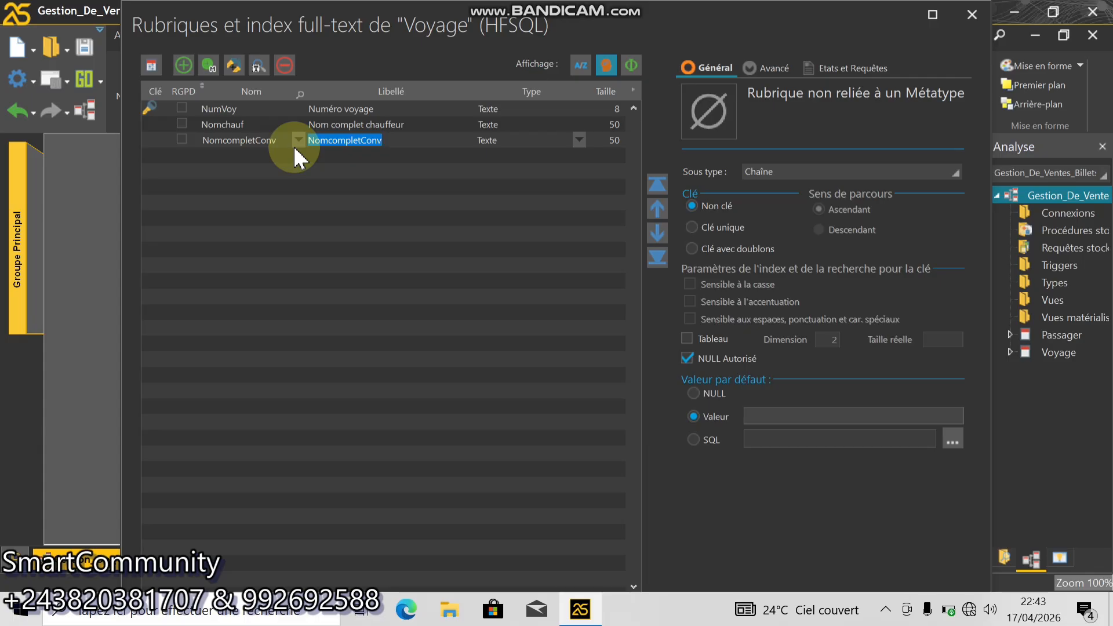
type("Nom co")
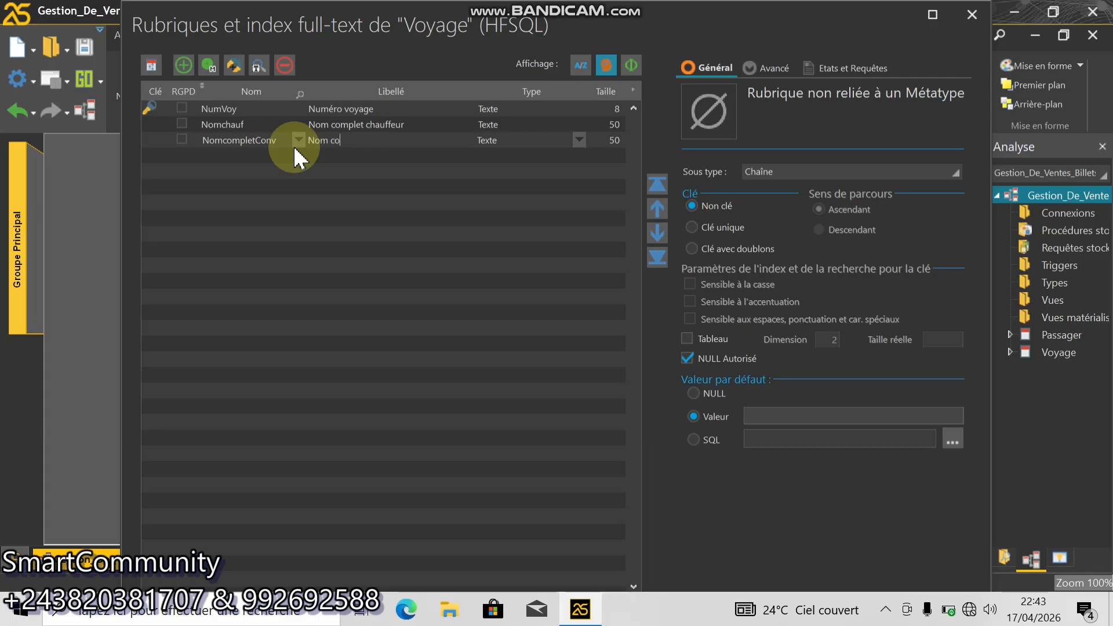
type("mplet convo")
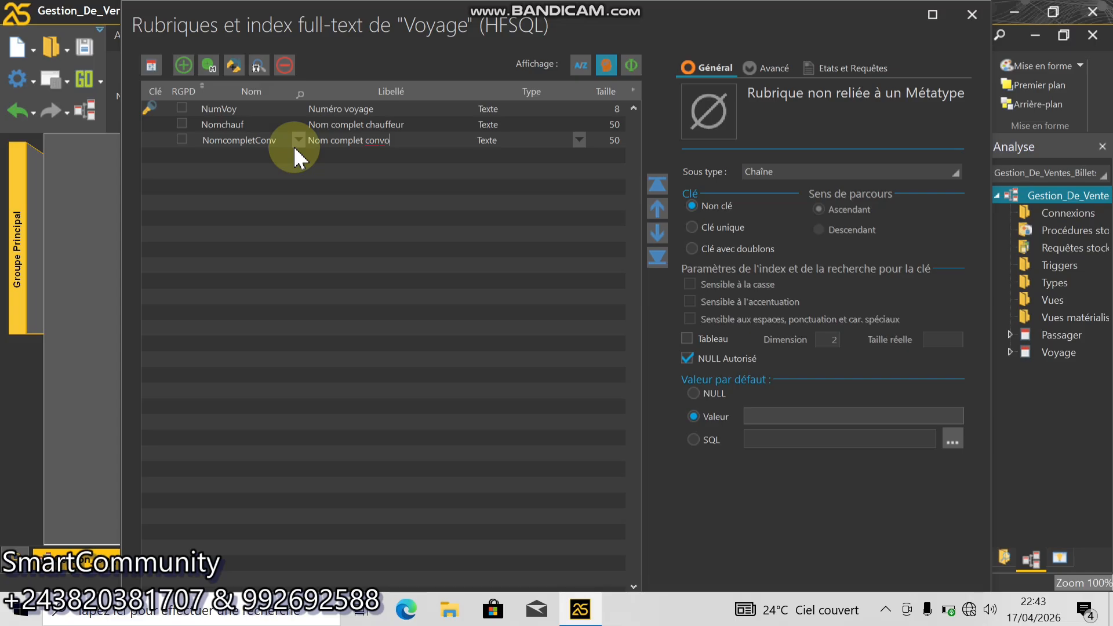
type("yeur")
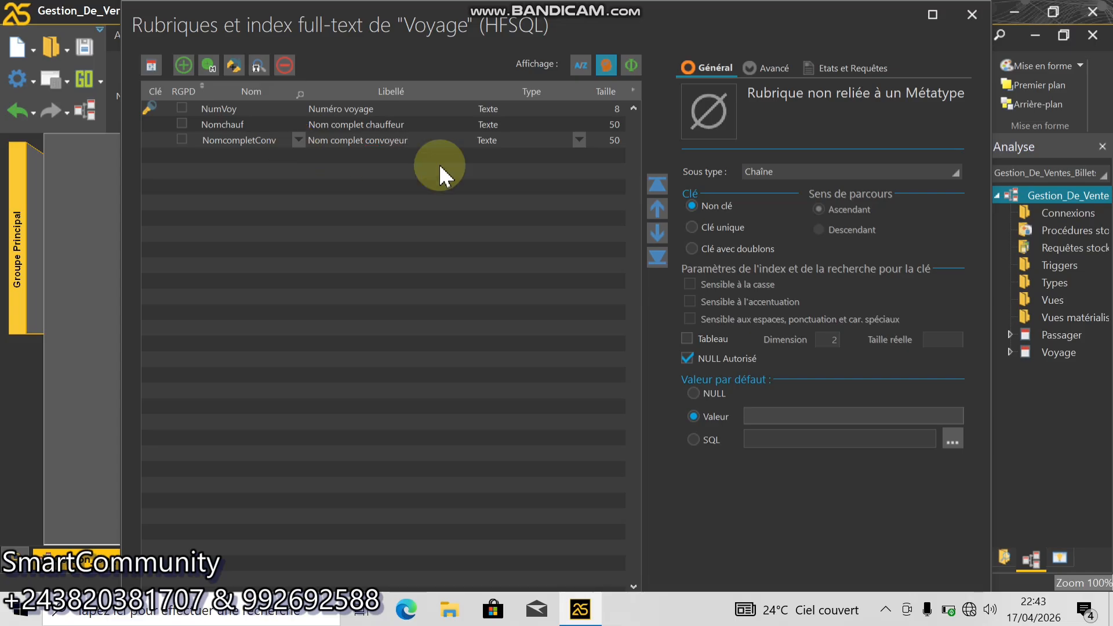
left_click(620, 133)
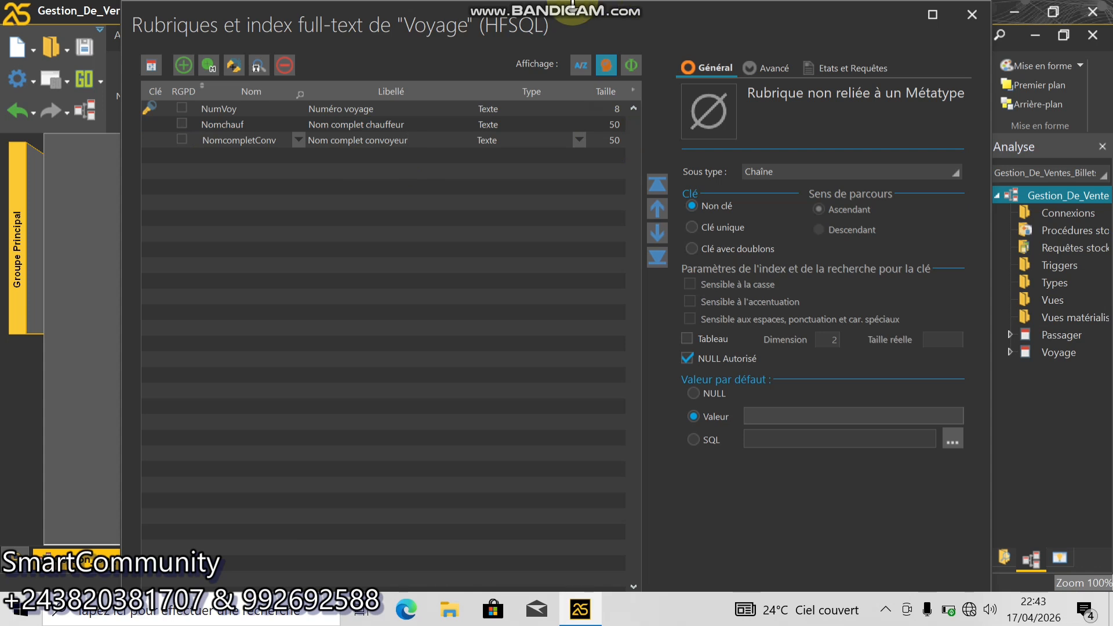
left_click(425, 102)
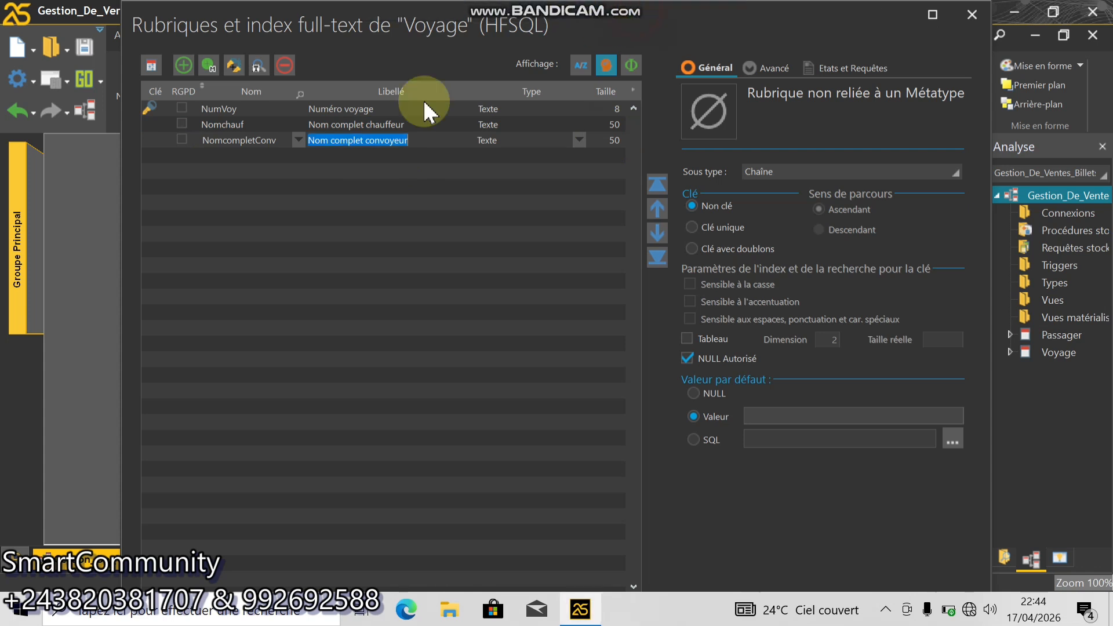
- Add an item named Datevoy with the caption "Date voyage" and the type Date
left_click(226, 154)
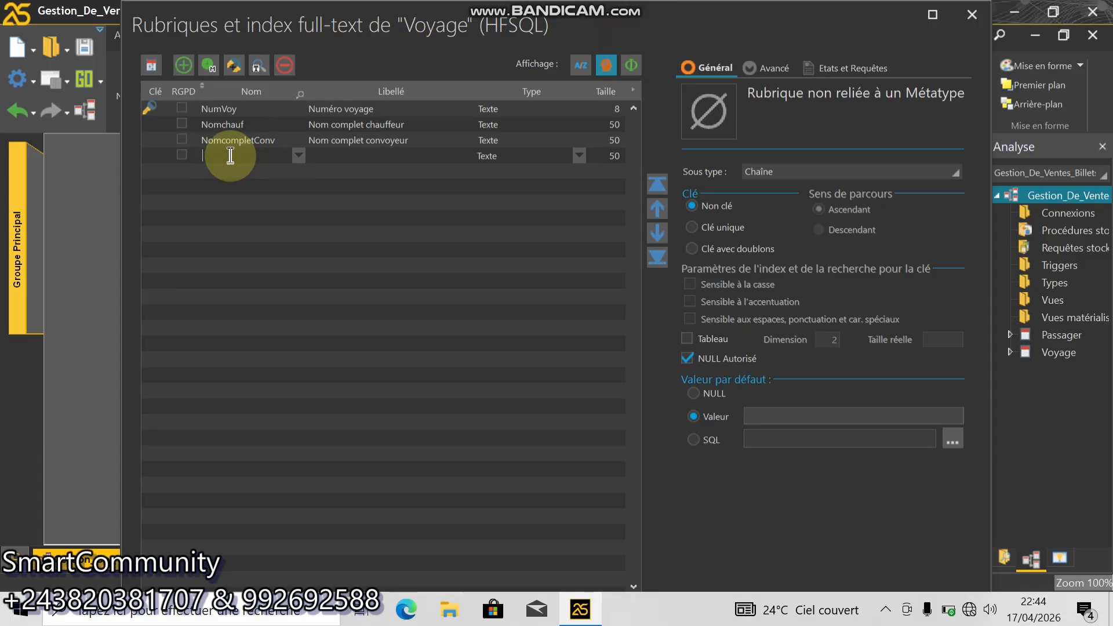
type("Datevoy")
key("Tab")
type("Date")
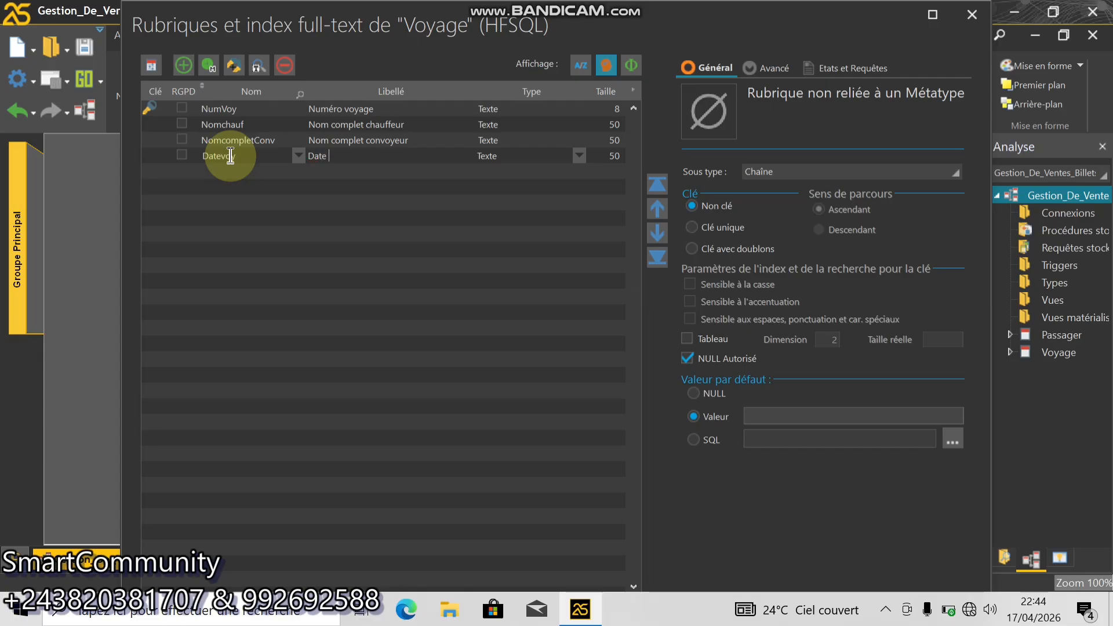
type(" voyage")
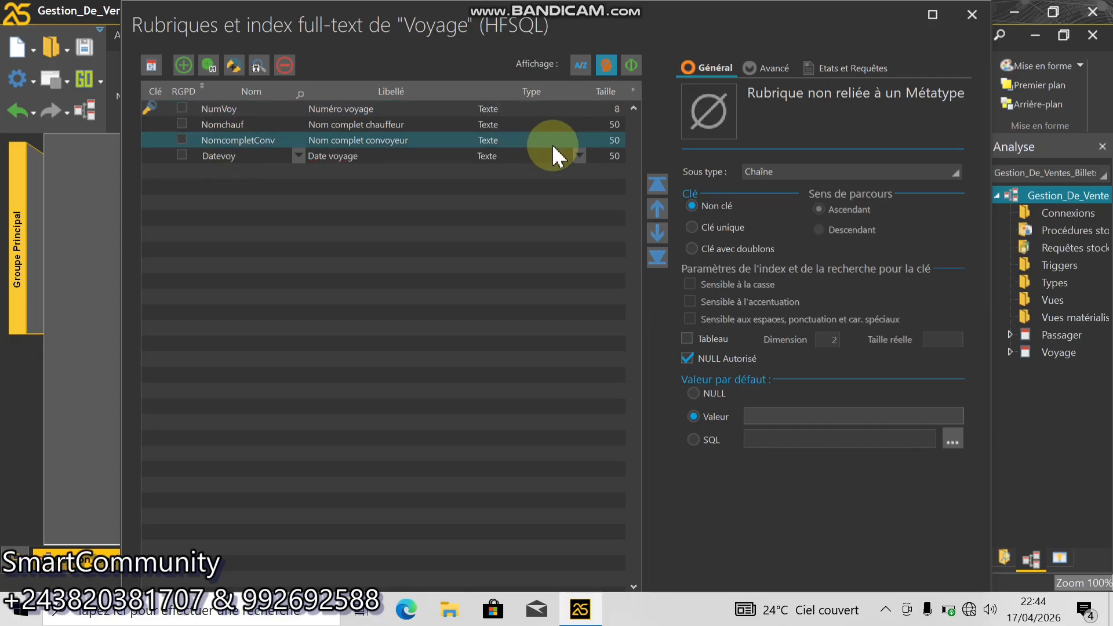
left_click(579, 155)
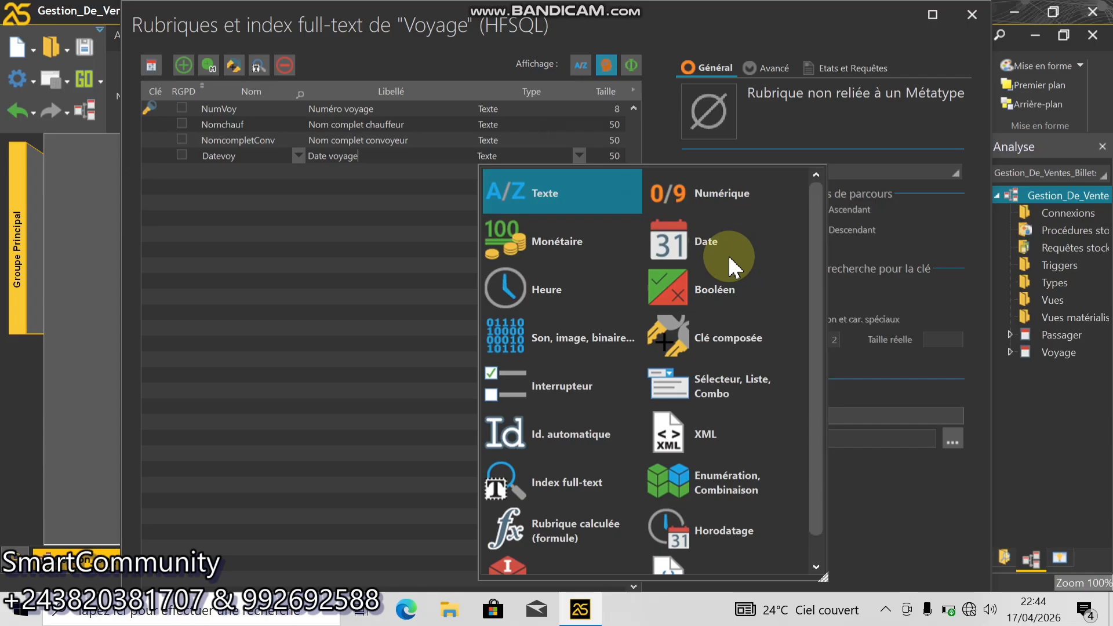
left_click(665, 233)
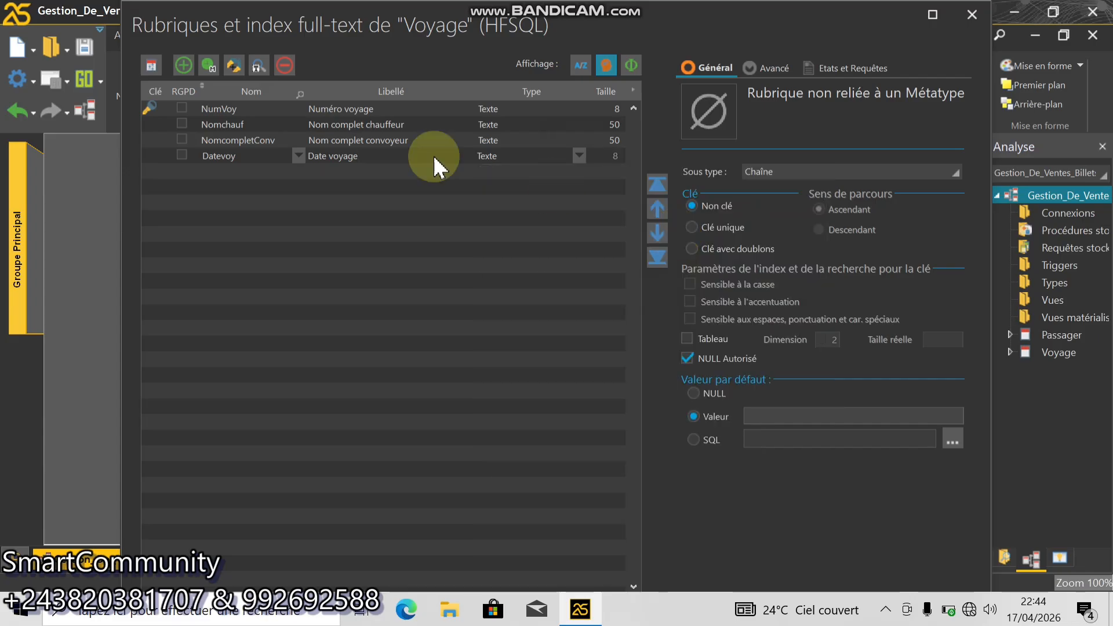
- Add an item named HeurreVoy with the caption "Heure voyage" and the type Heure to the Voyage file
left_click(228, 169)
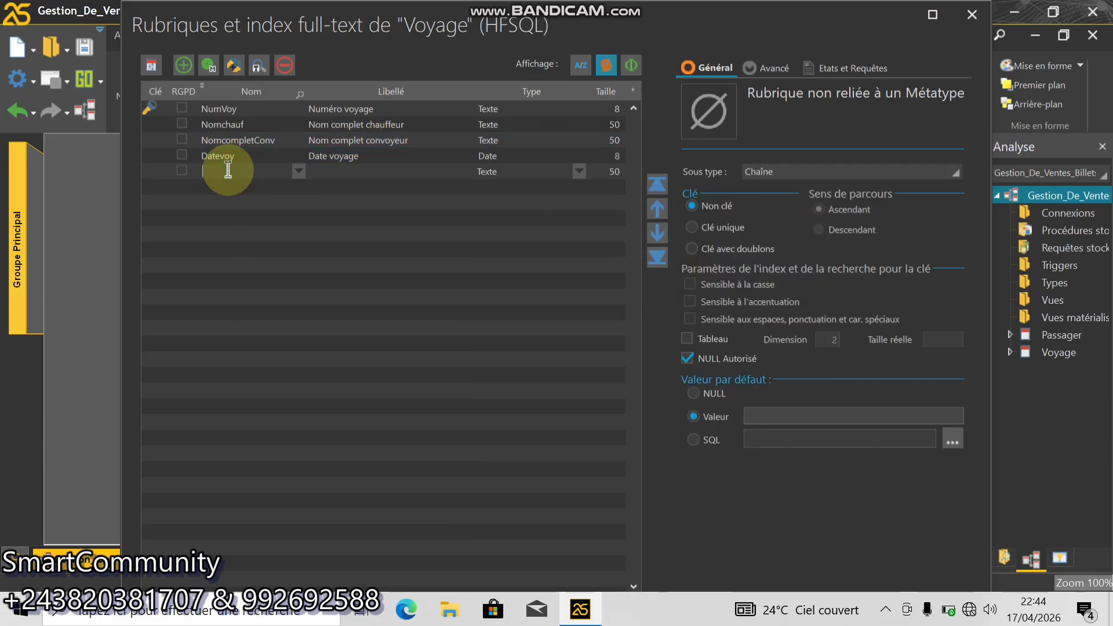
type("HeureVoy")
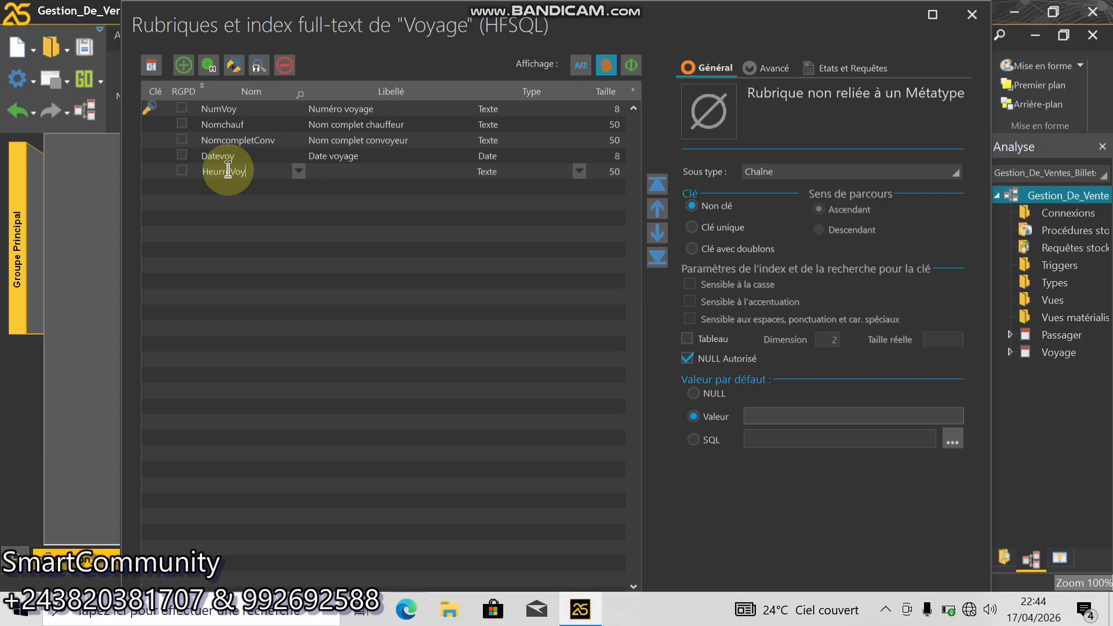
key("Tab")
key("Tab")
left_click(355, 173)
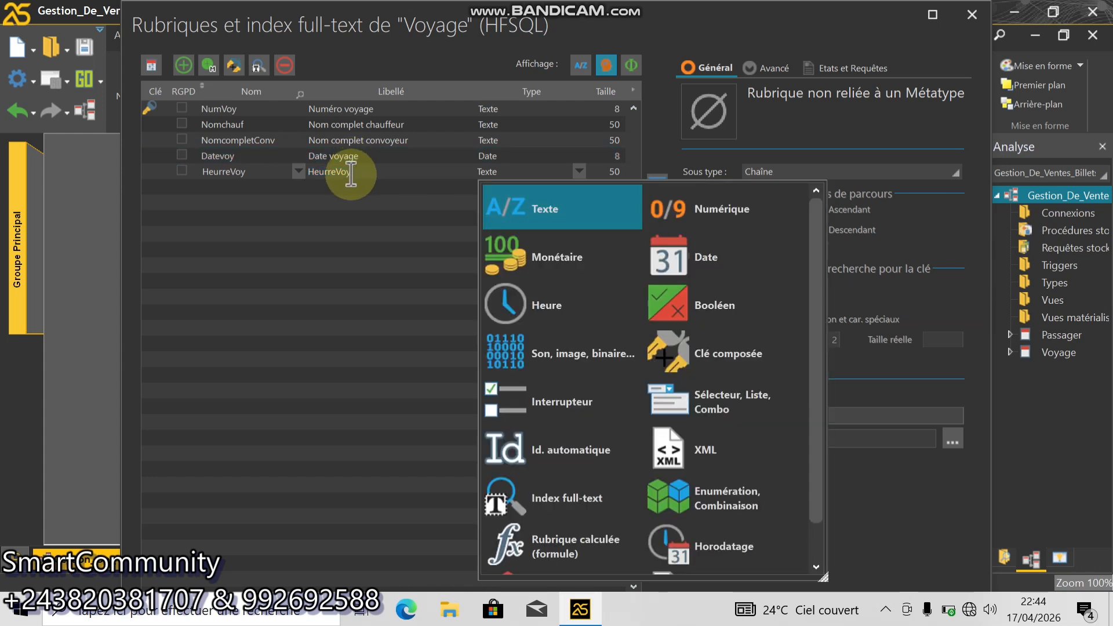
left_click(359, 174)
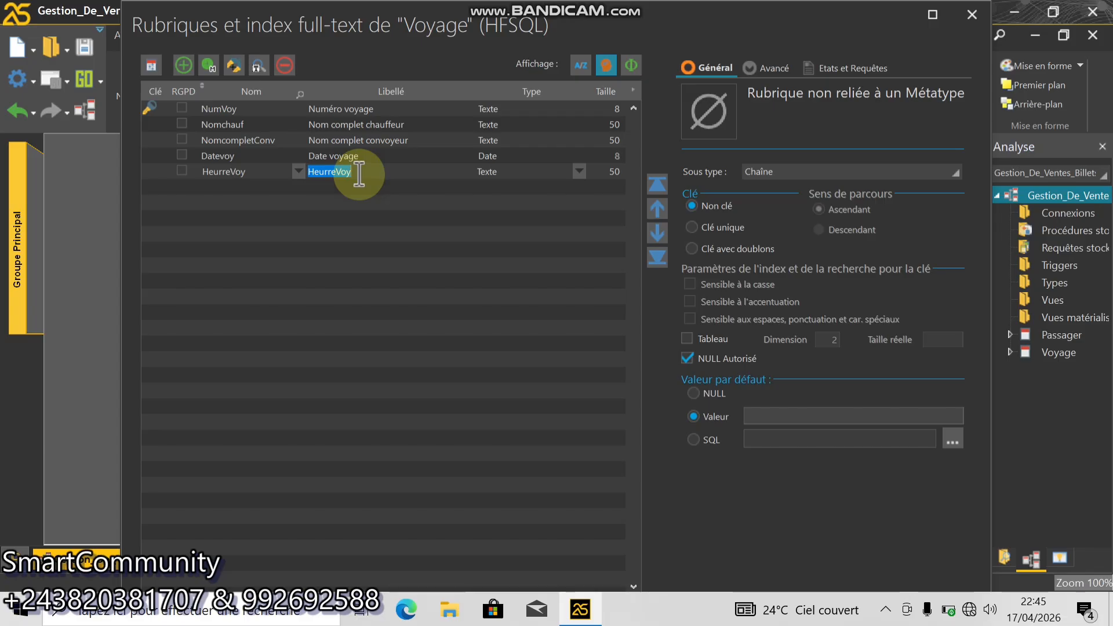
type("Heure")
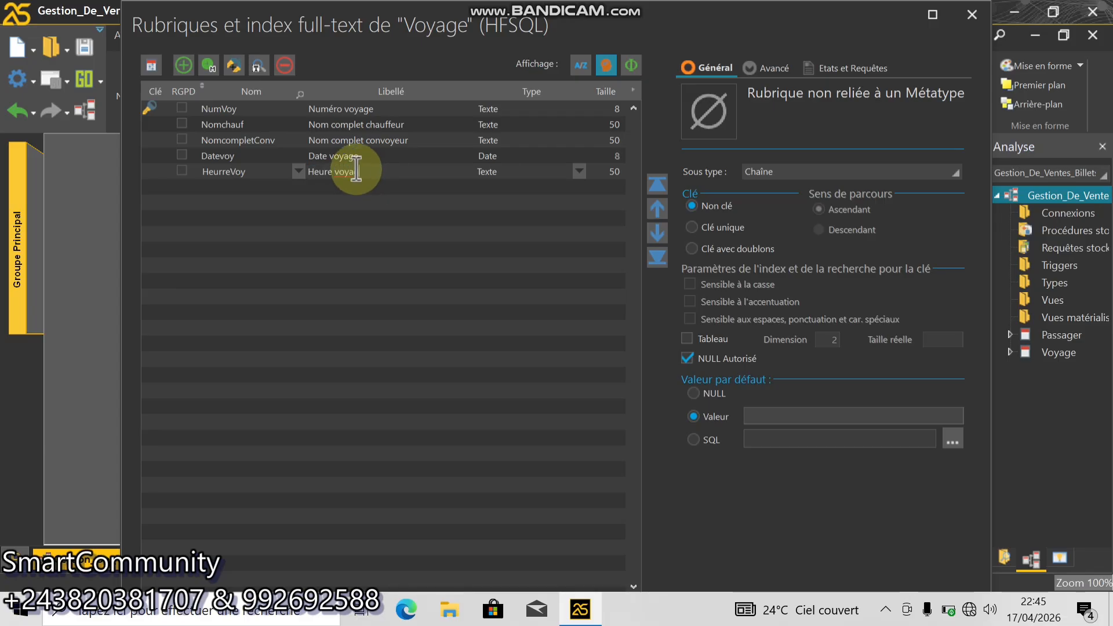
left_click(587, 171)
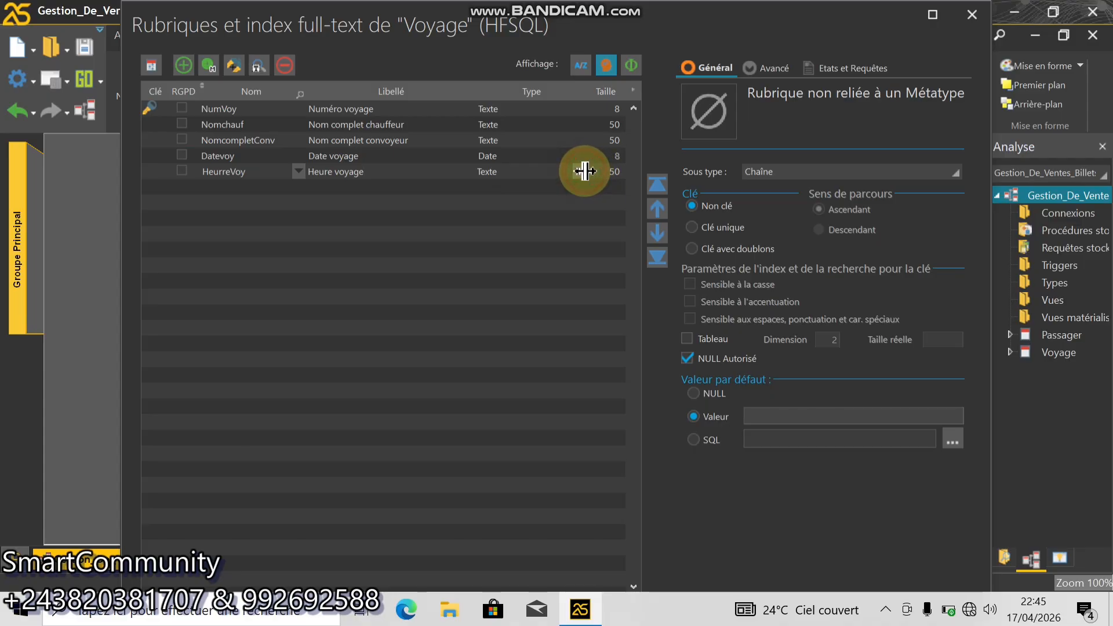
left_click(585, 171)
left_click(566, 319)
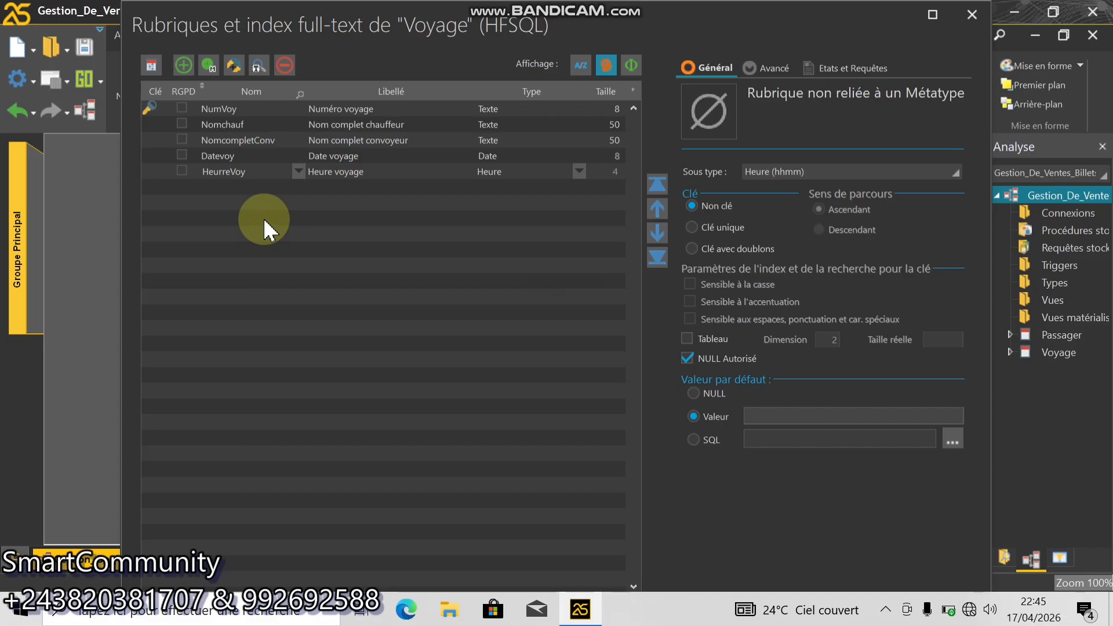
- Validate the item description of the Voyage file and save the analysis
left_click(229, 172)
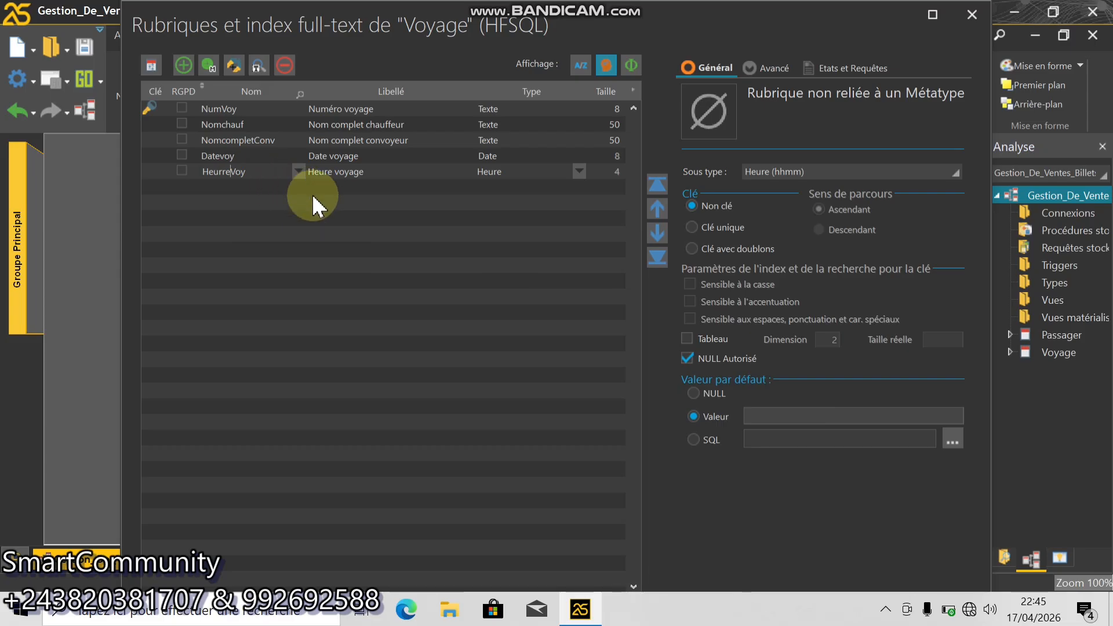
left_click_drag(728, 529, 640, 373)
left_click(765, 506)
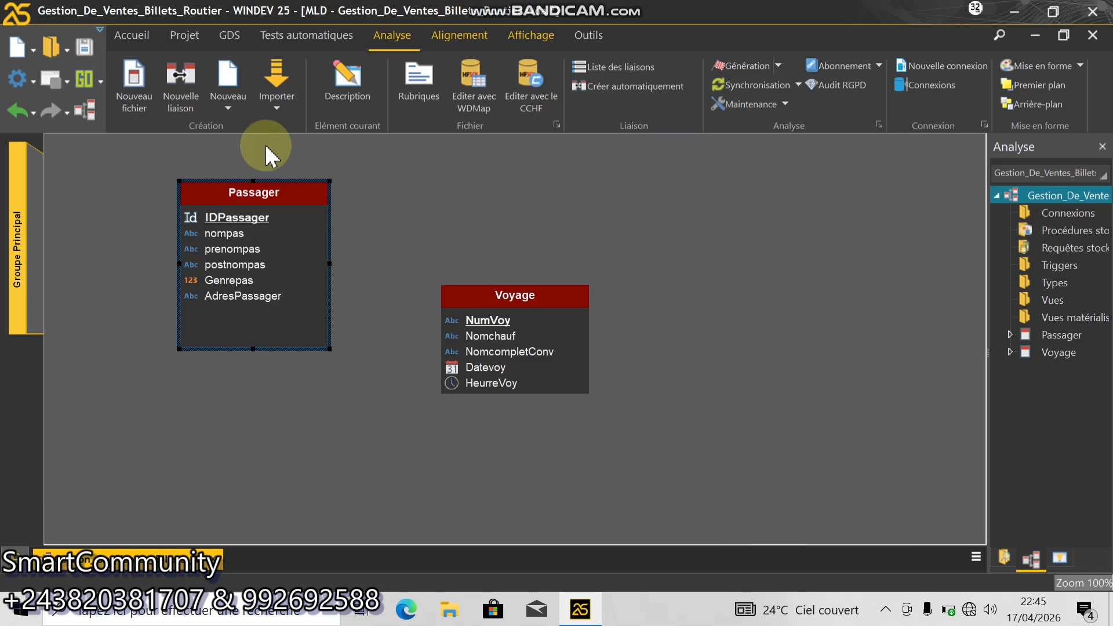
left_click(81, 41)
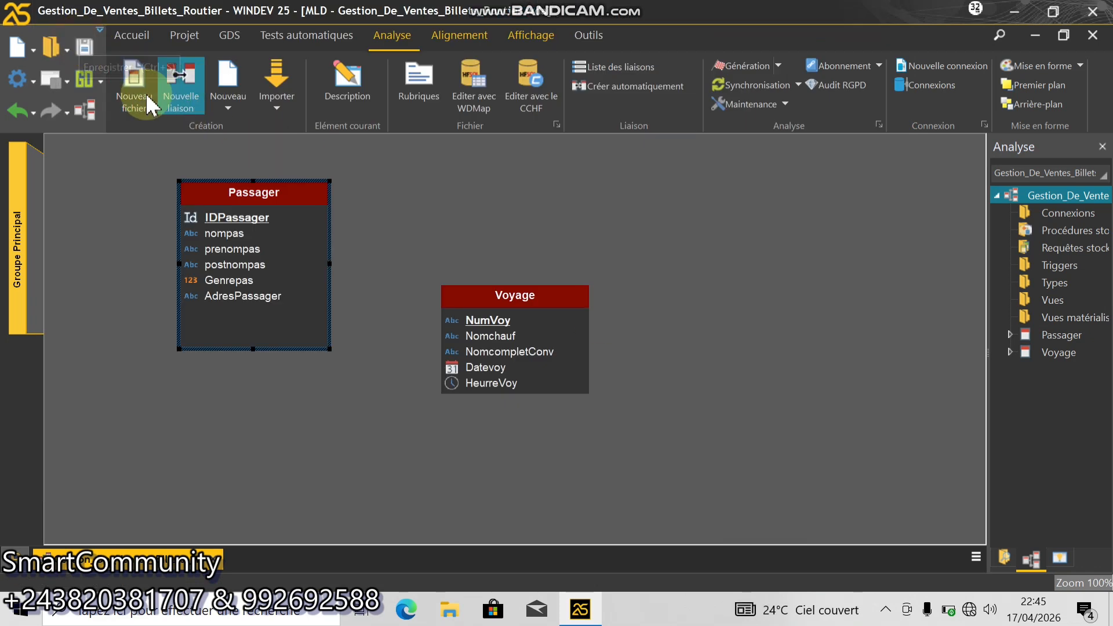
- Create a new HFSQL Classic data file named Destination with an 8-byte automatic identifier
left_click(135, 78)
left_click(634, 416)
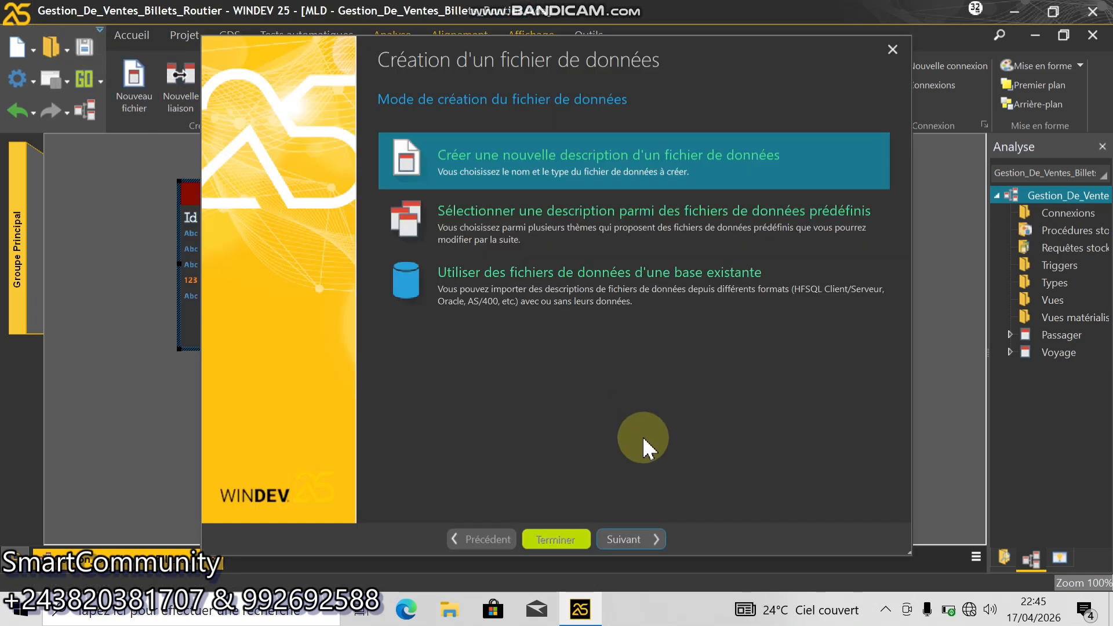
left_click(616, 538)
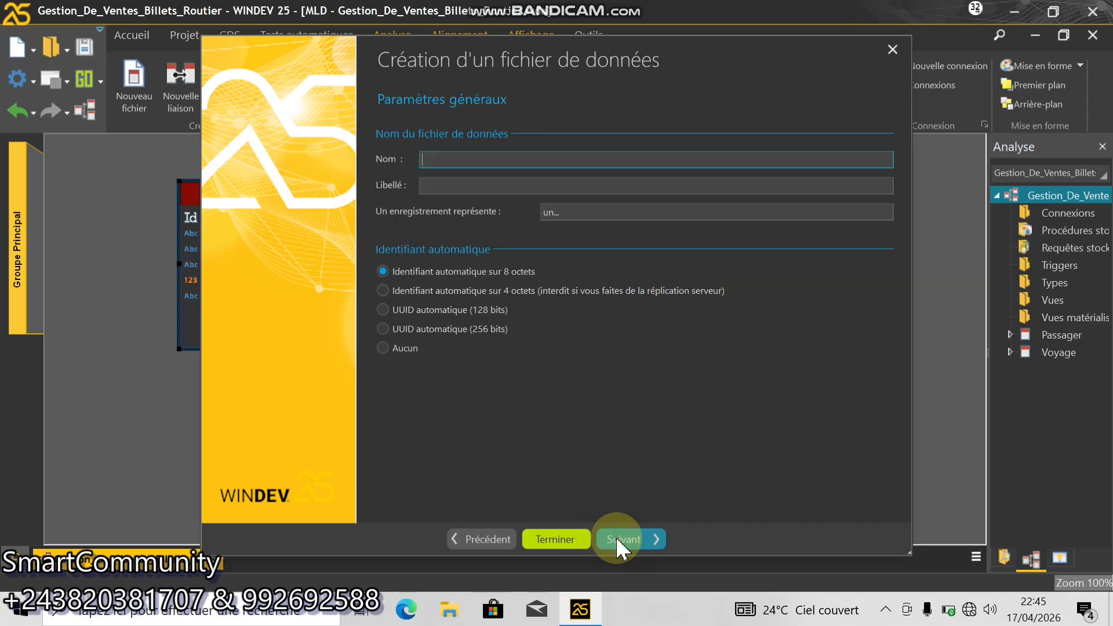
type("Destina")
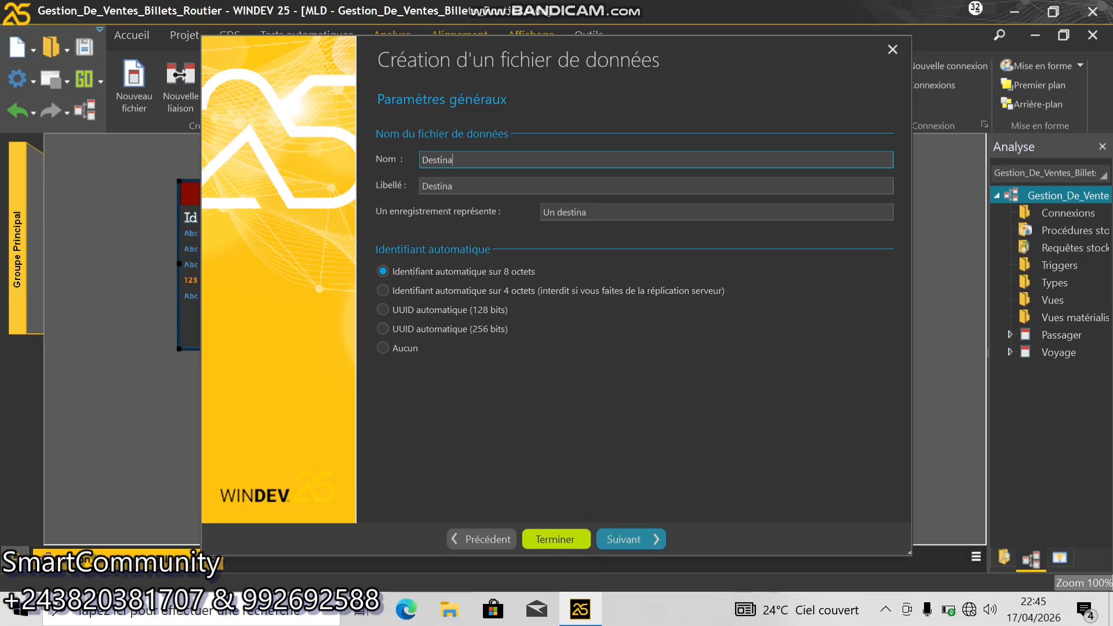
type("tion")
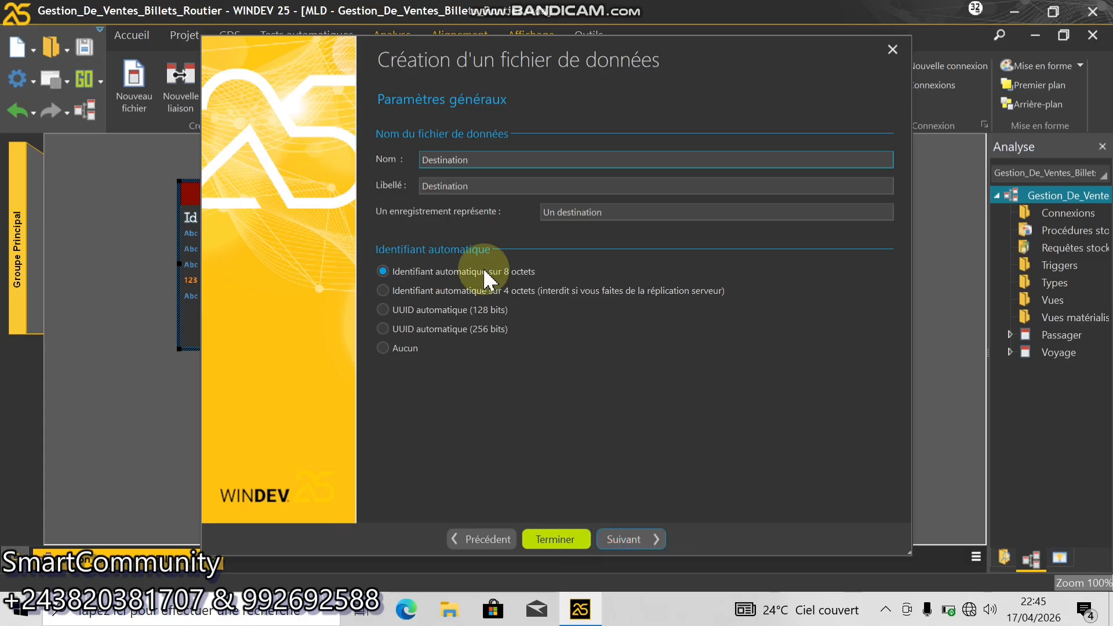
left_click(387, 348)
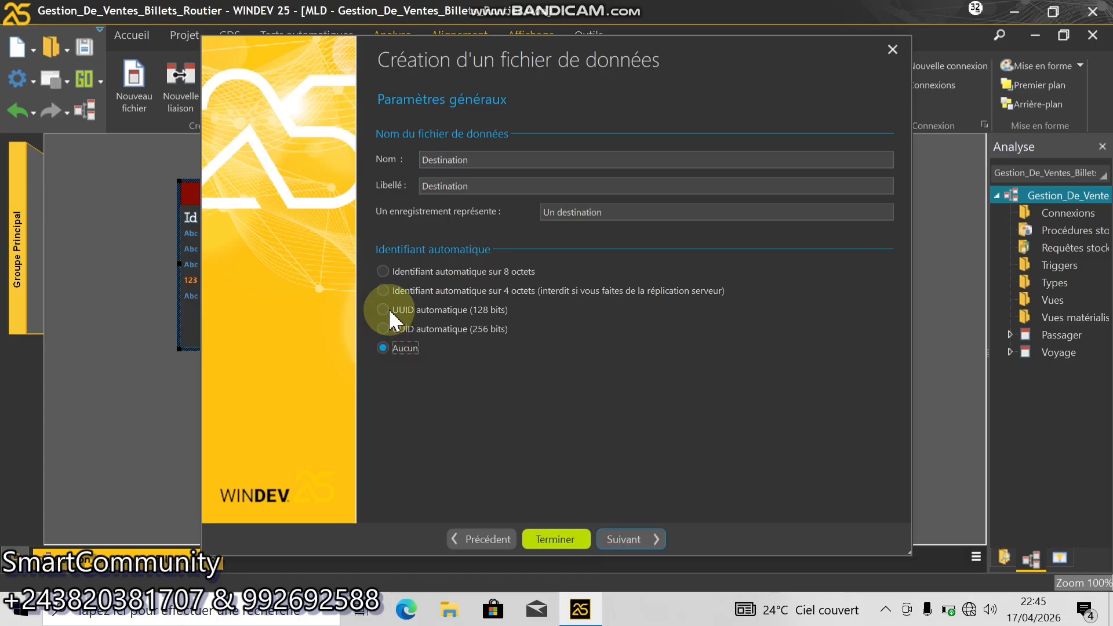
left_click(387, 274)
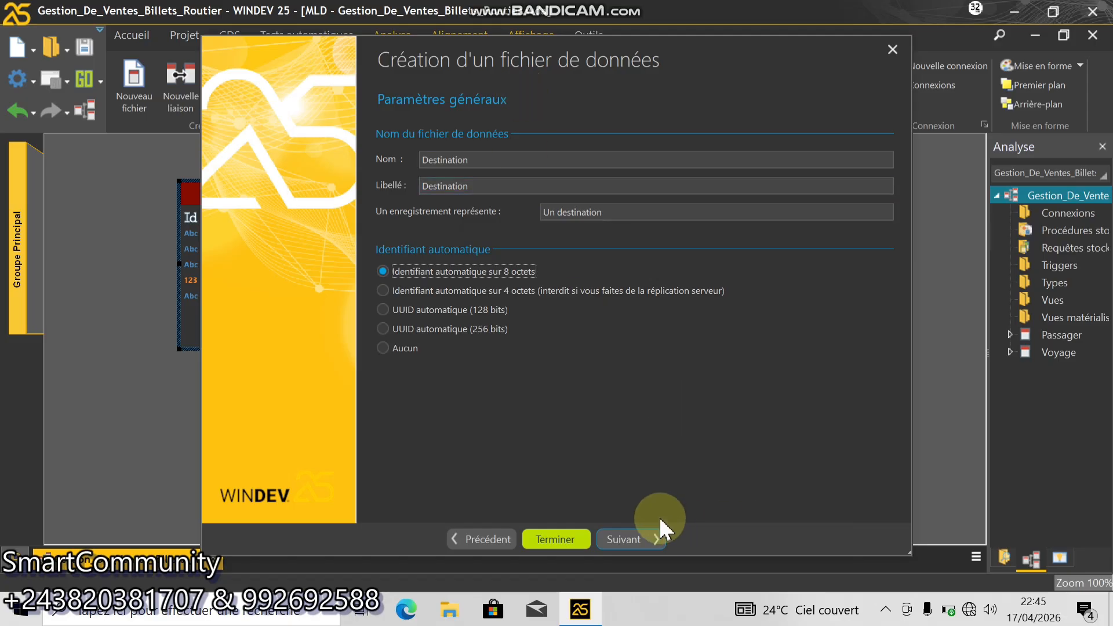
left_click(622, 538)
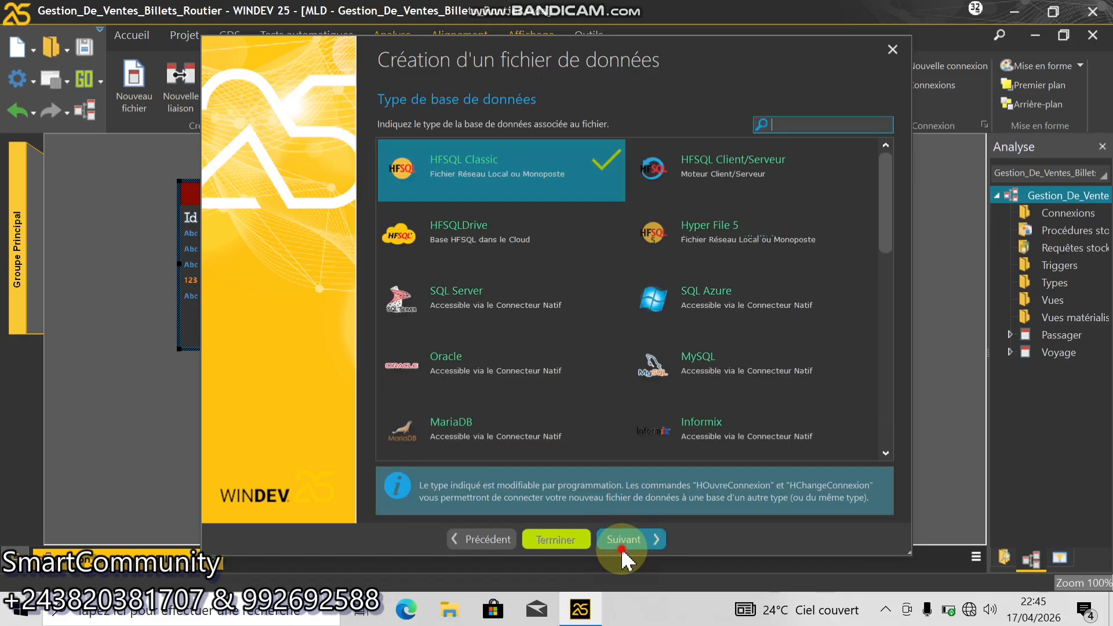
left_click(622, 549)
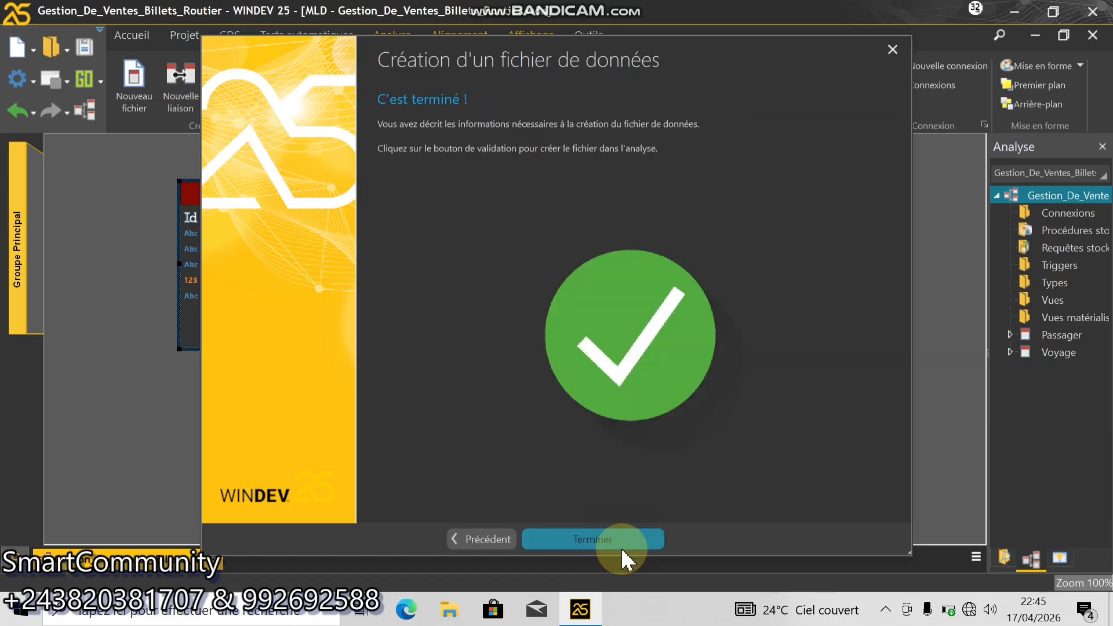
left_click(548, 550)
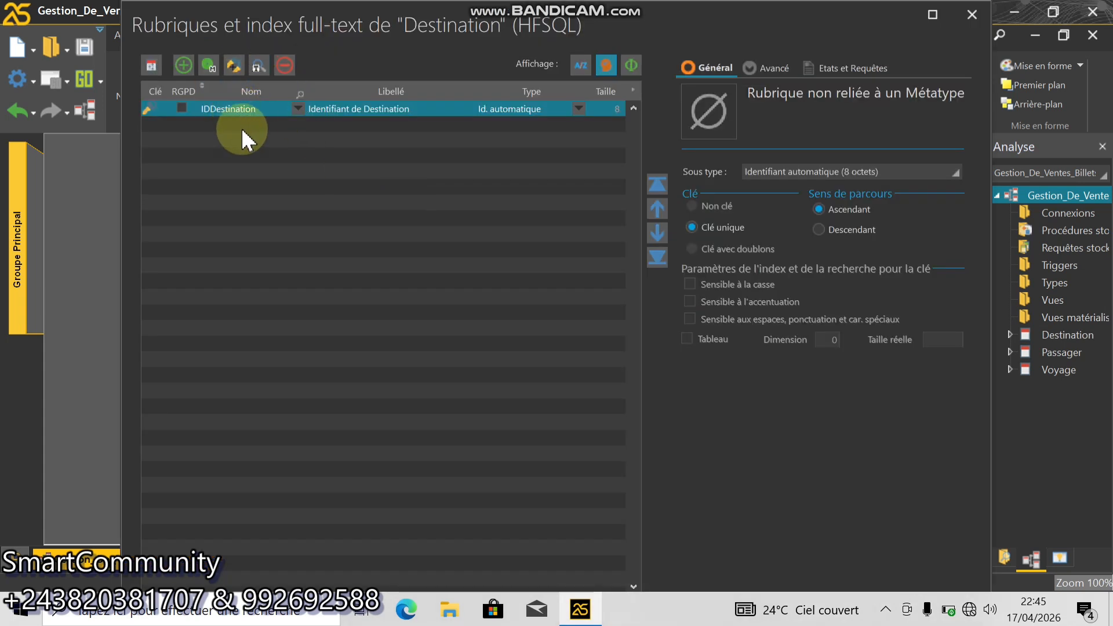
- Add a text item named libdestination with the caption "Libellé destination" to the Destination file and validate its description
left_click(242, 125)
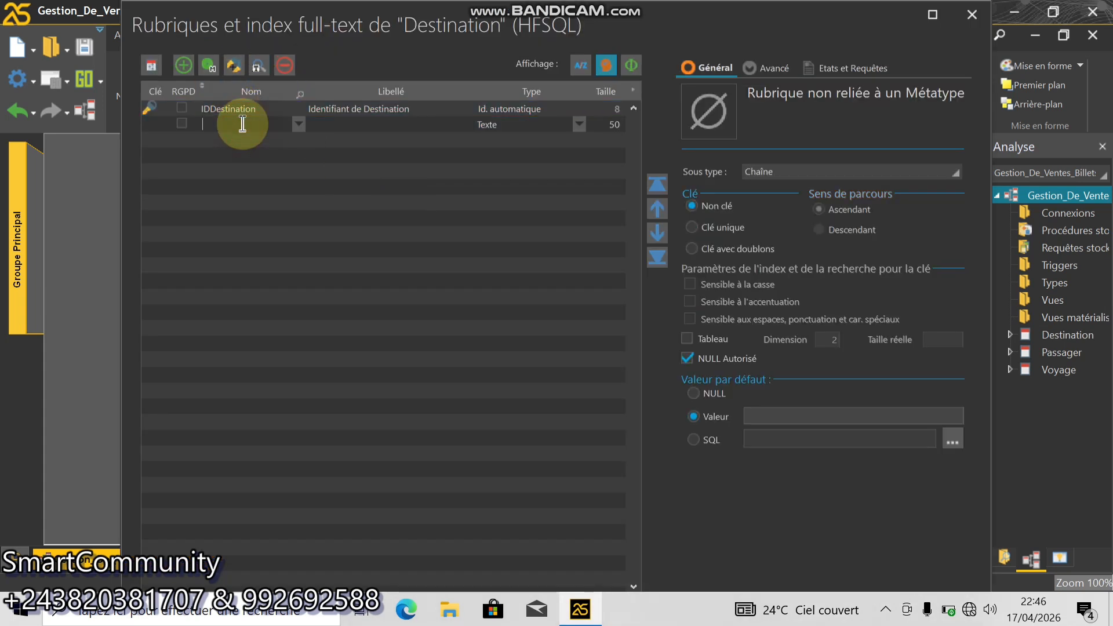
type("libdestination")
key("Tab")
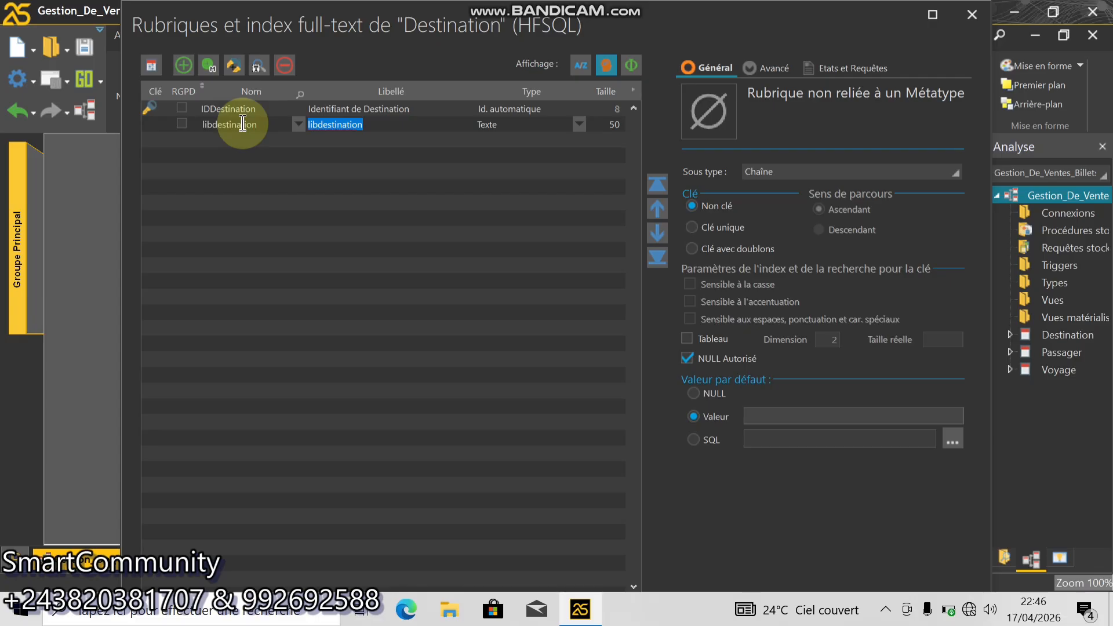
type("Lib")
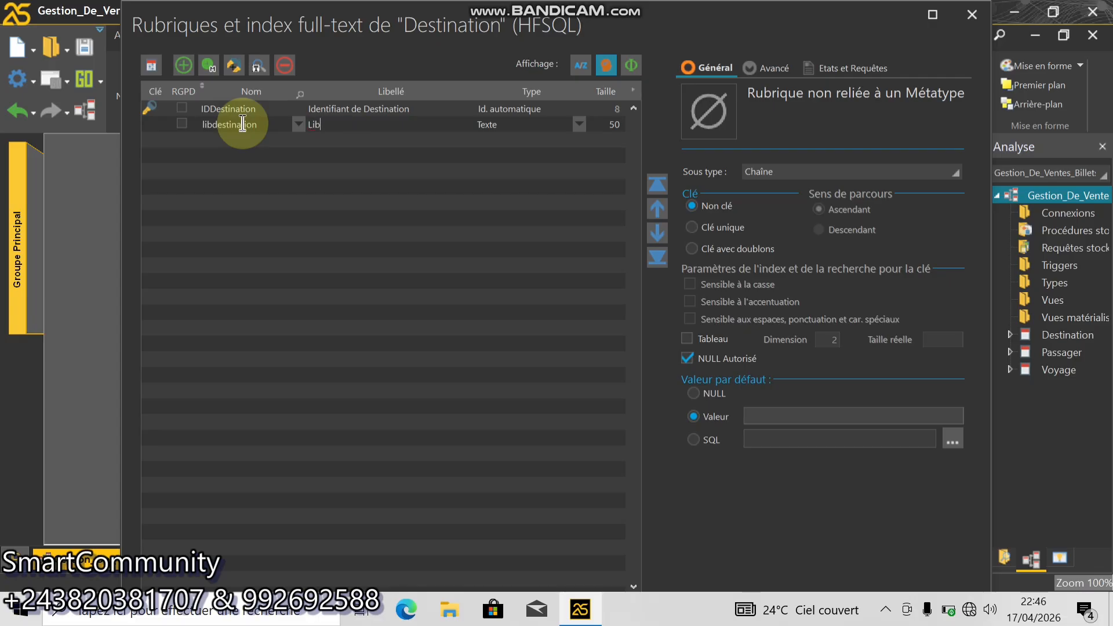
type("éllé")
key("BackSpace")
key("BackSpace")
key("BackSpace")
type("ellé destination")
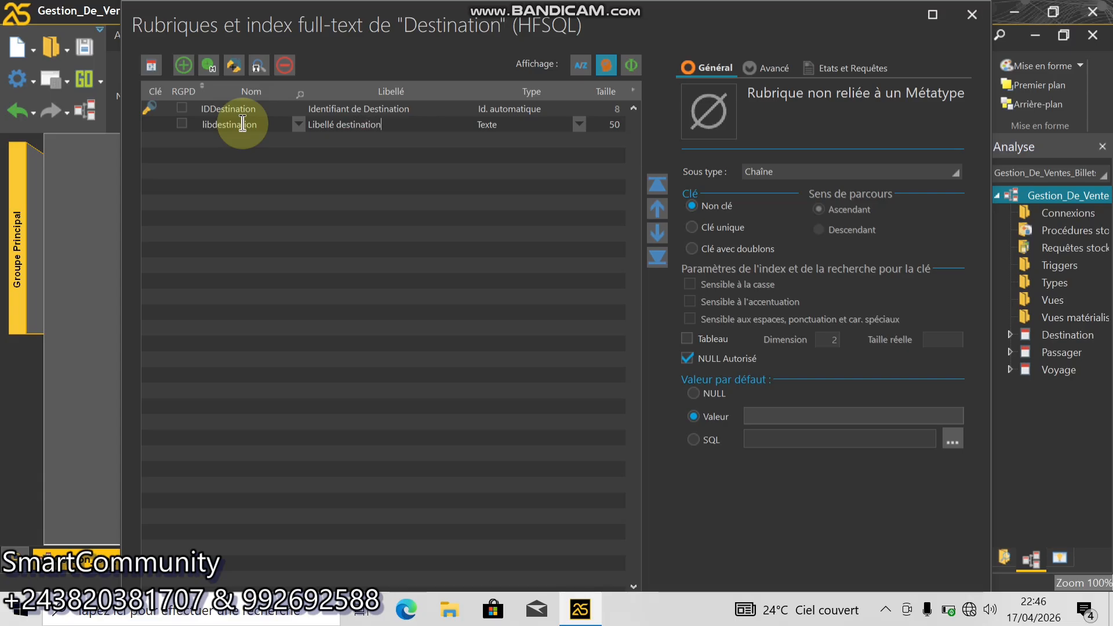
left_click(605, 125)
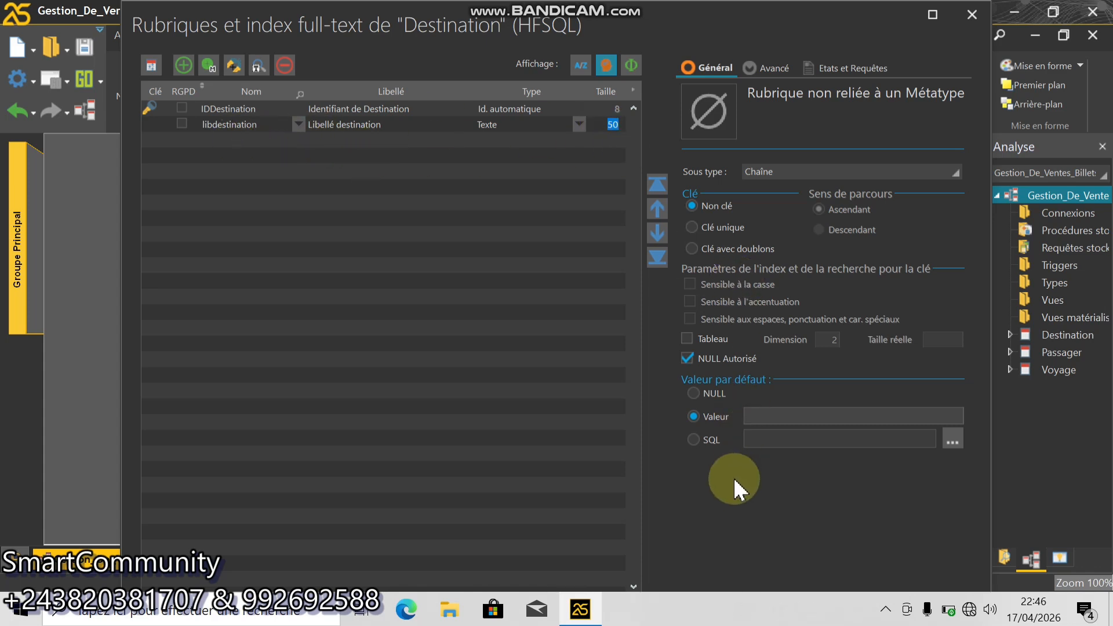
left_click_drag(736, 487, 537, 208)
left_click(661, 386)
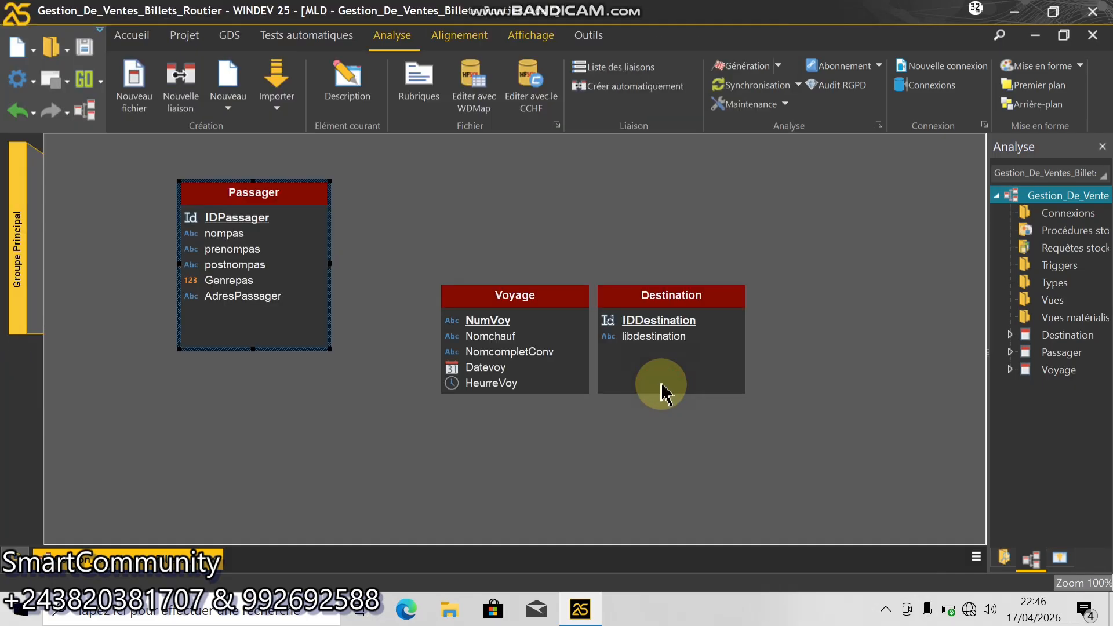
- Create a new HFSQL Classic data file named Provenance with an 8-byte automatic identifier
left_click(133, 86)
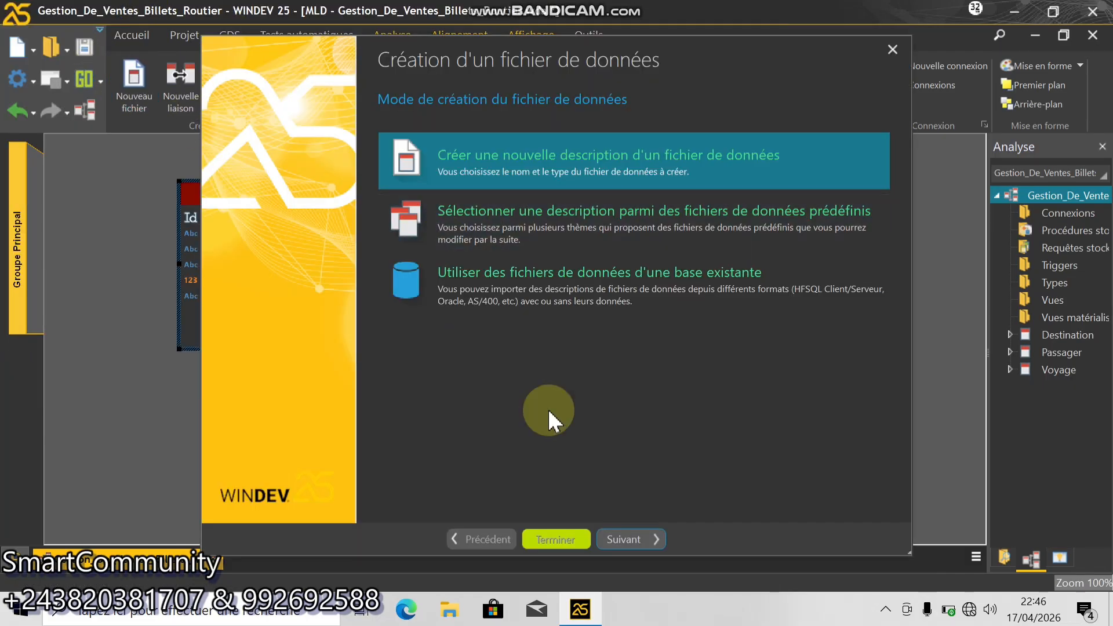
left_click(633, 537)
left_click(636, 538)
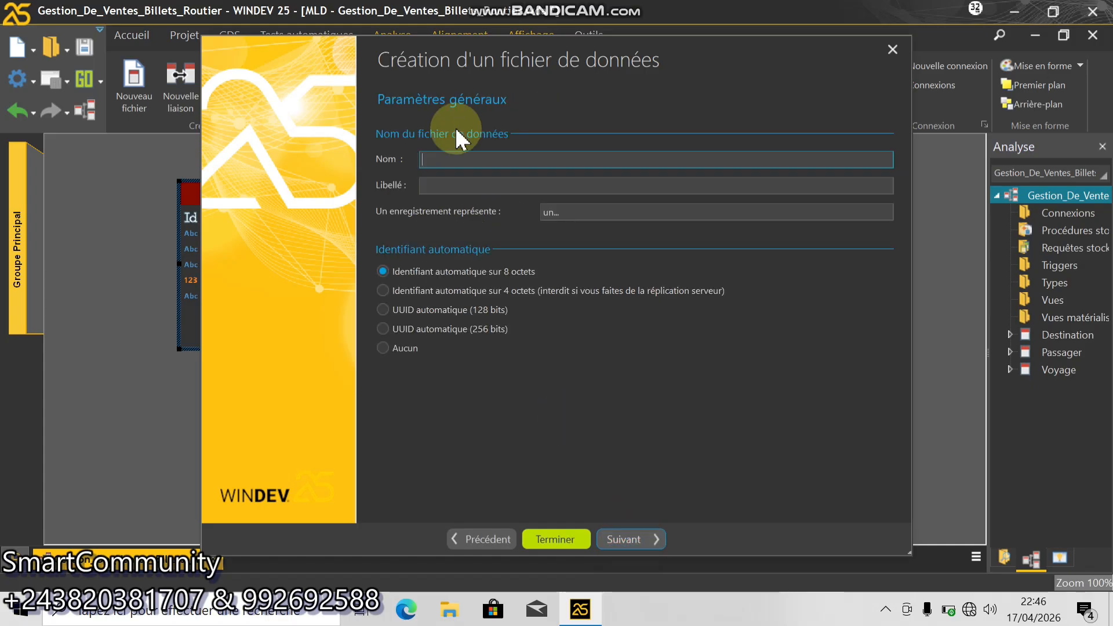
type("Provenance")
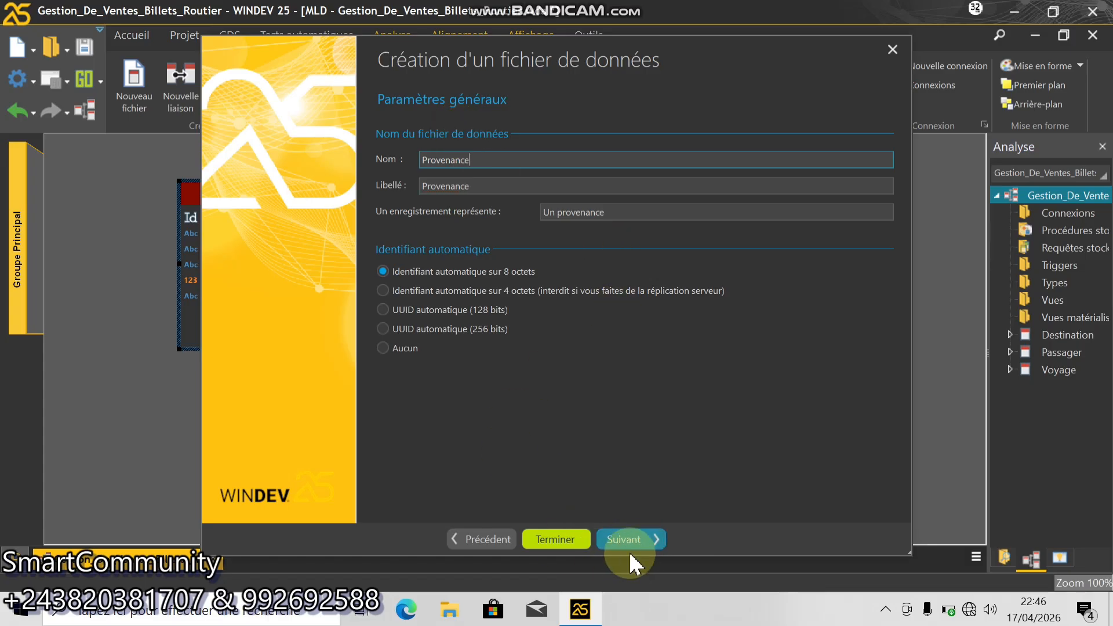
left_click(618, 540)
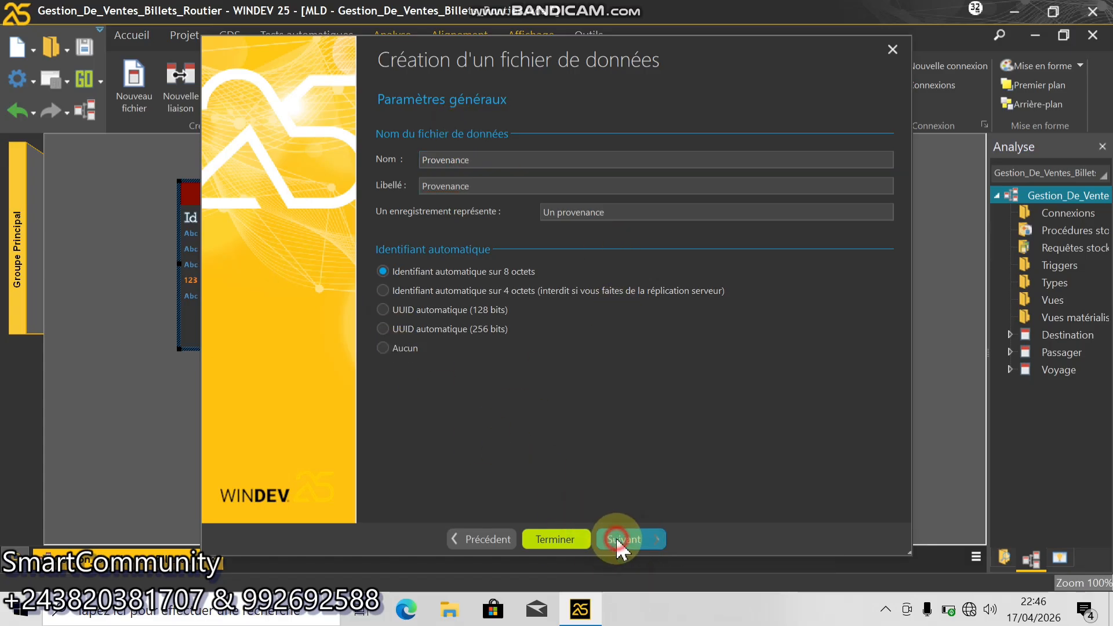
left_click(618, 540)
left_click(618, 541)
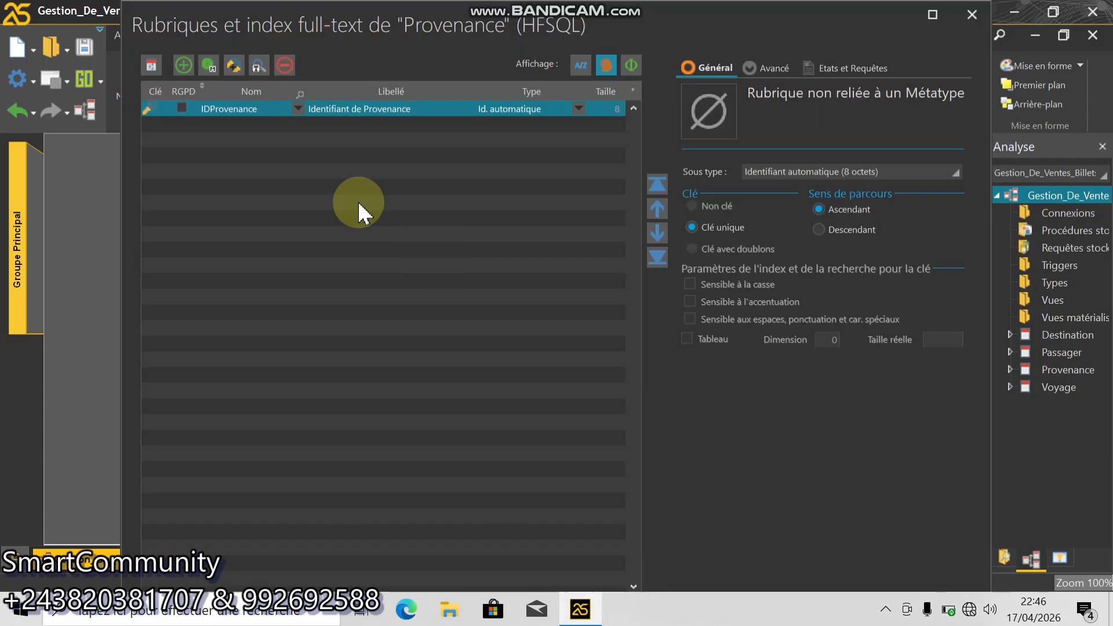
- Add a text item named Libprov with the caption "libellé provenance" to the Provenance file
left_click(229, 124)
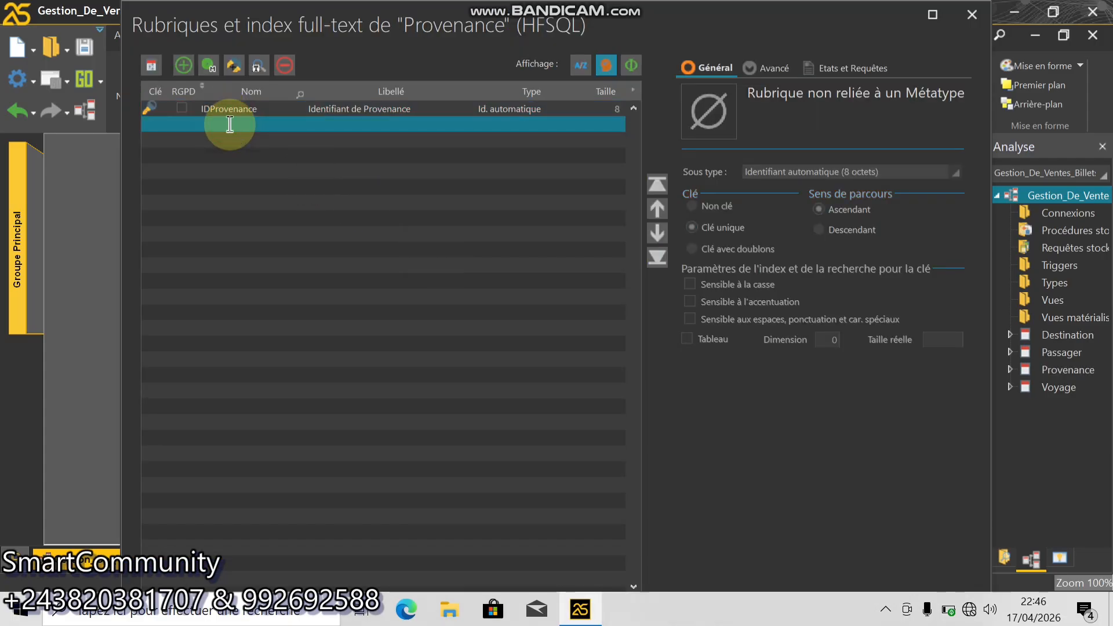
type("Li")
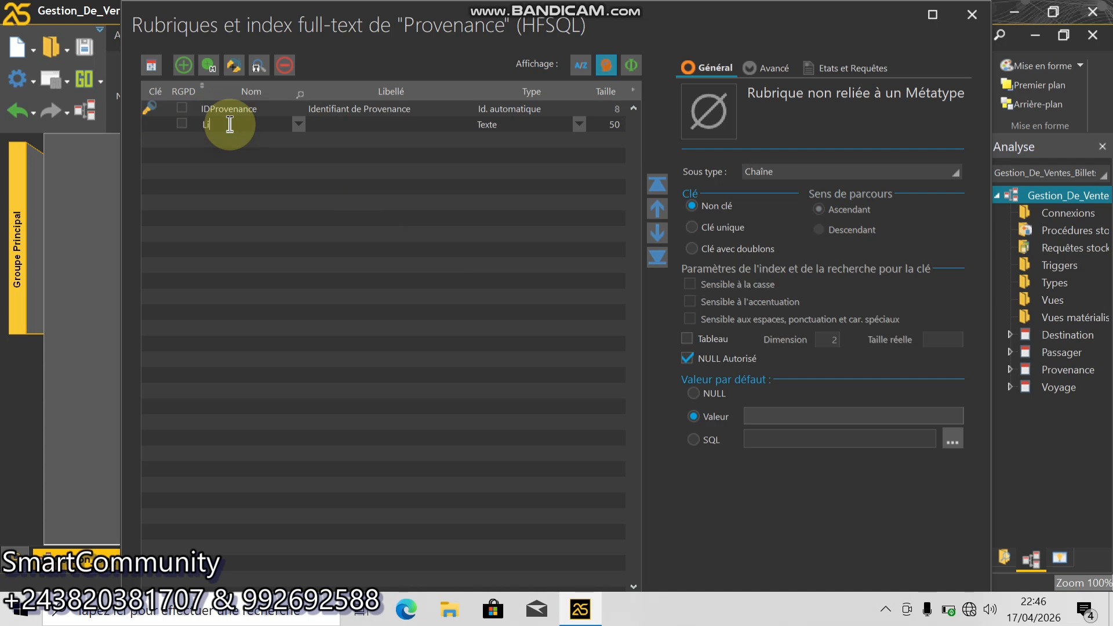
type("bvo")
key("BackSpace")
type("prov")
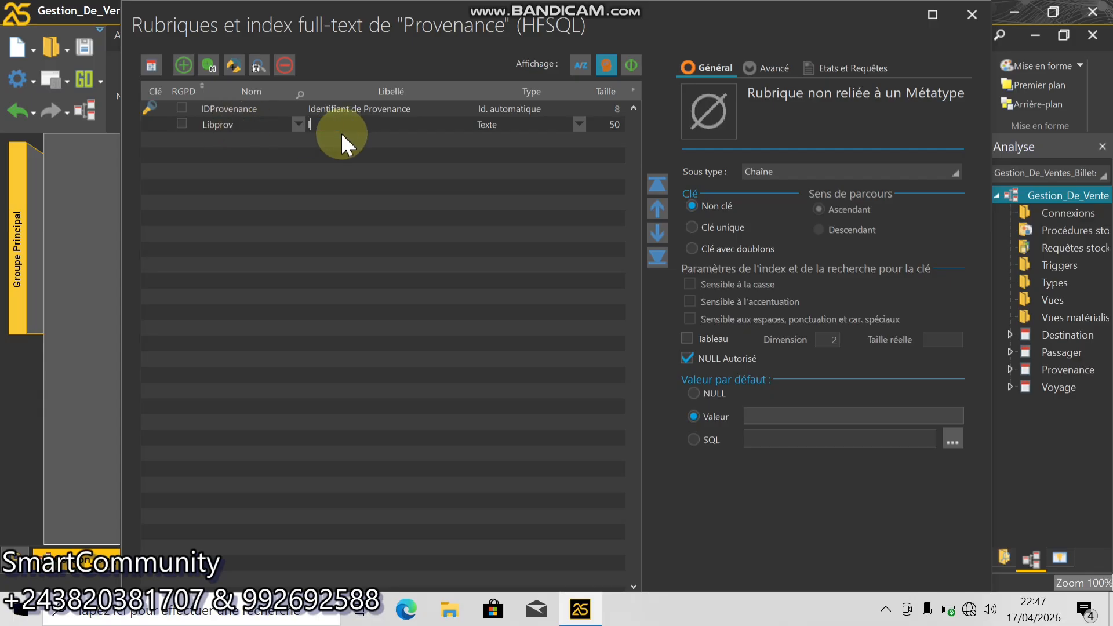
type("libellé provevnance")
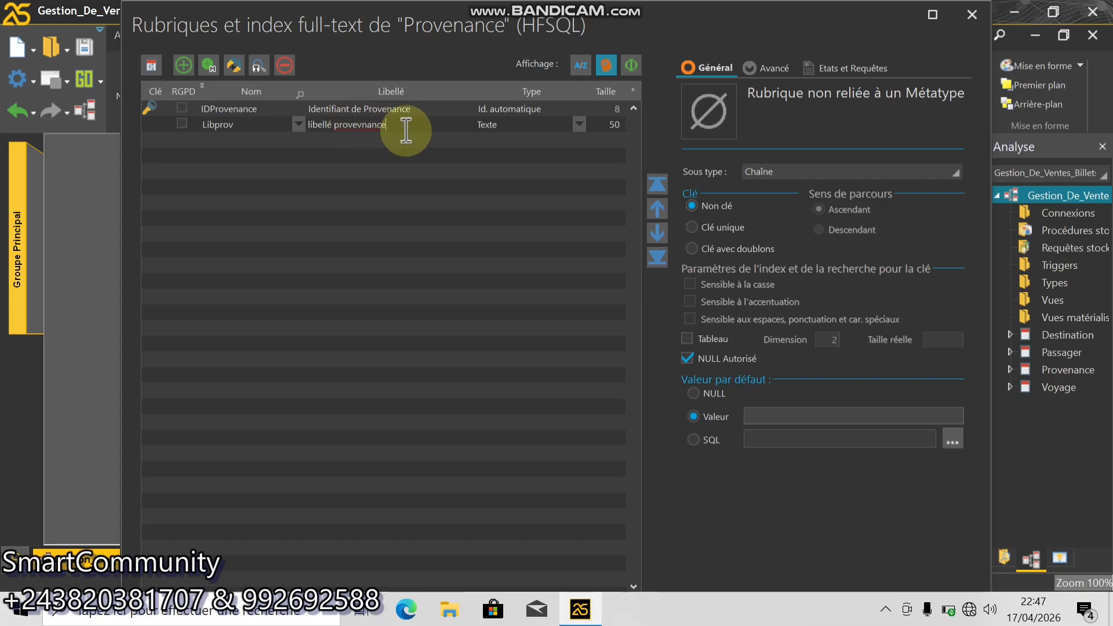
key("BackSpace")
key("BackSpace")
key("BackSpace")
key("BackSpace")
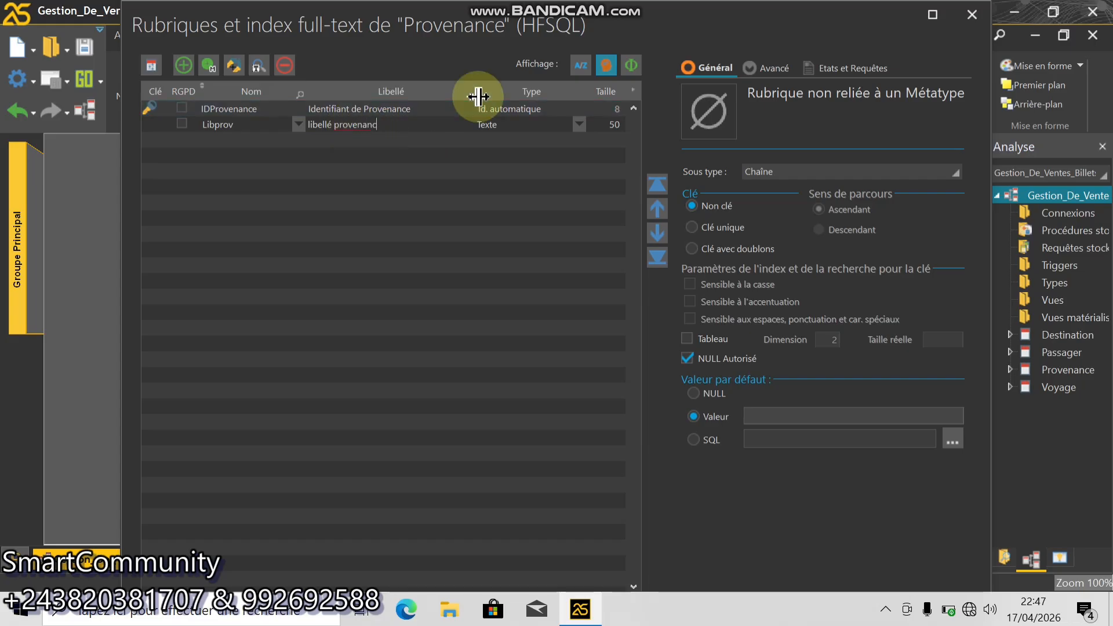
left_click(606, 124)
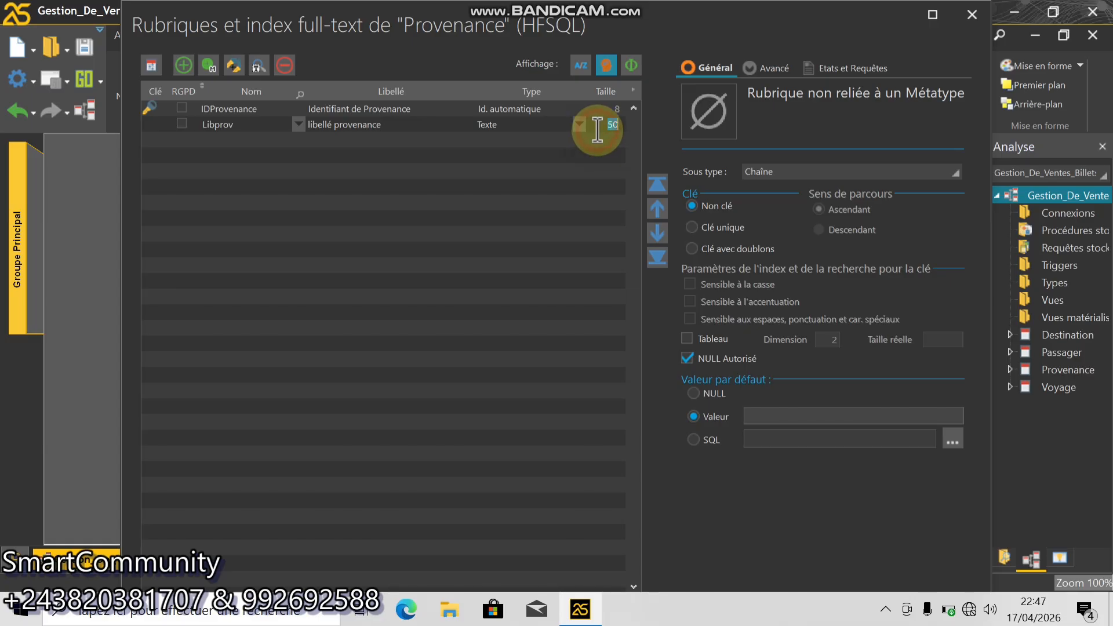
- Validate the item description of the Provenance file
left_click_drag(746, 520, 708, 447)
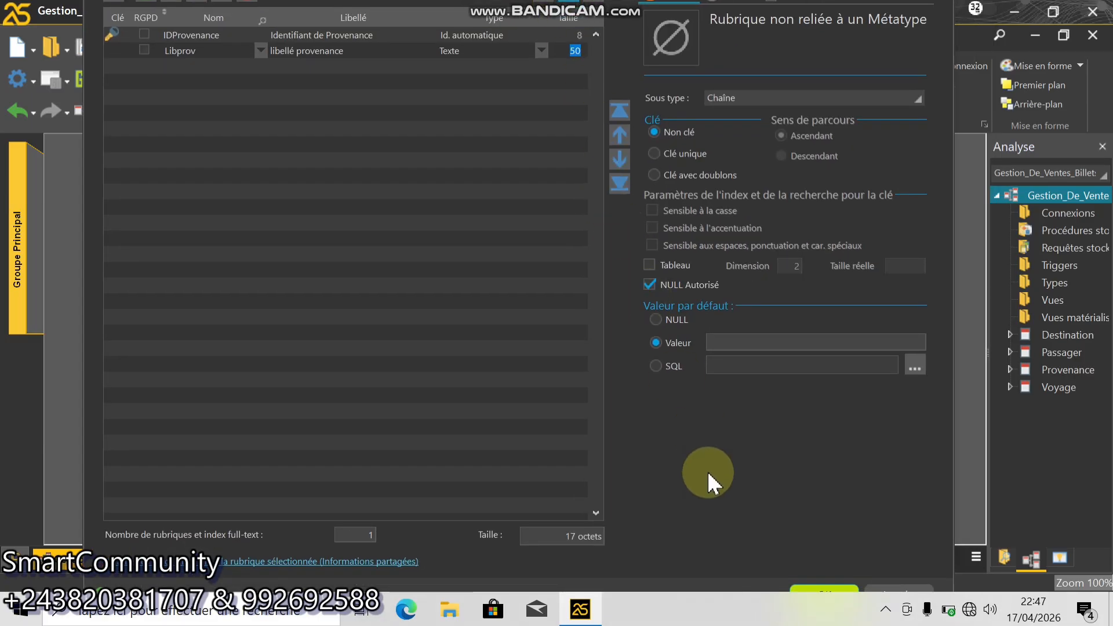
left_click_drag(711, 479, 601, 267)
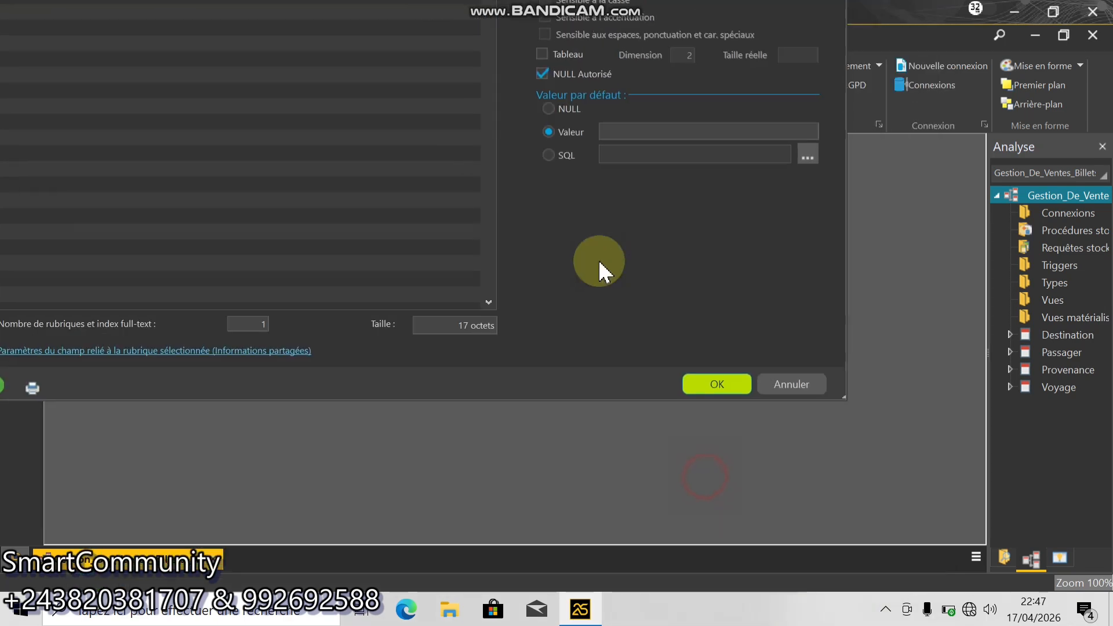
left_click(728, 381)
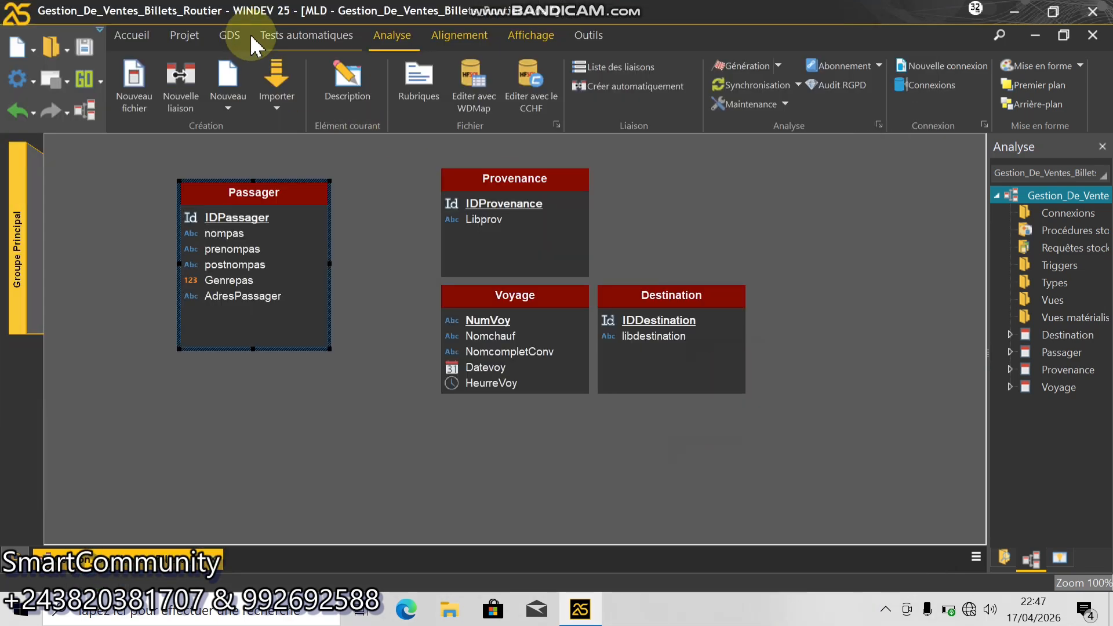
- Create a new HFSQL Classic data file named Billet without an automatic identifier, placed below the existing files in the analysis
left_click(132, 81)
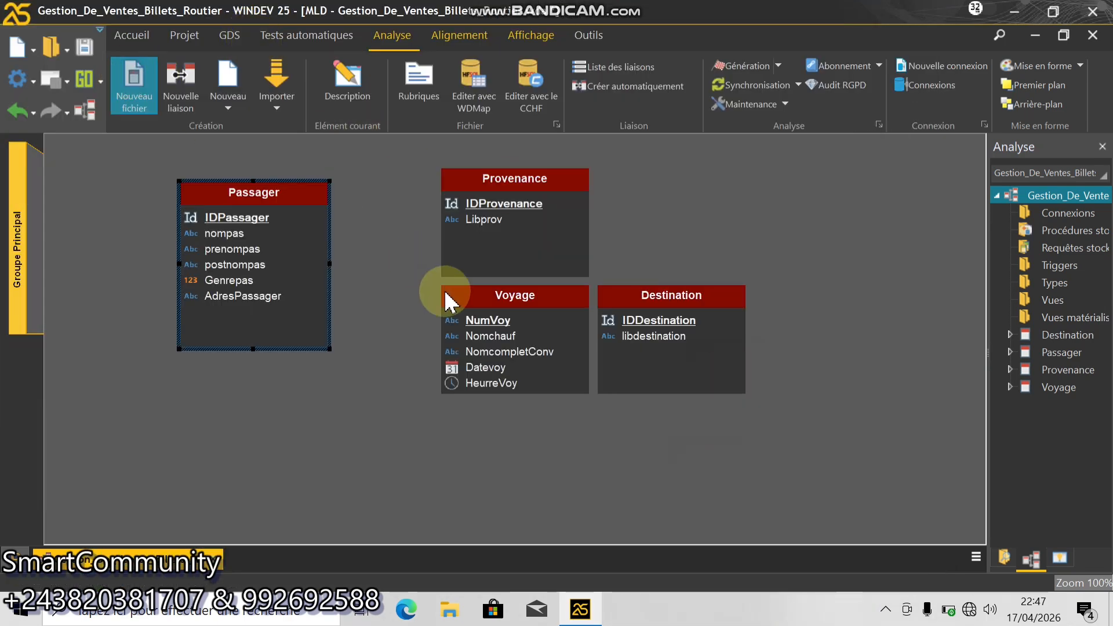
left_click(609, 456)
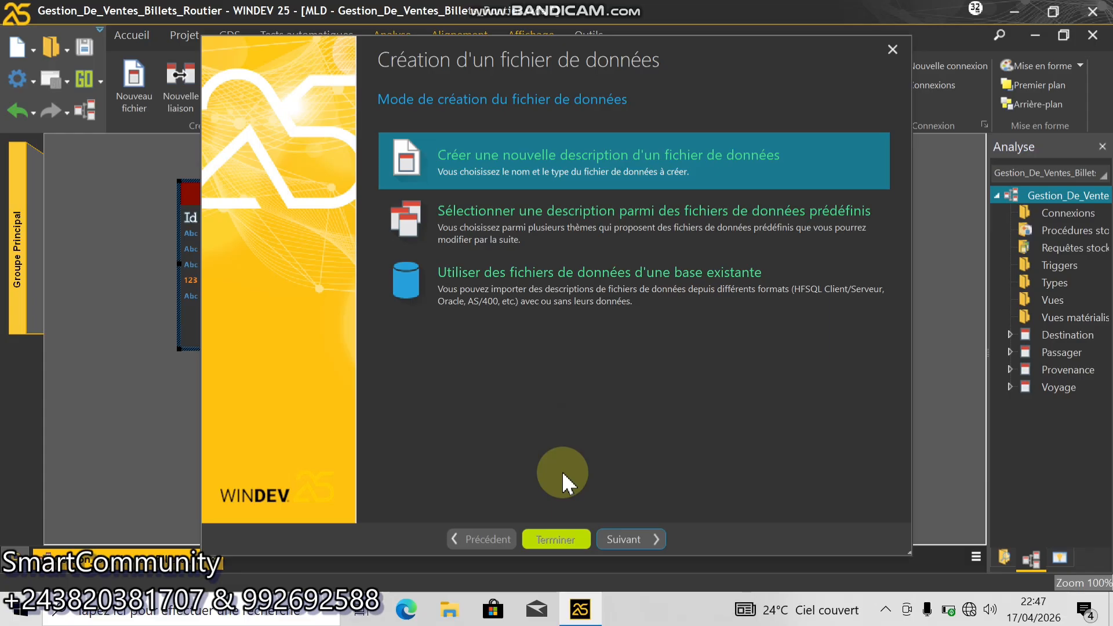
left_click(637, 542)
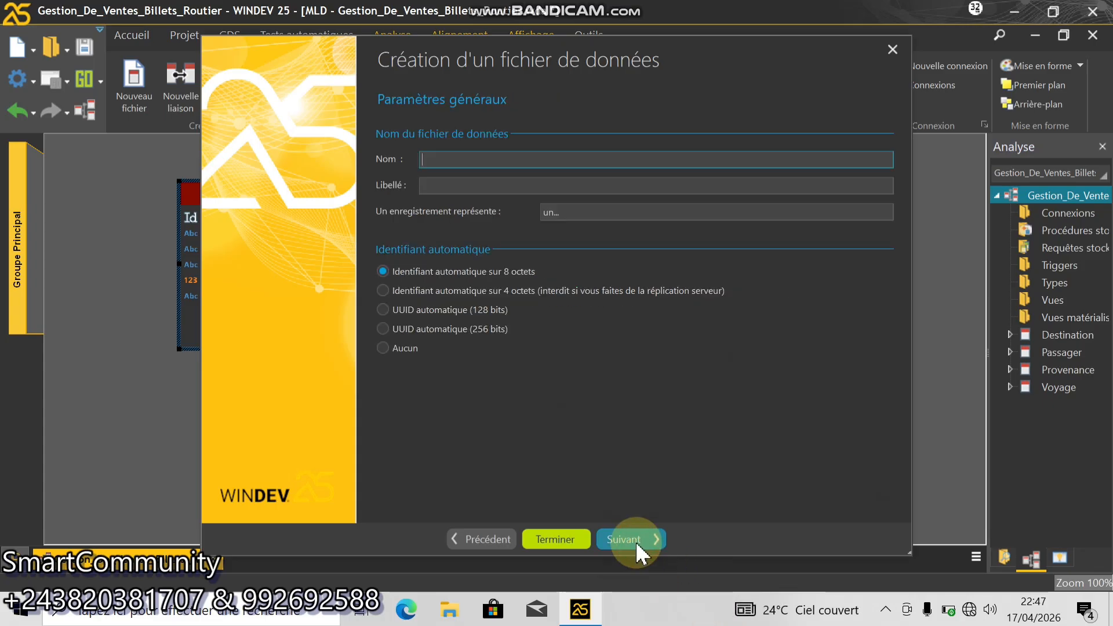
type("Billet")
left_click(419, 348)
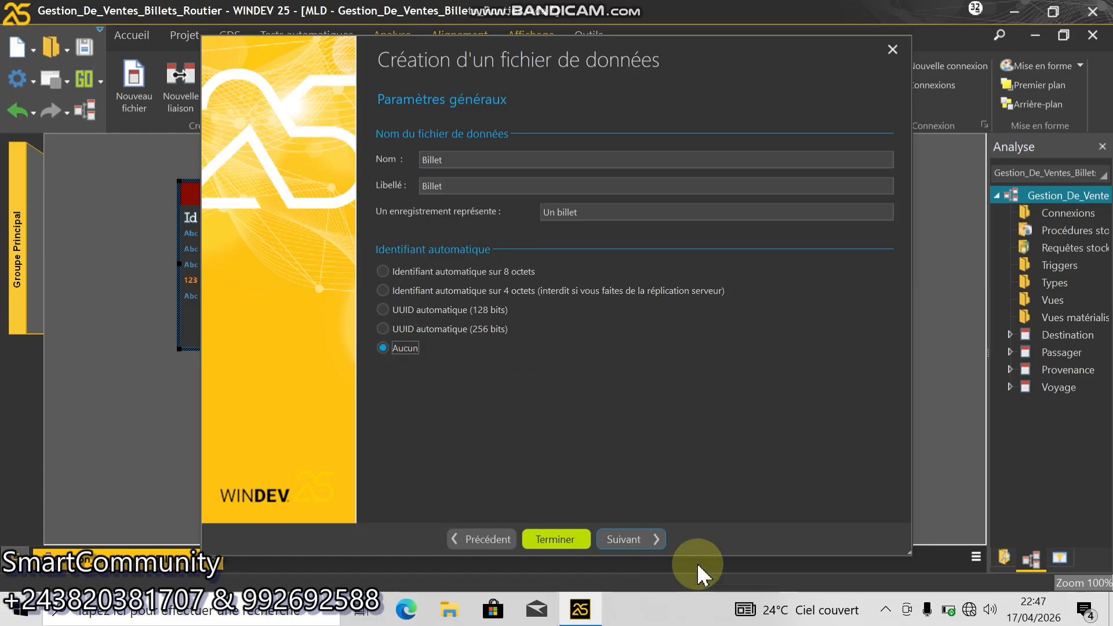
left_click(631, 536)
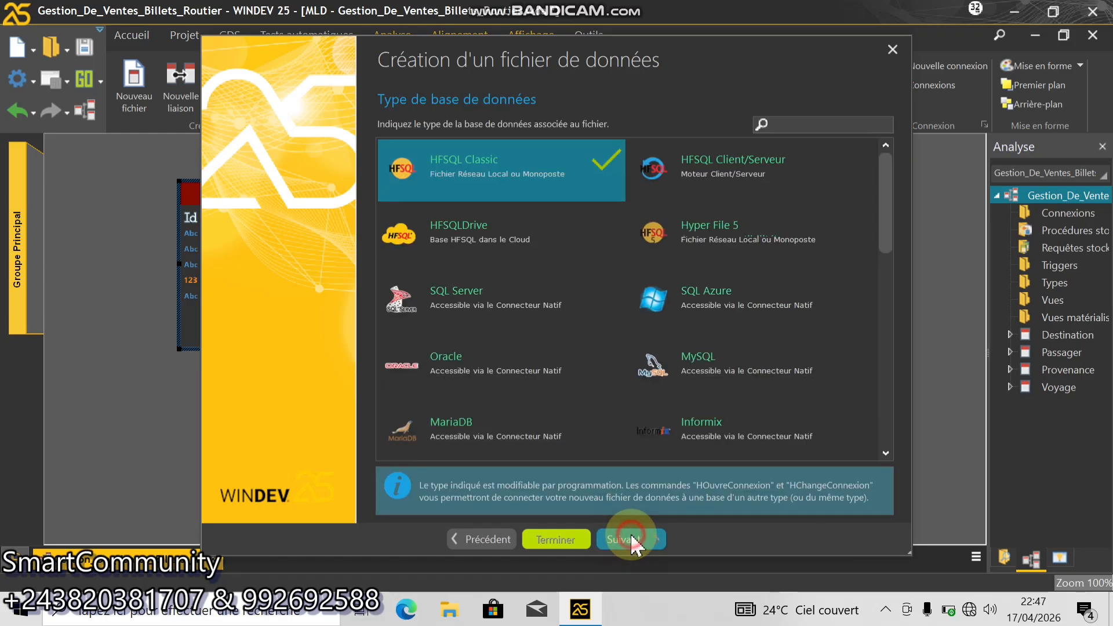
left_click(631, 536)
left_click(631, 537)
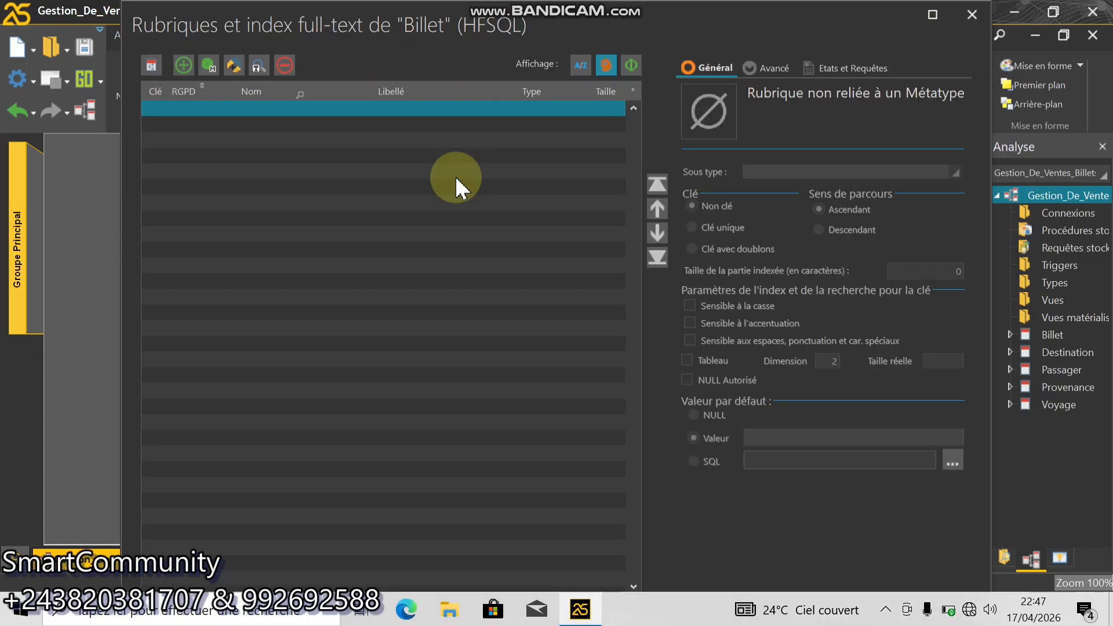
- Add a text item named Numbillet with the caption "Numéro billet" to the Billet file
left_click(217, 111)
type("Num")
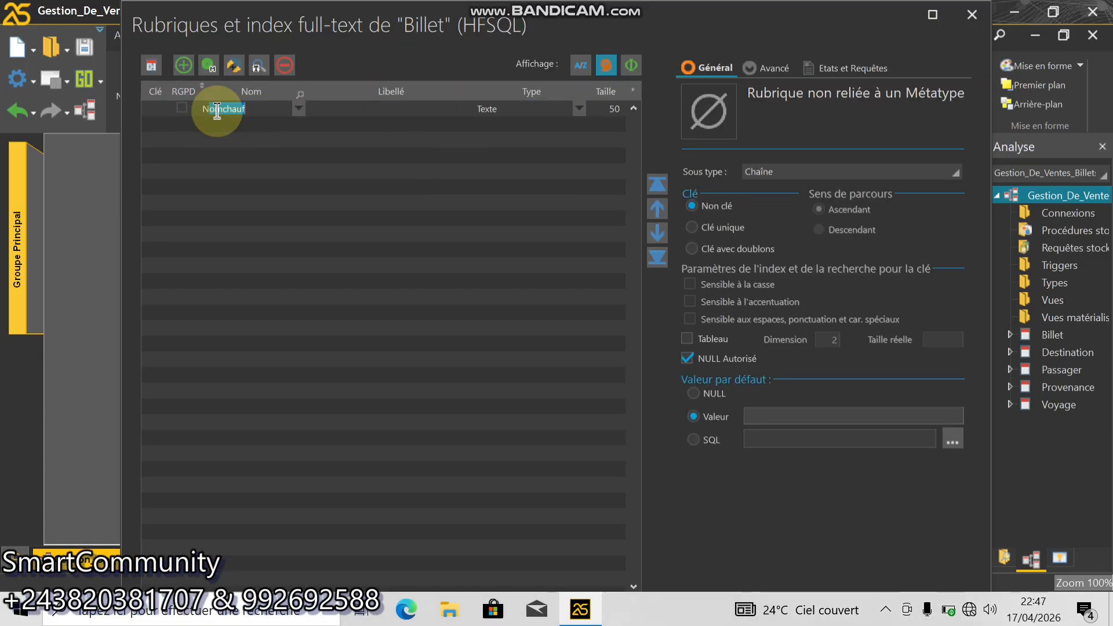
type("billet")
key("Tab")
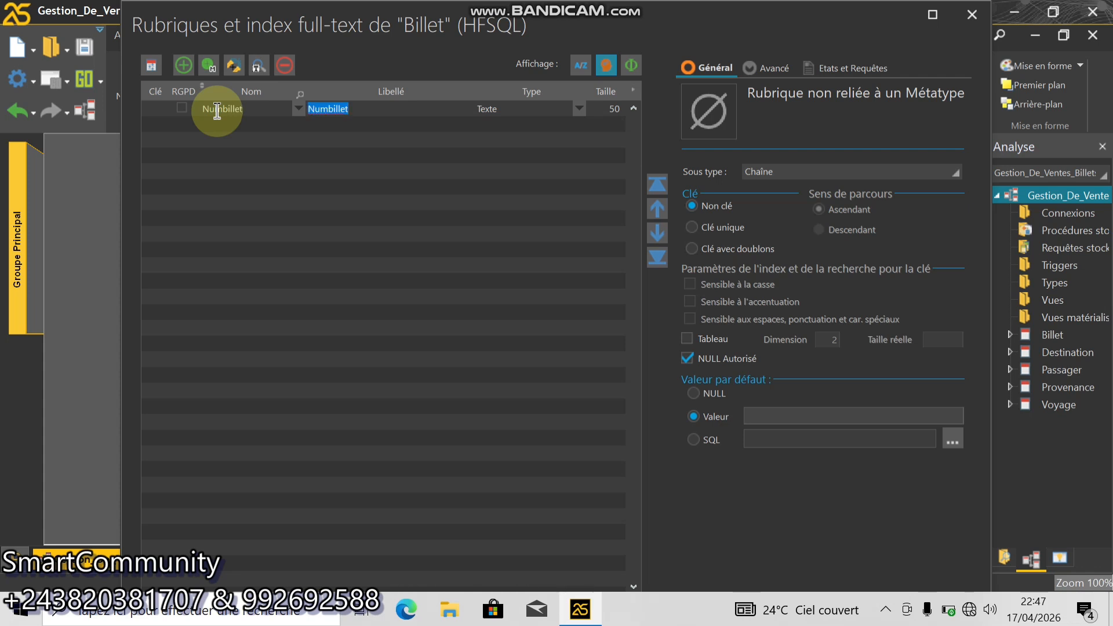
type("Numbillet")
key("BackSpace")
key("BackSpace")
key("BackSpace")
key("BackSpace")
key("BackSpace")
key("BackSpace")
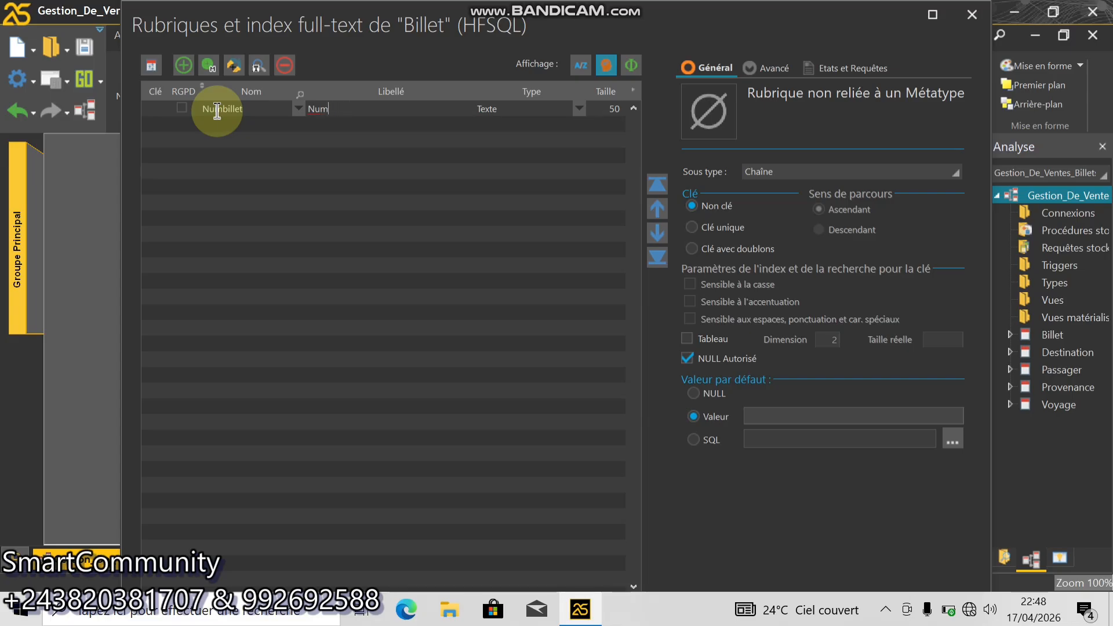
type("éro billet")
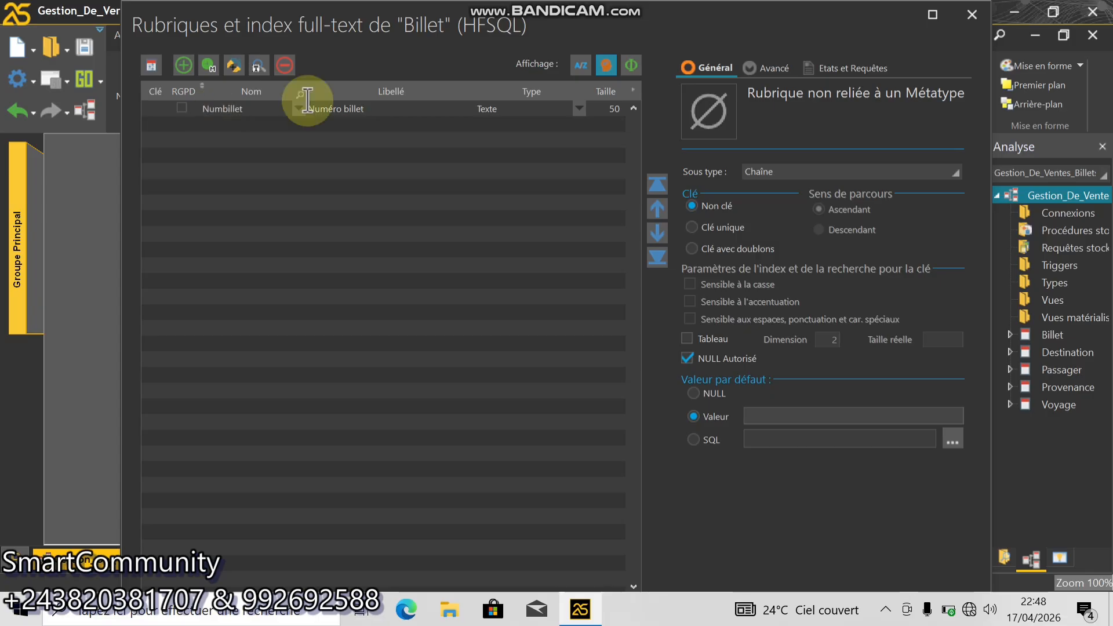
- Set the Numbillet item's size to 8 and make it a unique key
left_click(602, 113)
left_click(601, 113)
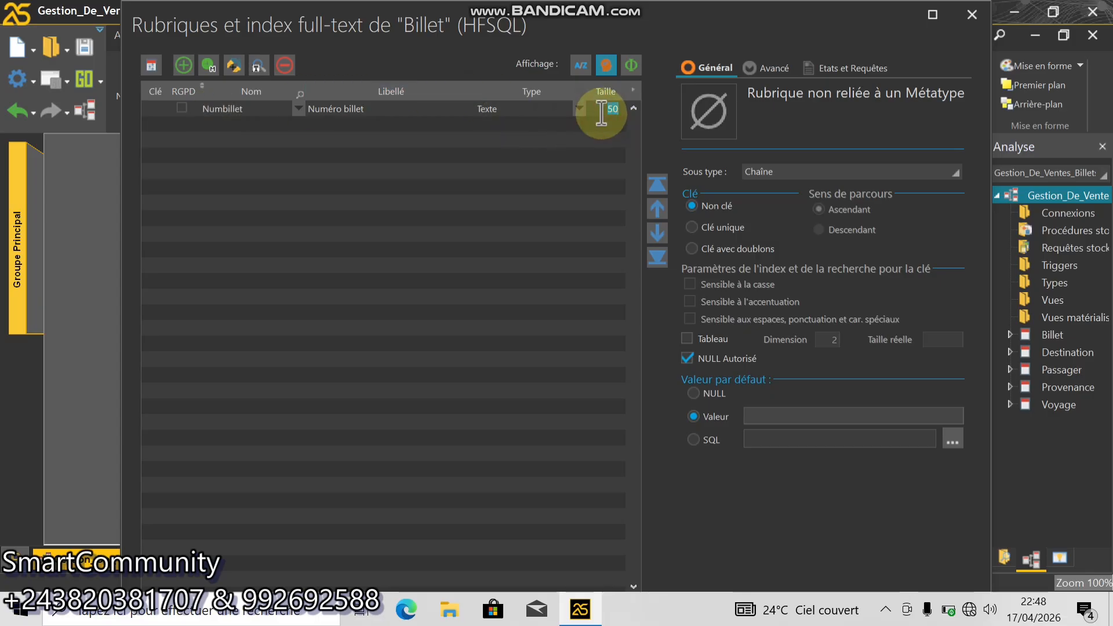
type("8")
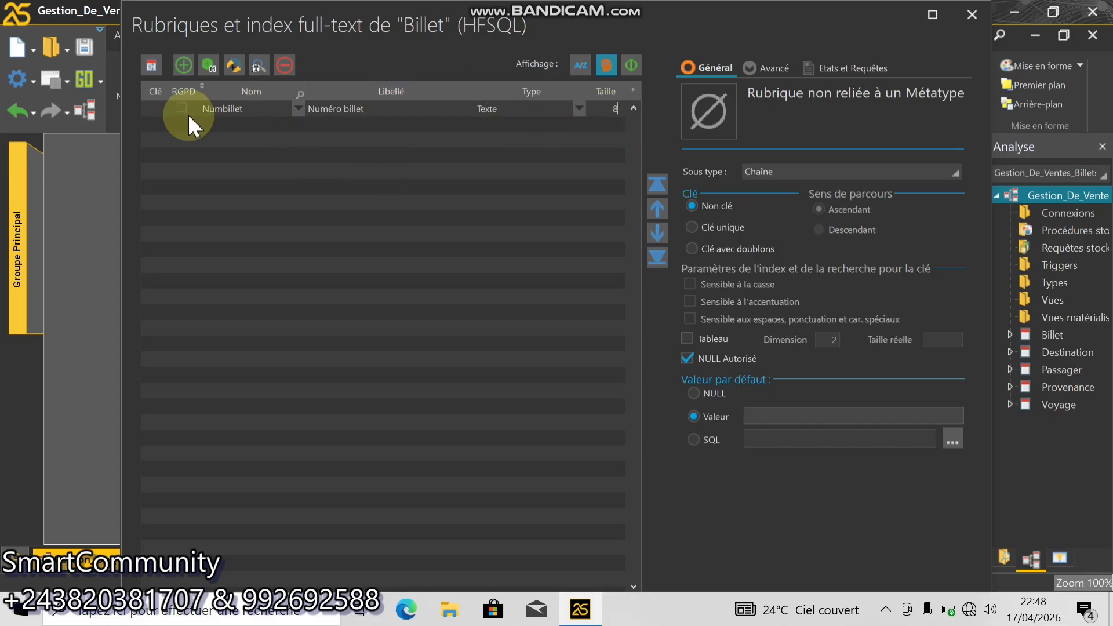
left_click(162, 107)
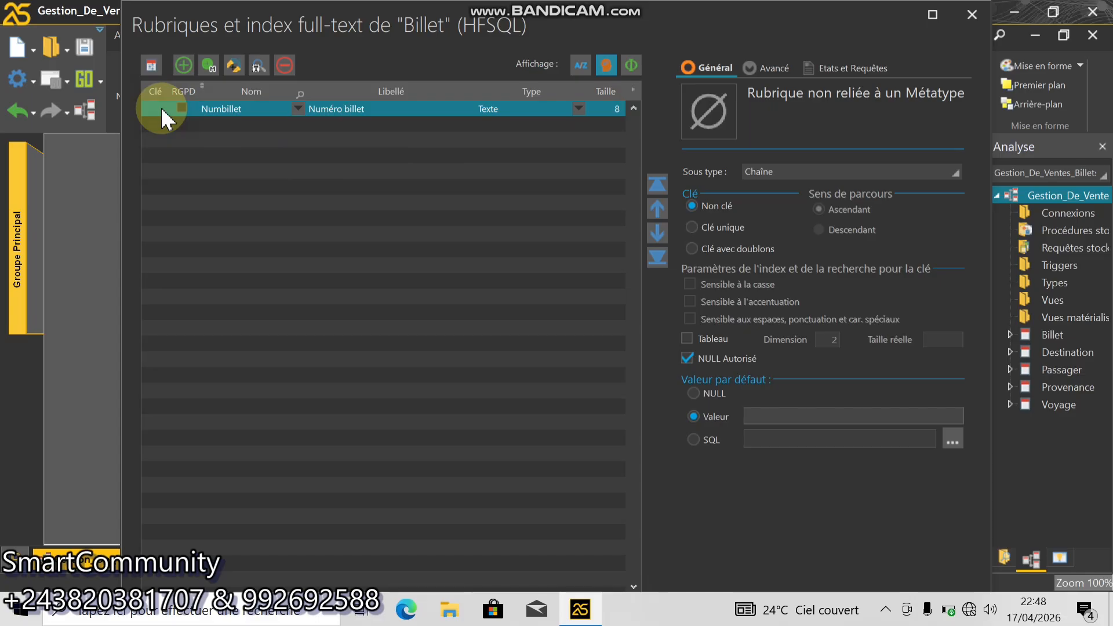
left_click(694, 228)
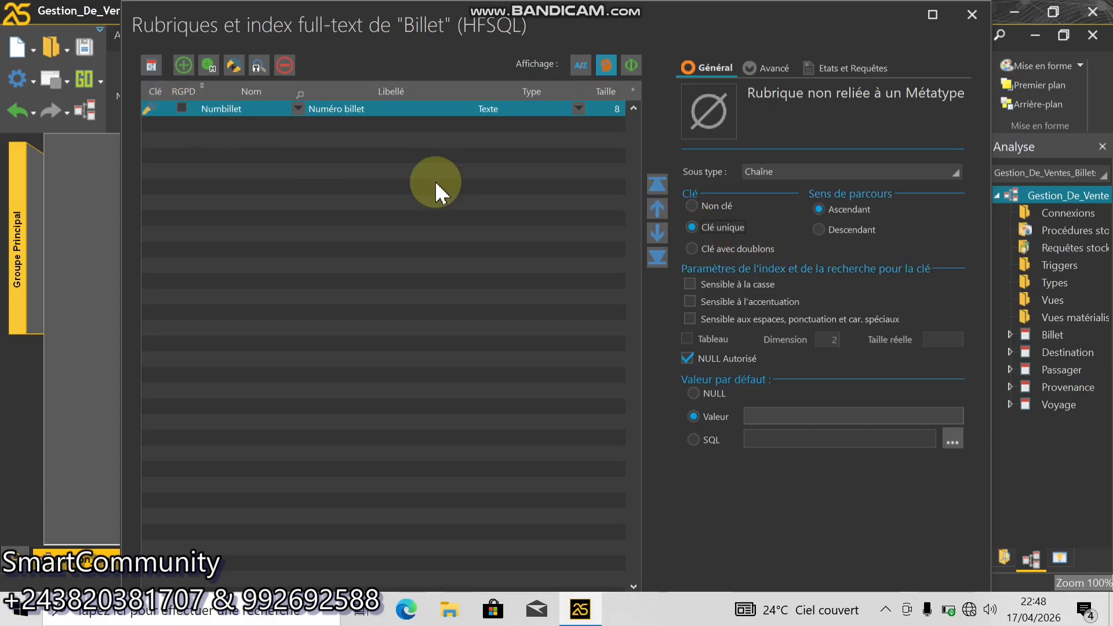
- Add an item named Datebillet of type Date to the Billet file, keeping the caption "Datebillet"
left_click(237, 124)
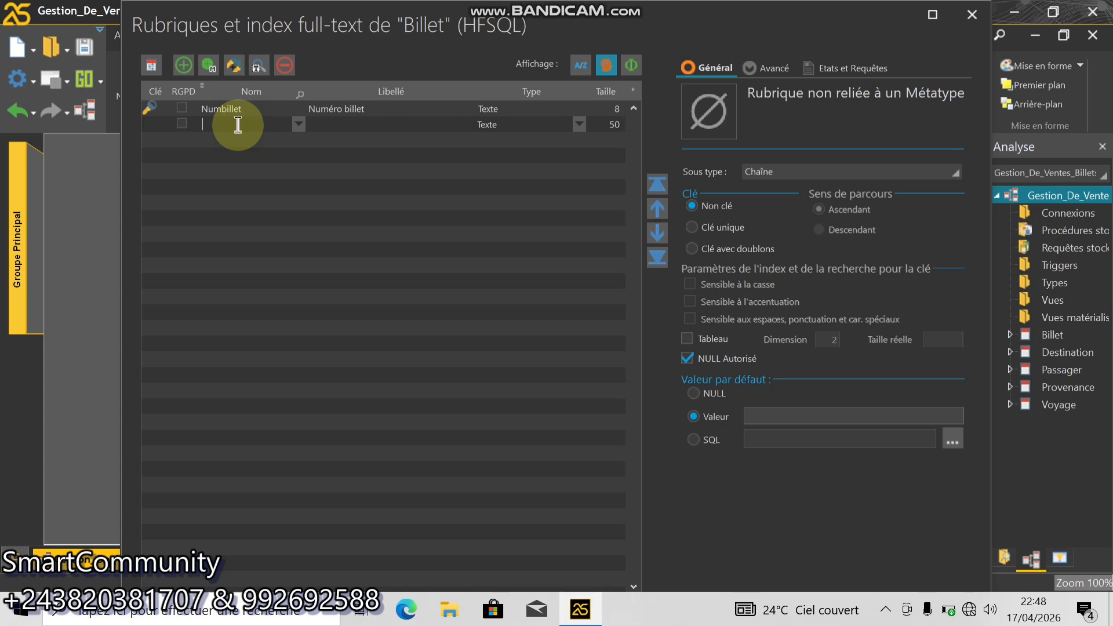
type("Datebillet")
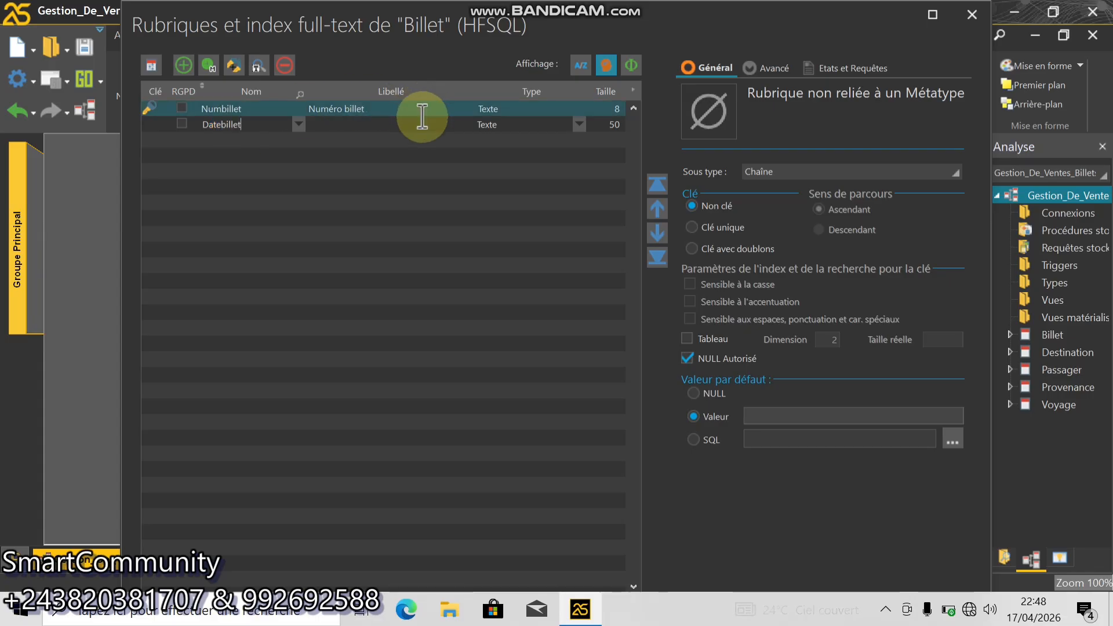
left_click(423, 123)
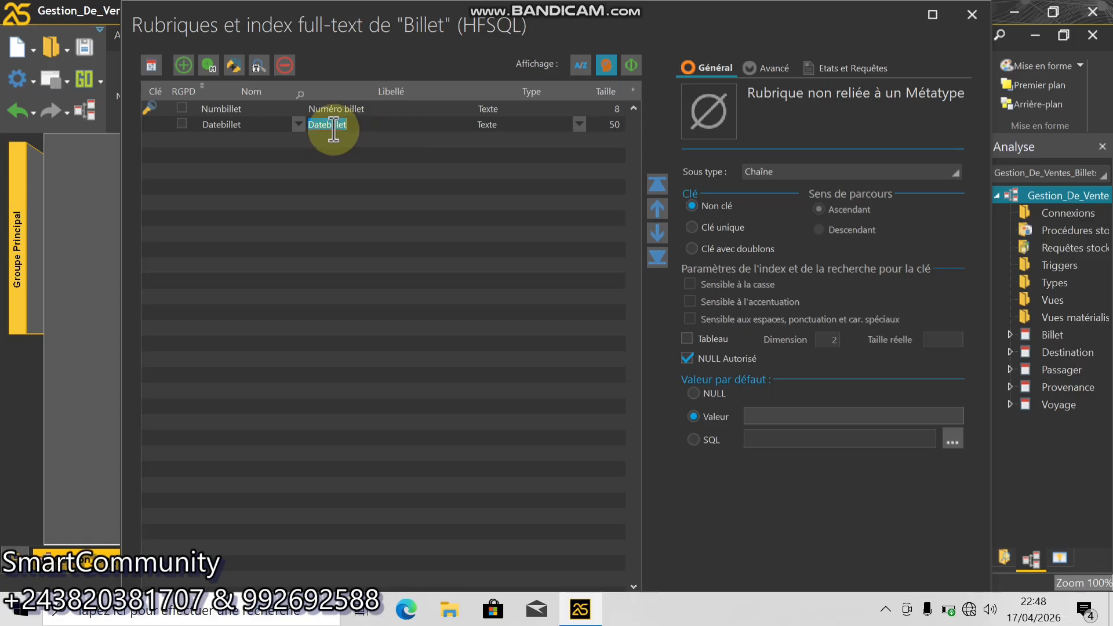
left_click(579, 124)
left_click(713, 226)
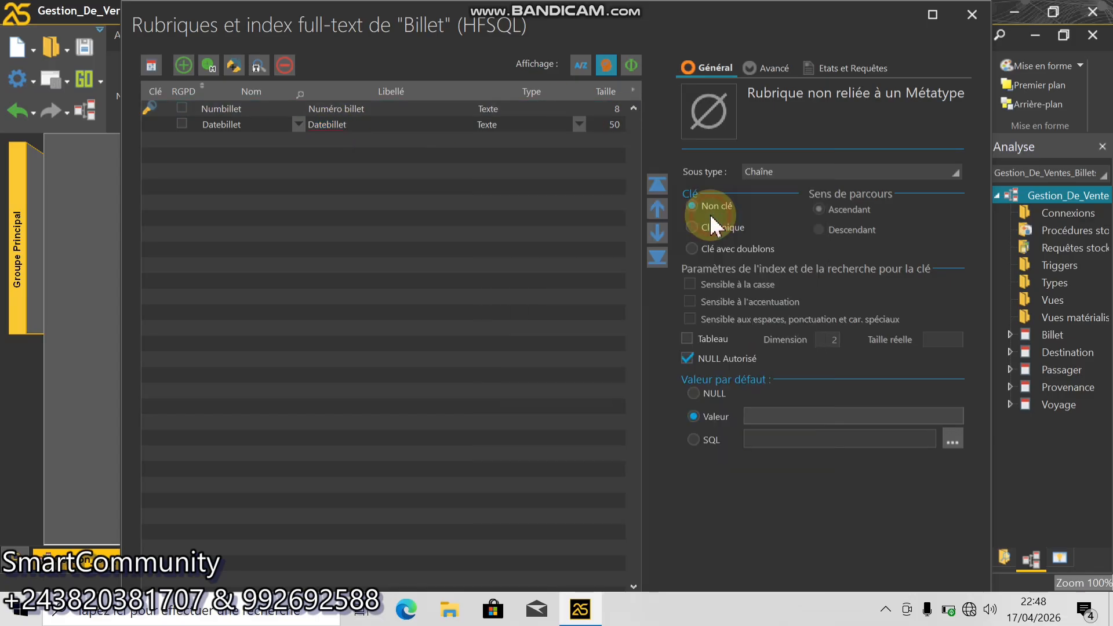
- Add an item named heurebillet of type Heure to the Billet file, keeping the caption "heurebillet"
left_click(221, 134)
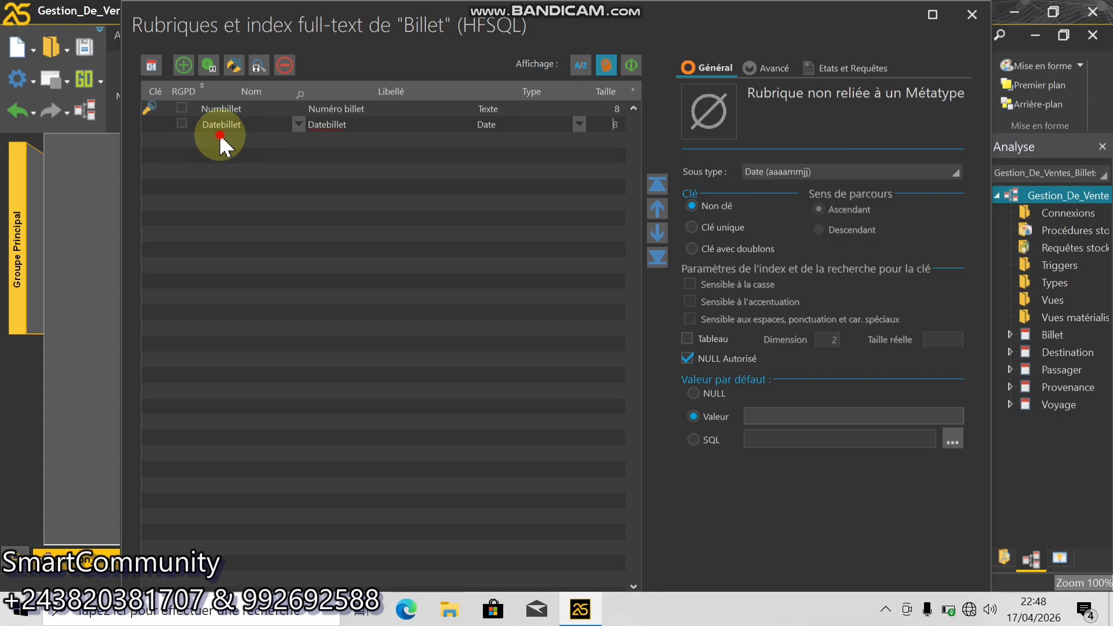
type("heure")
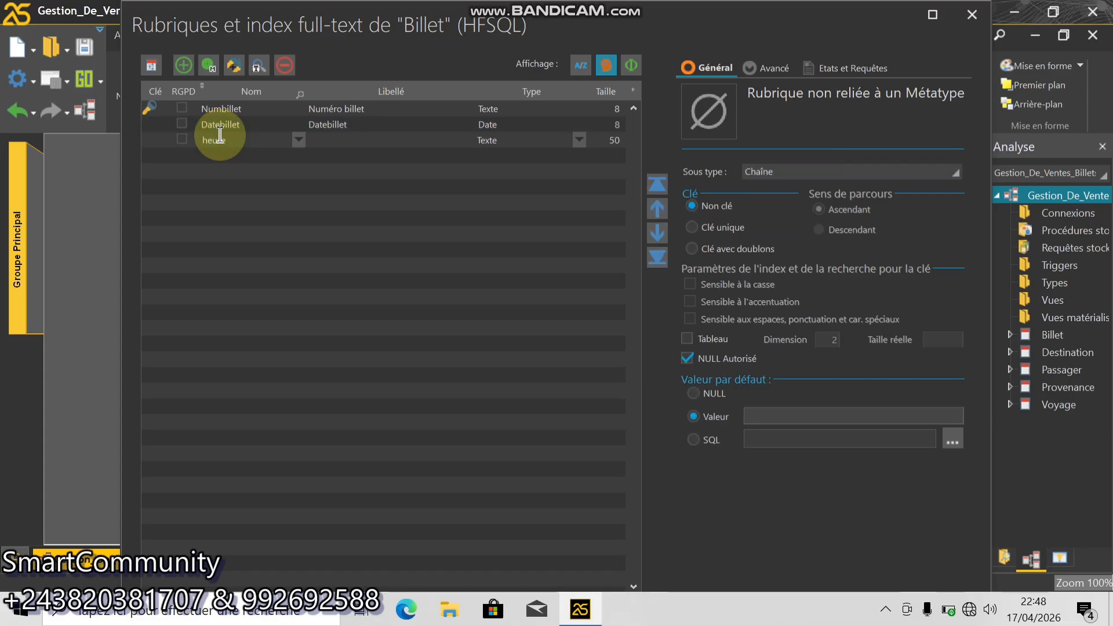
type("billet")
key("Tab")
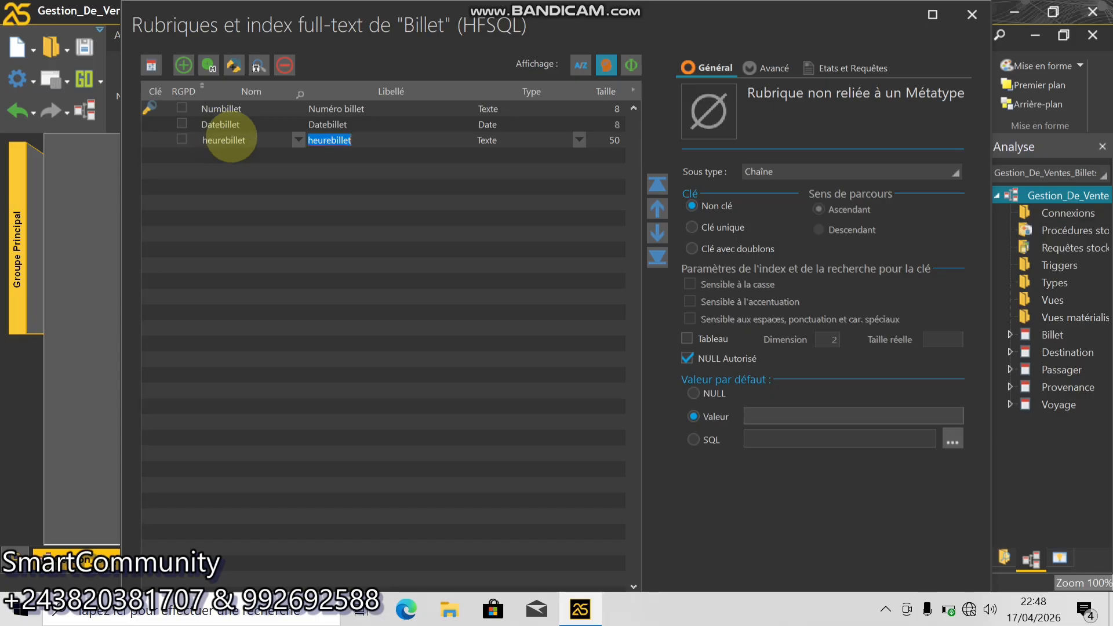
left_click(579, 140)
left_click(548, 279)
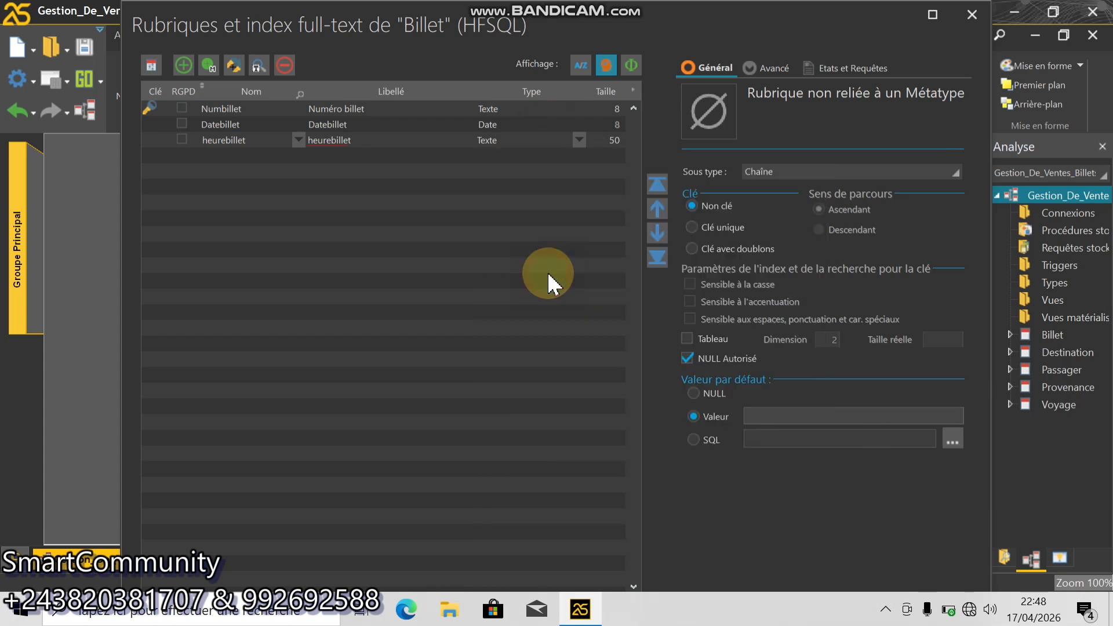
- Add an item named MontantPaye of type Numérique to the Billet file, with the caption "Montant Payé"
left_click(225, 155)
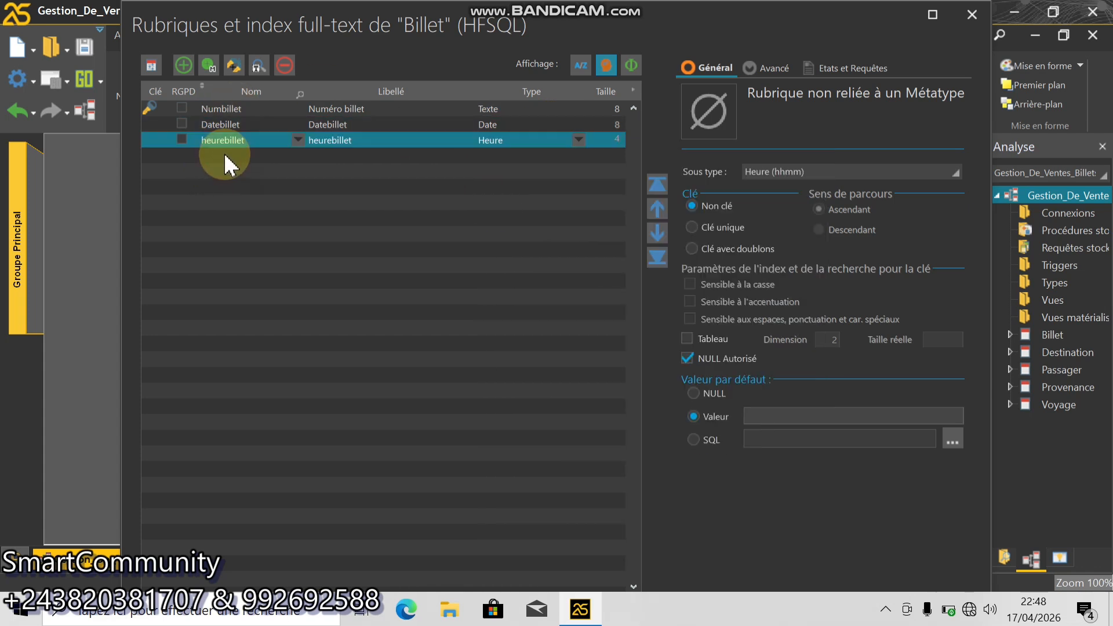
left_click(225, 155)
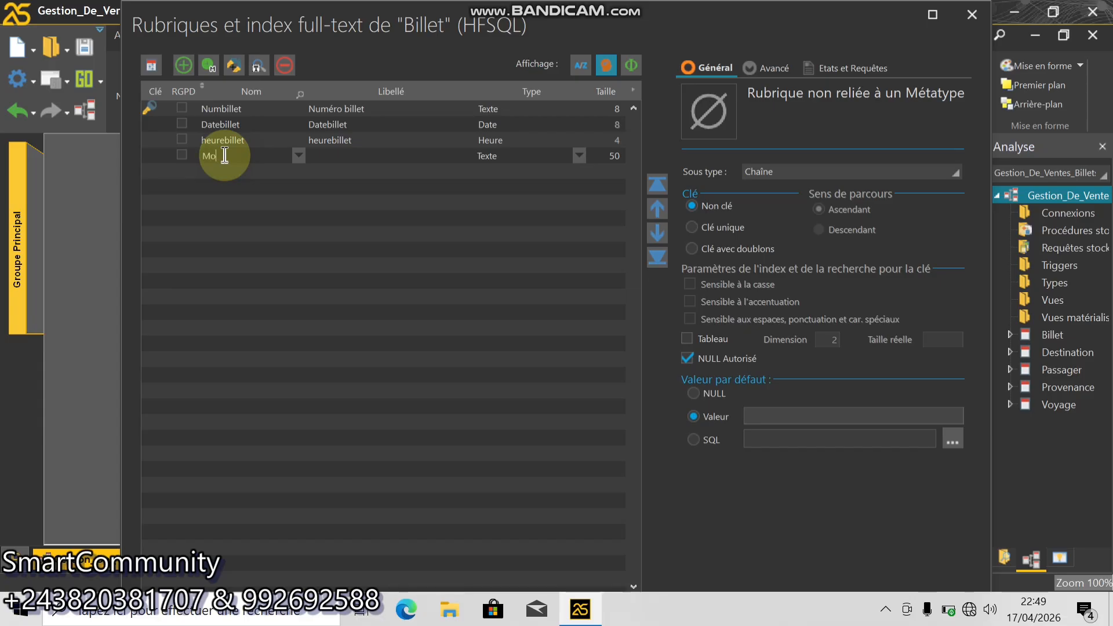
type("MontantPaye")
key("Tab")
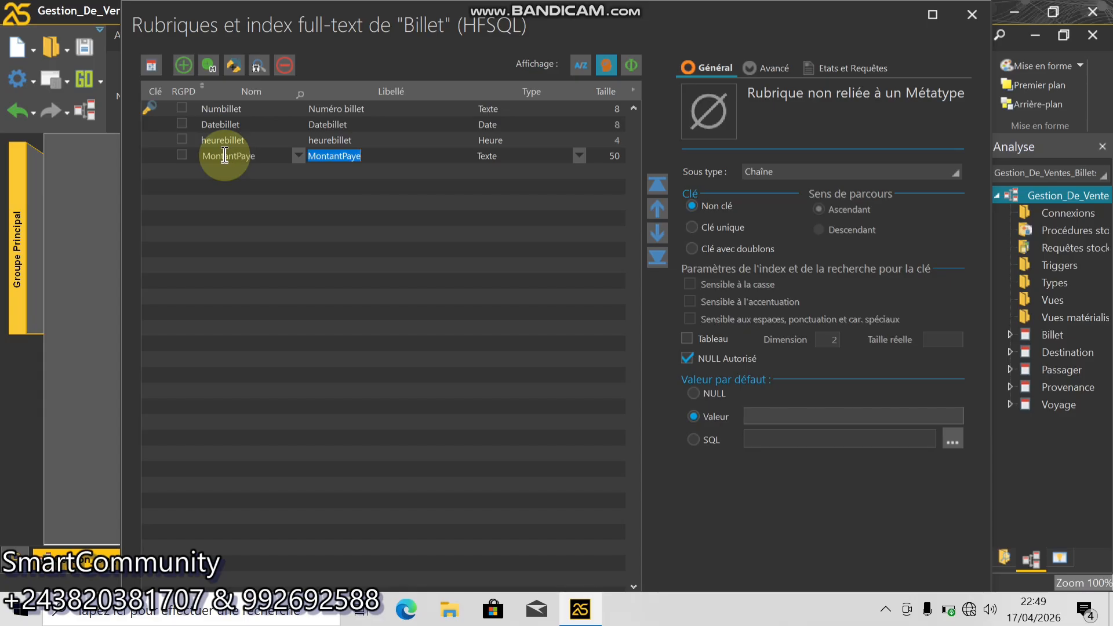
left_click(343, 158)
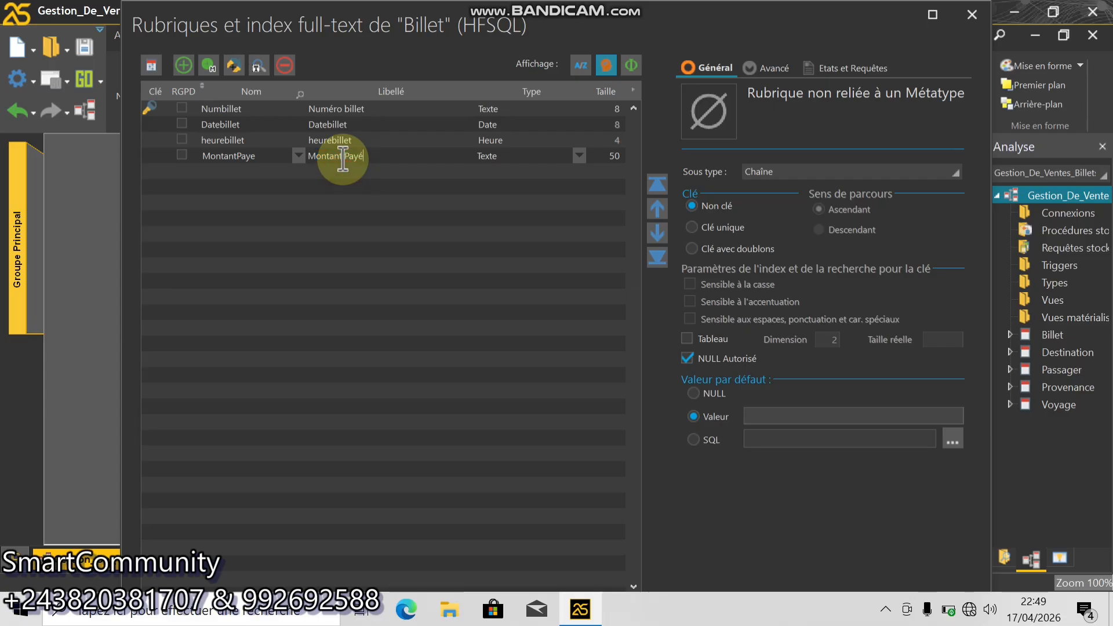
left_click(611, 159)
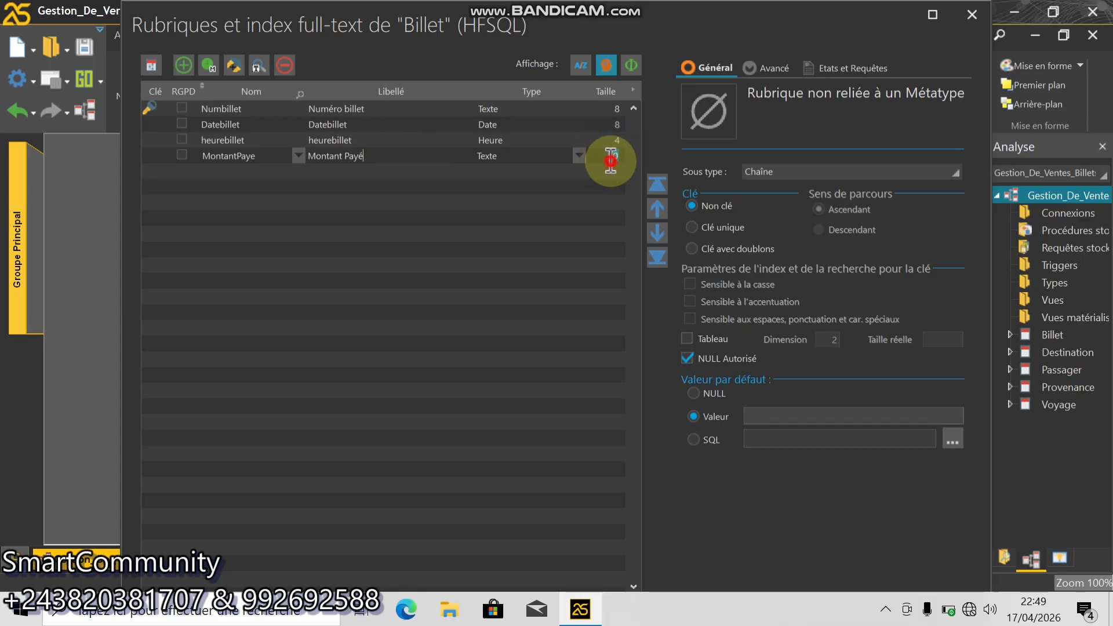
left_click(580, 155)
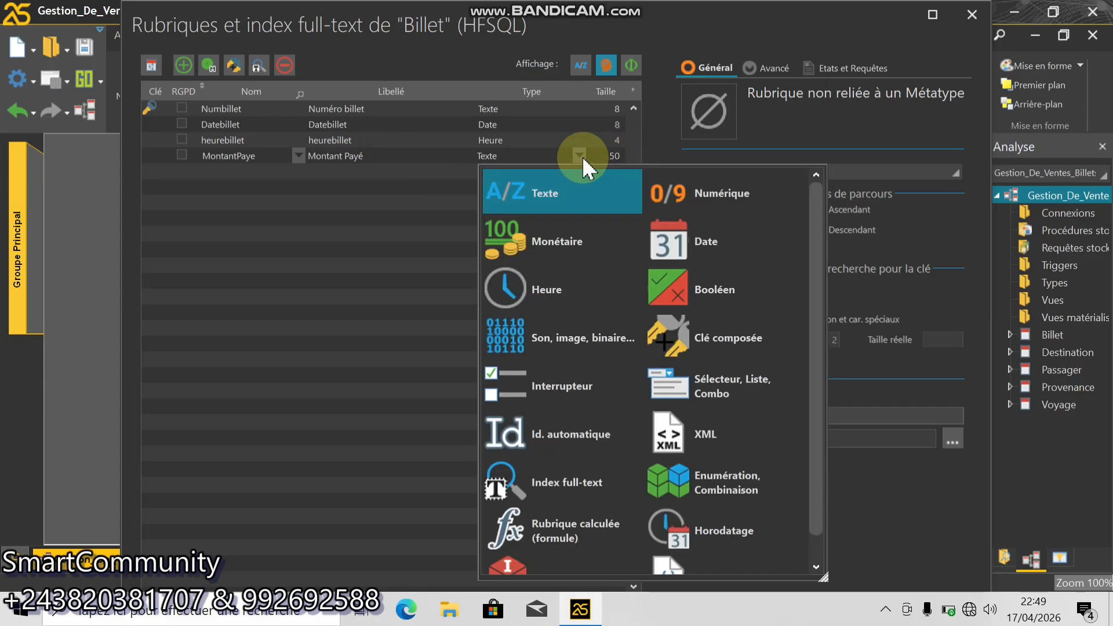
left_click(721, 206)
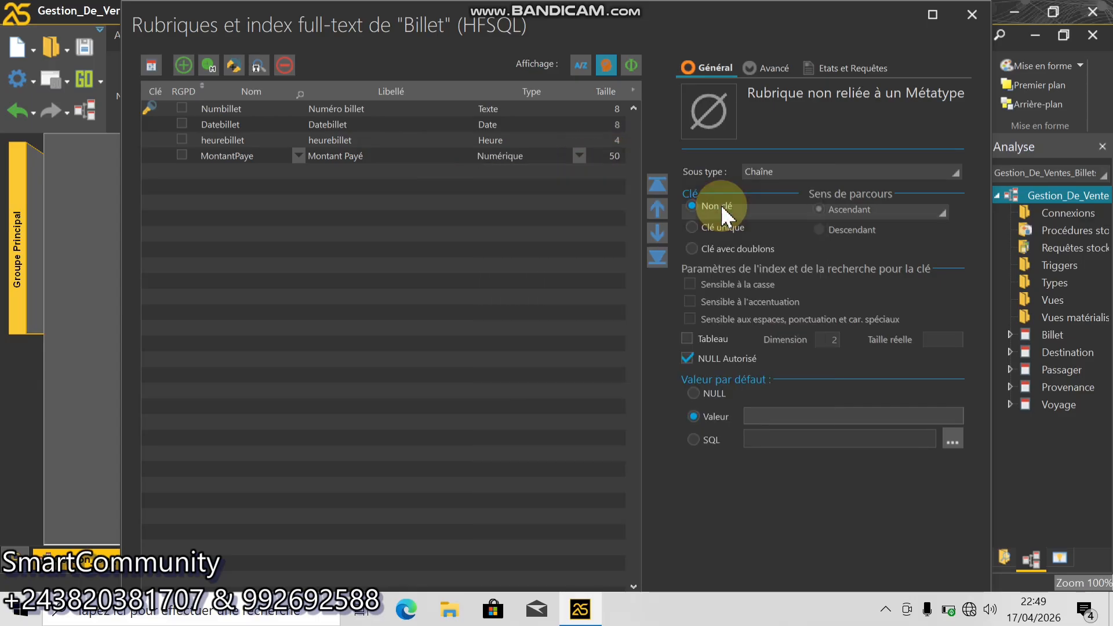
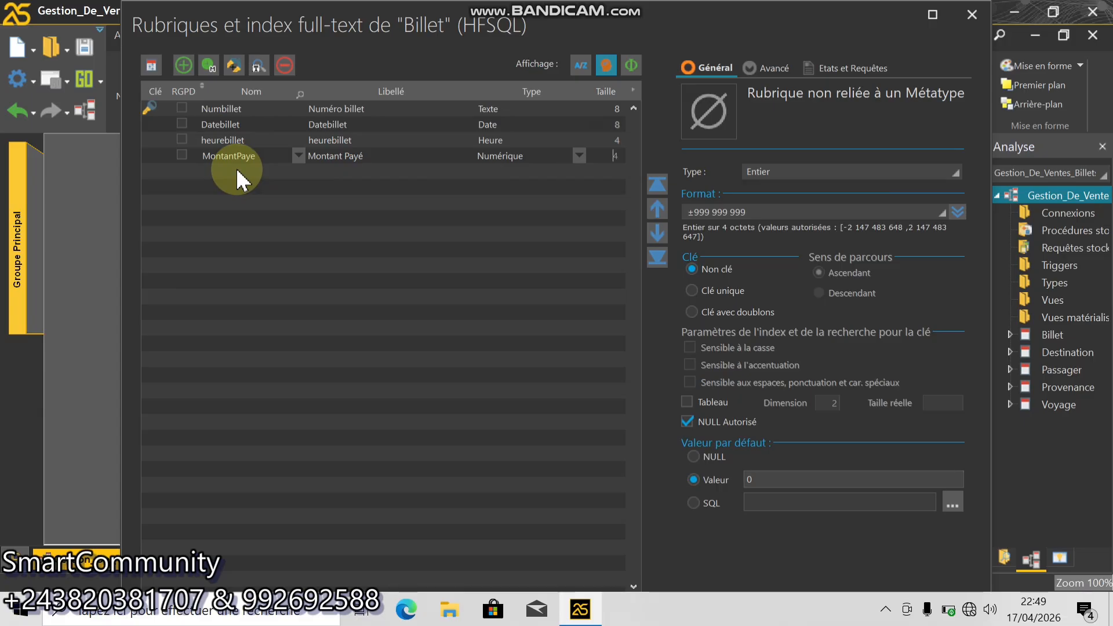
- Add a text item named Numsiege with the caption "Numéro siège" to the Billet file
left_click(238, 169)
left_click(237, 167)
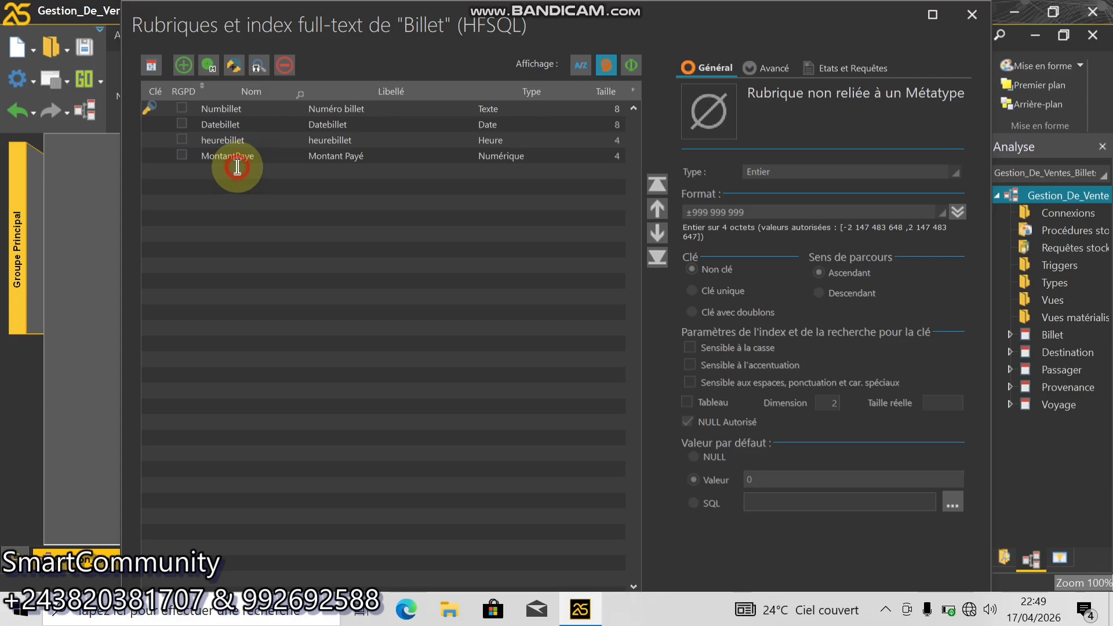
type("Num")
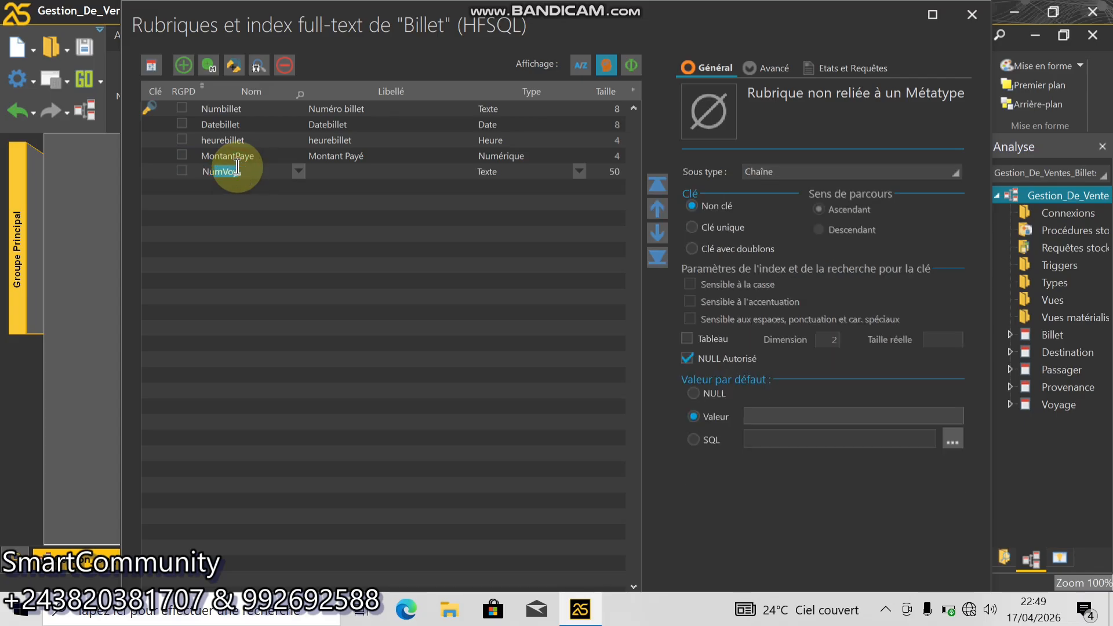
type("siege")
key("Tab")
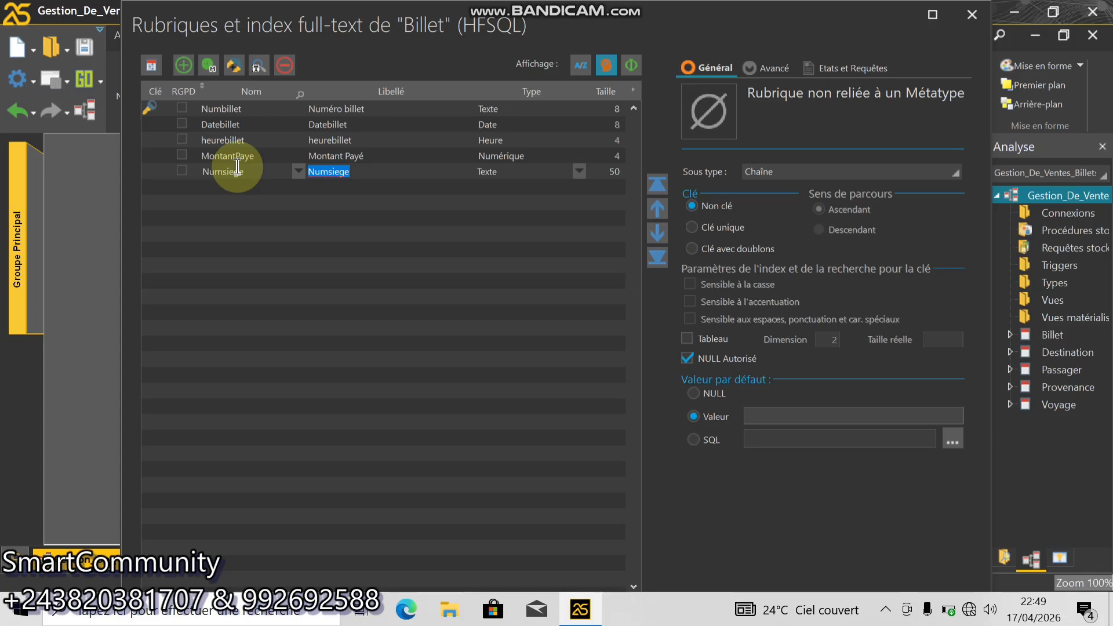
type("N")
key("BackSpace")
key("BackSpace")
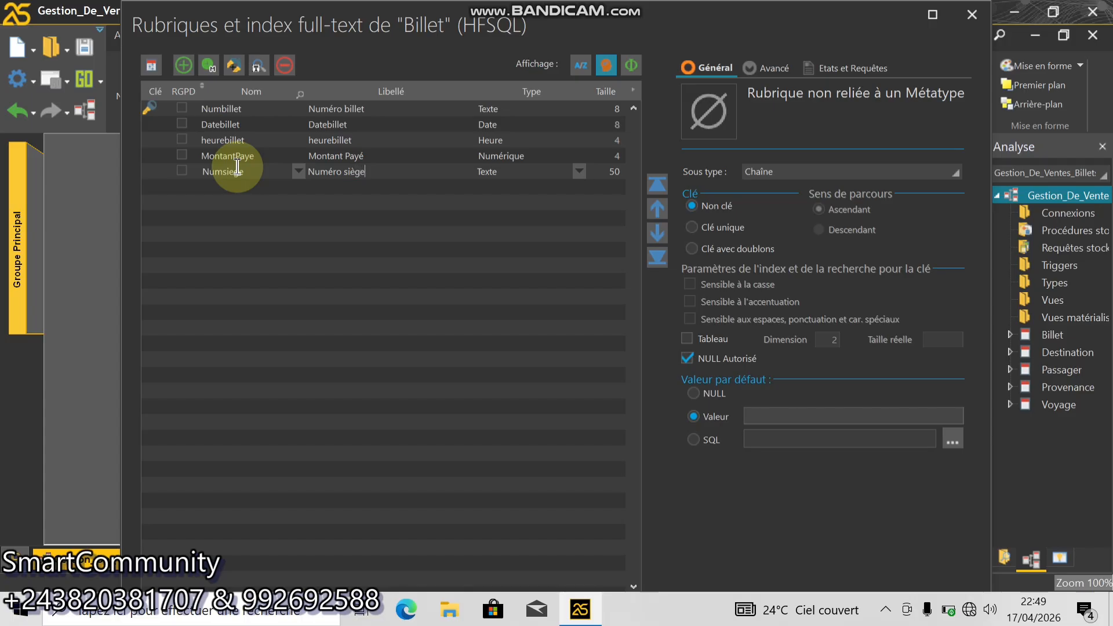
- Move the Numsiege item up to directly below Numbillet and validate the Billet file's items
left_click(155, 175)
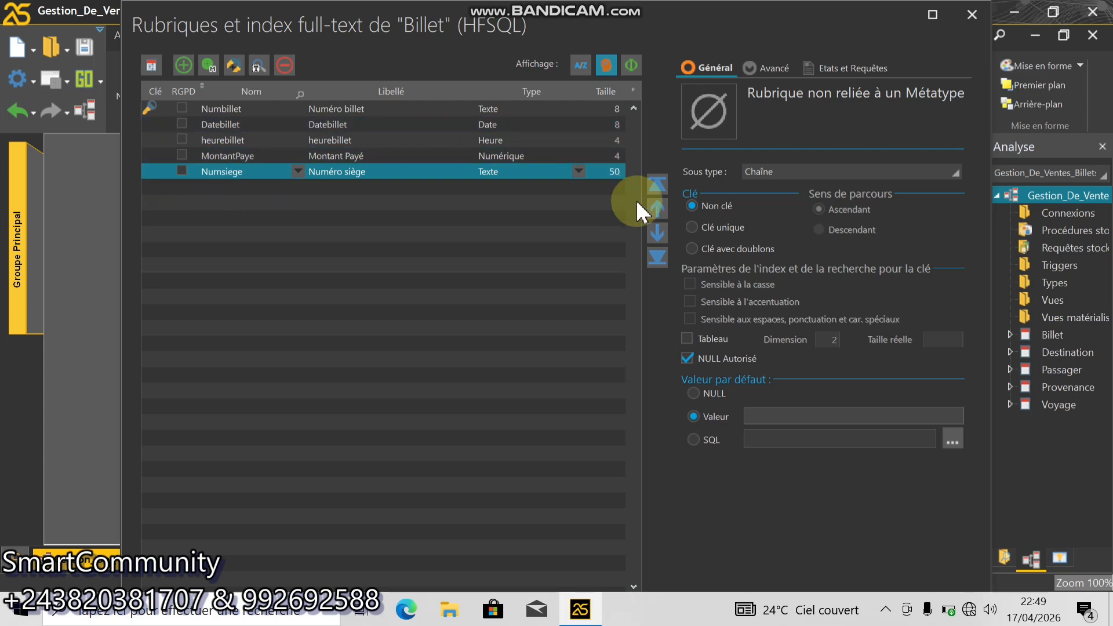
left_click(657, 207)
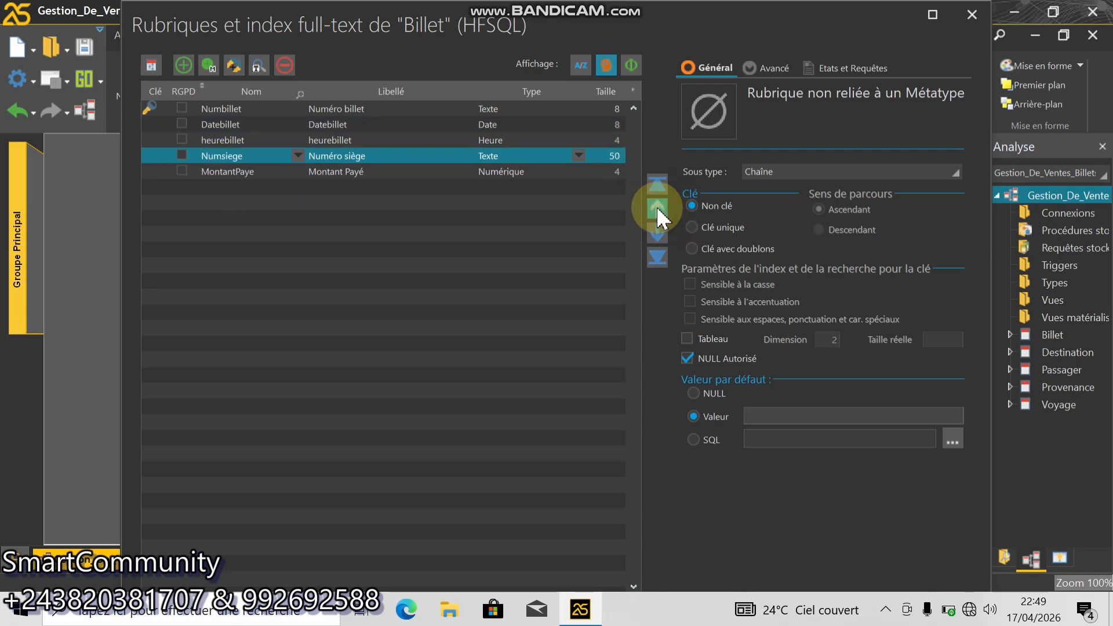
left_click(657, 207)
left_click(657, 208)
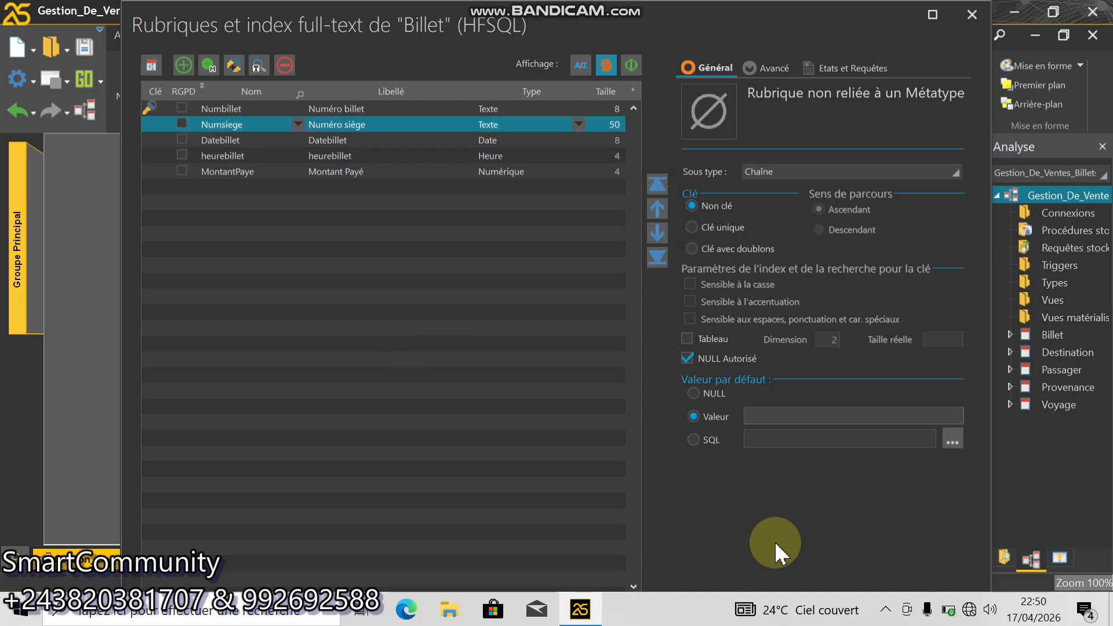
left_click_drag(704, 529, 596, 367)
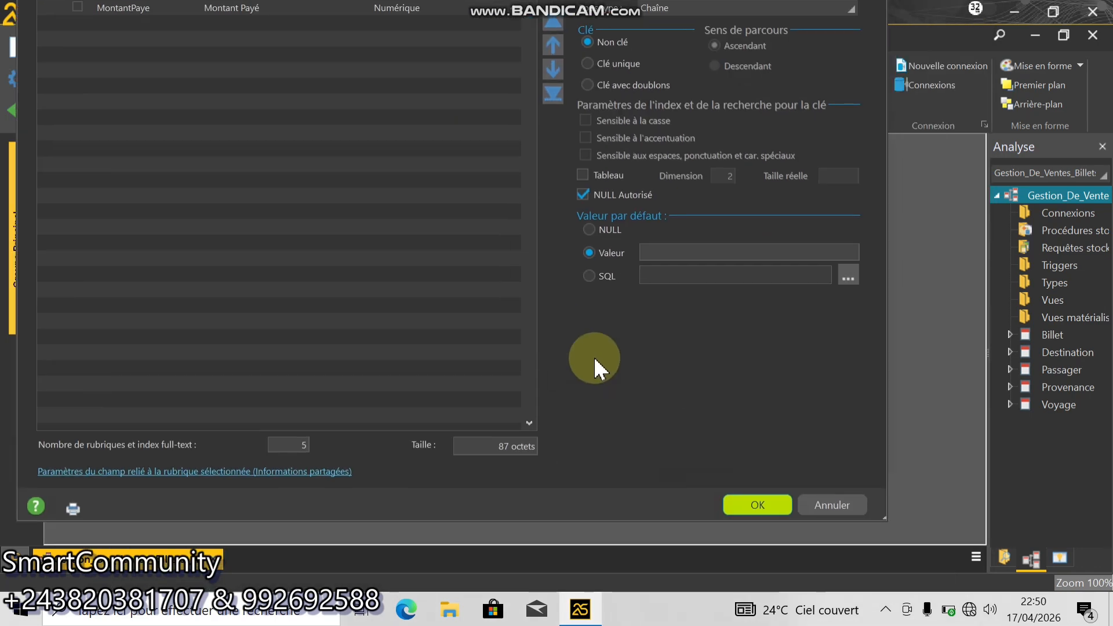
left_click(751, 502)
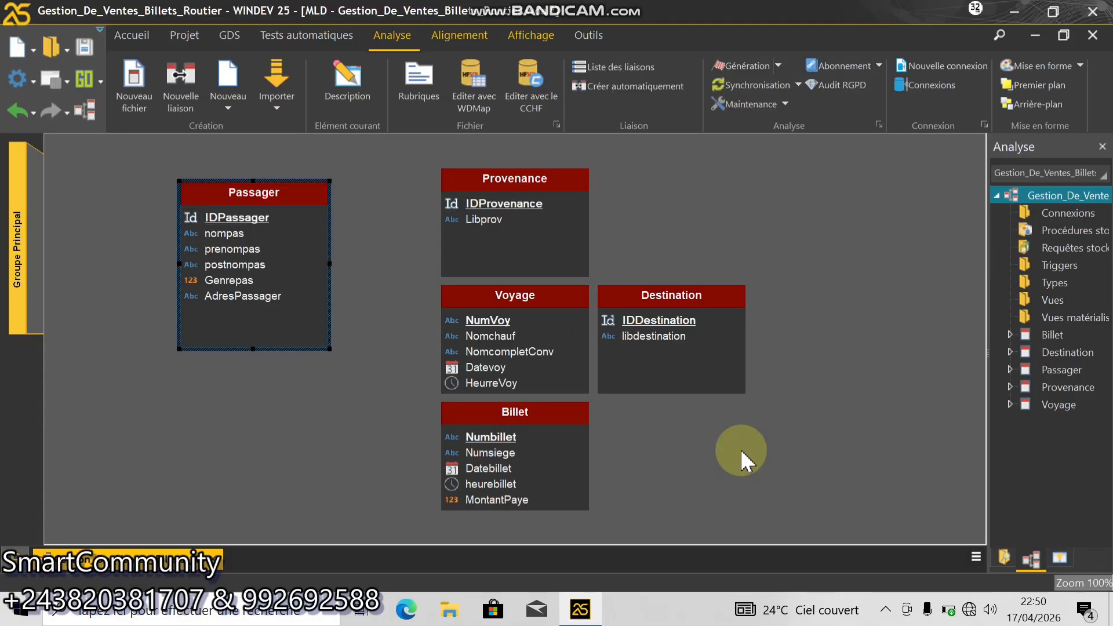
- Shorten the Passager box and rearrange the diagram with Voyage beneath Provenance and Billet beneath Passager
left_click_drag(244, 238, 211, 208)
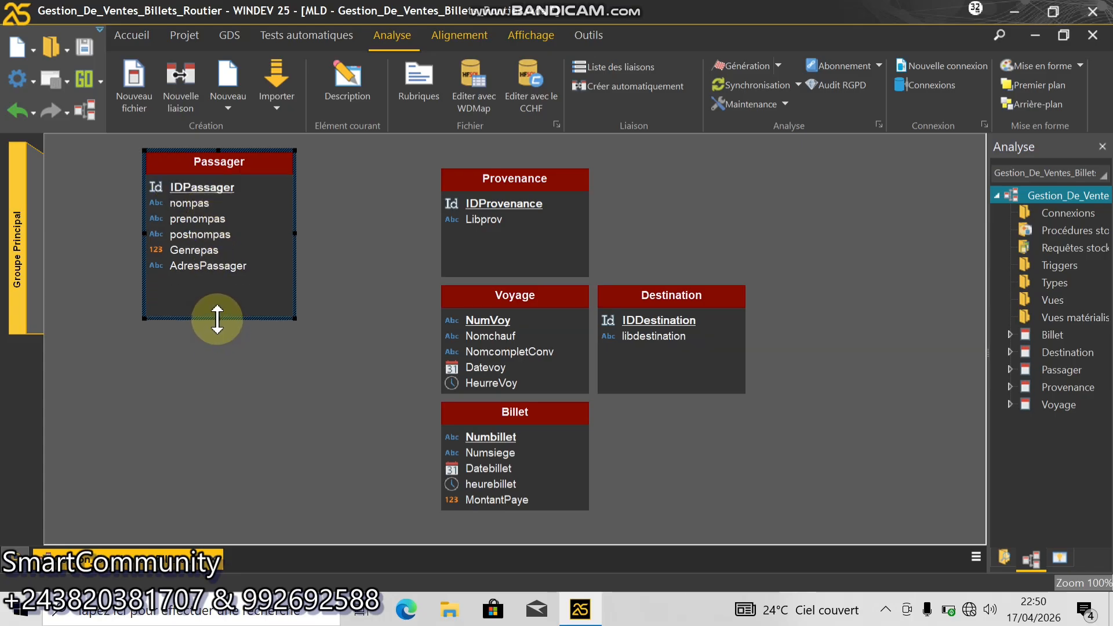
left_click_drag(217, 316, 213, 300)
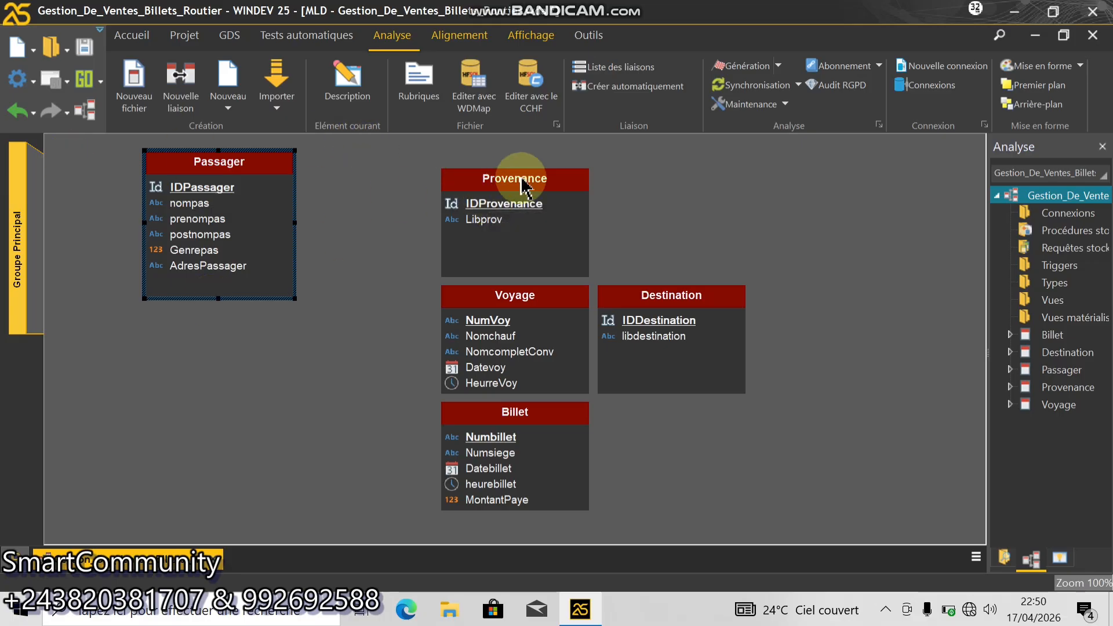
left_click_drag(519, 178, 441, 167)
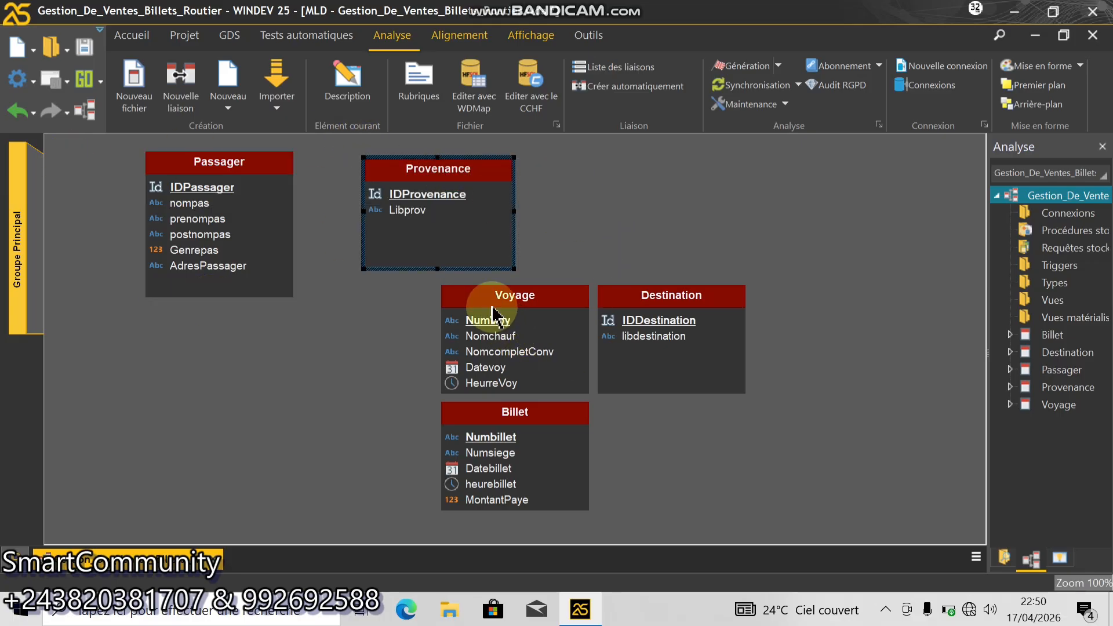
left_click_drag(477, 314, 394, 314)
left_click_drag(498, 439, 196, 378)
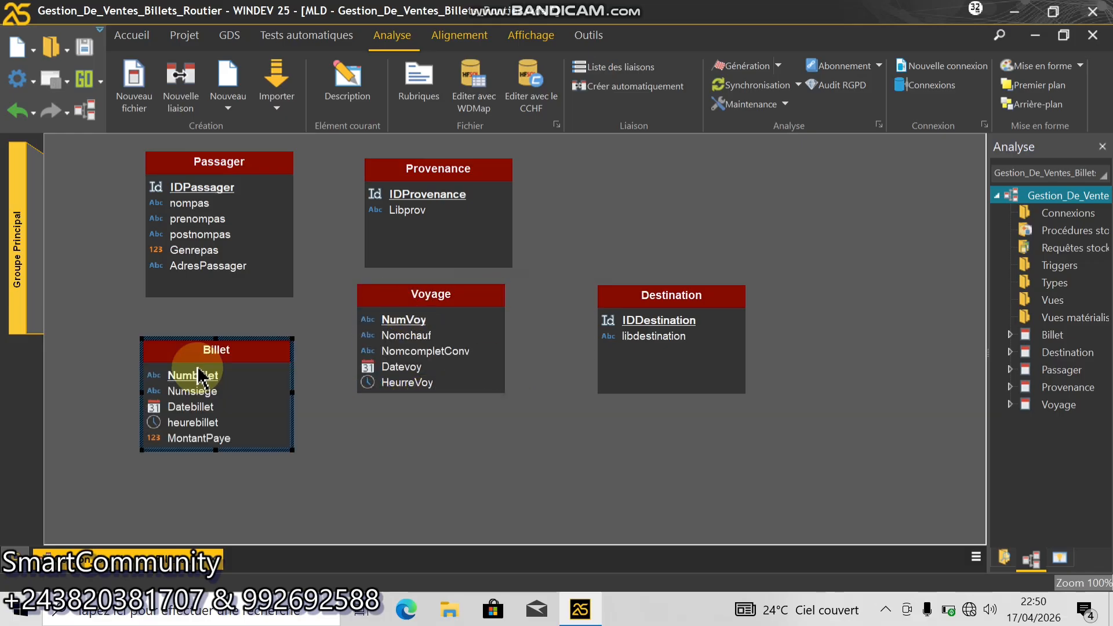
- Move the Destination file up, well to the right of Provenance, and shorten its box
left_click(658, 303)
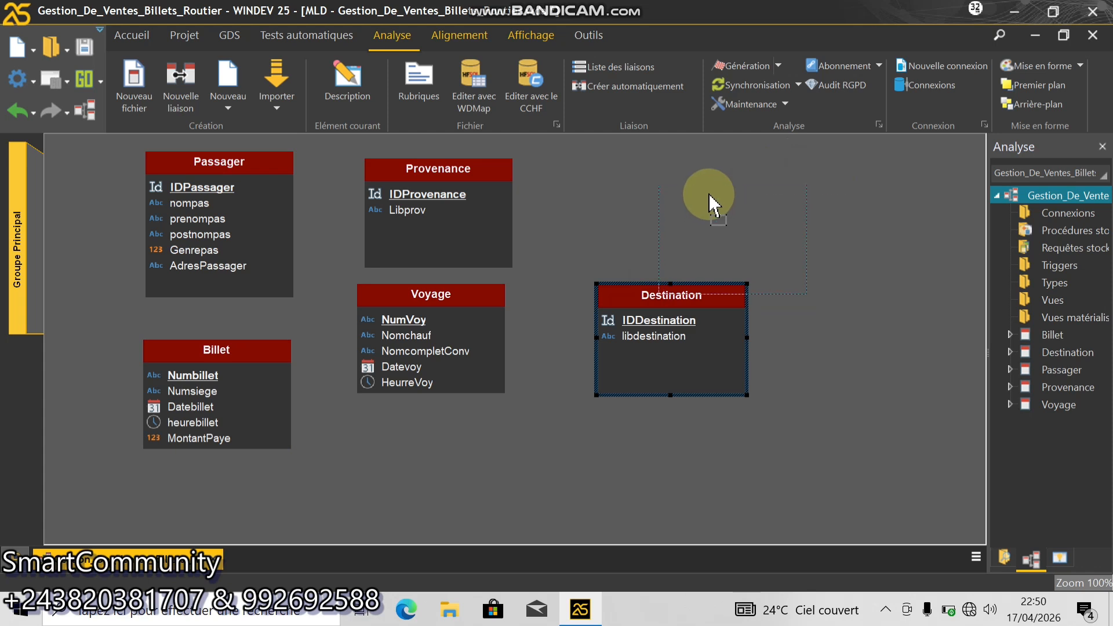
left_click_drag(612, 331, 666, 229)
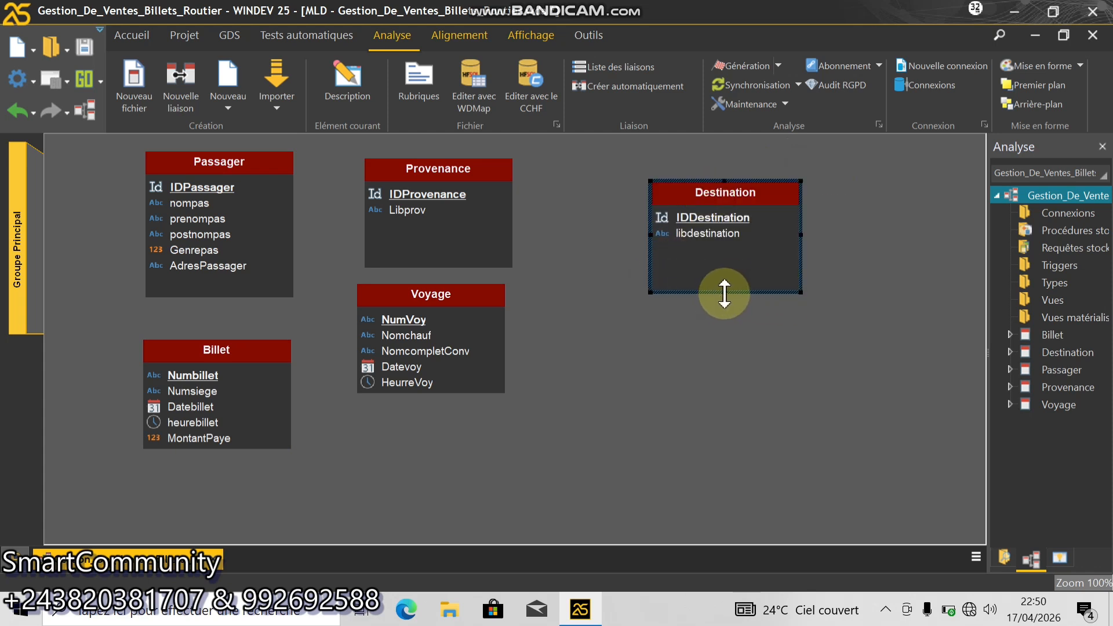
left_click_drag(723, 292, 721, 267)
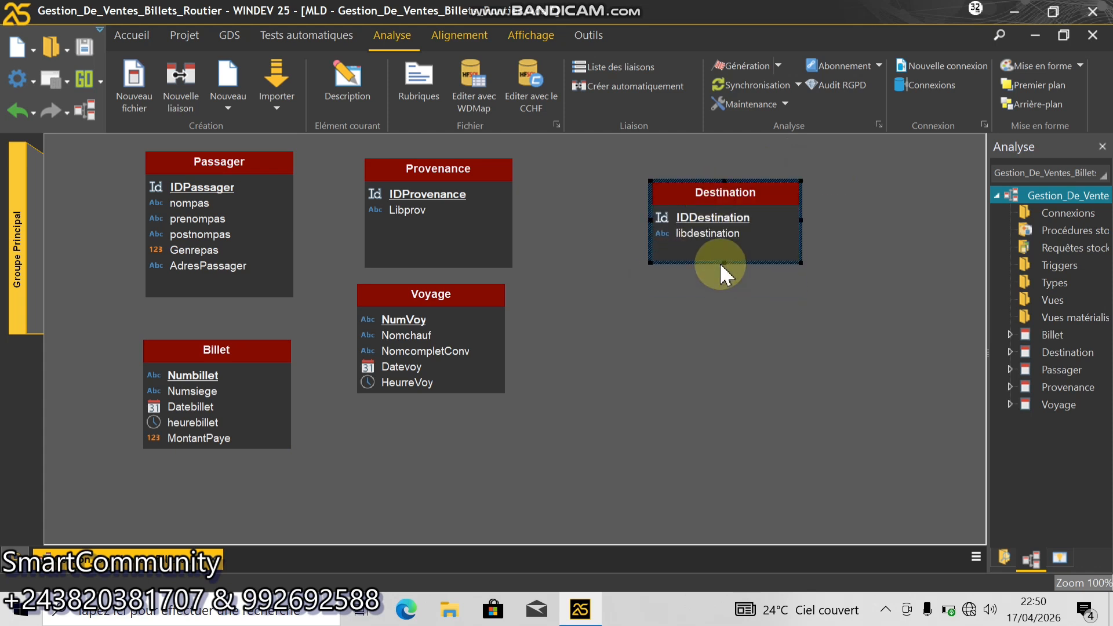
- Lengthen the Voyage box downward and place the Billet file just to the right of Voyage
left_click(394, 319)
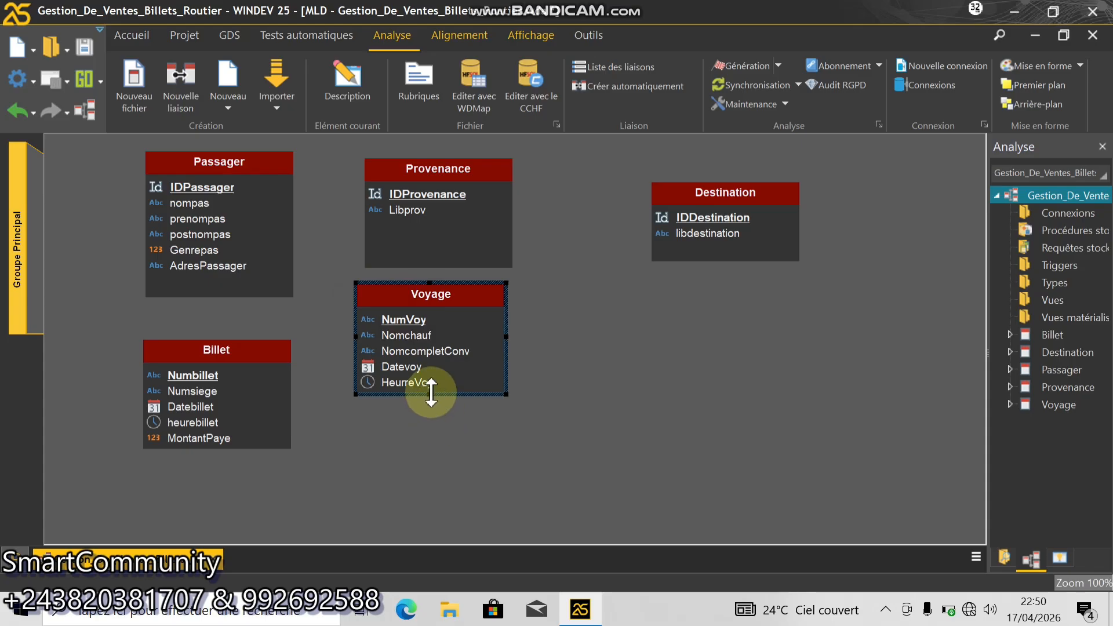
left_click_drag(429, 394, 440, 439)
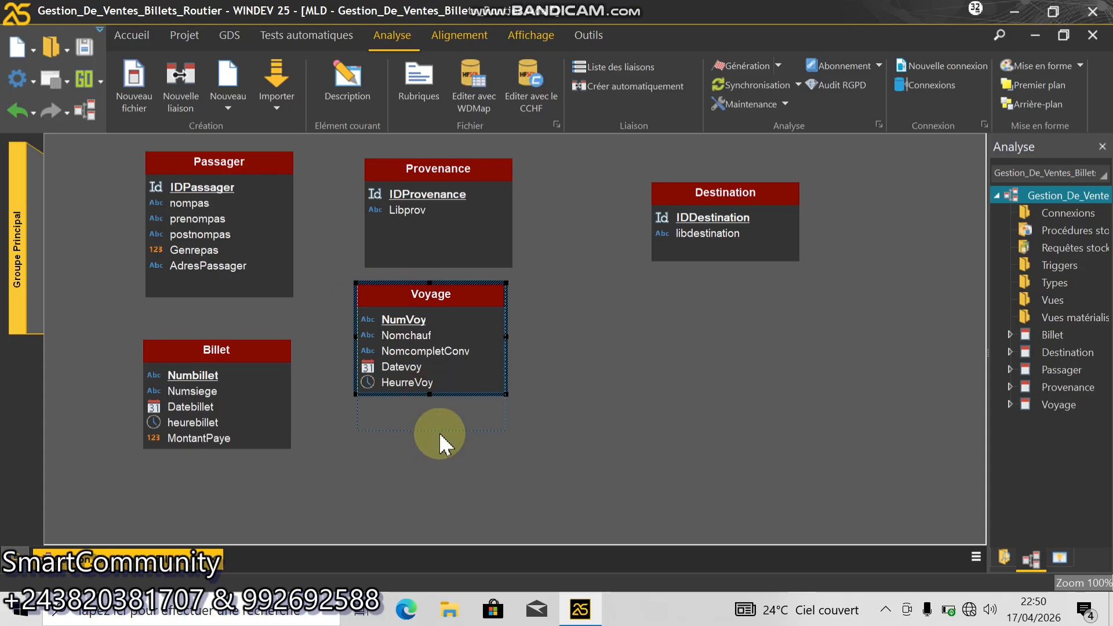
left_click_drag(203, 363, 592, 337)
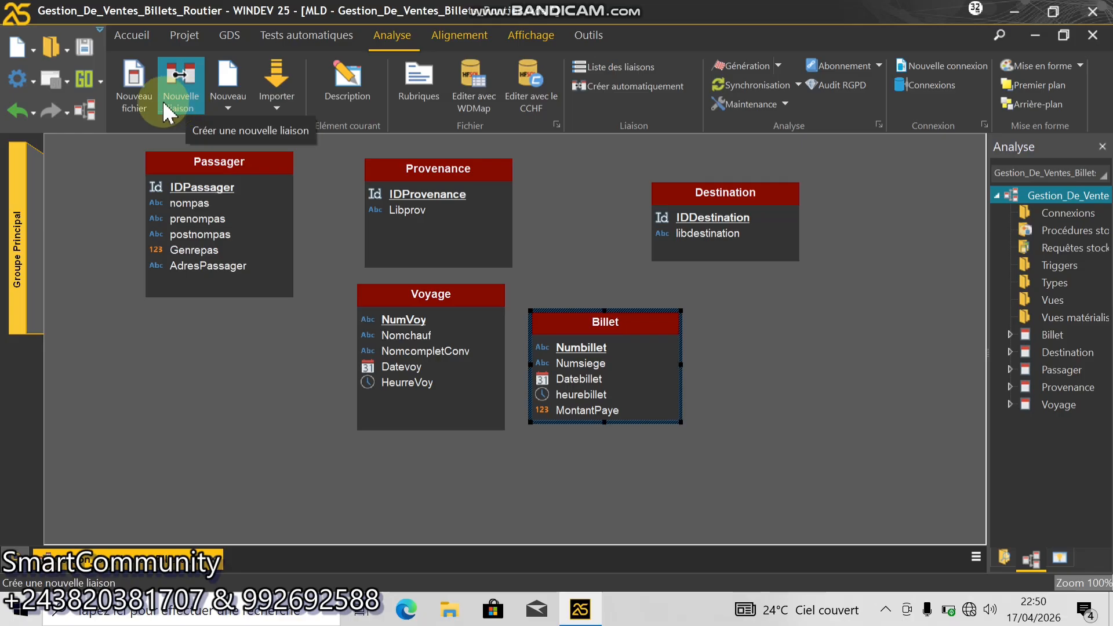
- Create a new data file named Utilisateur with no automatic identifier, keeping the caption "Utilisateur"
left_click(139, 98)
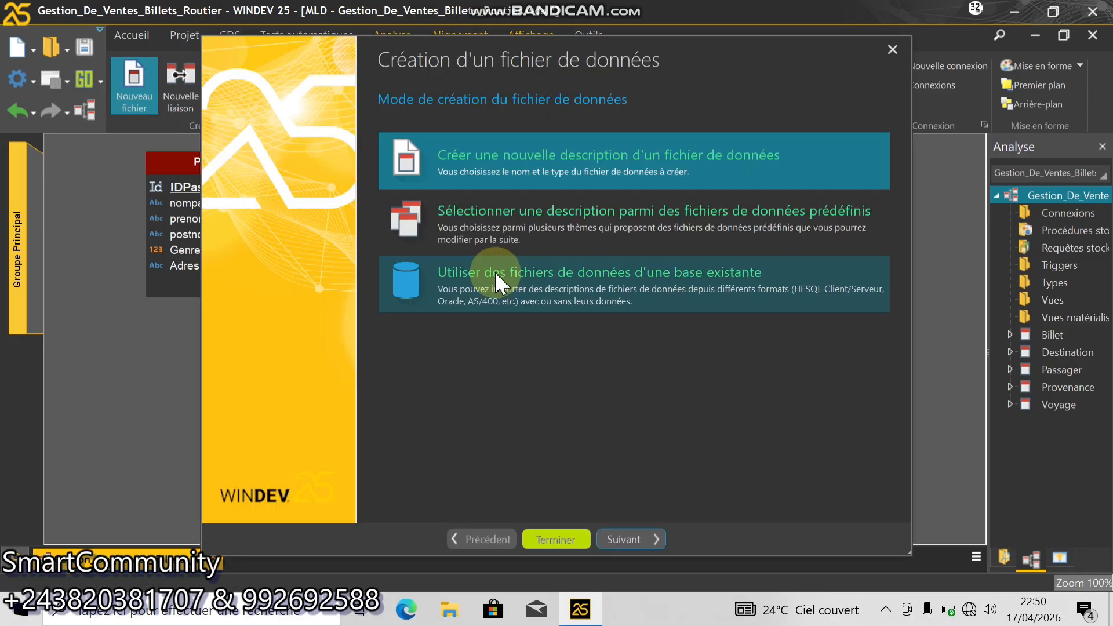
left_click(626, 541)
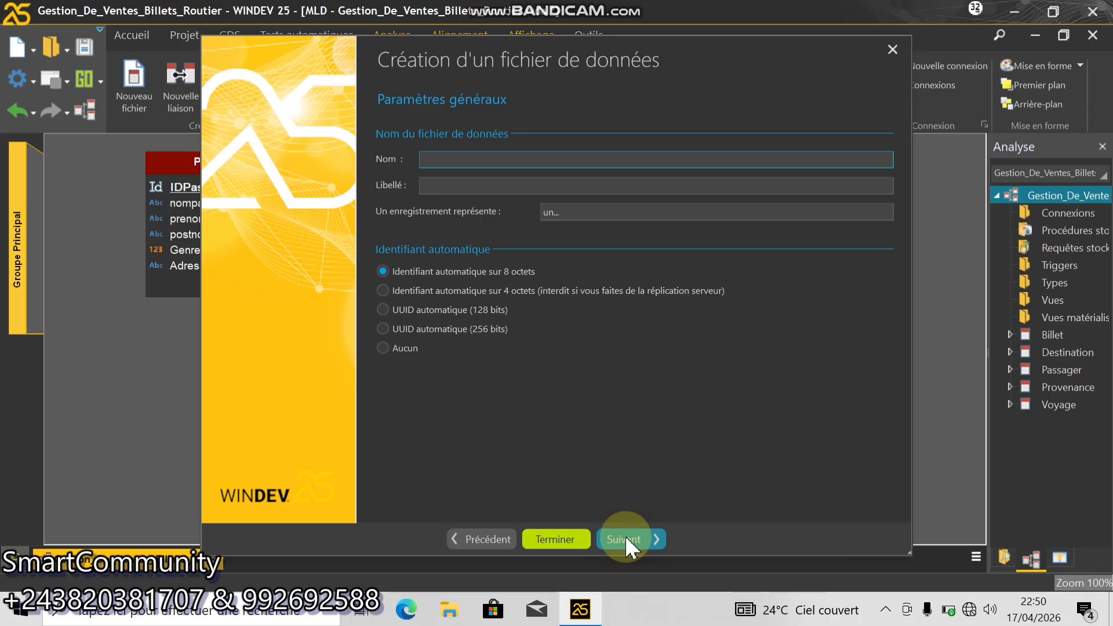
type("Uti")
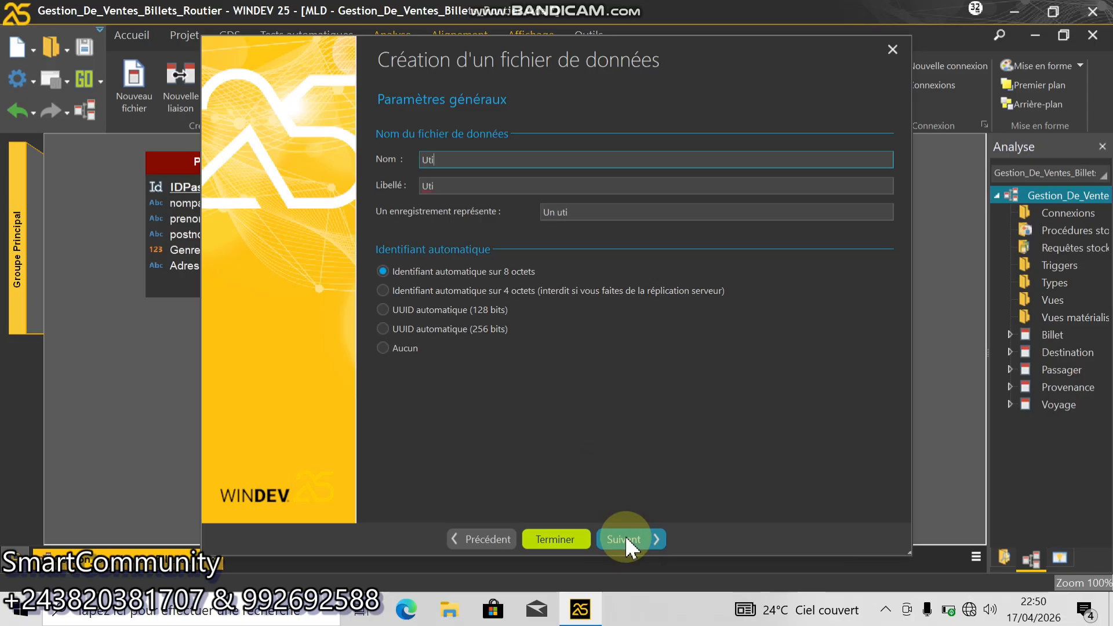
type("lisateur")
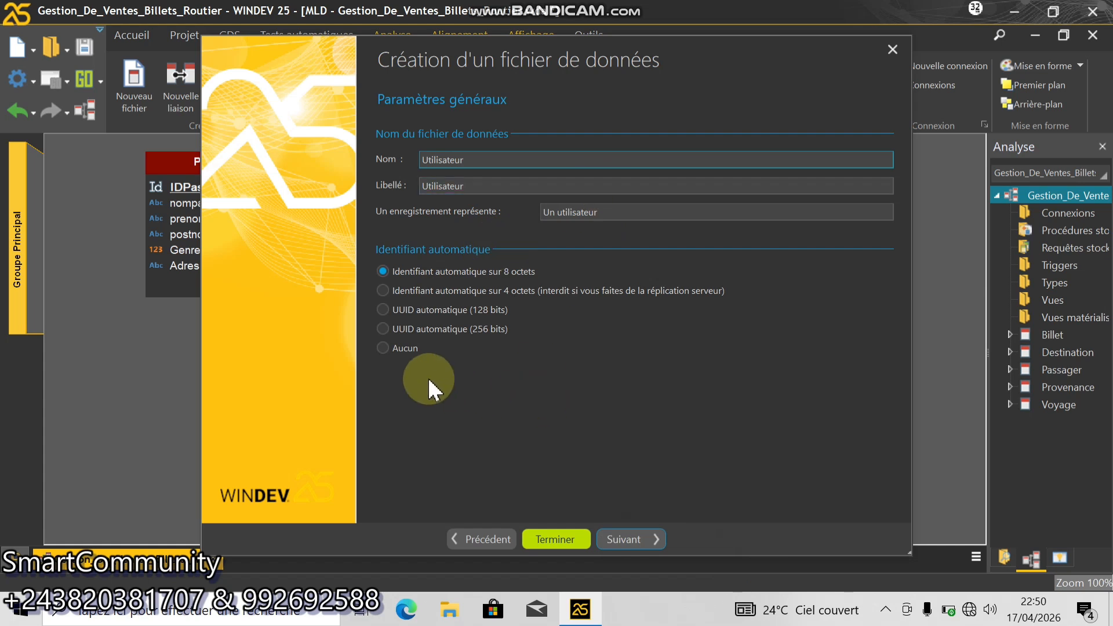
left_click(406, 350)
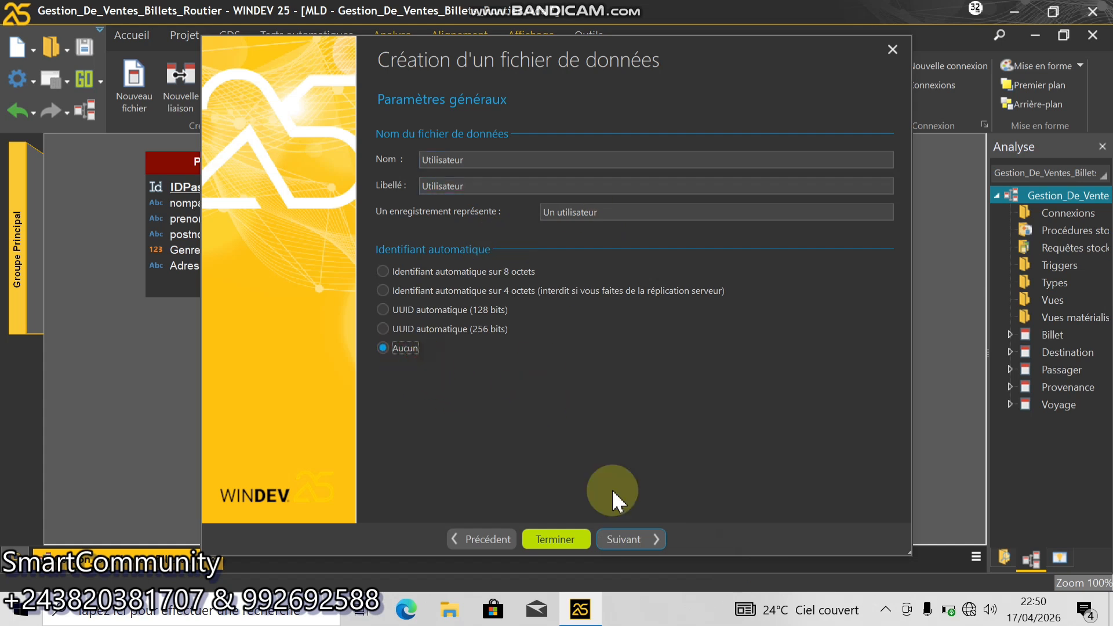
left_click(624, 539)
left_click(624, 539)
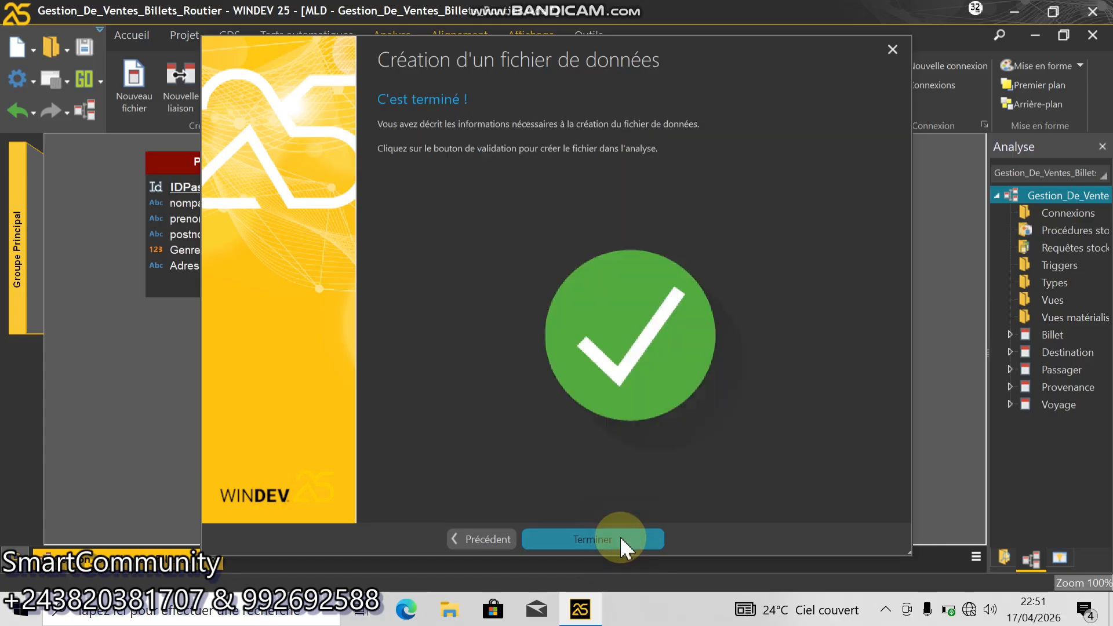
left_click(618, 544)
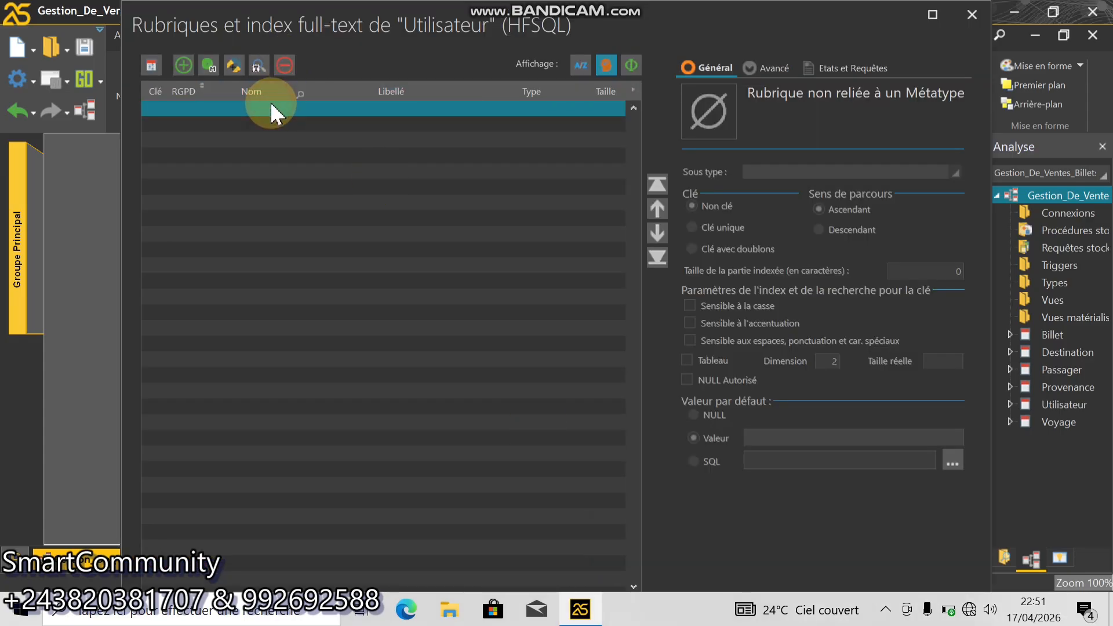
- Add a text item LoginUtilisateur to the Utilisateur file with caption "Login Utilisateur" and size 20, and make it a unique key
left_click(272, 107)
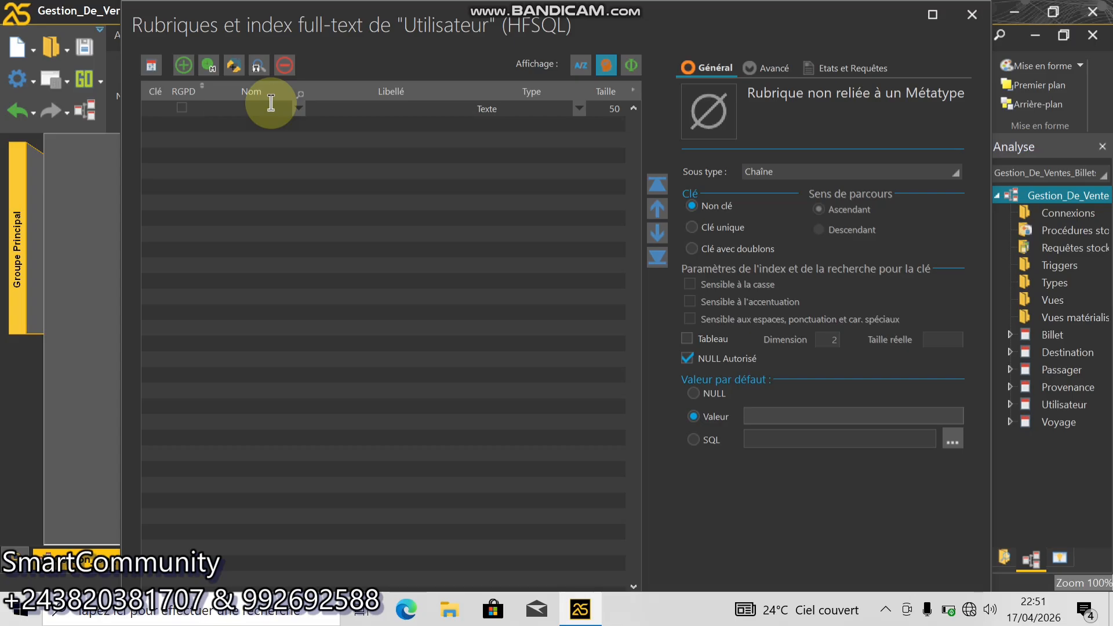
type("LoginUtilisateur")
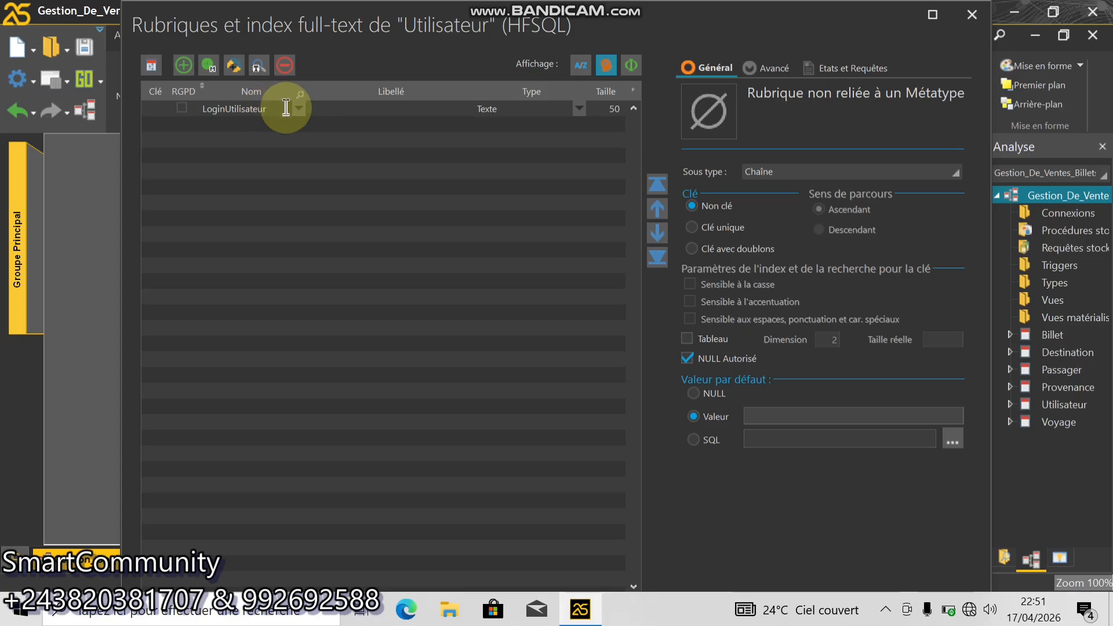
left_click(351, 109)
left_click(335, 112)
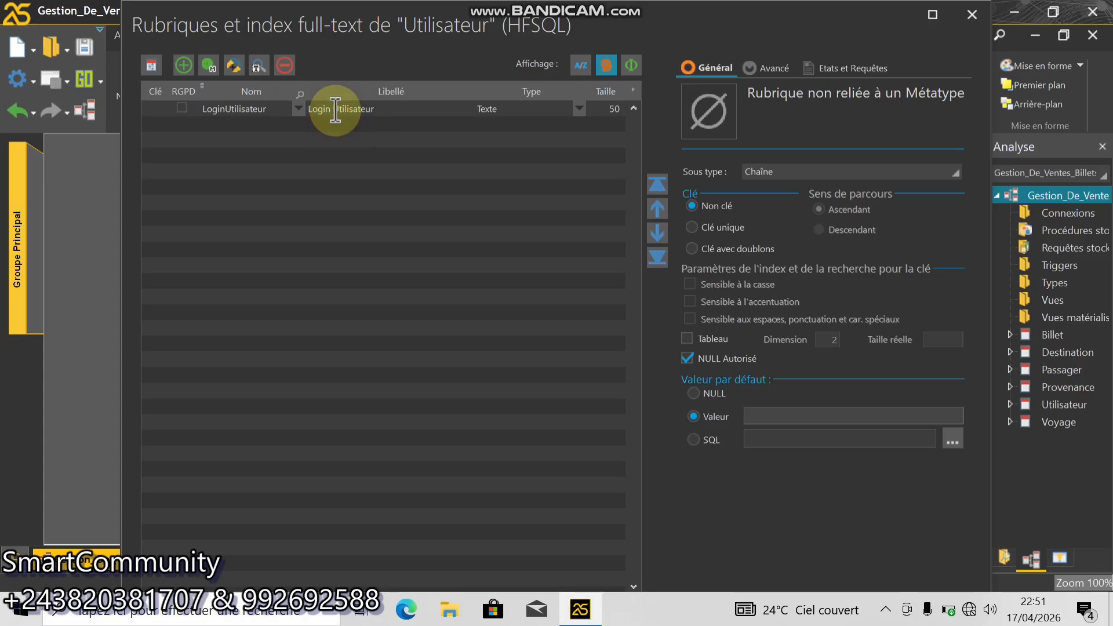
left_click(604, 110)
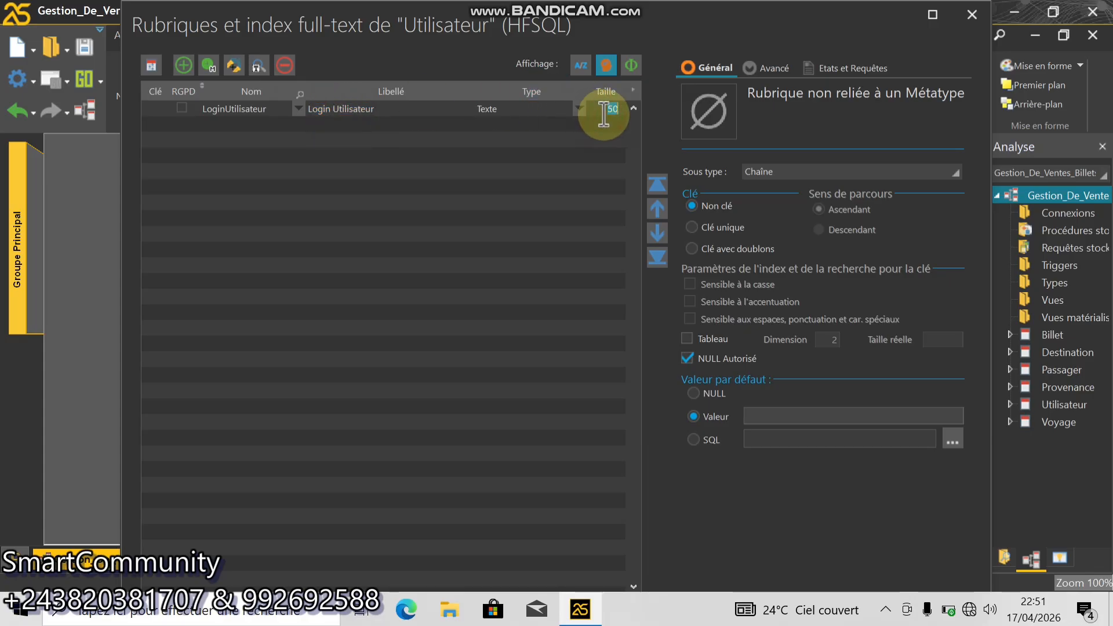
type("20")
left_click(164, 110)
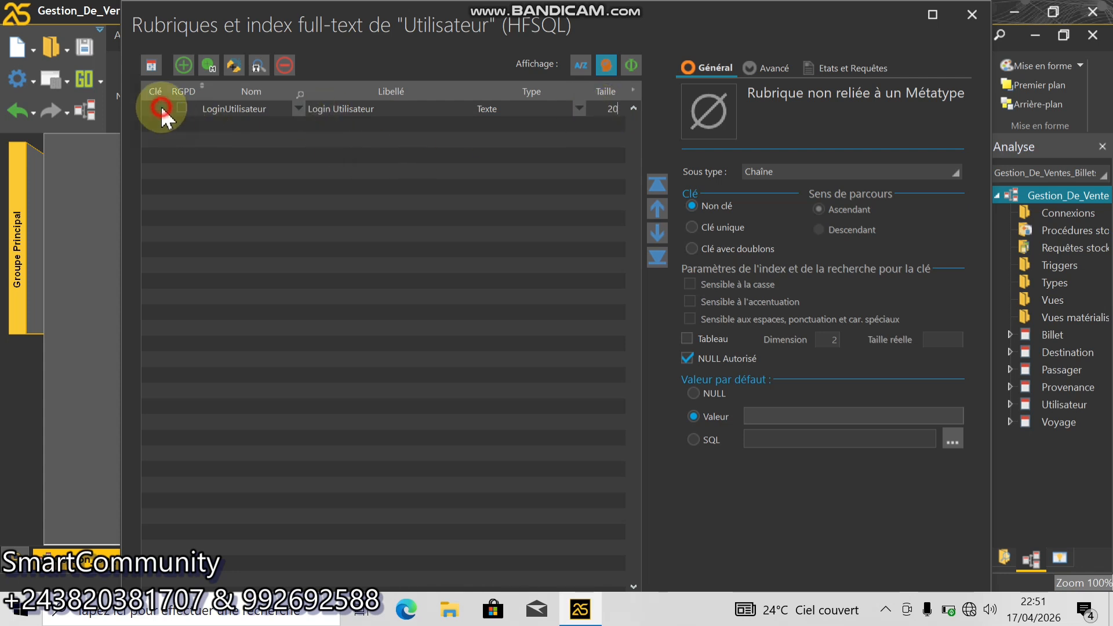
left_click(726, 228)
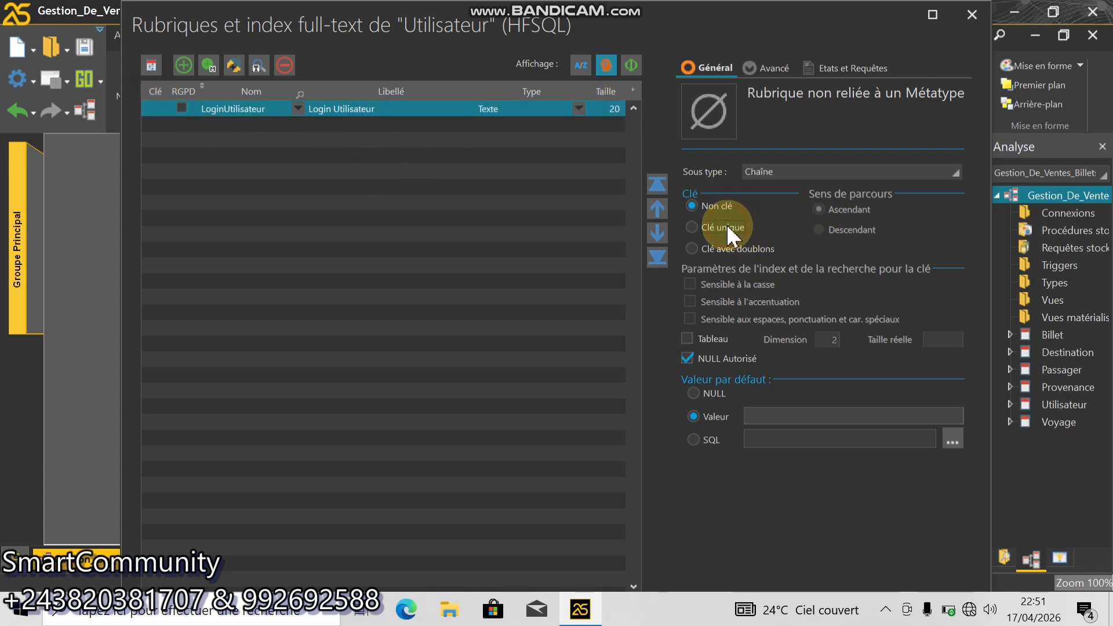
- Add a second text item named NomcompletUtil with the caption "Nom complet utilisateur"
left_click(253, 123)
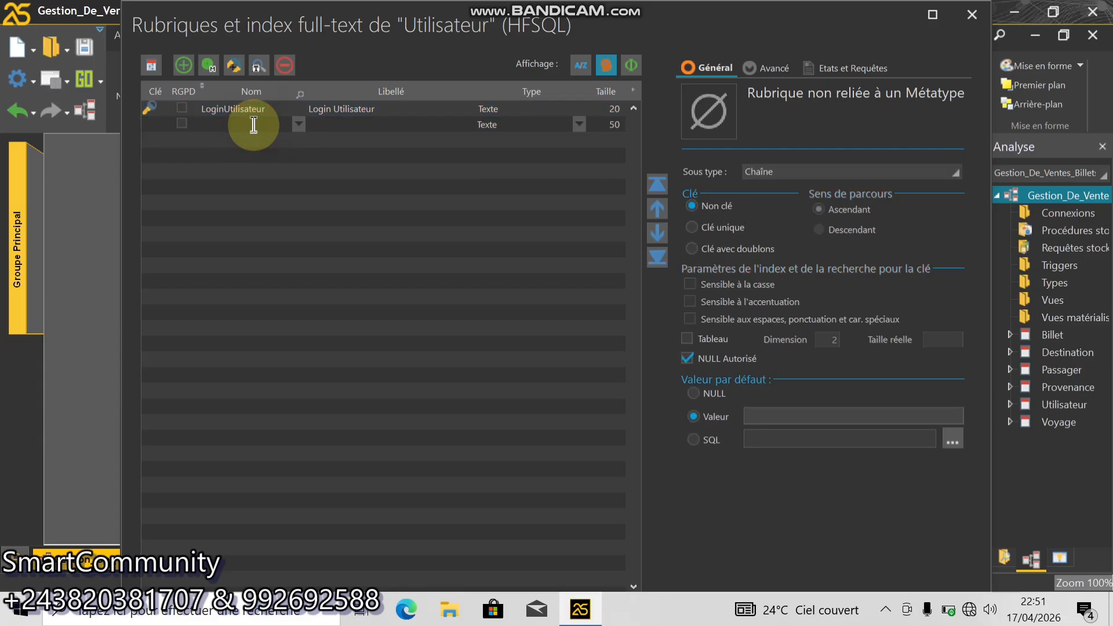
type("Nomcomple")
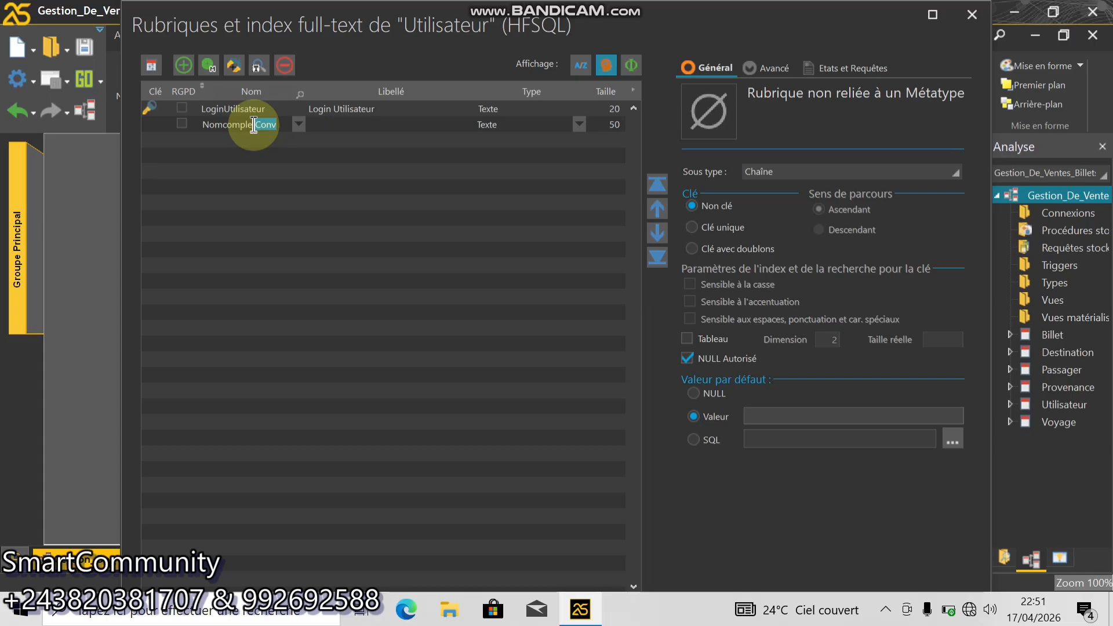
type("Util")
key("Tab")
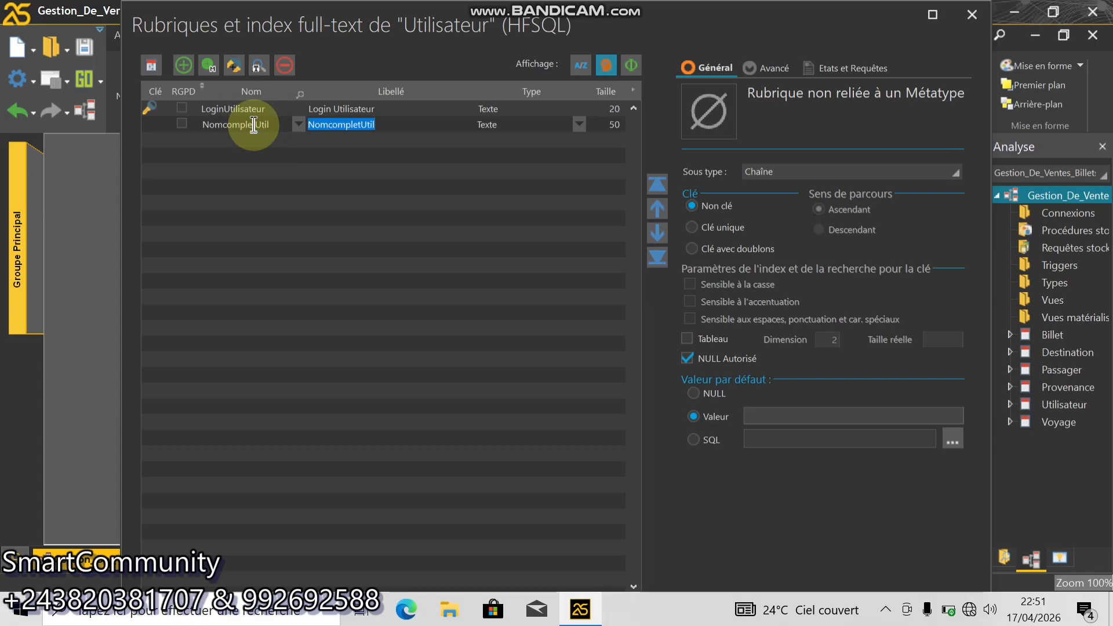
type("Nom co")
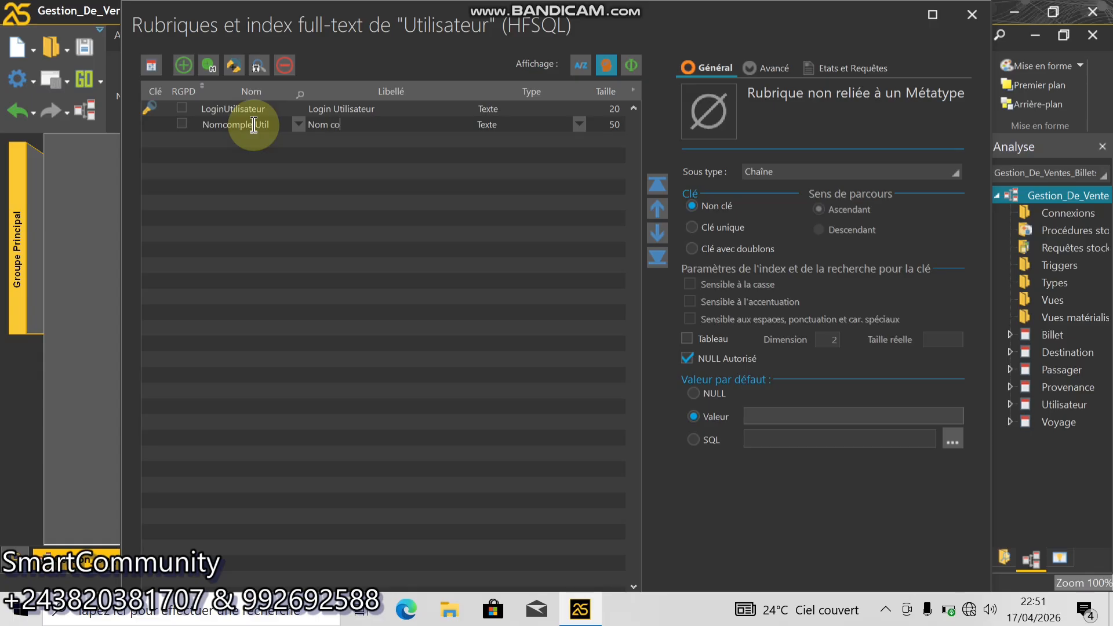
type("mplet utilisateur")
key("Return")
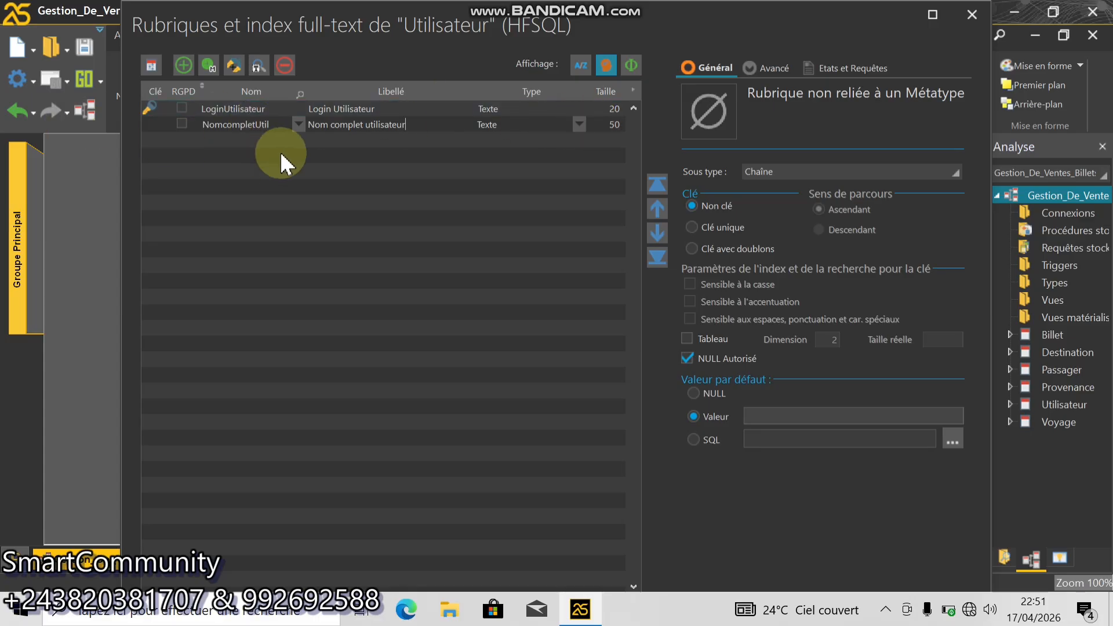
- Add a third item named ProfilUtilisateur to the Utilisateur file
left_click(242, 141)
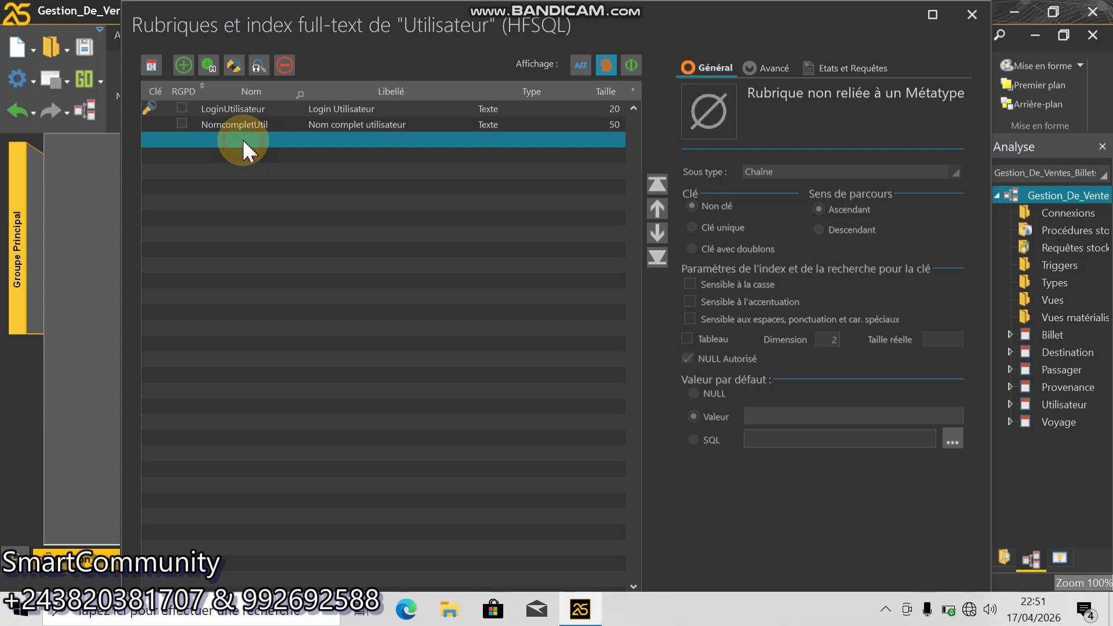
left_click(242, 140)
type("P")
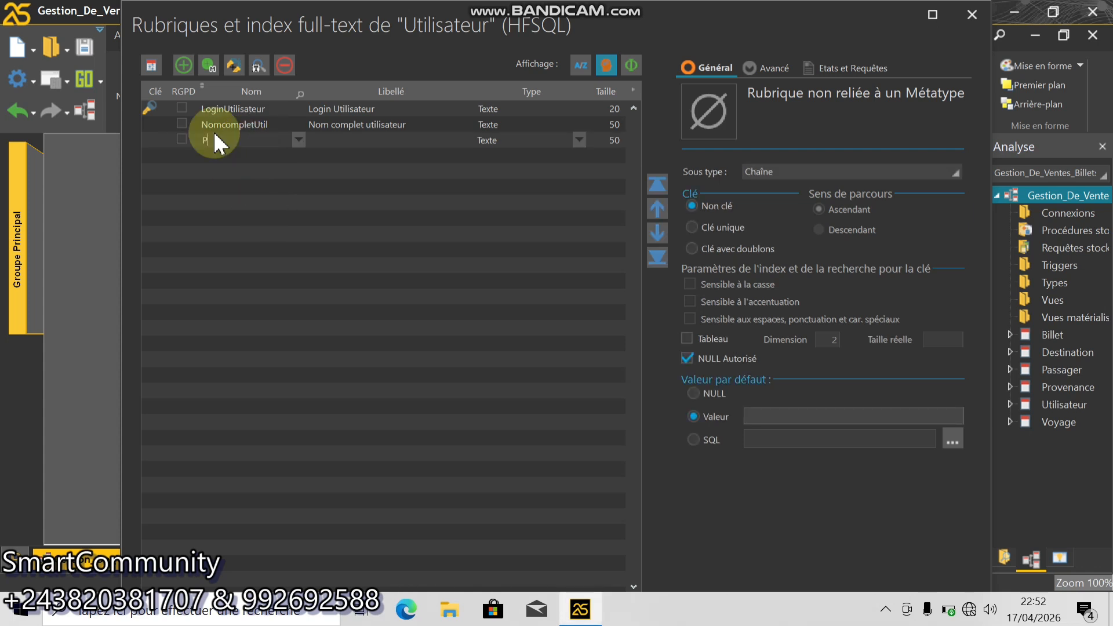
key("BackSpace")
type("ProfilUtil")
type("li")
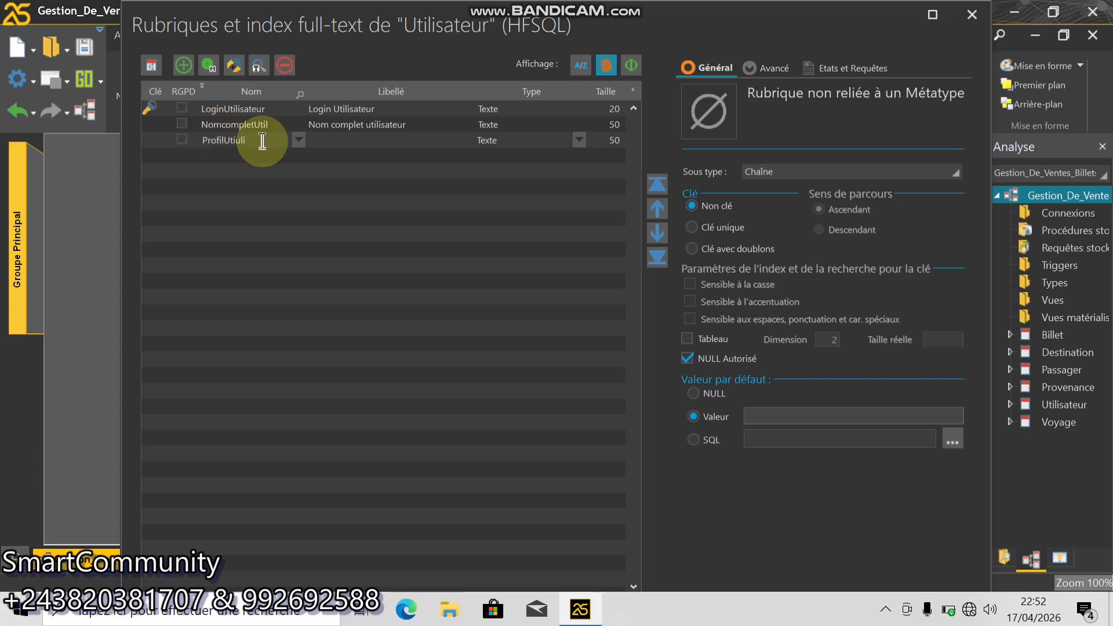
key("BackSpace")
key("BackSpace")
key("BackSpace")
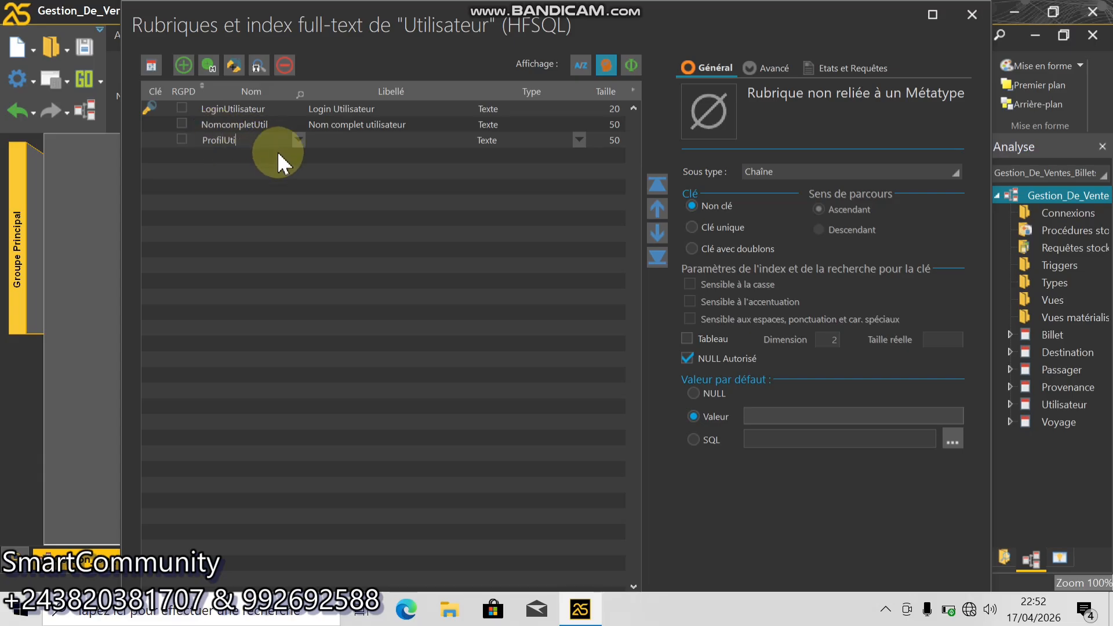
type("lisateur")
- Set the caption of the ProfilUtilisateur item to "Profil utilisateur"
key("Tab")
type("Profi")
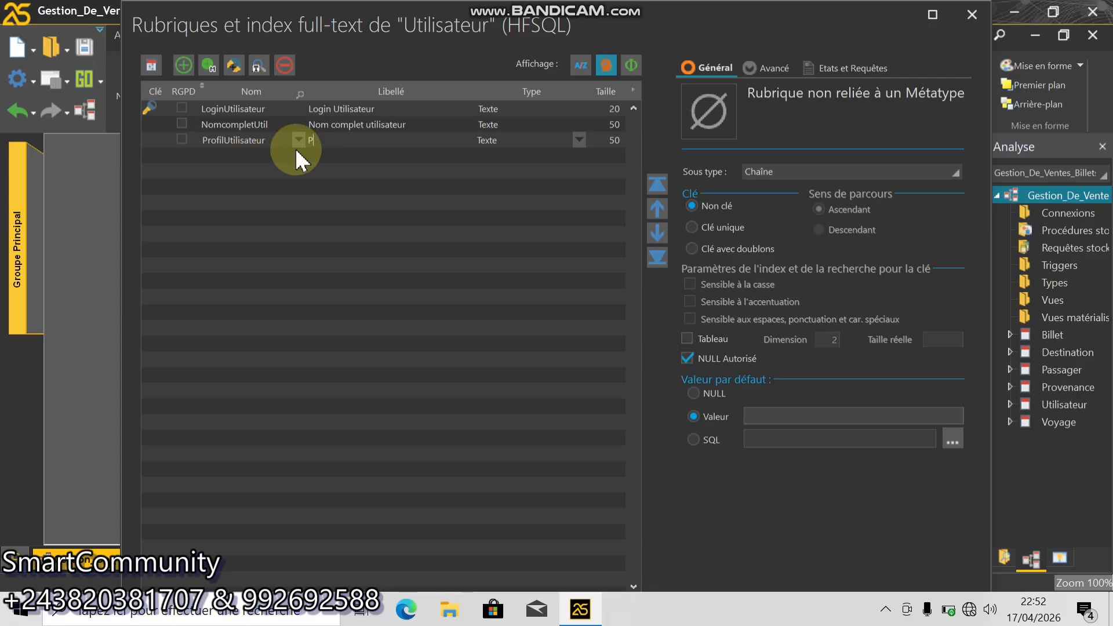
type("l utiulisateur")
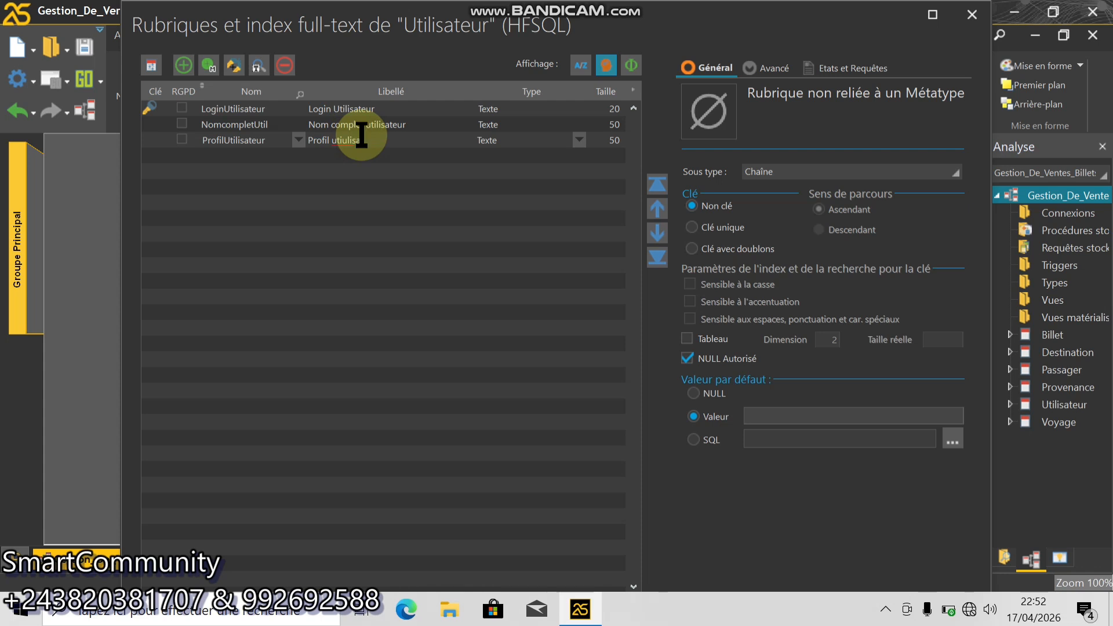
key("BackSpace")
key("BackSpace")
key("BackSpace")
key("BackSpace")
key("BackSpace")
type("lisateur")
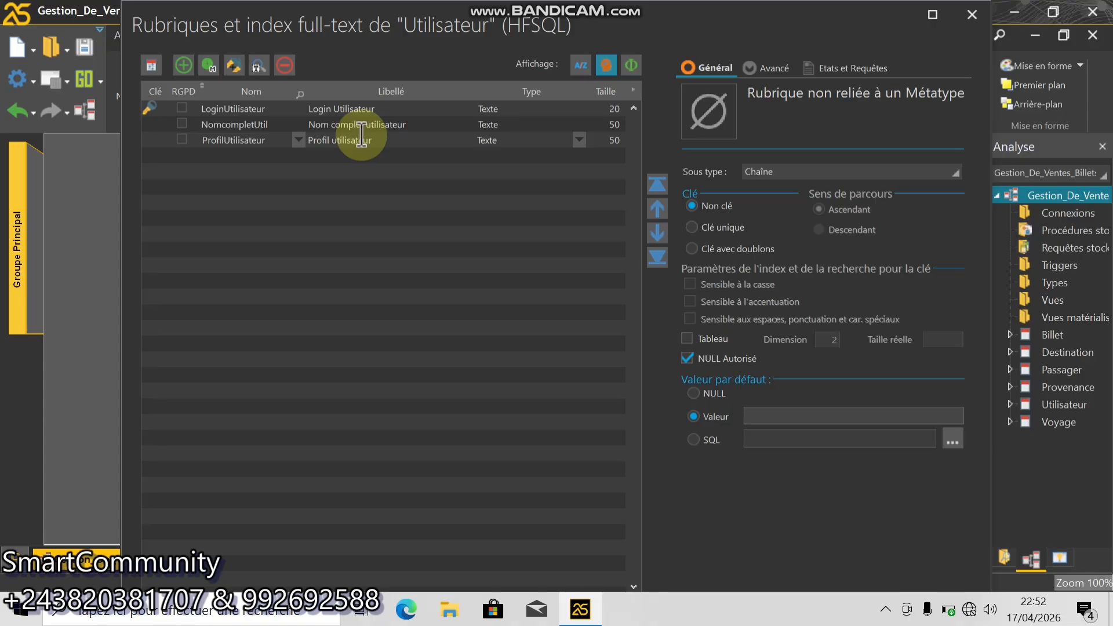
- Change the type of the ProfilUtilisateur item to Interrupteur
left_click(579, 141)
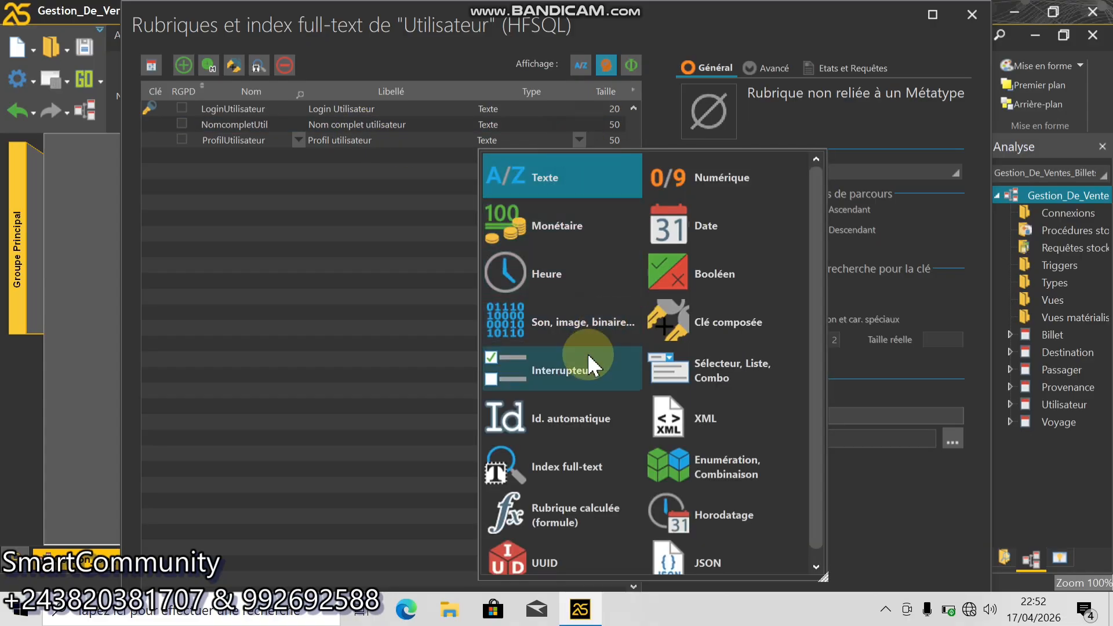
left_click(560, 387)
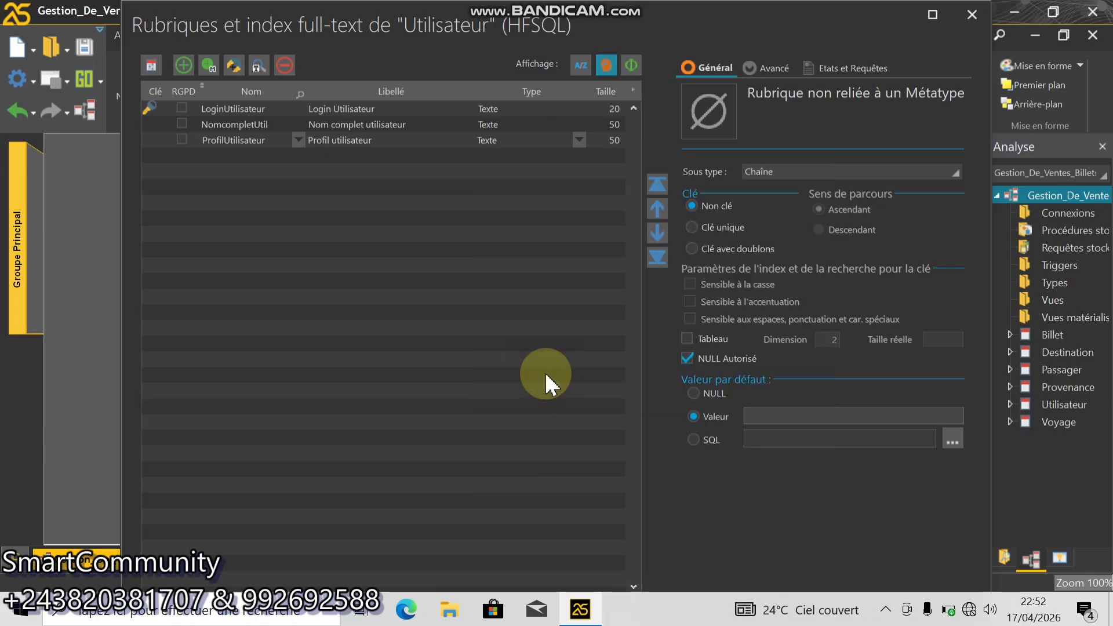
left_click_drag(734, 548, 355, 156)
left_click_drag(333, 96, 752, 552)
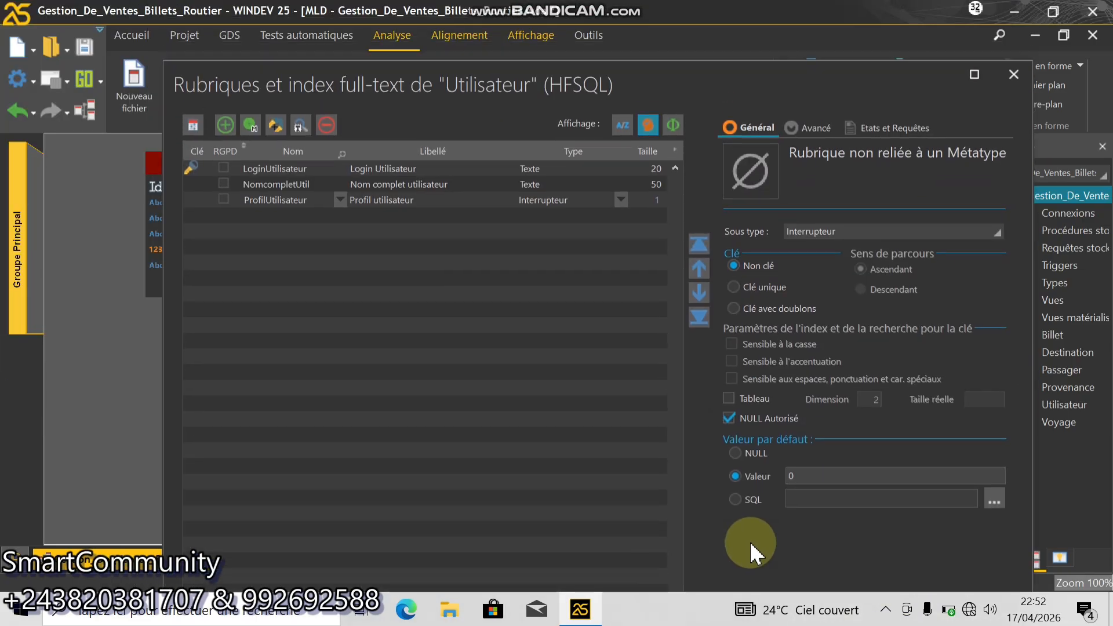
- Make NomcompletUtil a key with duplicates (Clé avec doublons) and validate the item description of the Utilisateur file
left_click(229, 201)
left_click(233, 185)
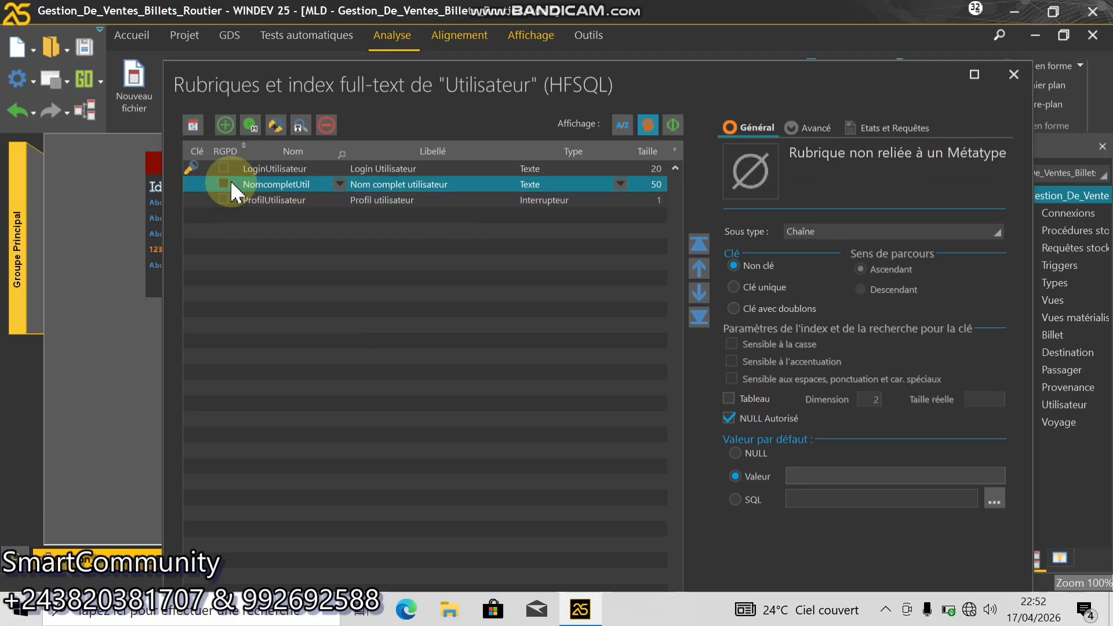
left_click(752, 309)
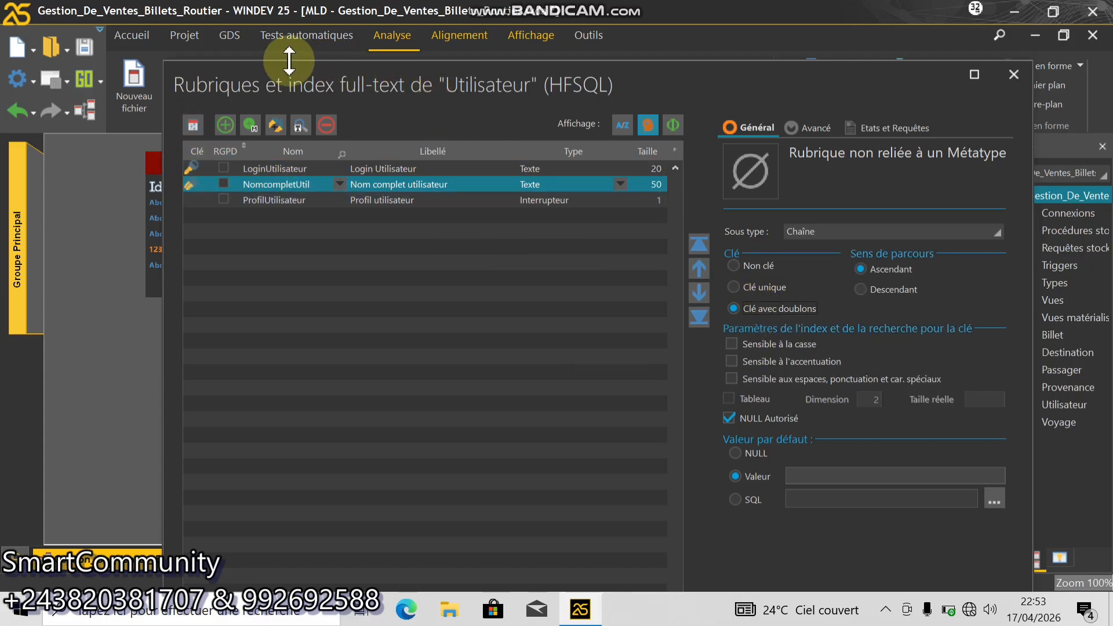
left_click_drag(289, 64, 176, 30)
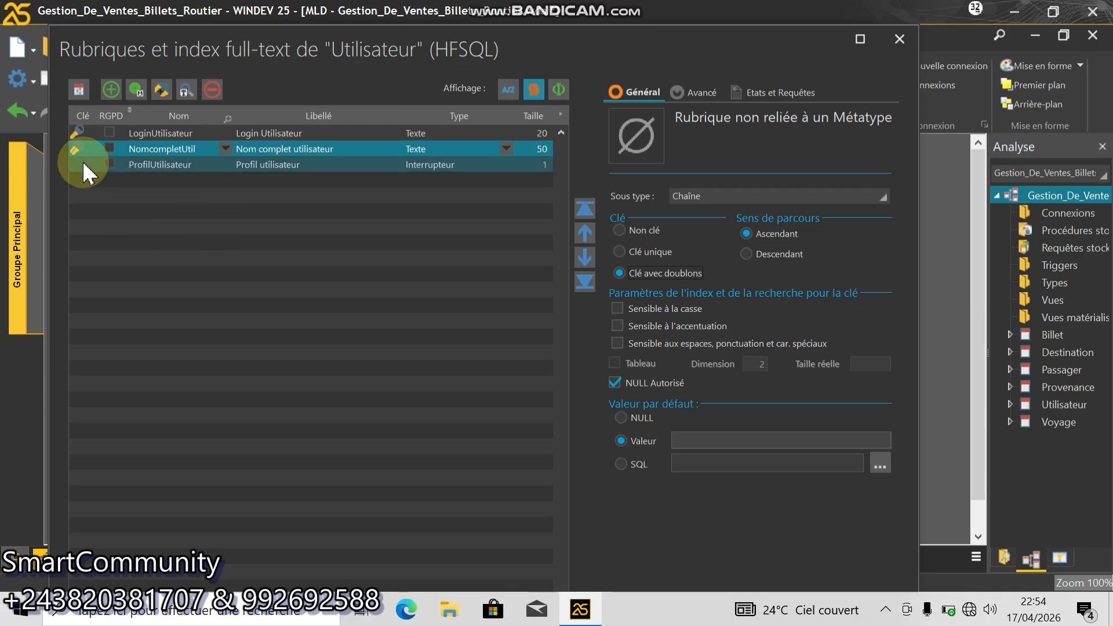
left_click(179, 138)
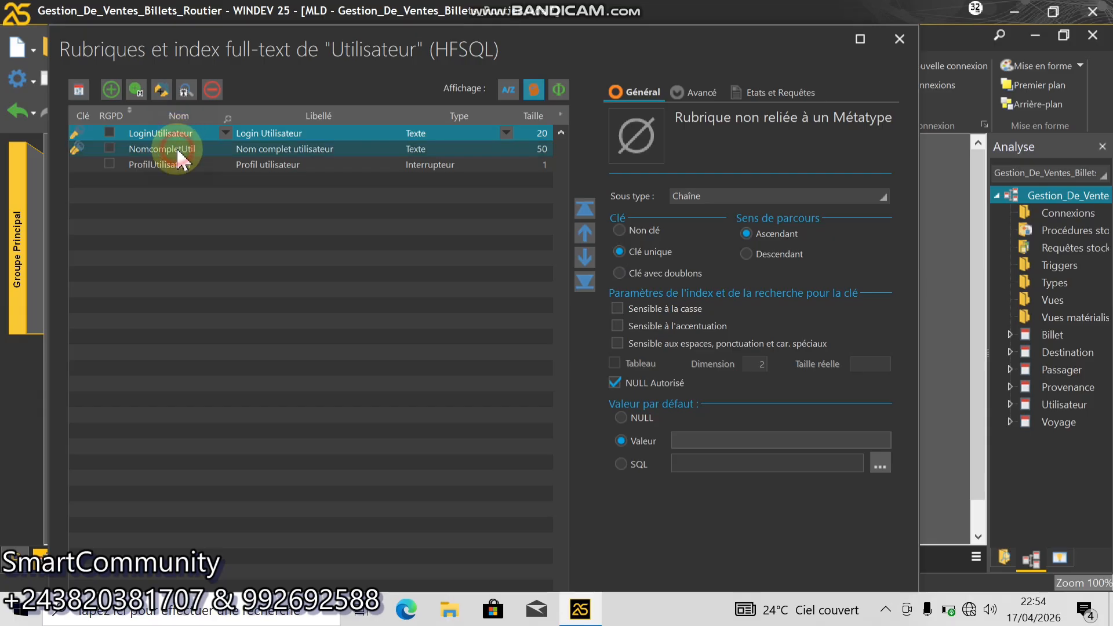
left_click(176, 147)
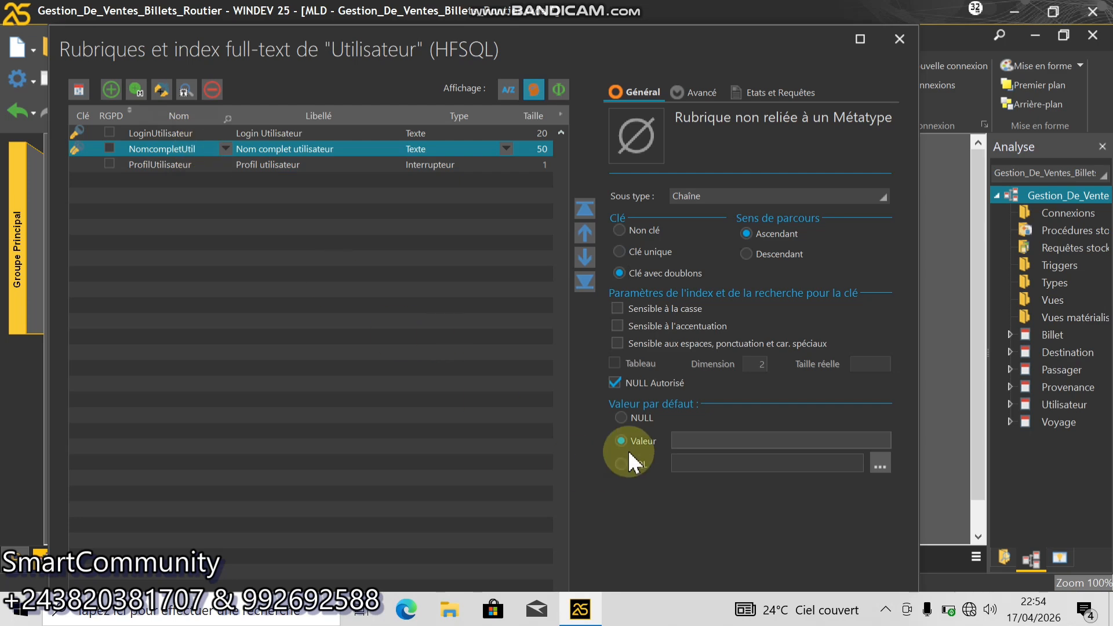
left_click_drag(648, 505, 588, 371)
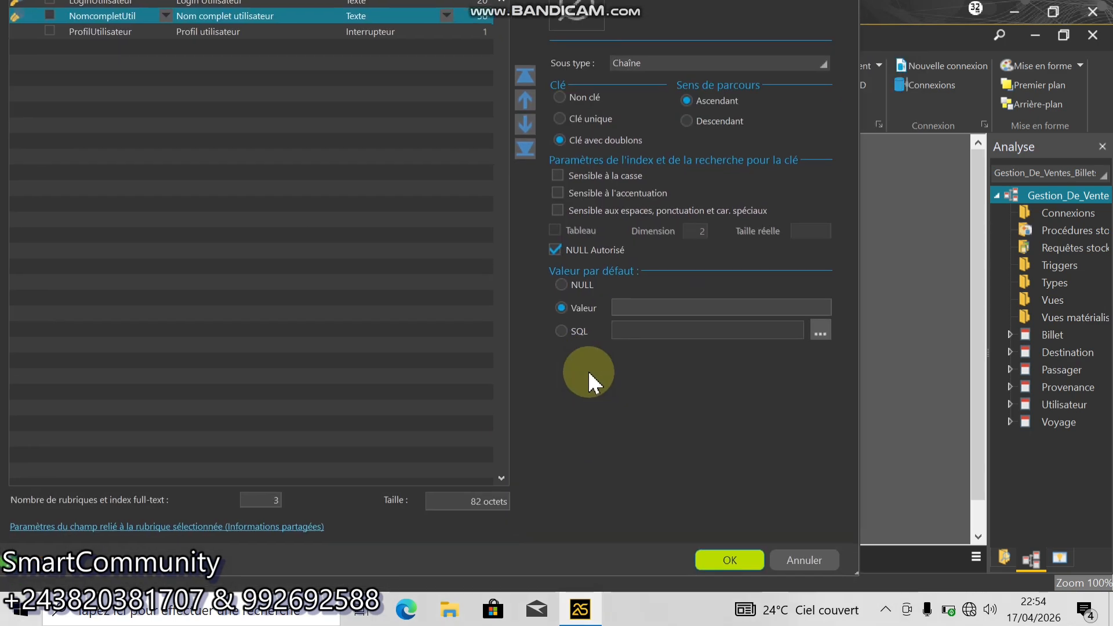
left_click(711, 556)
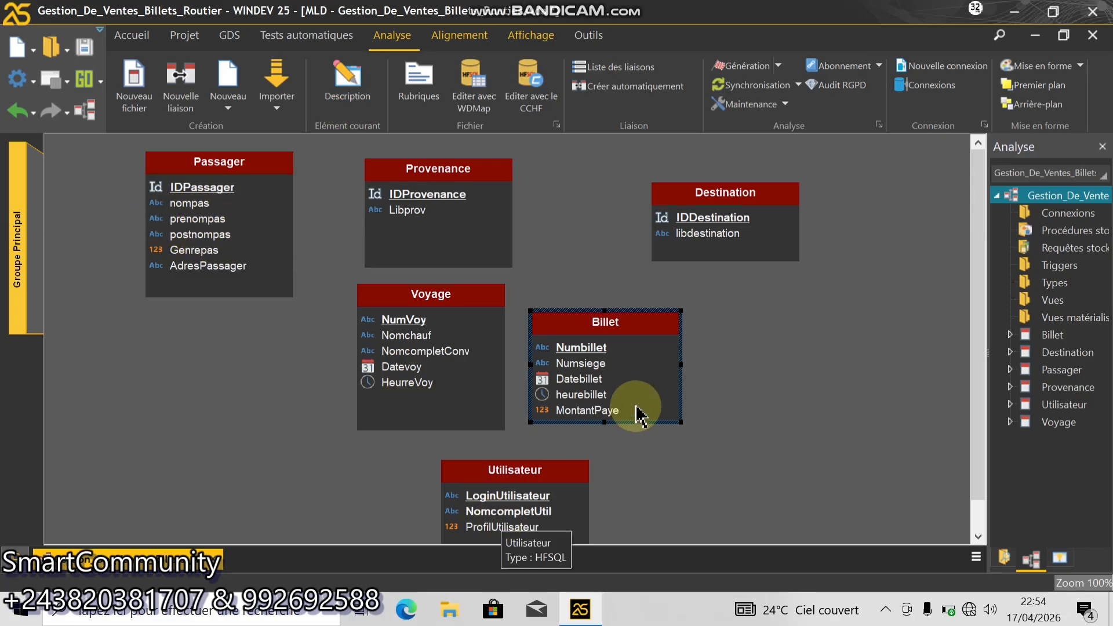
- Spread out the diagram by moving Voyage beneath Passager, Passager slightly to the left, and Billet beneath Destination
left_click_drag(426, 351, 237, 383)
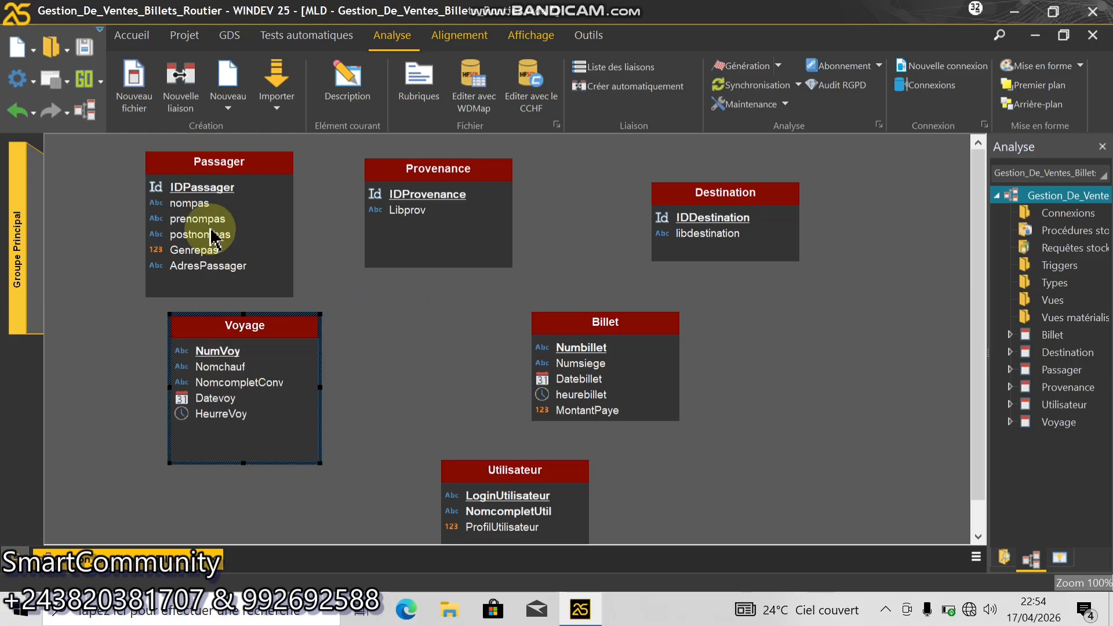
left_click_drag(162, 216, 118, 217)
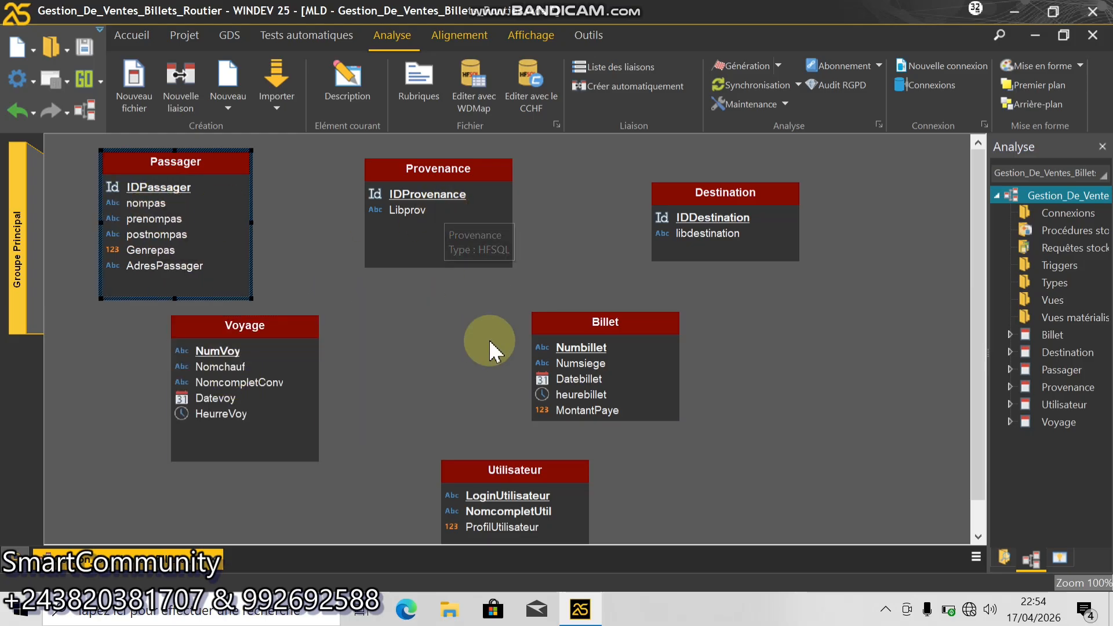
left_click_drag(588, 374, 688, 364)
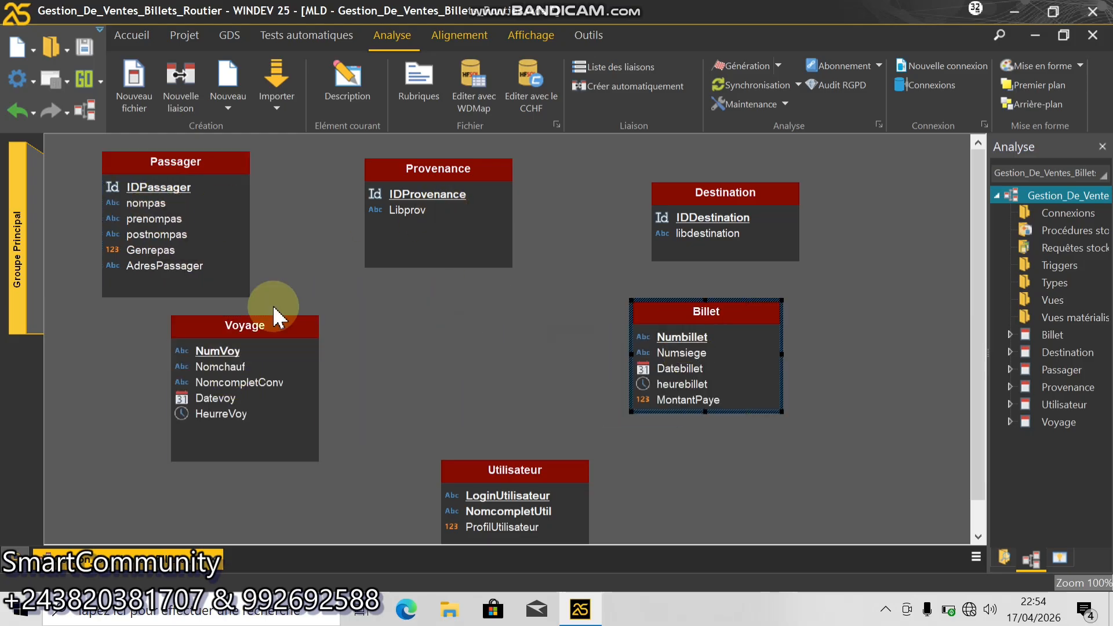
- Open the item description of the Passager file and make nompas a key with duplicates (Clé avec doublons)
left_click(194, 255)
right_click(195, 251)
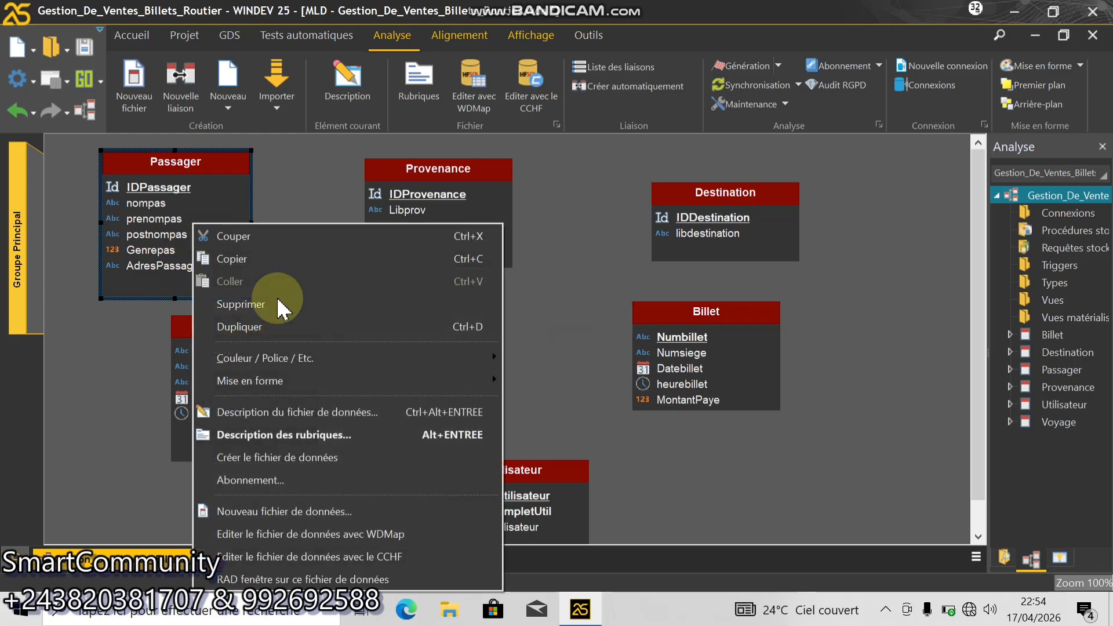
left_click(260, 436)
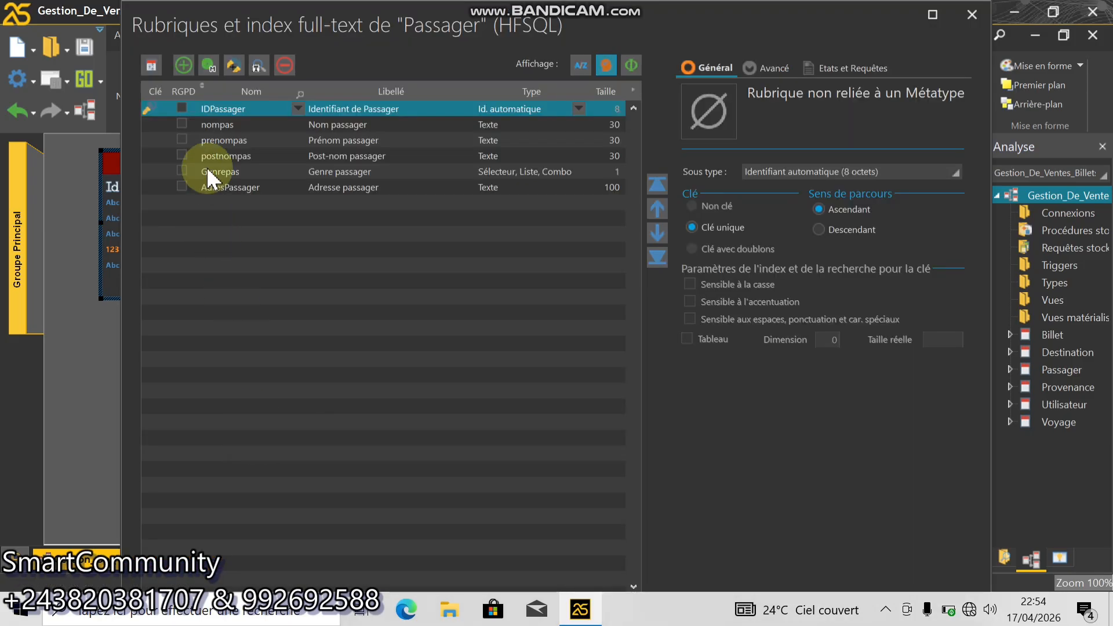
left_click(250, 124)
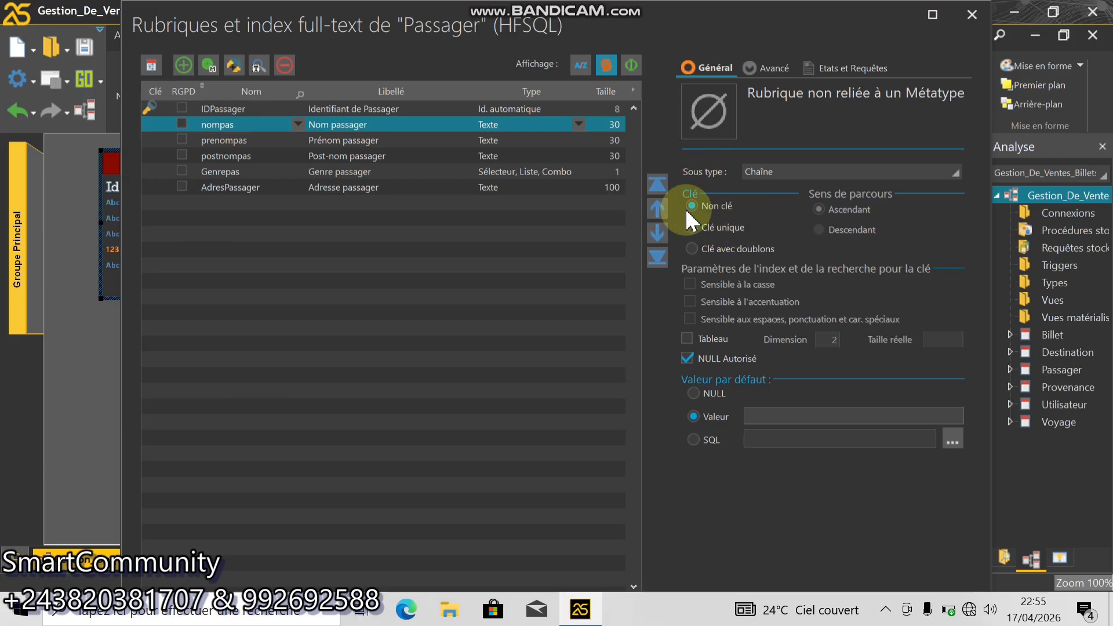
left_click(702, 249)
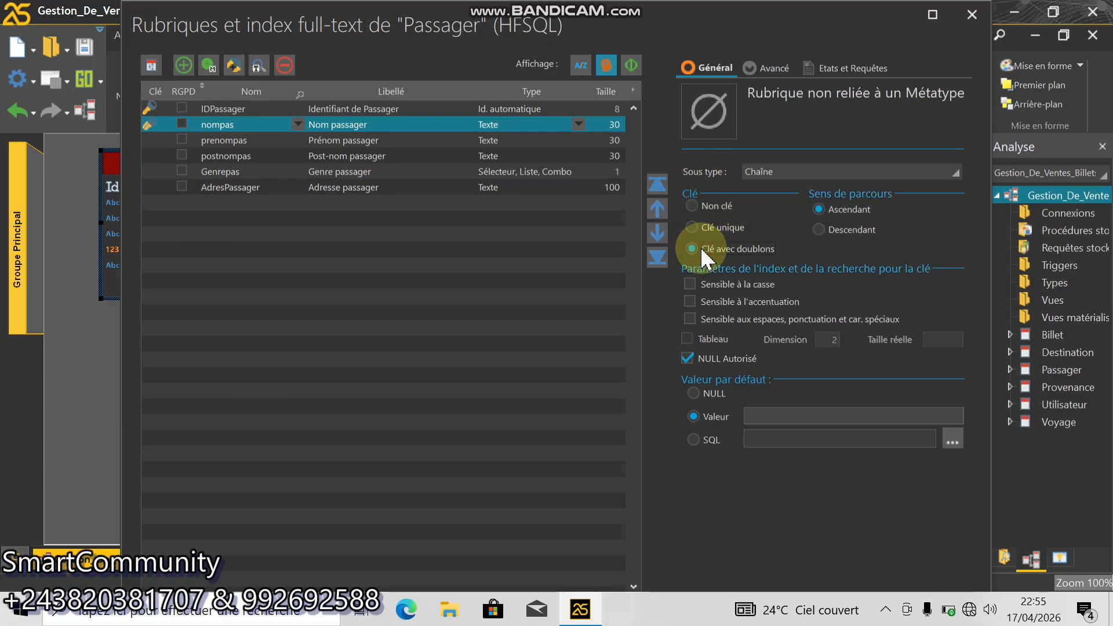
- Make prenompas and postnompas keys with duplicates (Clé avec doublons) and validate the item description of the Passager file
left_click(252, 141)
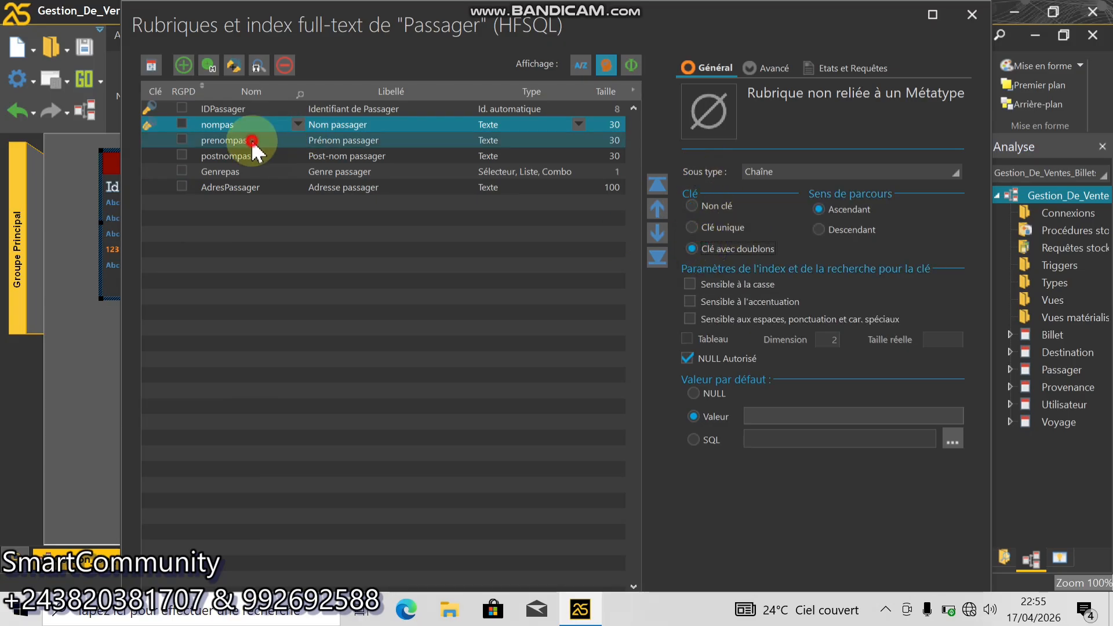
left_click(738, 250)
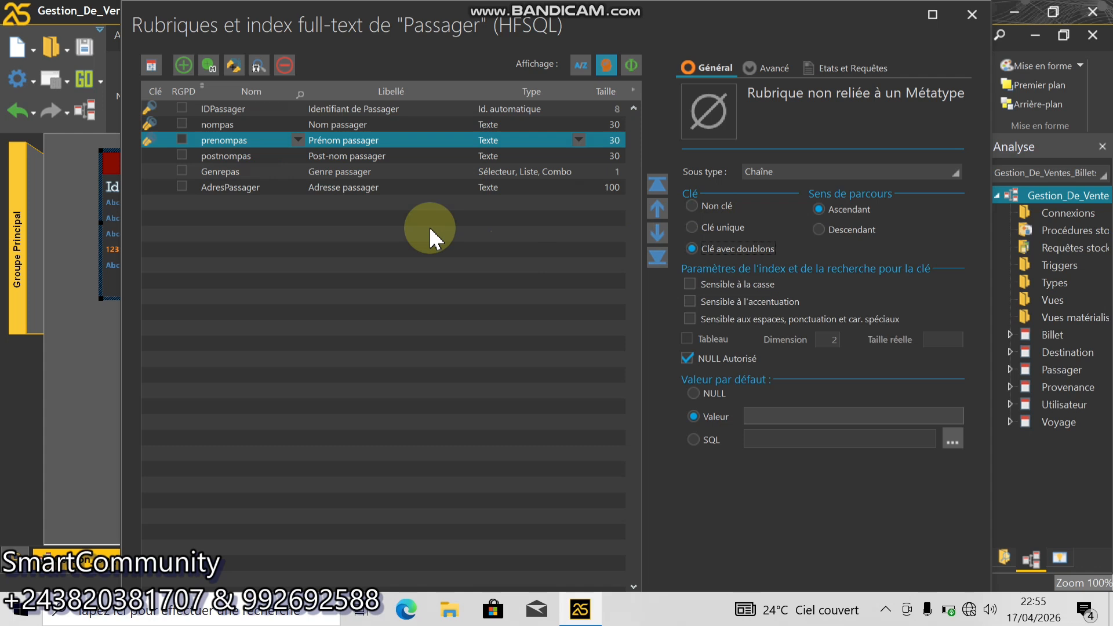
left_click(259, 155)
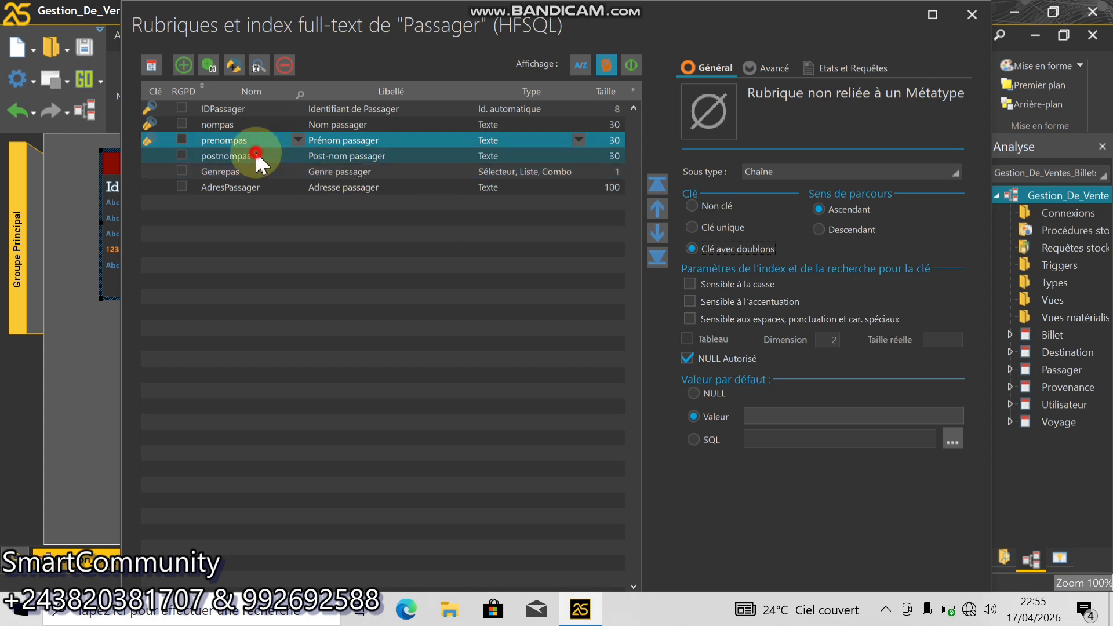
left_click(713, 251)
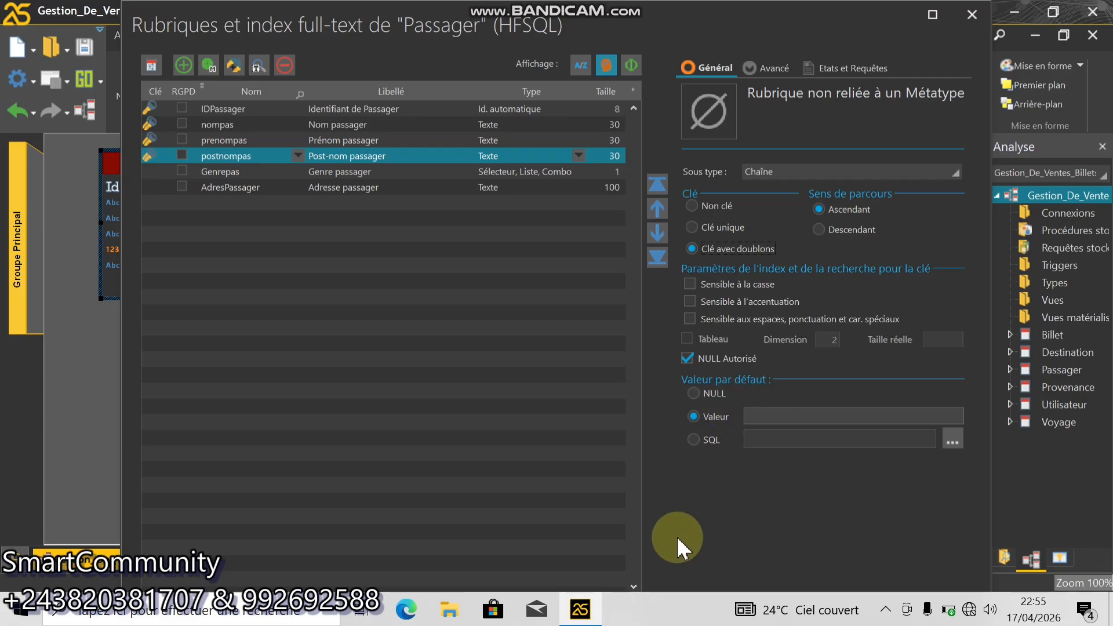
left_click_drag(676, 536, 645, 380)
left_click(814, 506)
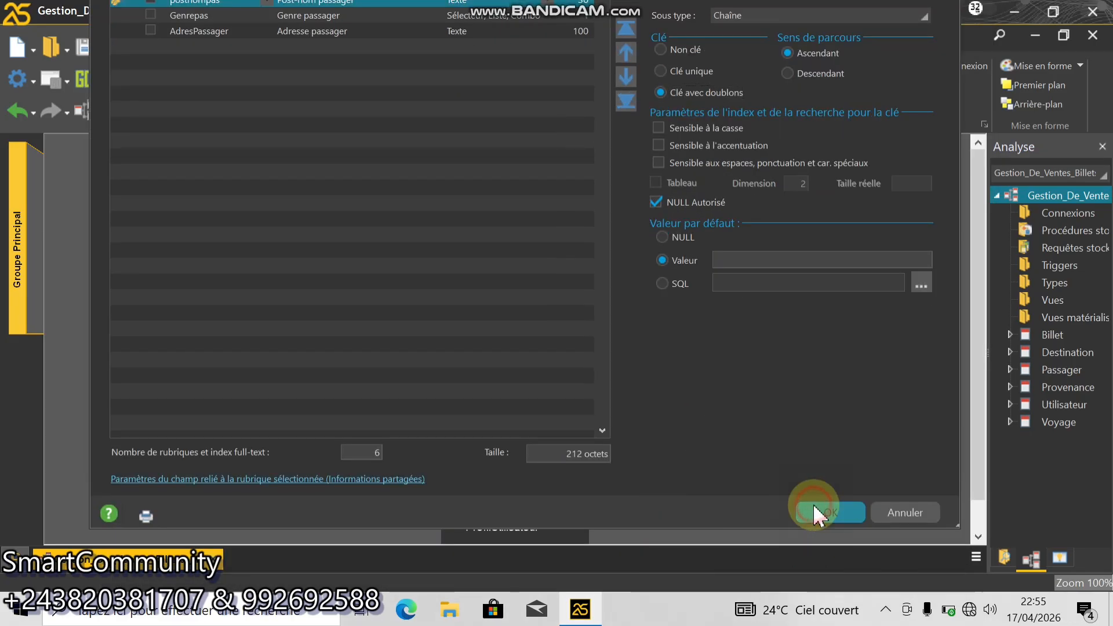
- Rearrange the diagram by moving Voyage next to Billet, Utilisateur beneath Passager, and Passager closer to Provenance
left_click_drag(279, 383, 458, 325)
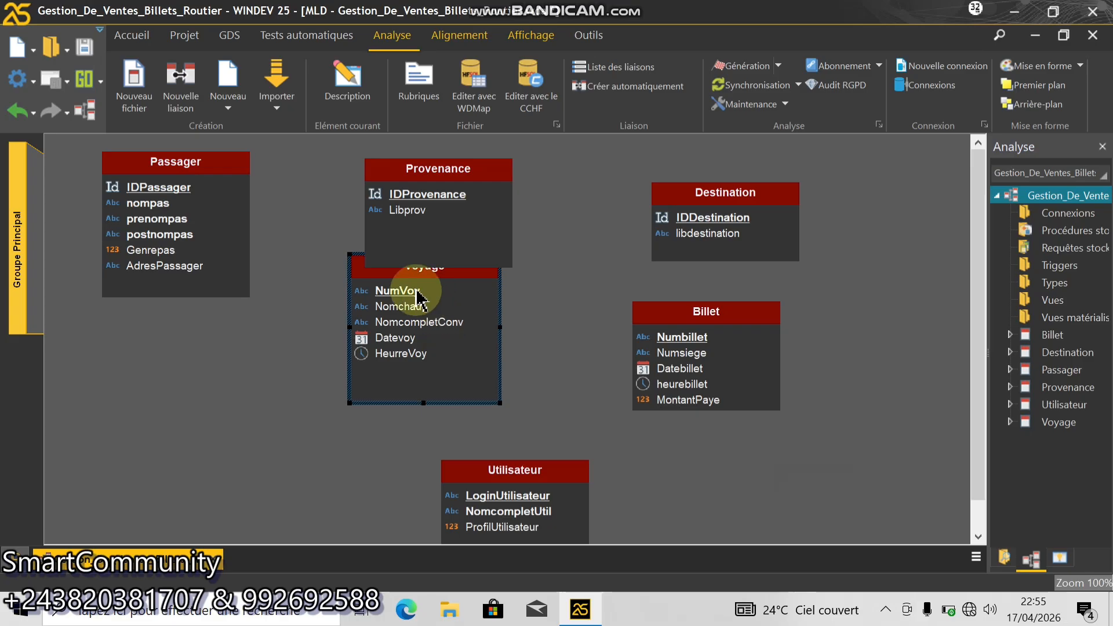
left_click_drag(367, 293, 197, 399)
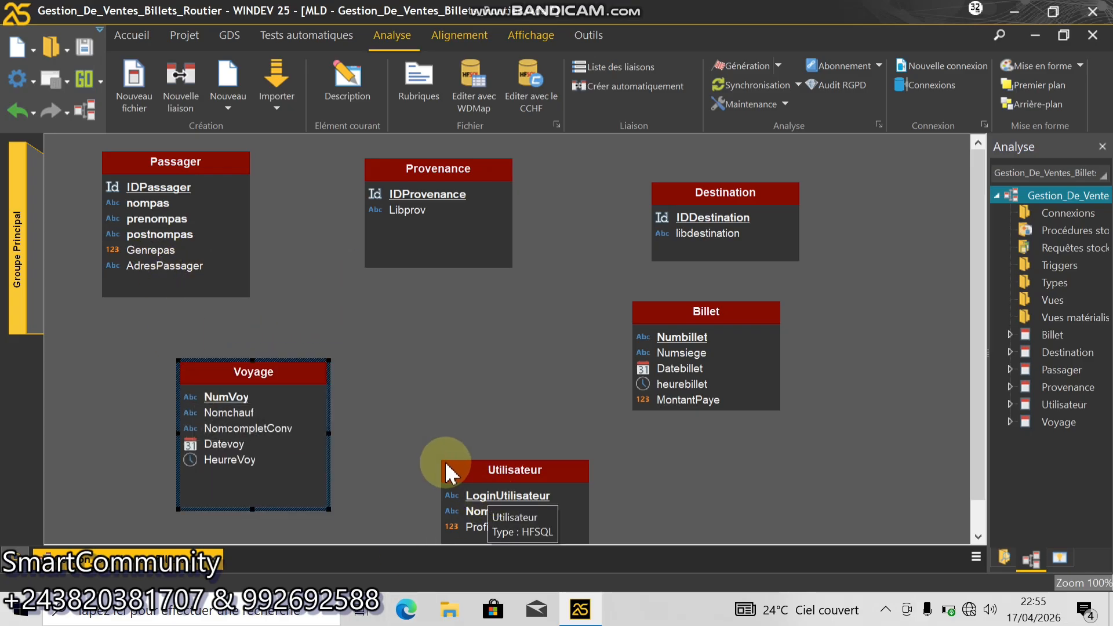
left_click_drag(450, 472, 389, 358)
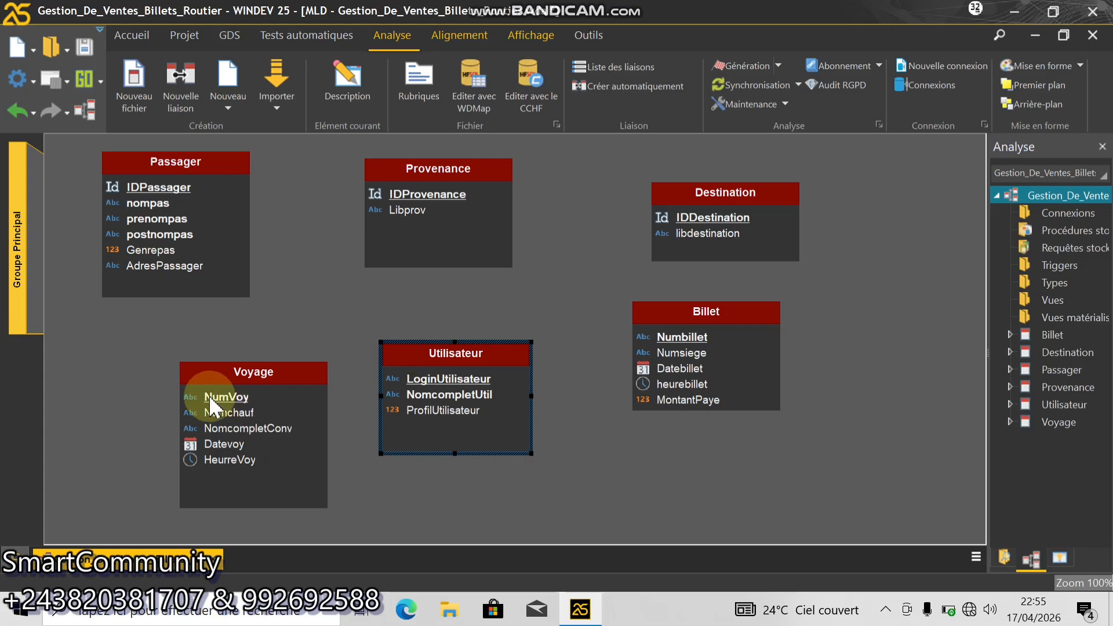
left_click_drag(202, 396, 573, 353)
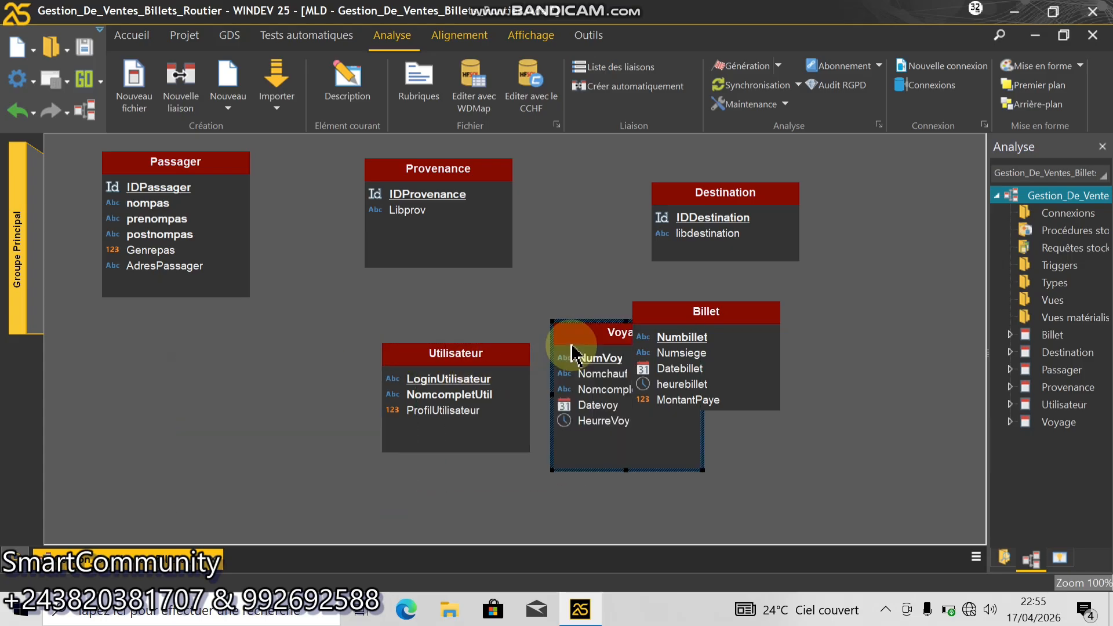
left_click_drag(405, 365, 187, 374)
left_click_drag(169, 171, 257, 175)
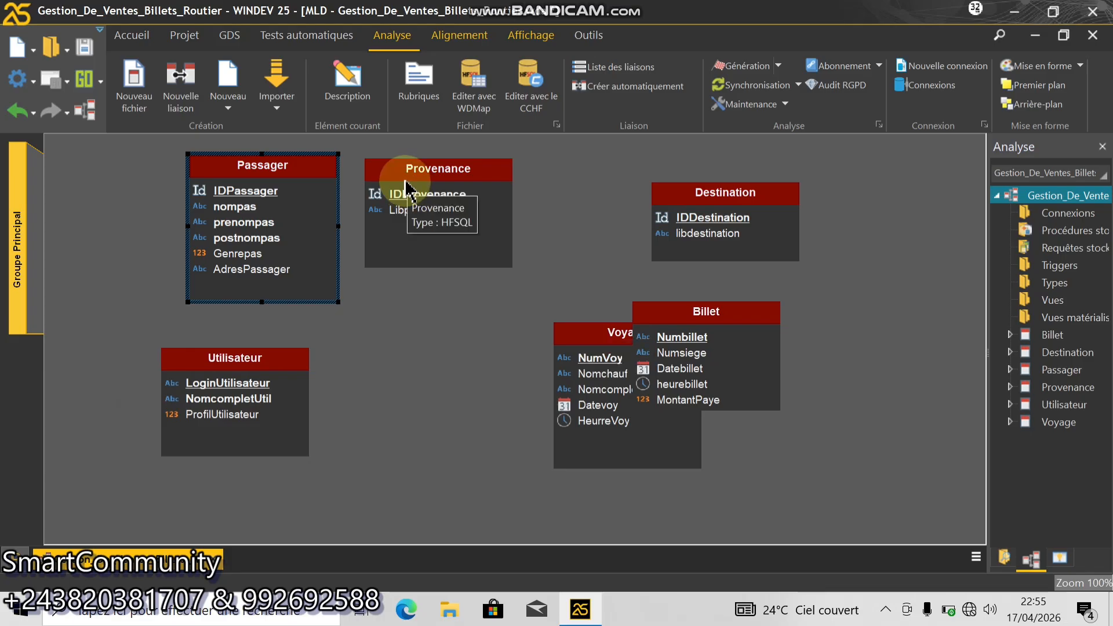
- Move Provenance beside Destination, shift Voyage slightly down, and place Billet to the right of Passager with a taller box
left_click_drag(406, 188, 792, 204)
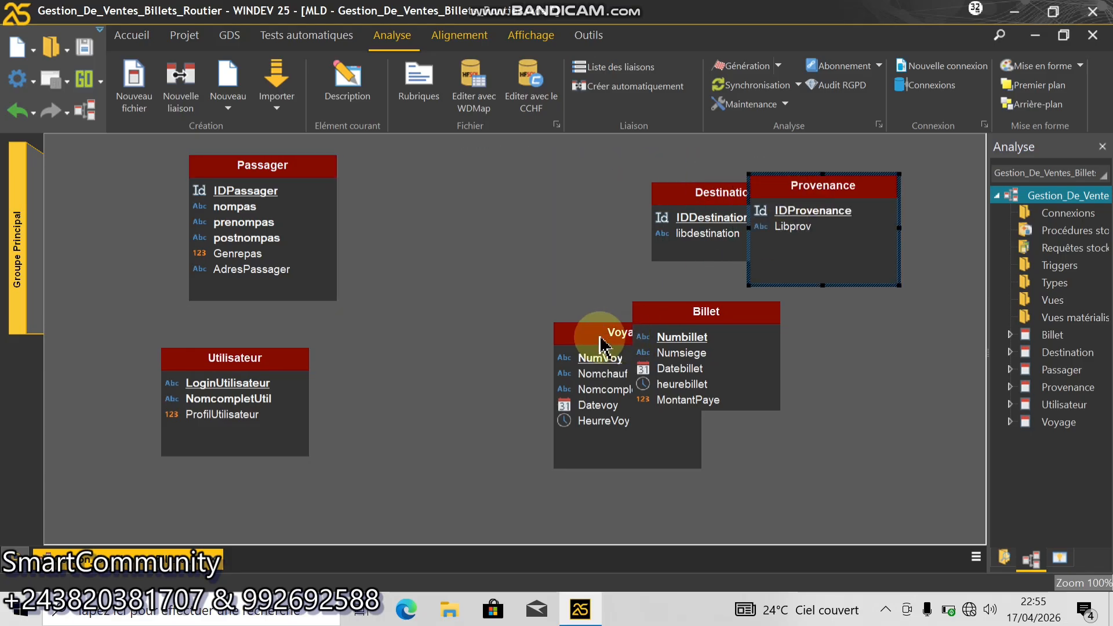
left_click_drag(601, 345, 628, 370)
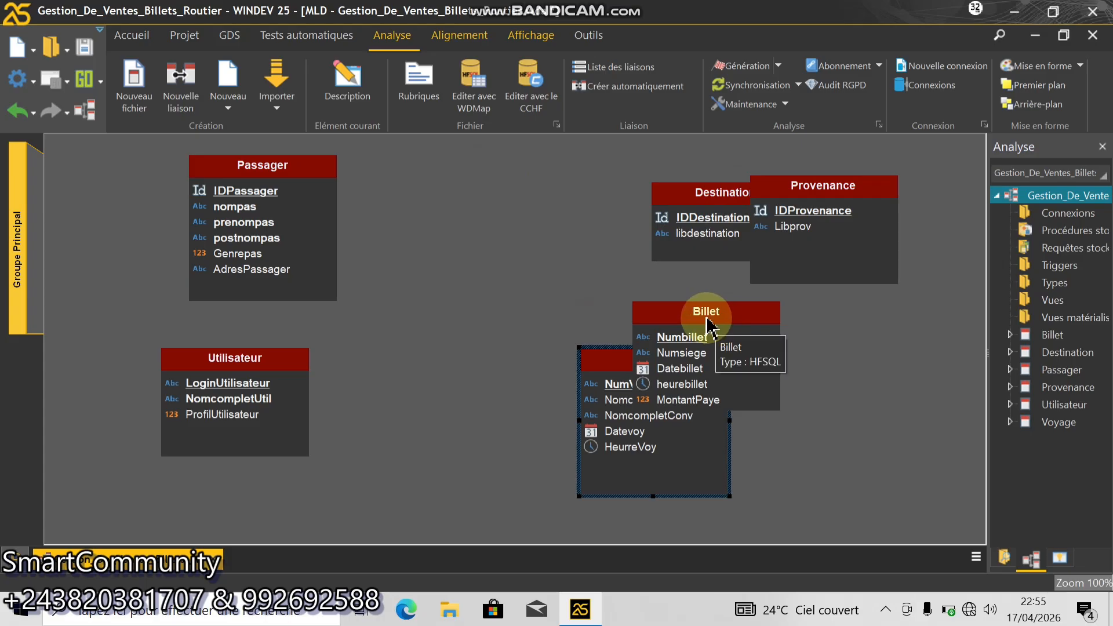
left_click_drag(709, 322, 445, 238)
left_click_drag(449, 180, 449, 180)
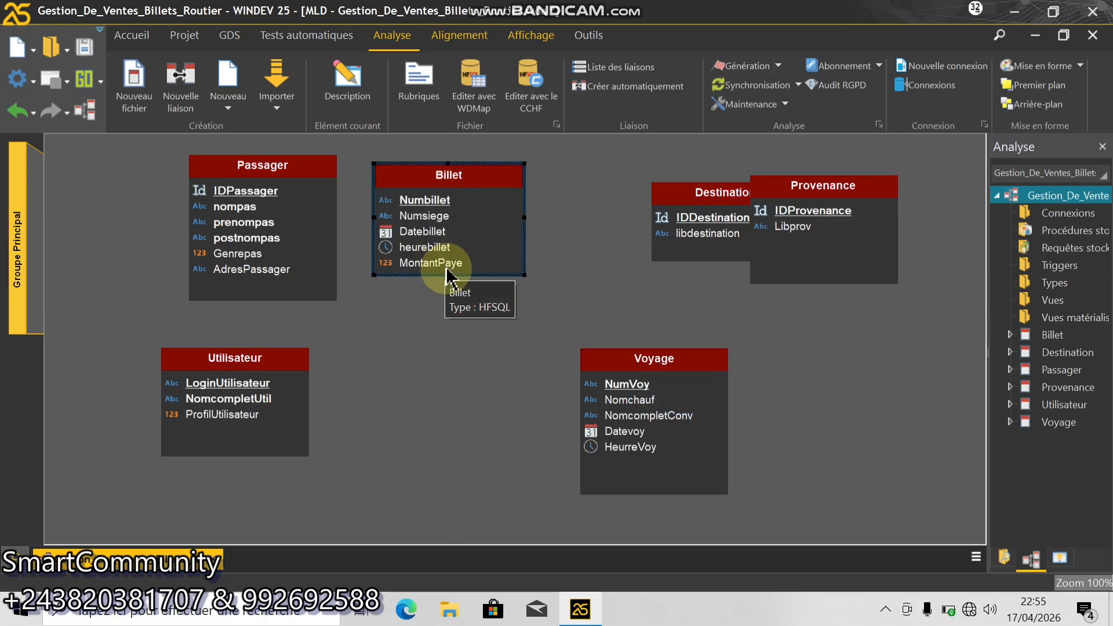
left_click_drag(446, 273, 447, 298)
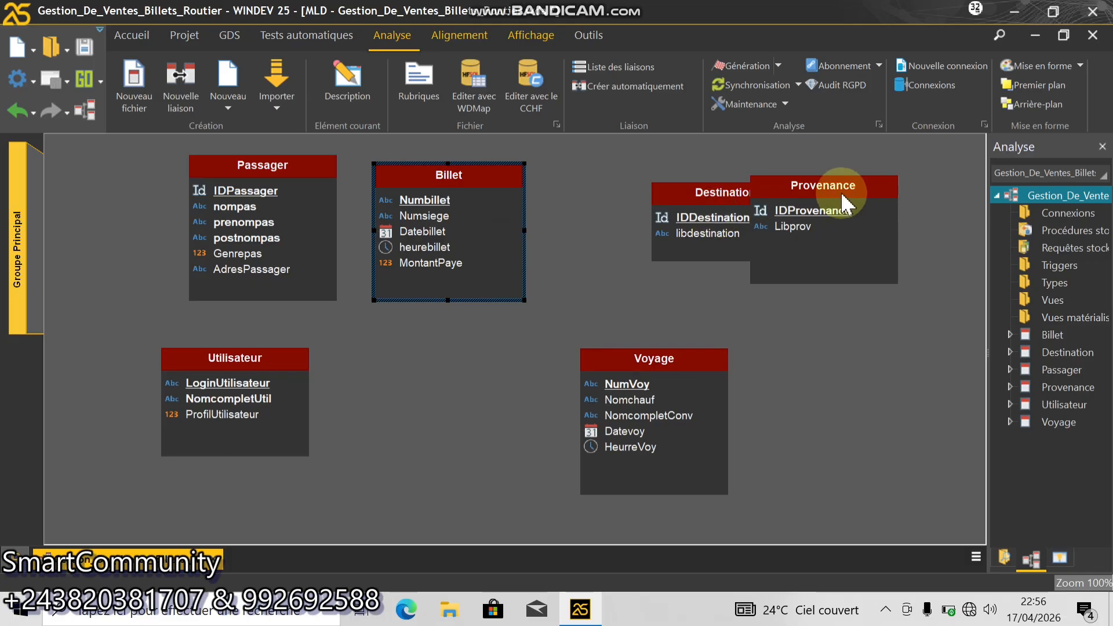
- Place Voyage between Billet and Destination with Provenance beneath Voyage, and shift Passager farther away from Billet
left_click_drag(844, 189, 863, 400)
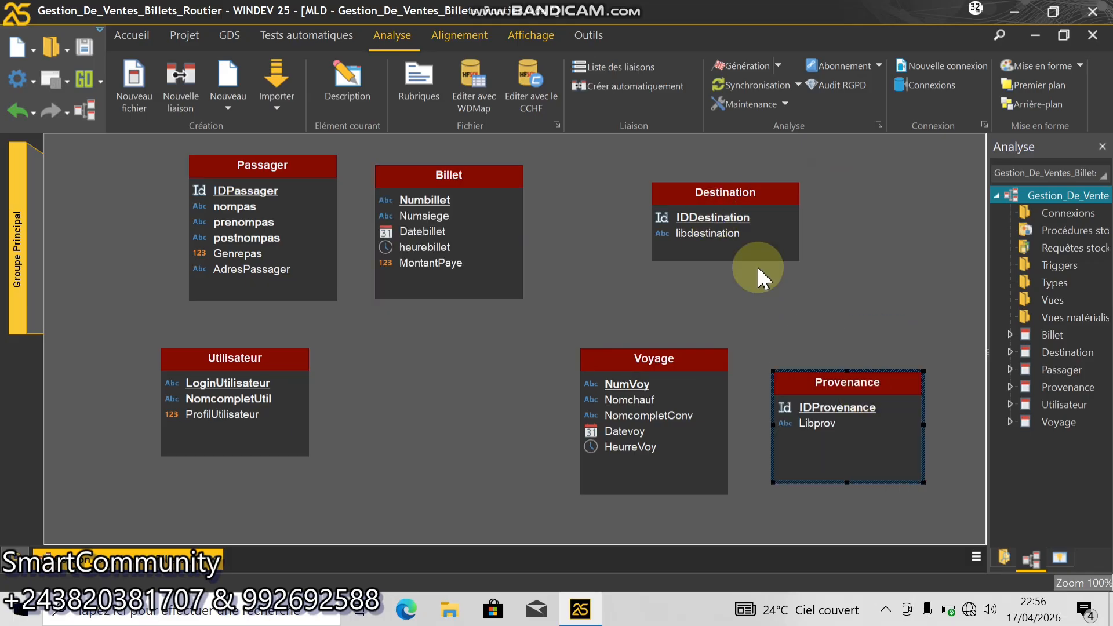
left_click(704, 193)
left_click_drag(853, 180, 857, 177)
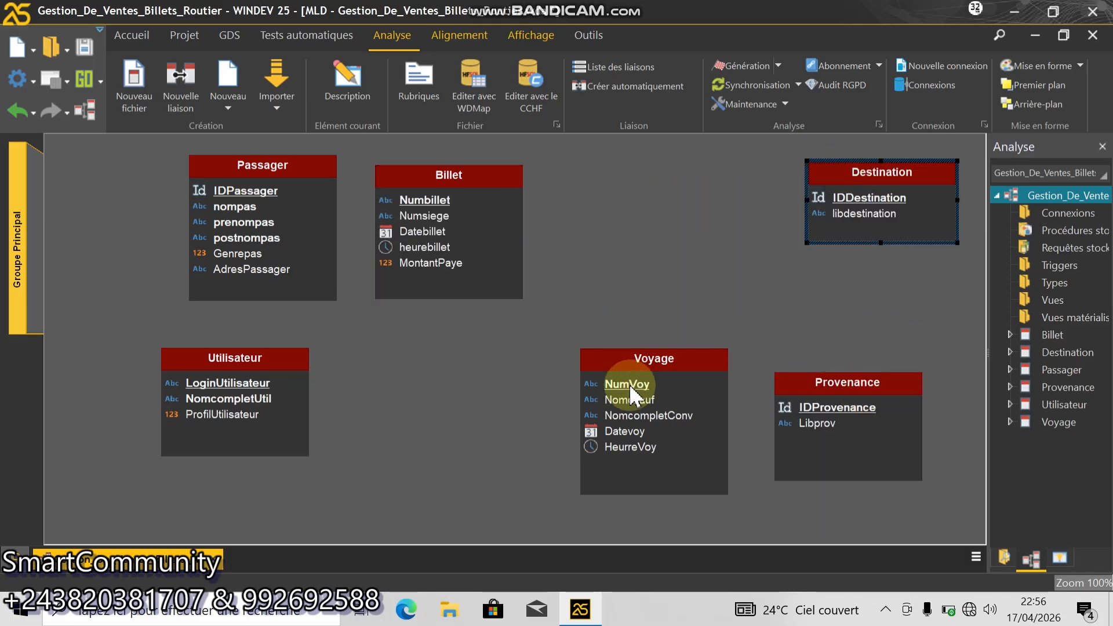
left_click_drag(612, 365, 637, 199)
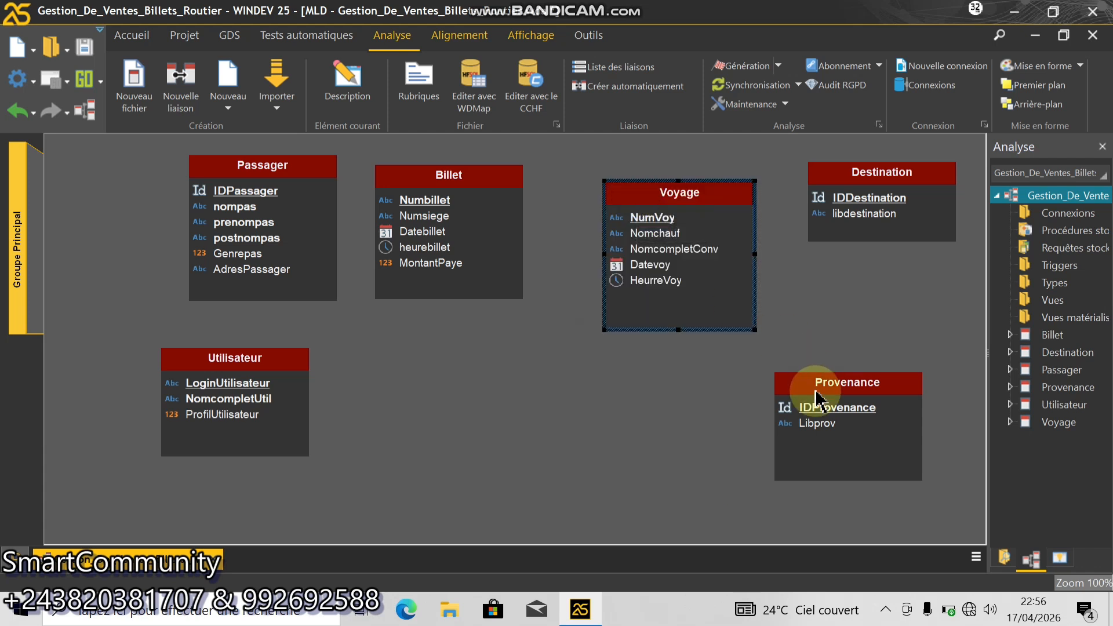
left_click_drag(806, 406, 703, 411)
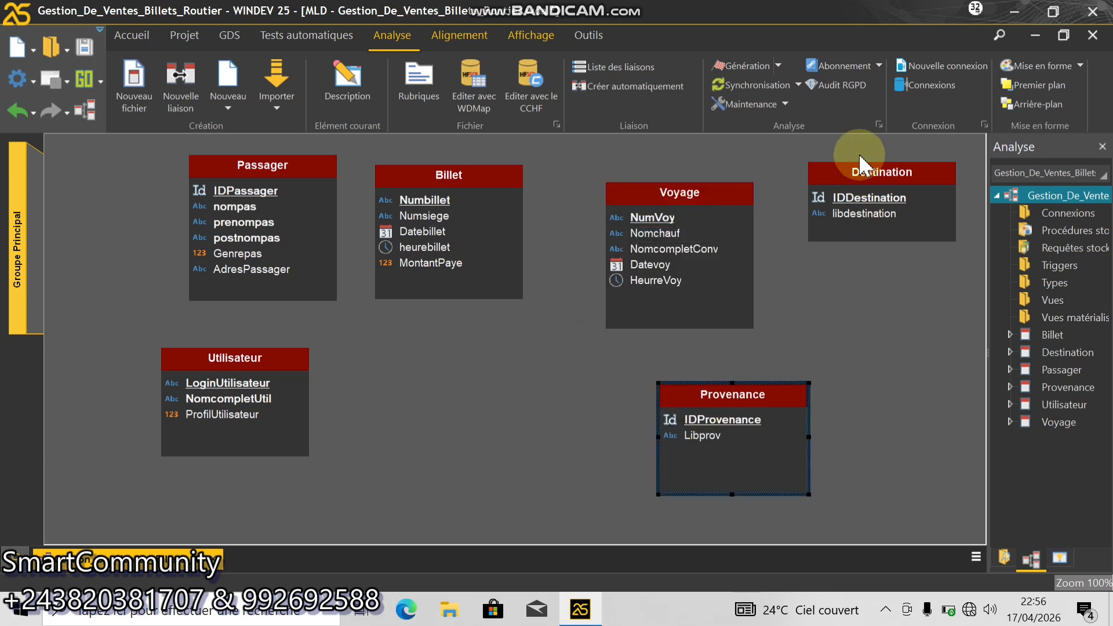
left_click(858, 206)
left_click_drag(858, 206, 858, 219)
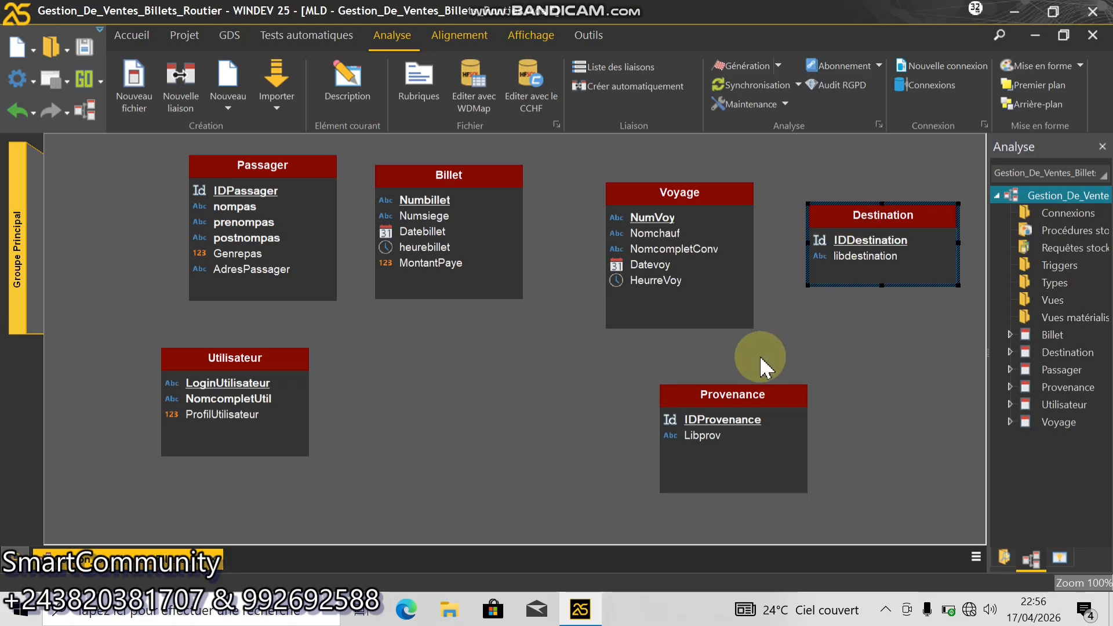
left_click(214, 174)
left_click_drag(124, 184, 124, 187)
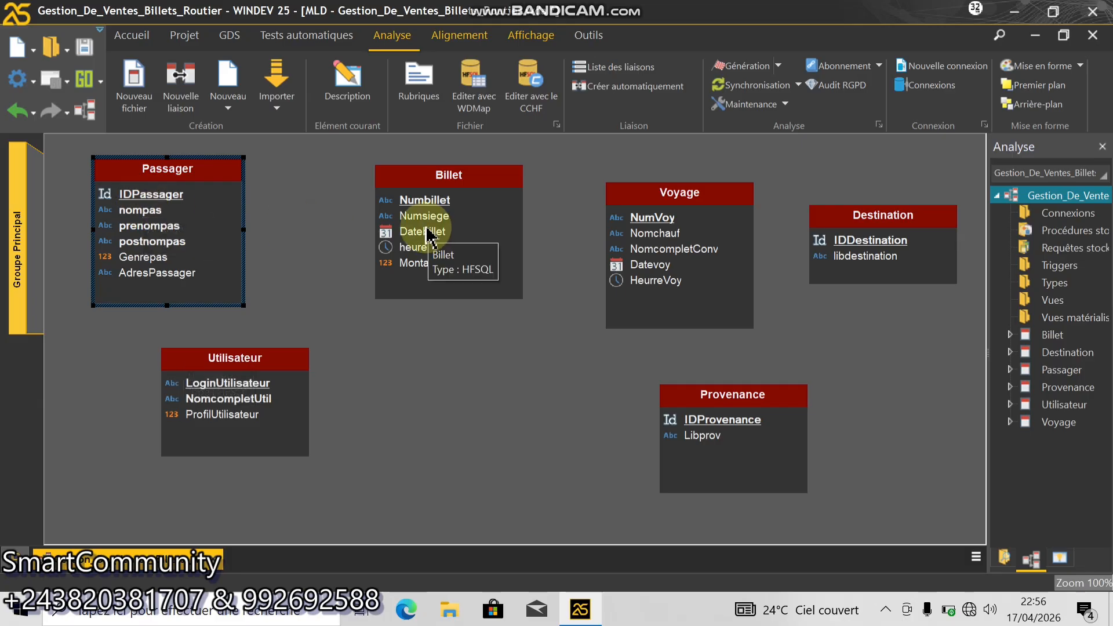
- Create the link Achater from Passager (0,n) to Billet (0,1) with a new IDPassager key, and move Billet farther from Passager
left_click(181, 106)
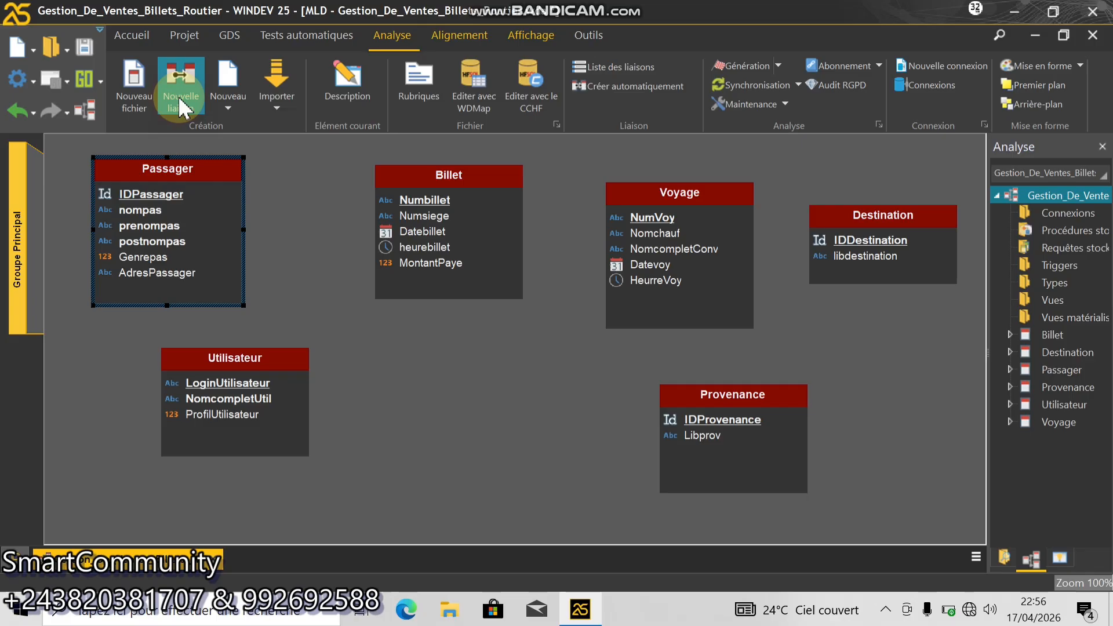
left_click(177, 256)
left_click(422, 232)
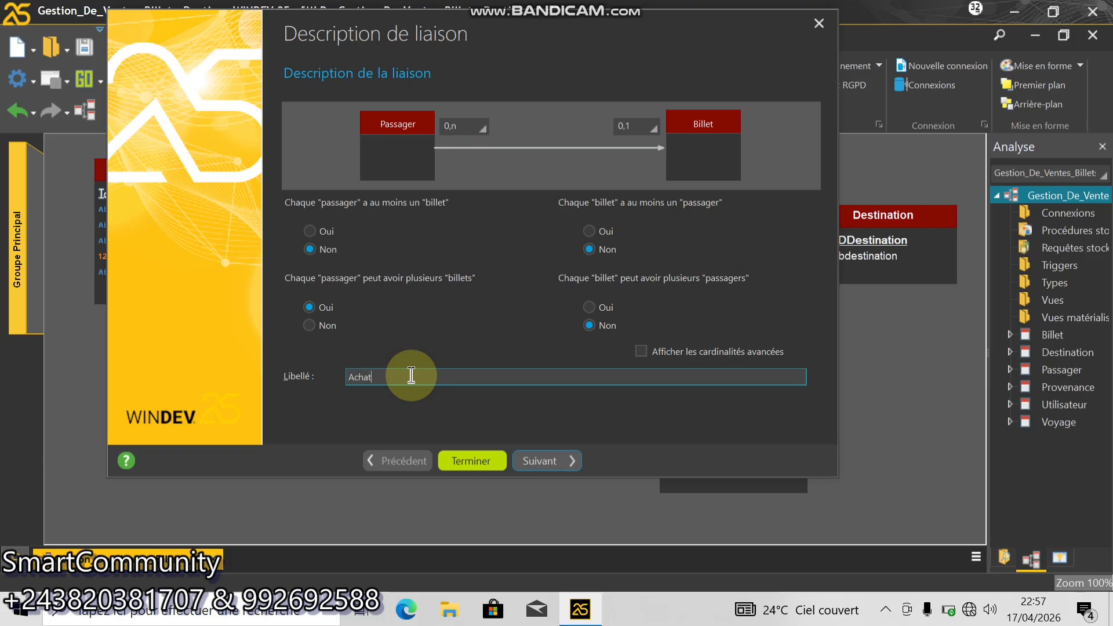
type("er")
left_click(538, 459)
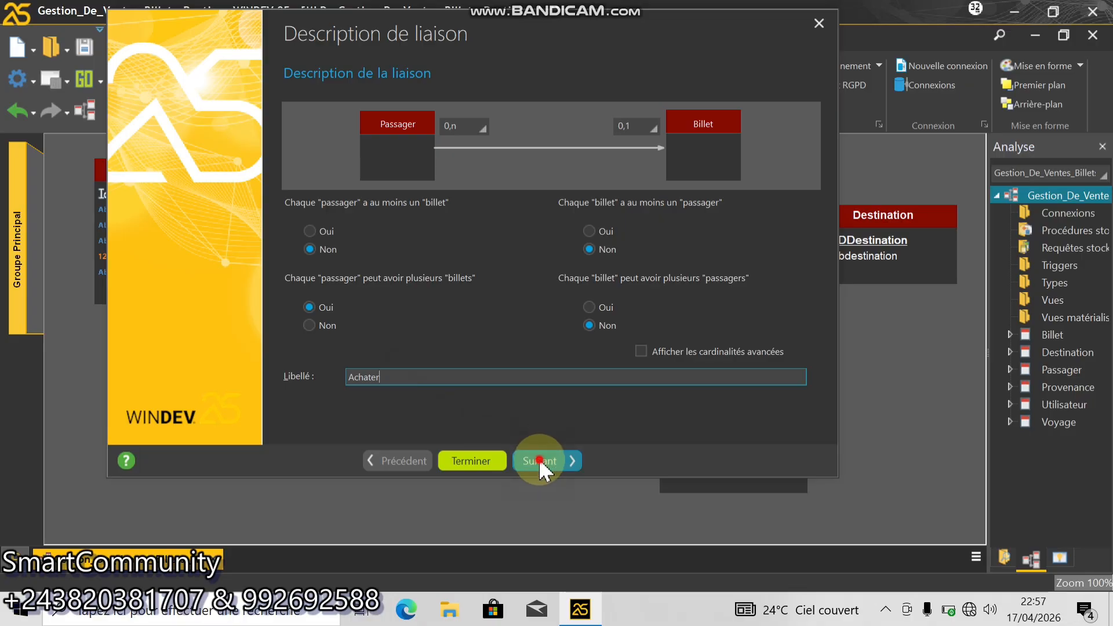
left_click(539, 459)
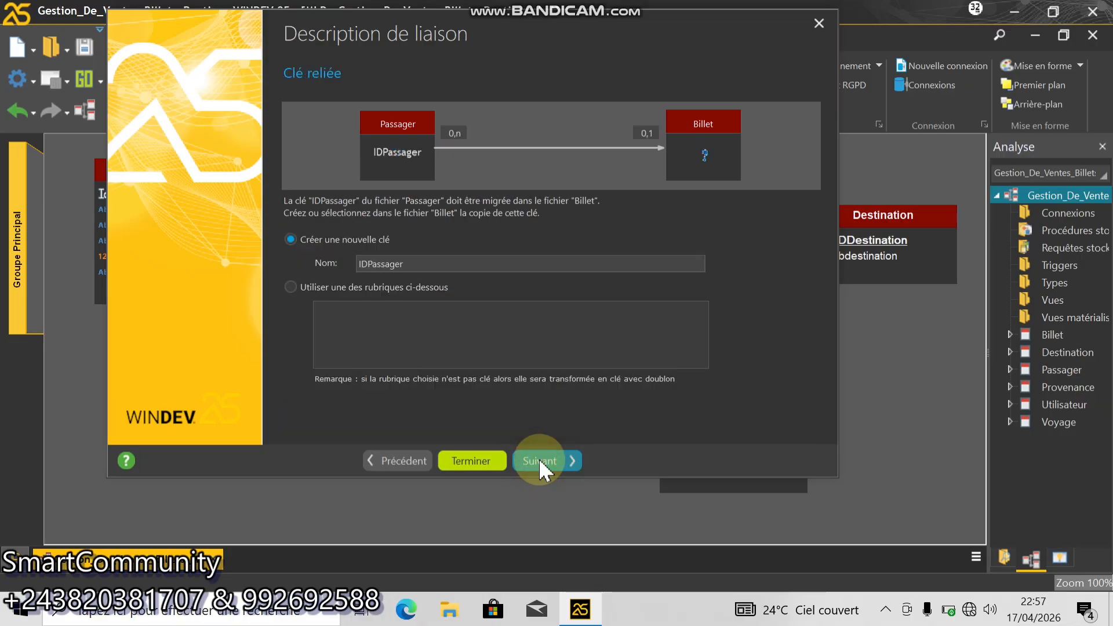
left_click(538, 459)
left_click(538, 459)
left_click(538, 459)
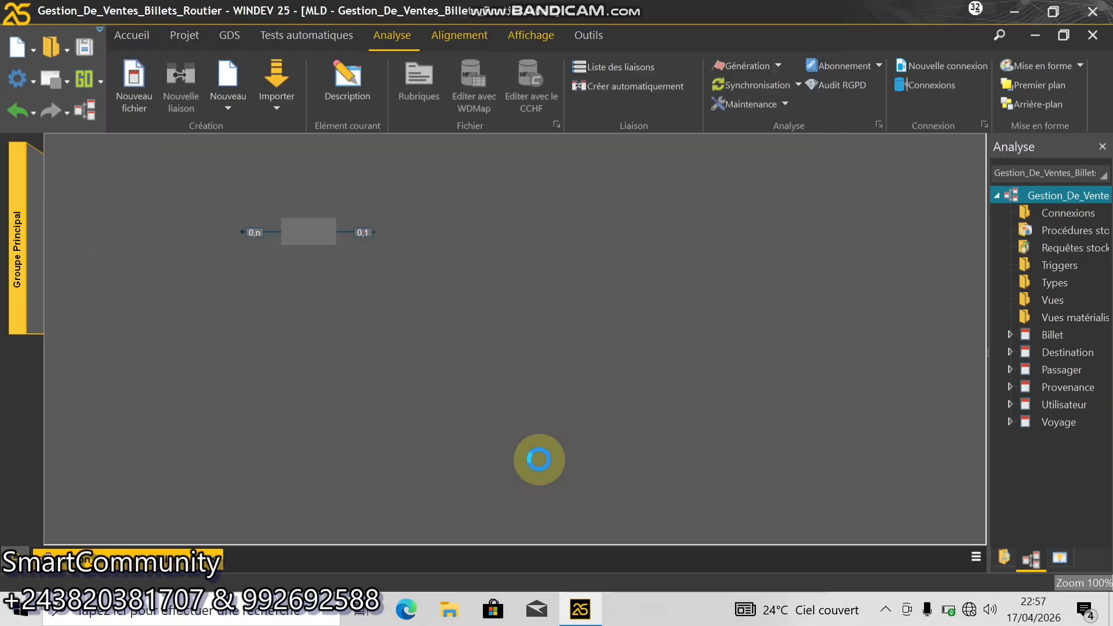
left_click(412, 184)
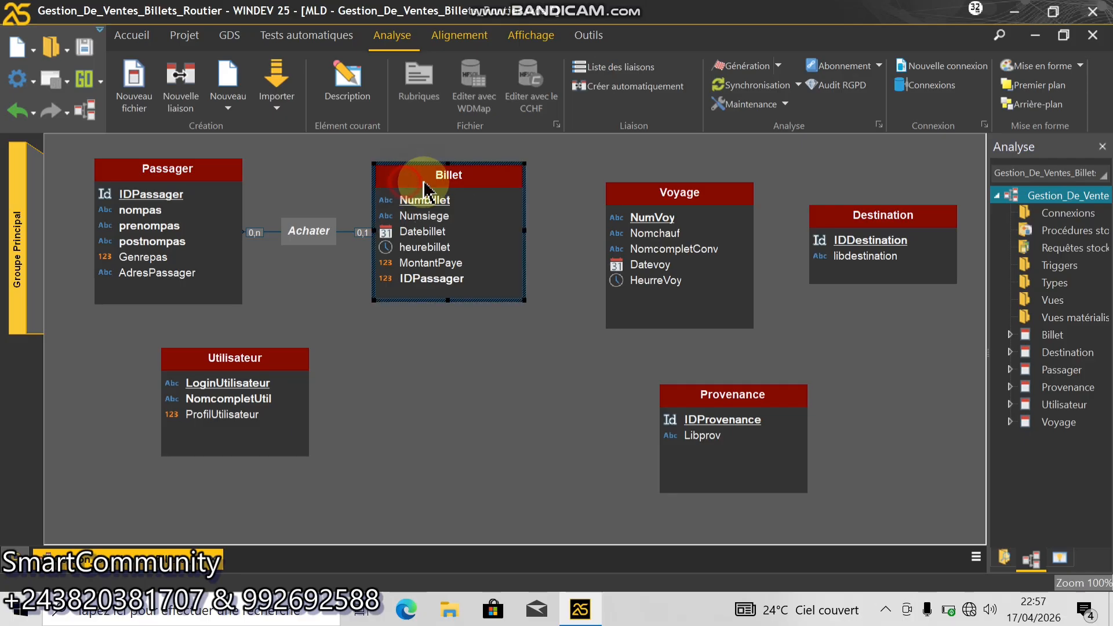
left_click_drag(424, 188, 470, 190)
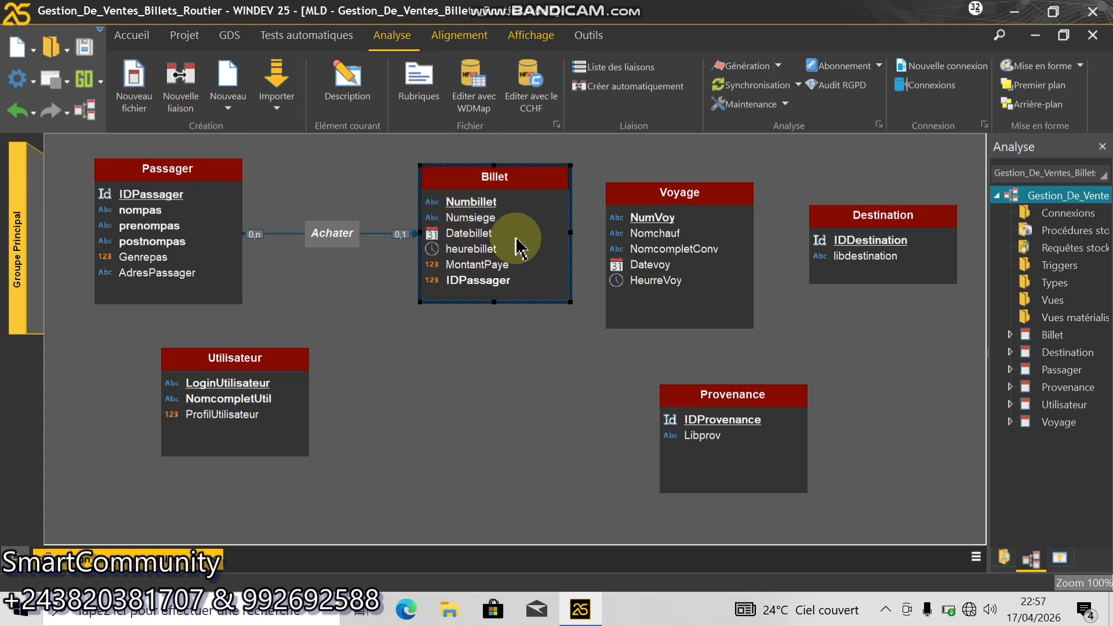
- Create the link Concerner from Voyage (0,n) to Billet (0,1), based on the unique key NumVoy
left_click(178, 99)
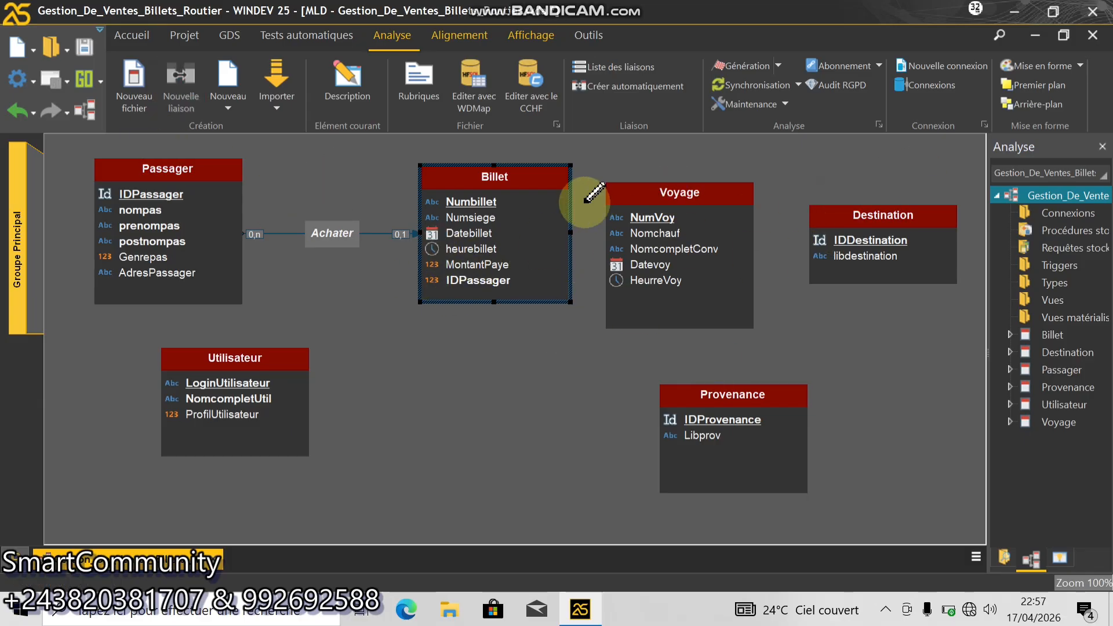
left_click(542, 199)
left_click(675, 232)
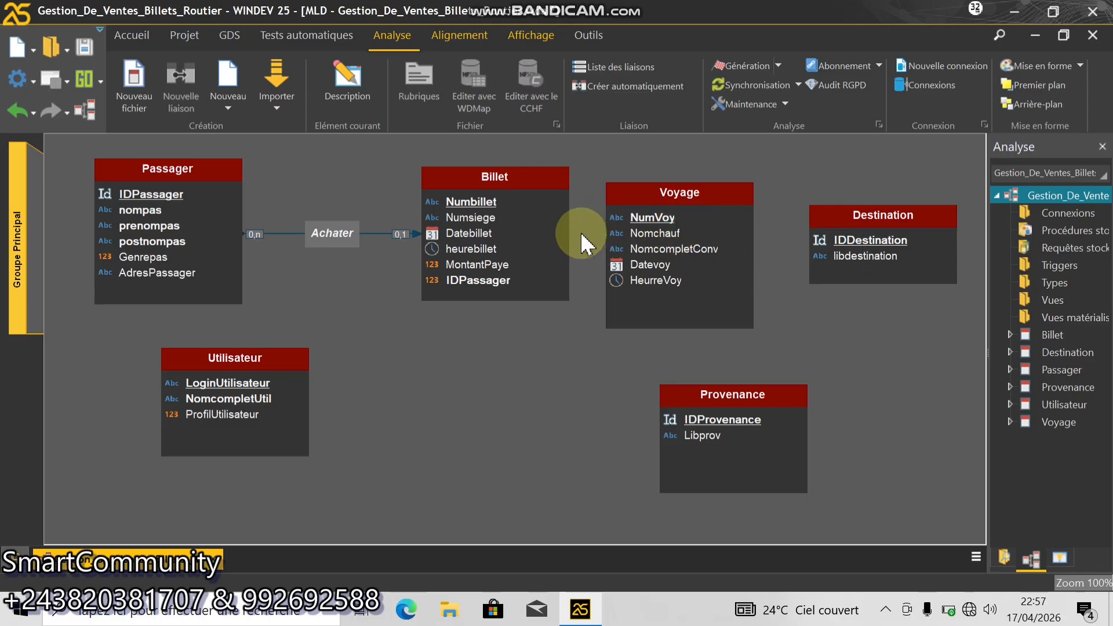
left_click(497, 216)
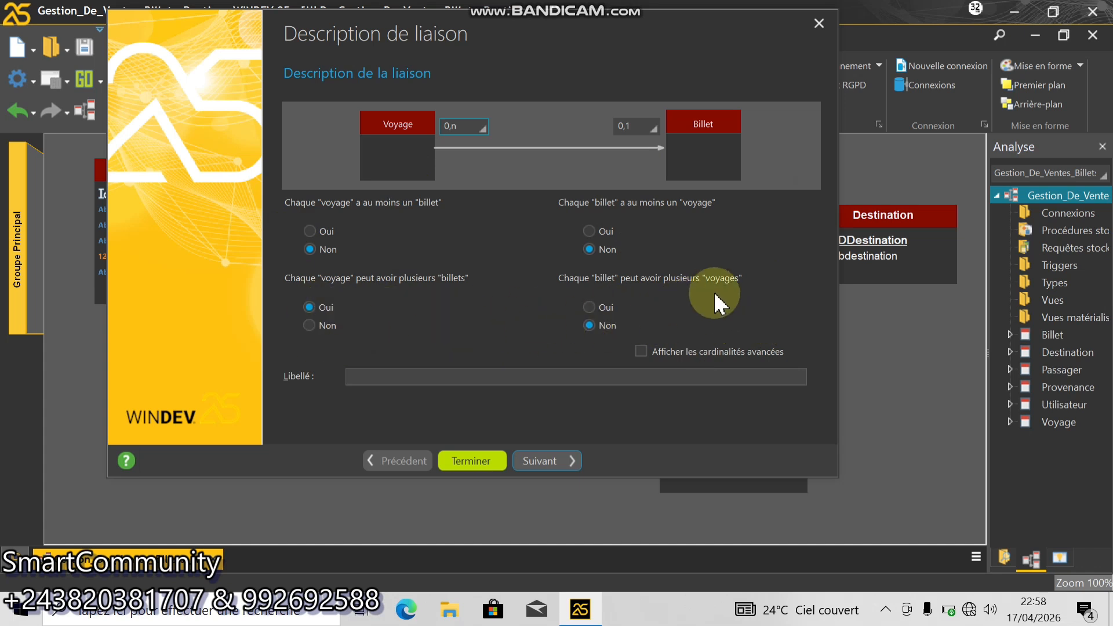
left_click(366, 380)
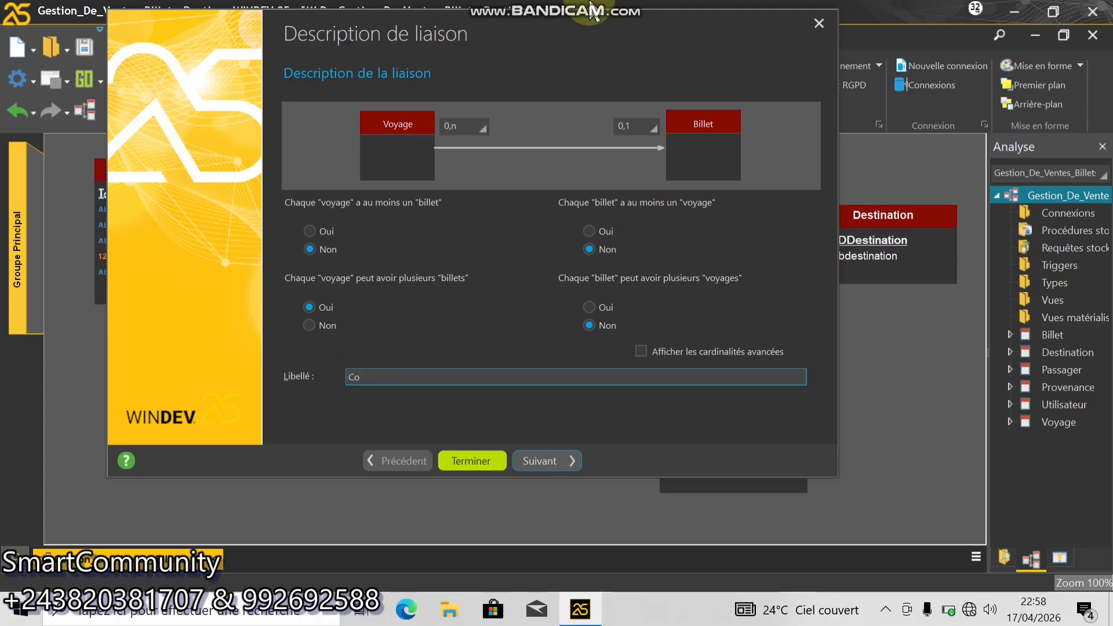
left_click(622, 17)
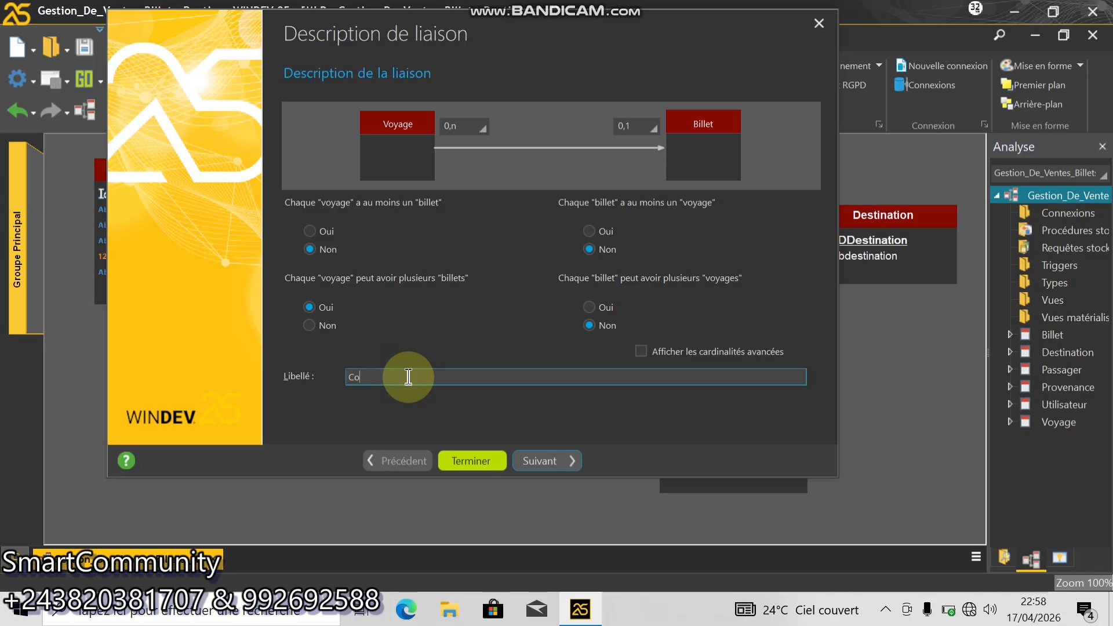
type("erner")
left_click(534, 467)
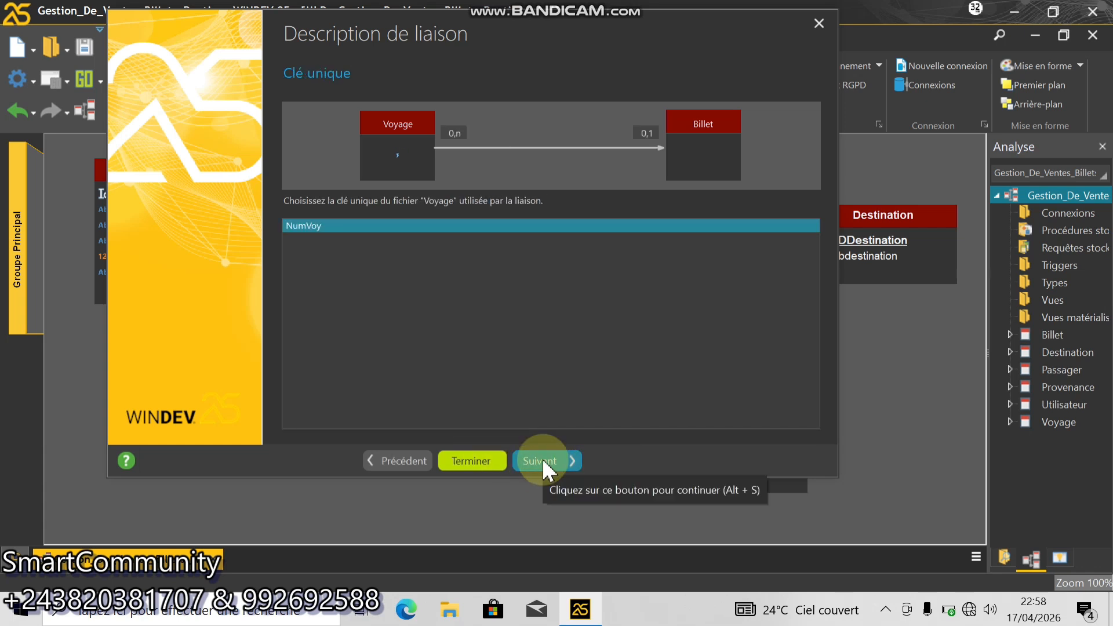
left_click(541, 460)
left_click(542, 461)
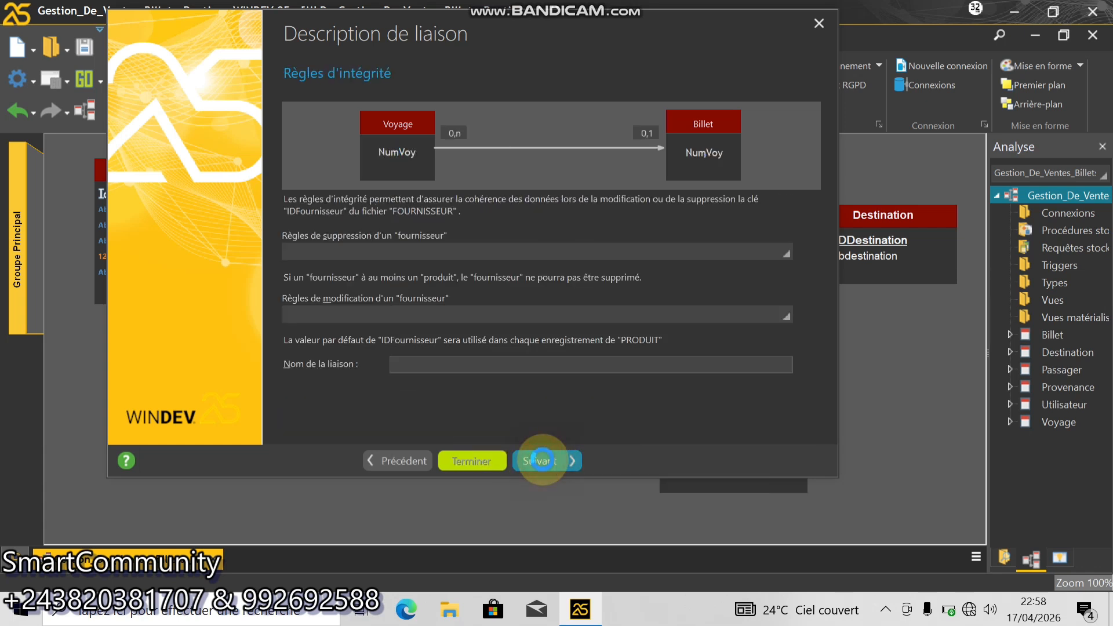
left_click(542, 460)
left_click(541, 461)
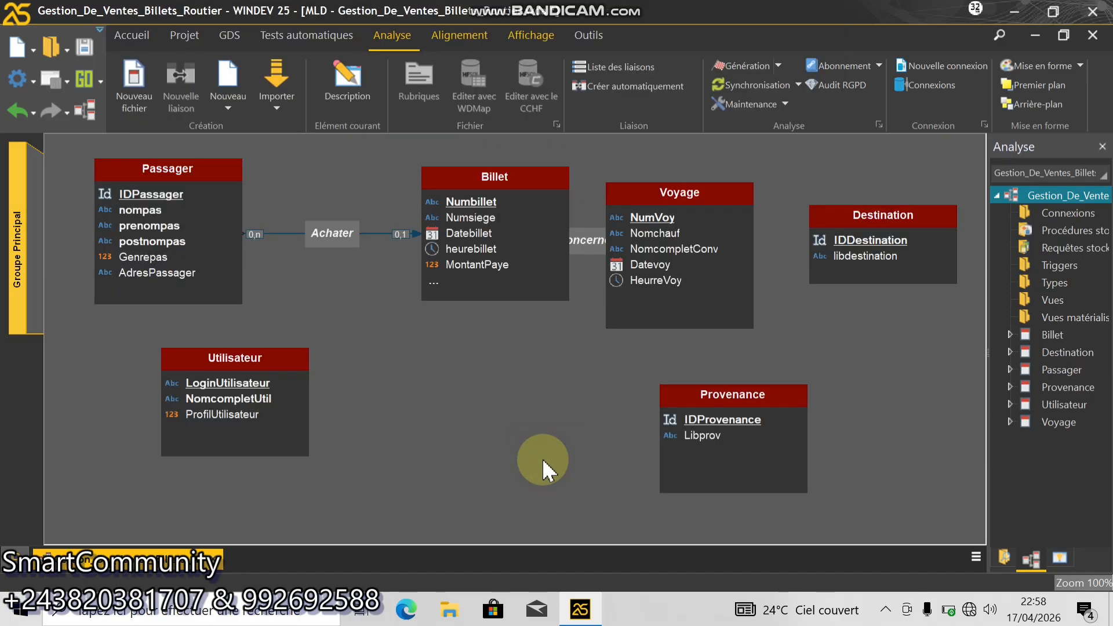
- Make the Billet box taller and narrower, and move Voyage farther from Billet with a narrower box
left_click(466, 256)
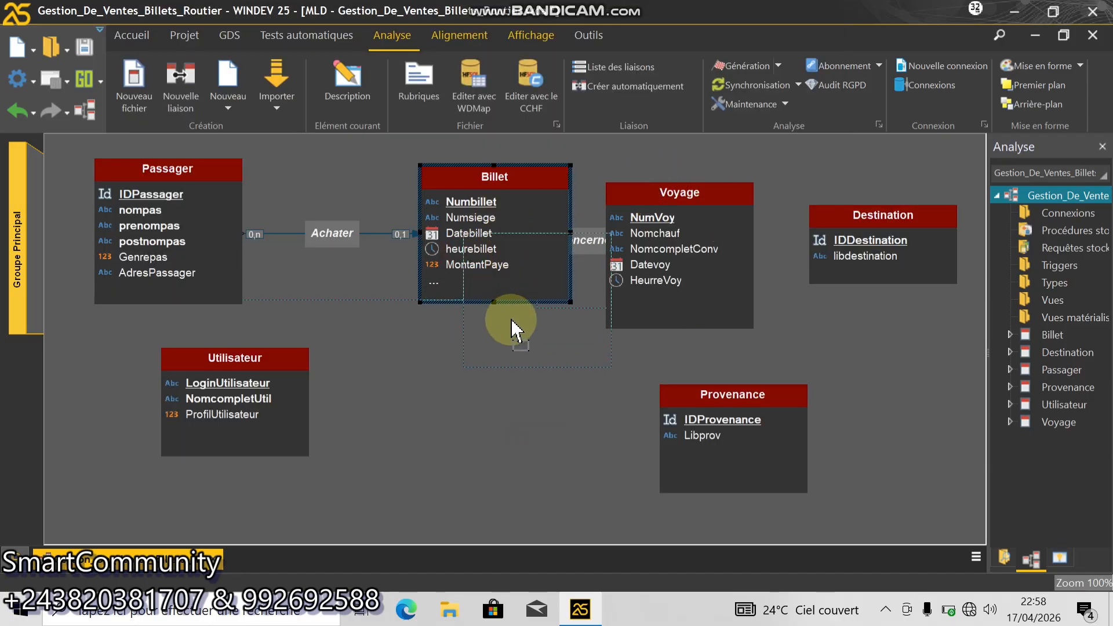
left_click_drag(488, 278, 467, 253)
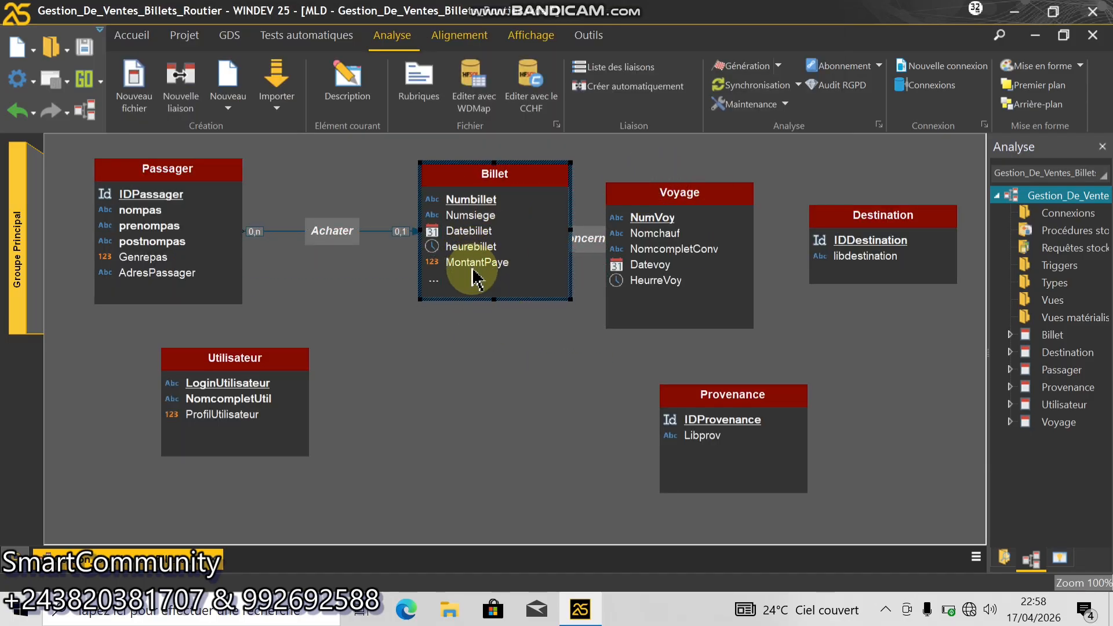
left_click_drag(492, 299, 491, 323)
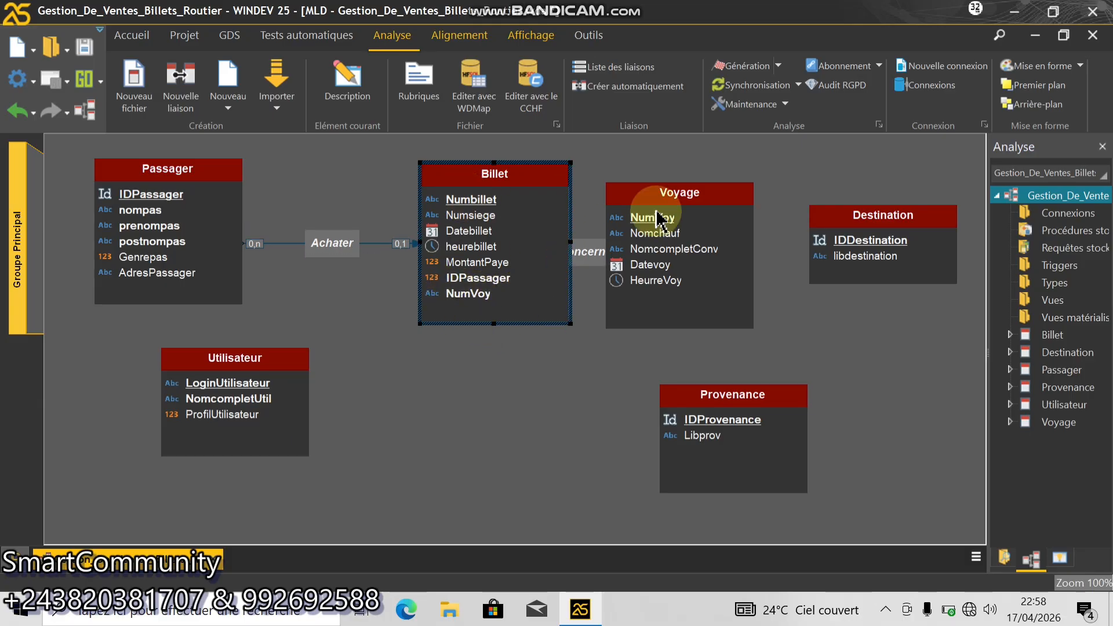
left_click_drag(663, 196, 708, 181)
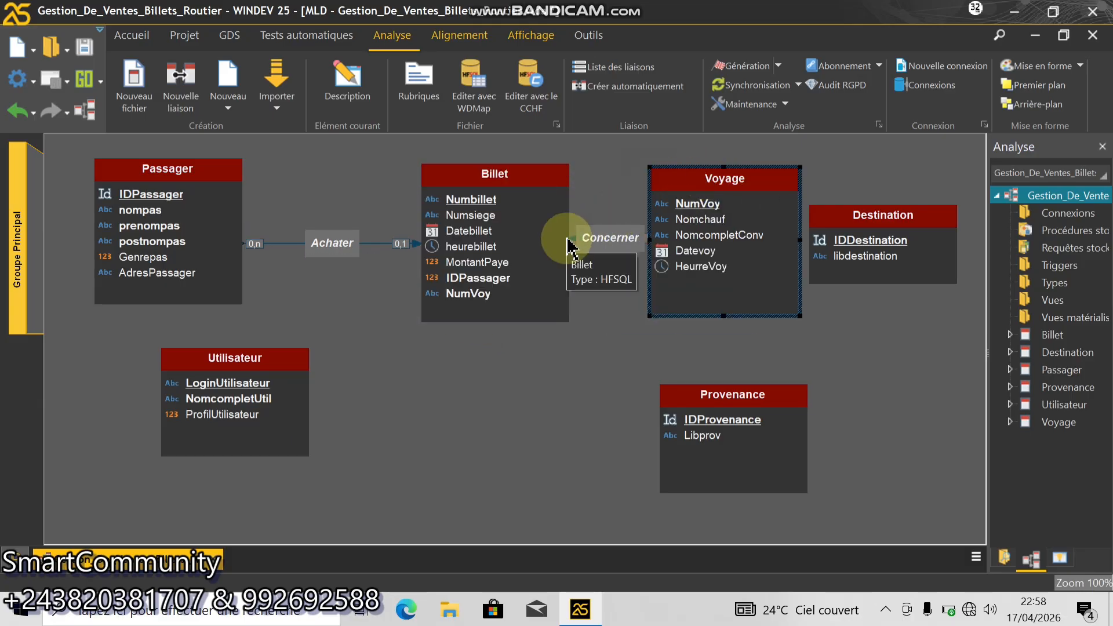
left_click_drag(570, 242, 526, 240)
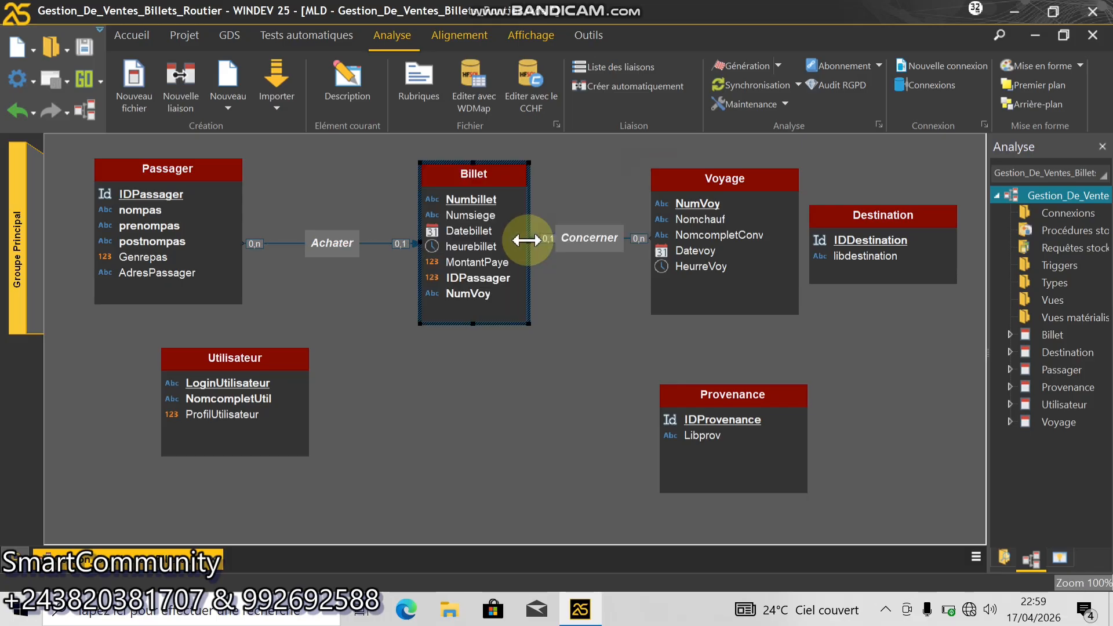
left_click(782, 240)
left_click_drag(782, 240, 775, 236)
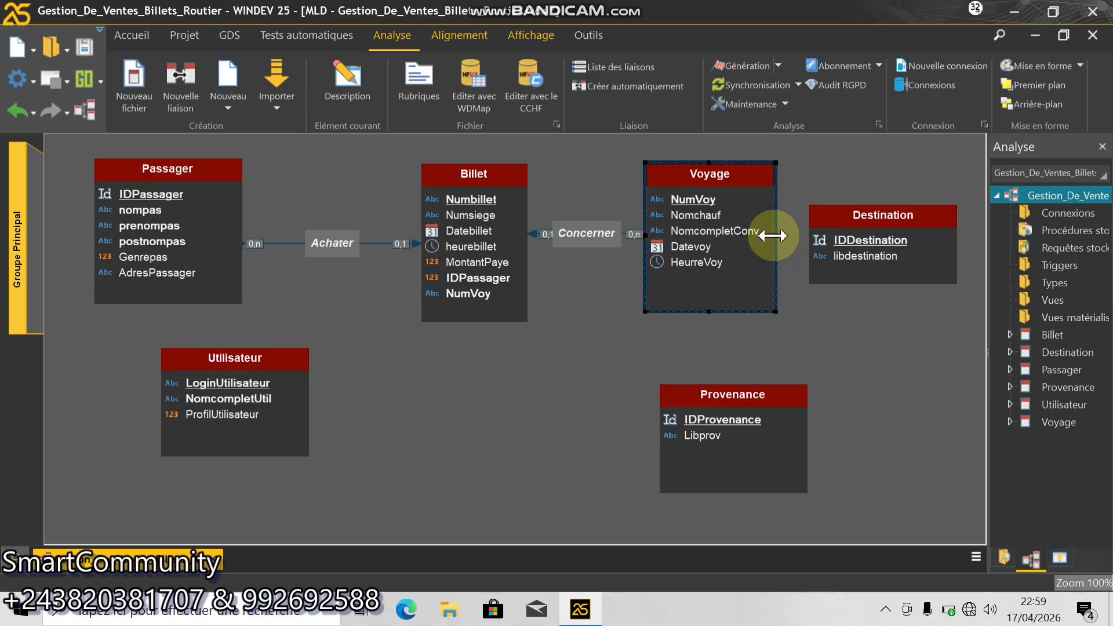
- Create an unlabelled link from Destination (0,n) to Voyage (0,1) with a new IDDestination key in Voyage
left_click(180, 92)
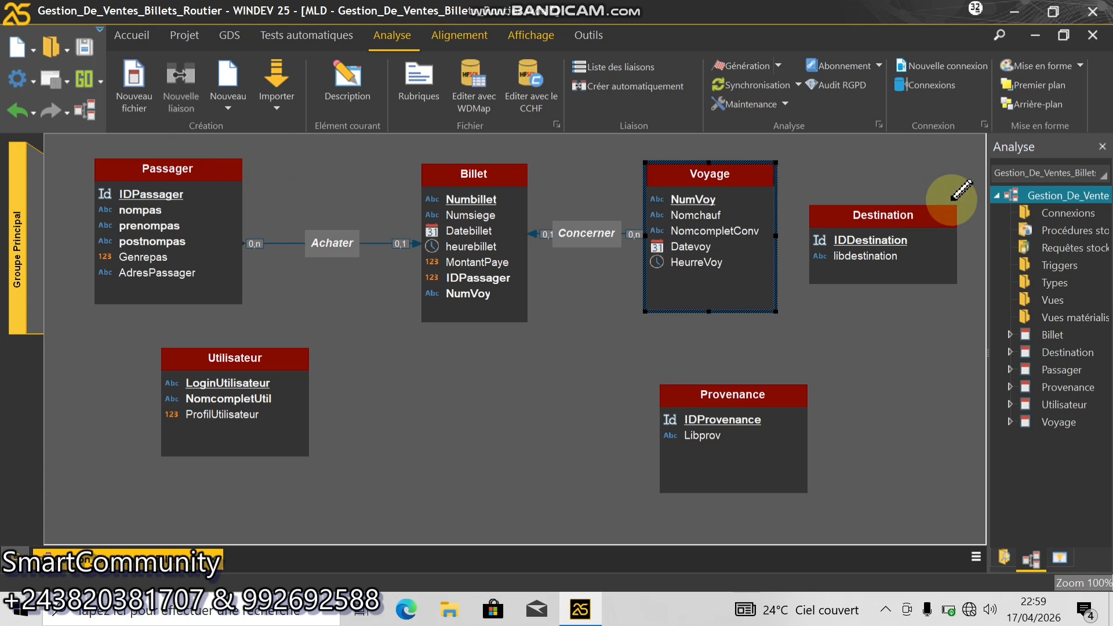
left_click(871, 232)
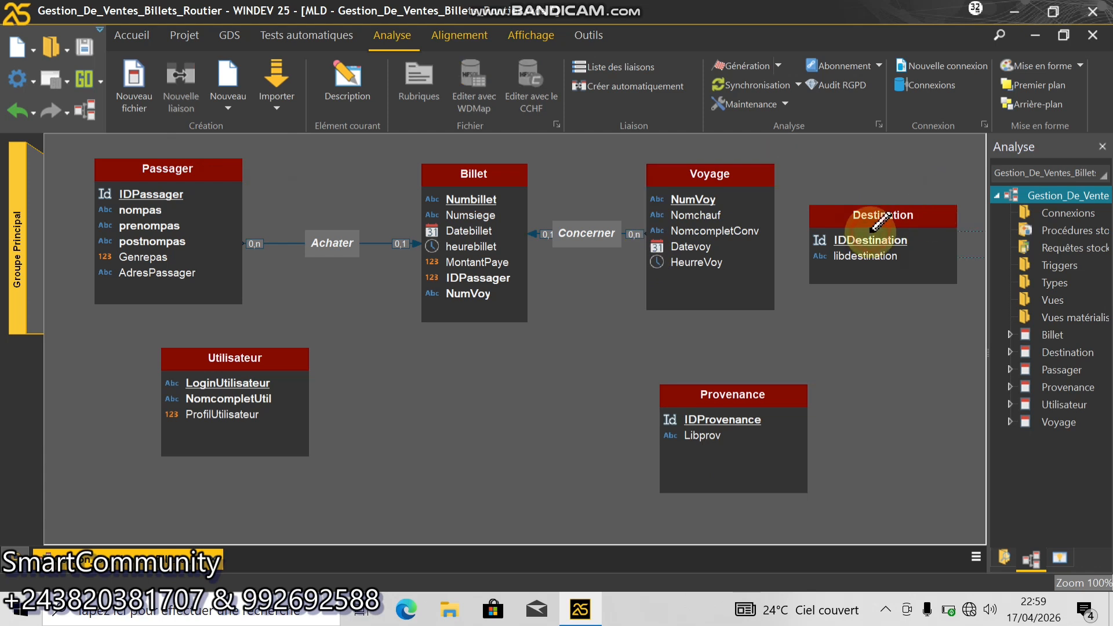
left_click(703, 228)
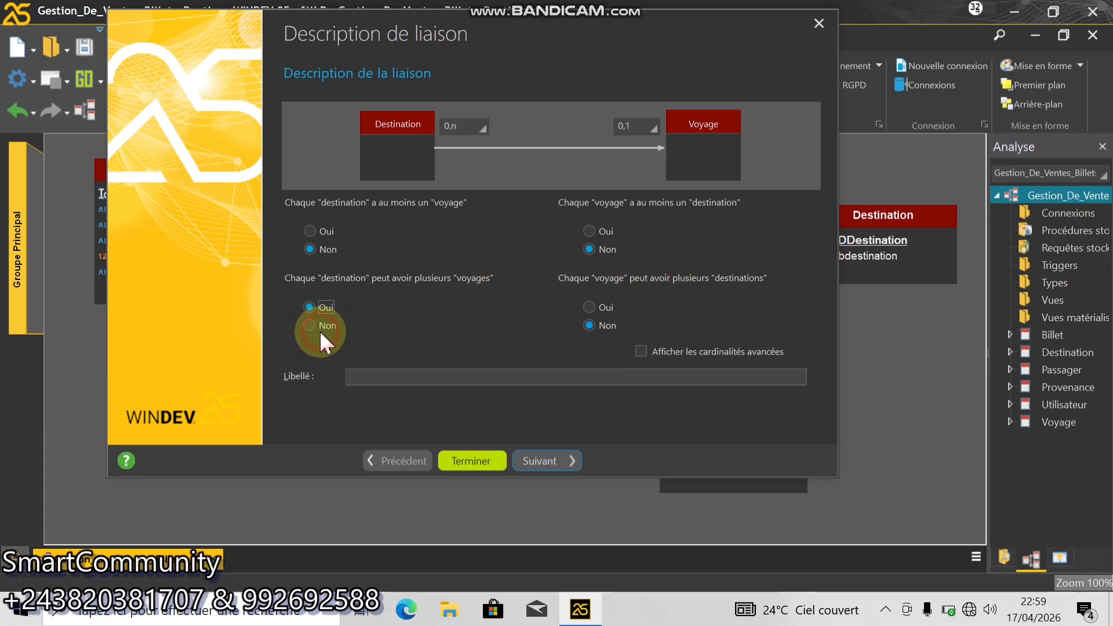
left_click(309, 308)
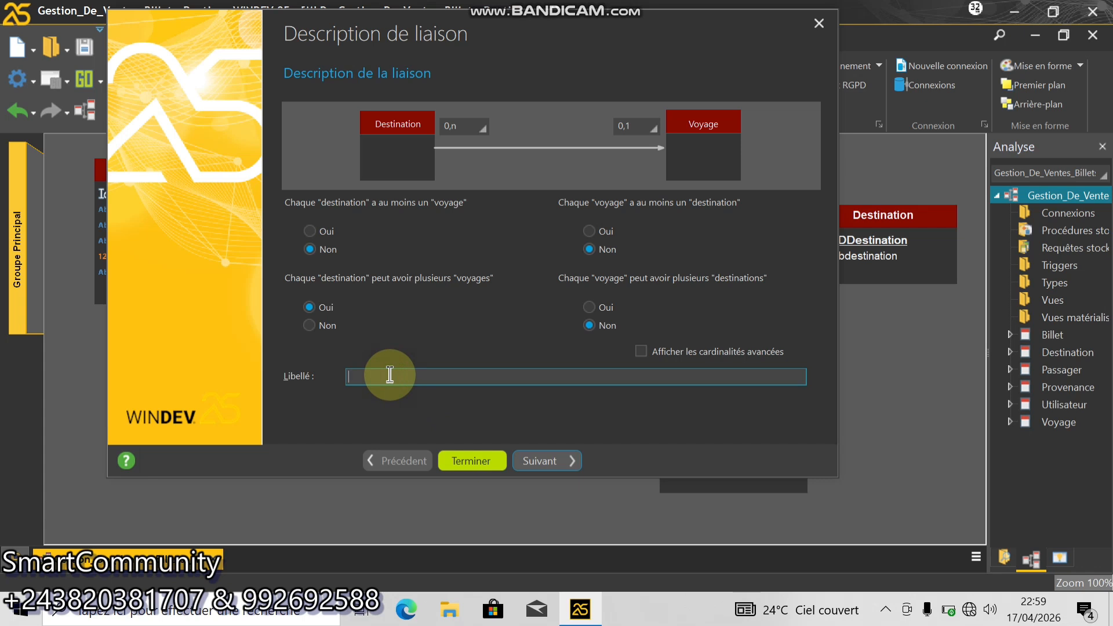
left_click(536, 463)
left_click(536, 462)
left_click(536, 463)
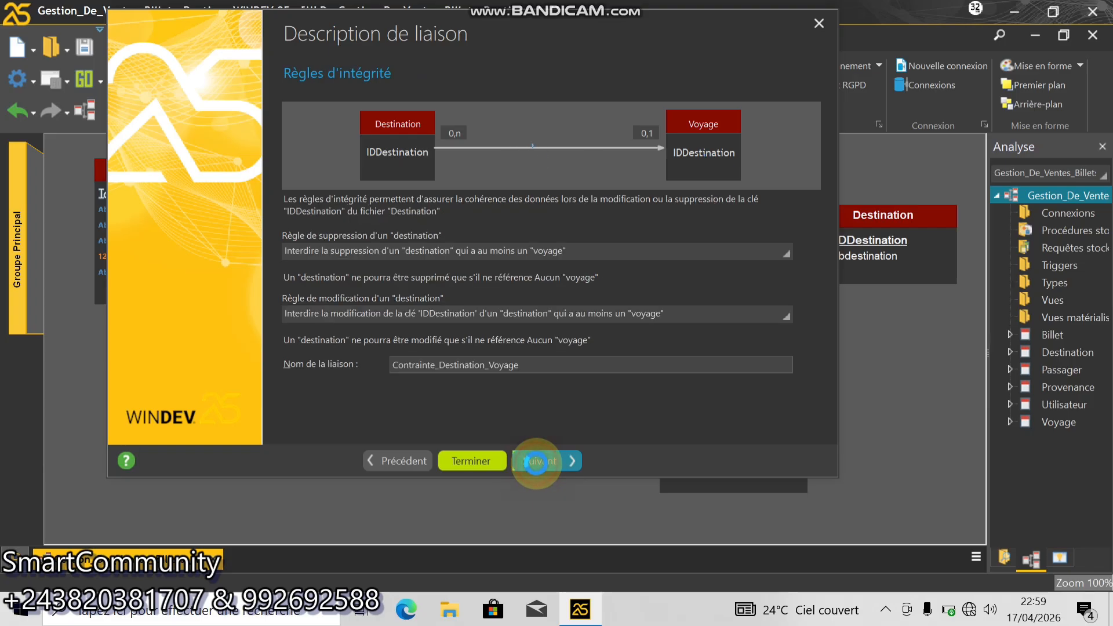
left_click(536, 462)
left_click(534, 462)
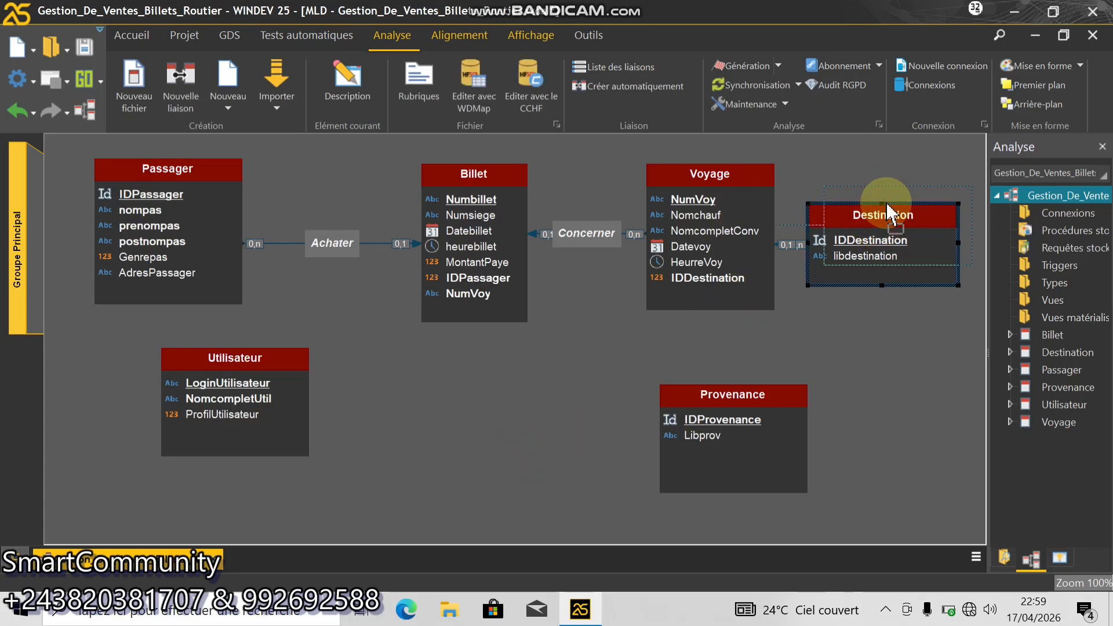
- Narrow the Destination box and move it slightly higher and farther from Voyage
left_click_drag(873, 229, 887, 209)
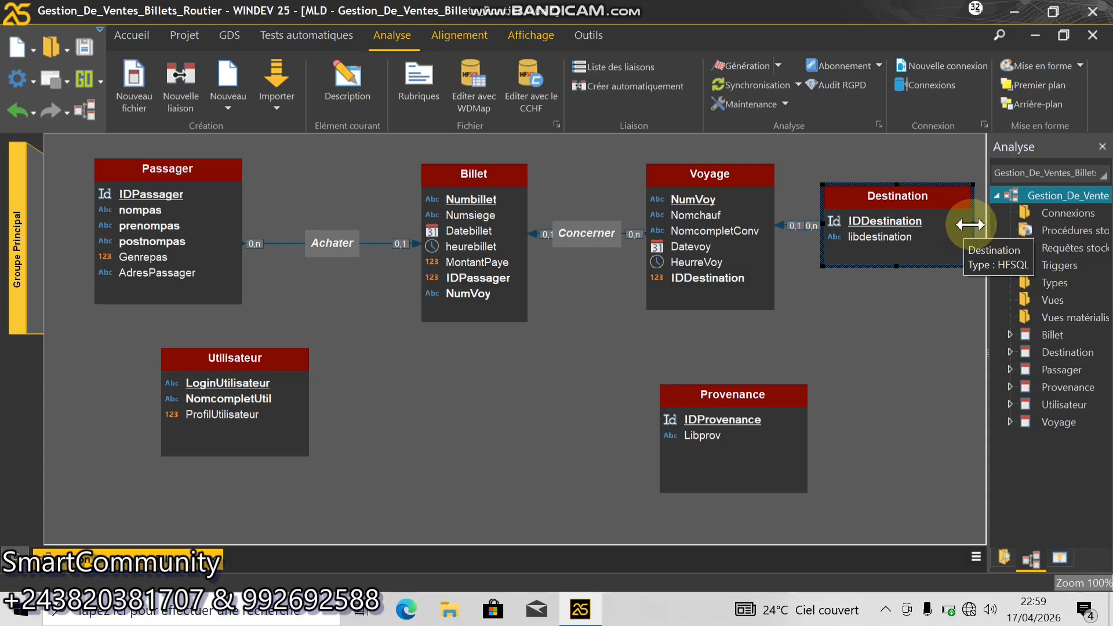
left_click_drag(971, 225, 952, 225)
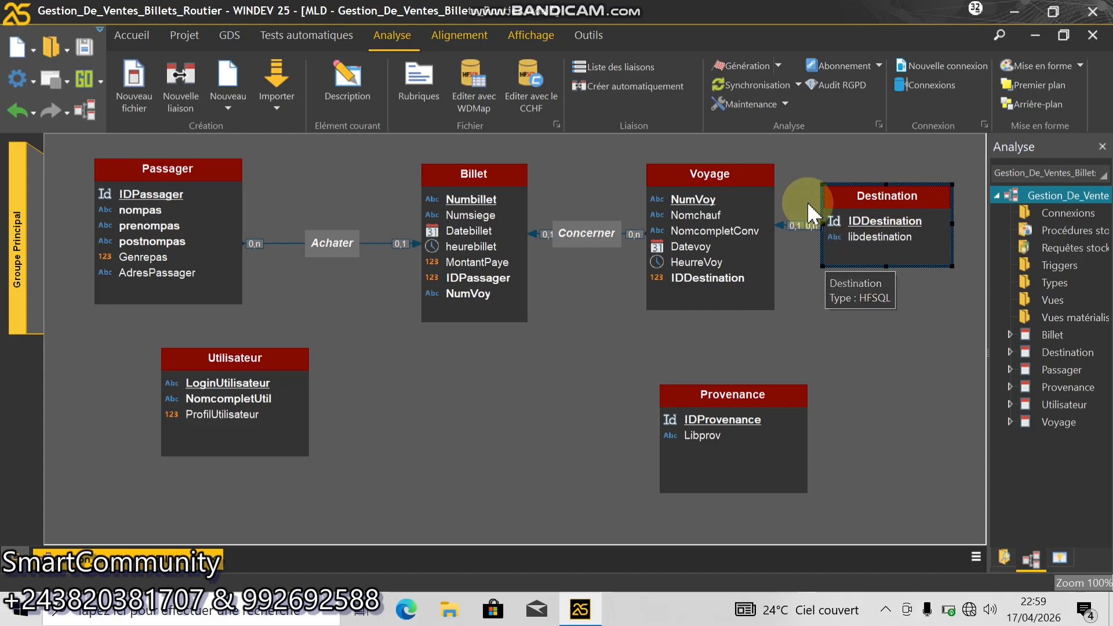
left_click_drag(840, 203, 876, 191)
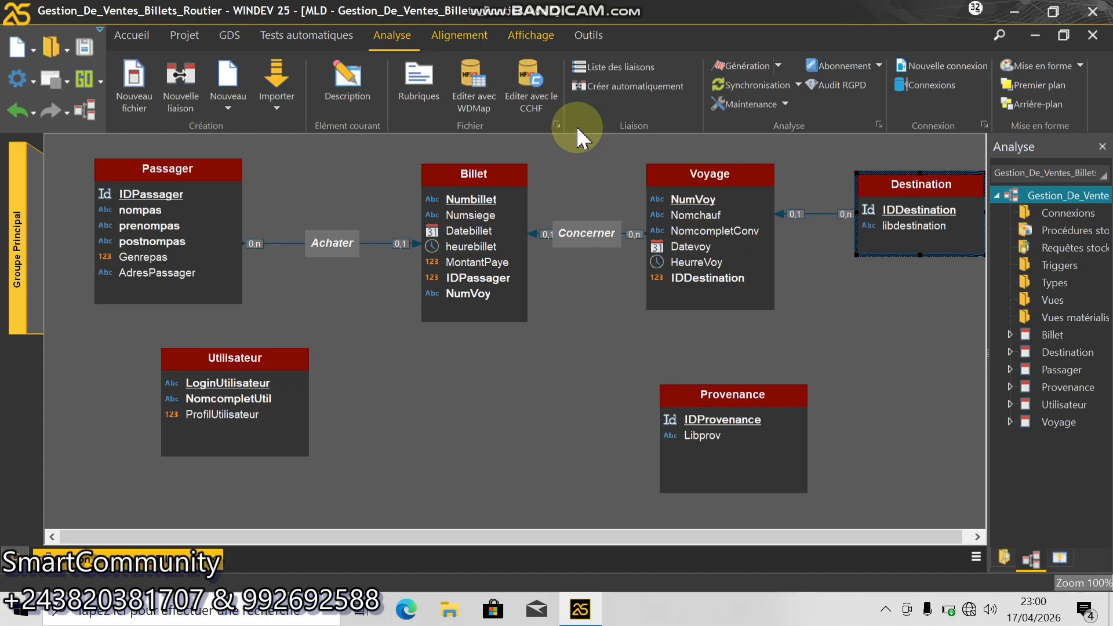
- Create an unlabelled link from Provenance (0,n) to Voyage (0,1) with a new IDProvenance key in Voyage
left_click(189, 91)
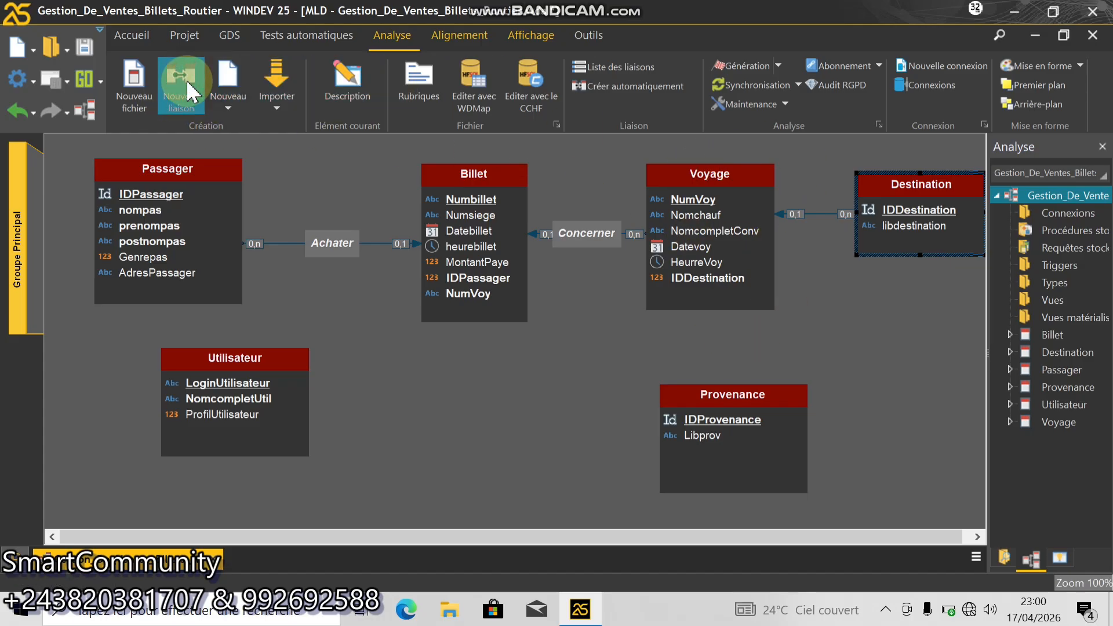
left_click_drag(709, 439, 695, 246)
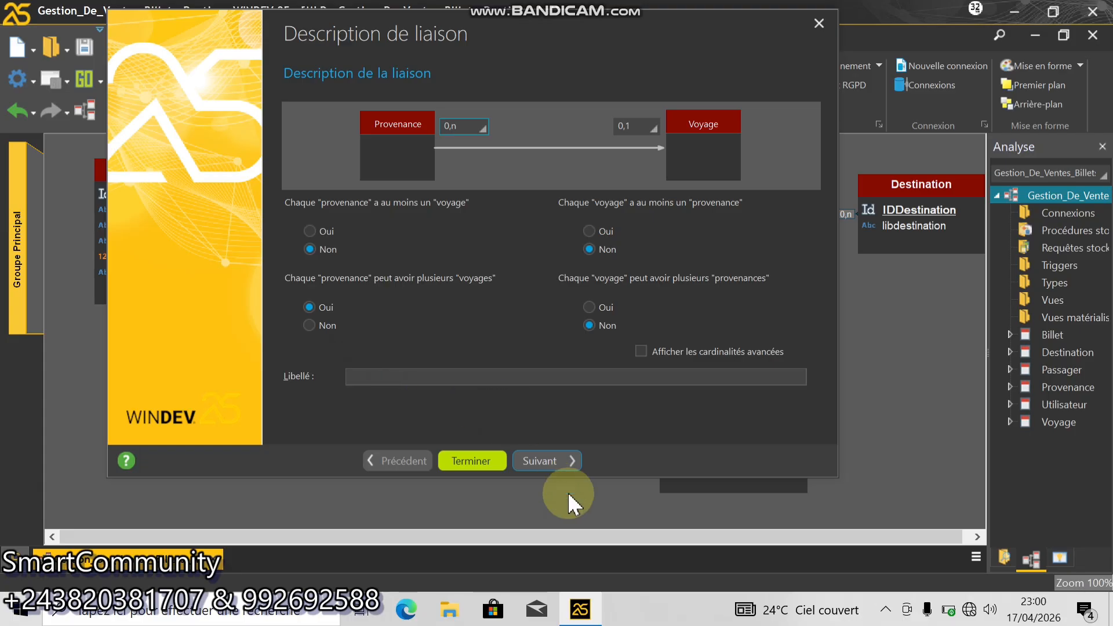
left_click(544, 461)
left_click(544, 461)
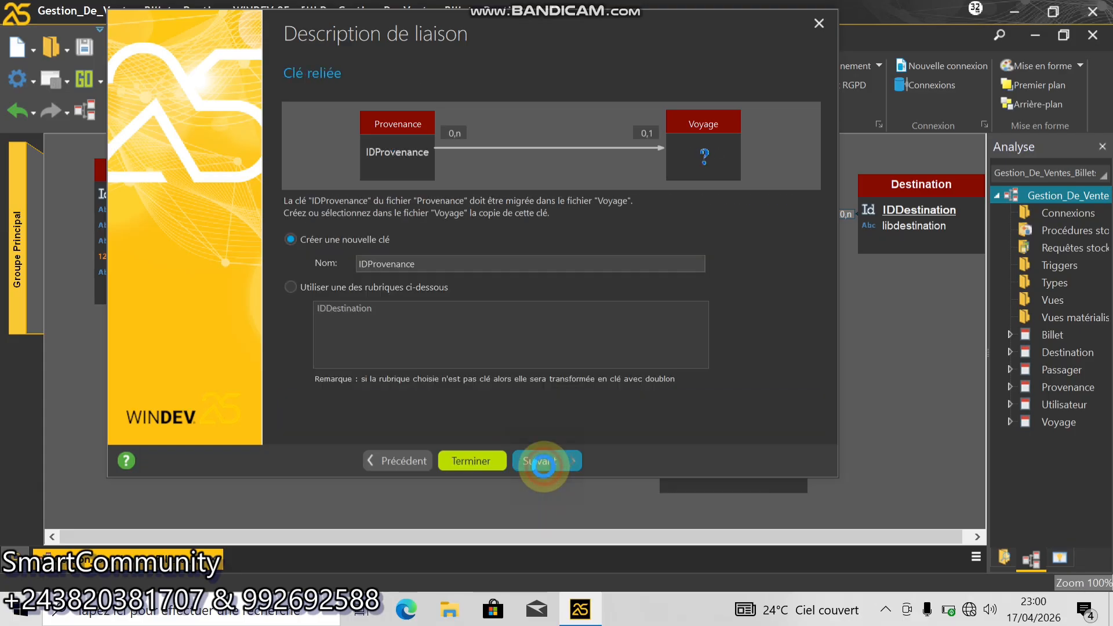
left_click(544, 461)
left_click(544, 461)
left_click(544, 461)
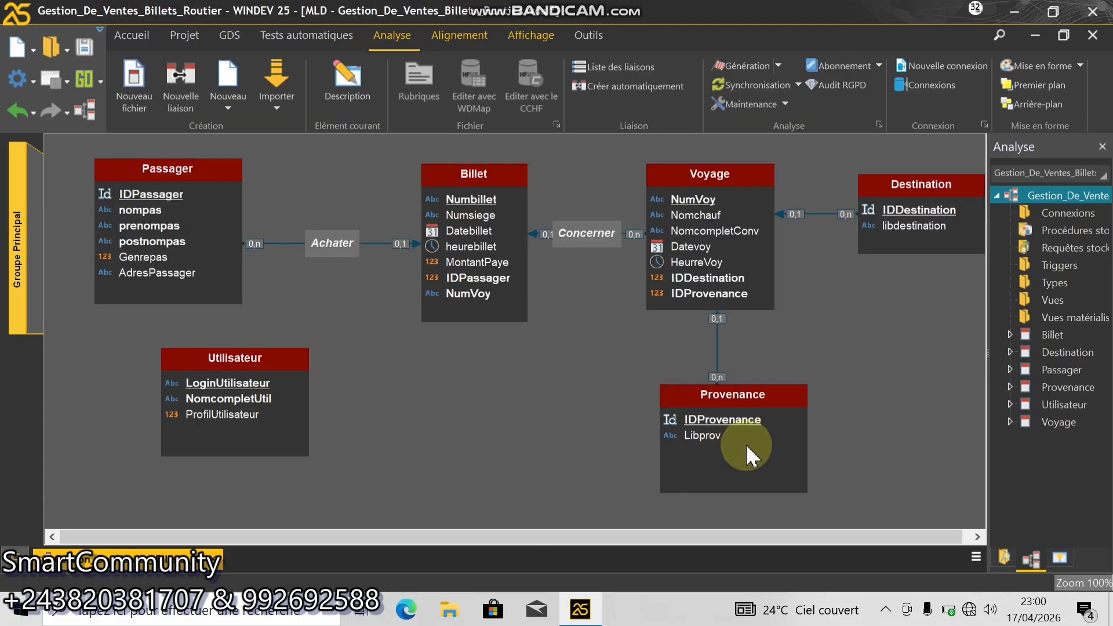
- Align Provenance beneath Voyage and make its box slightly shorter and narrower
mouse_move(721, 396)
left_mouse_down()
mouse_move(741, 396)
mouse_move(712, 392)
left_mouse_up()
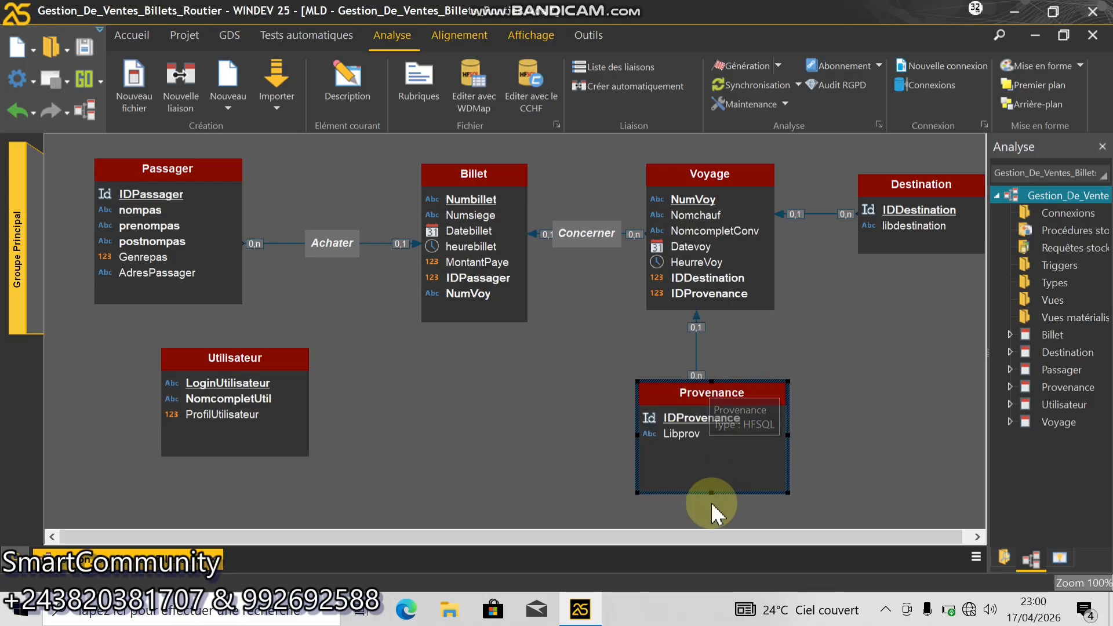
left_click_drag(712, 494, 708, 472)
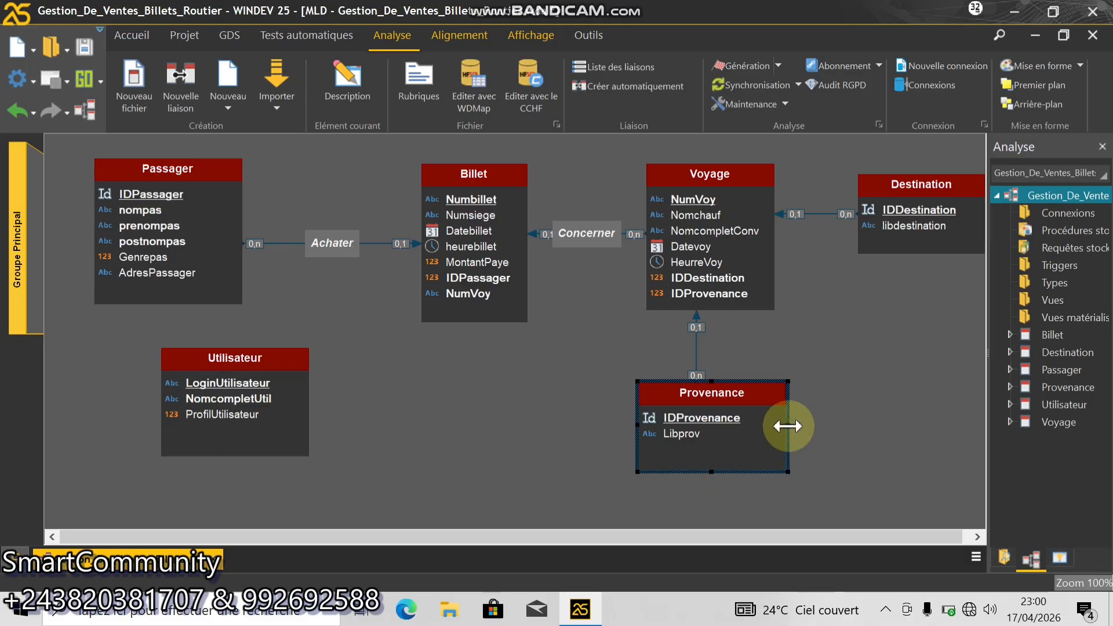
left_click_drag(788, 426, 782, 426)
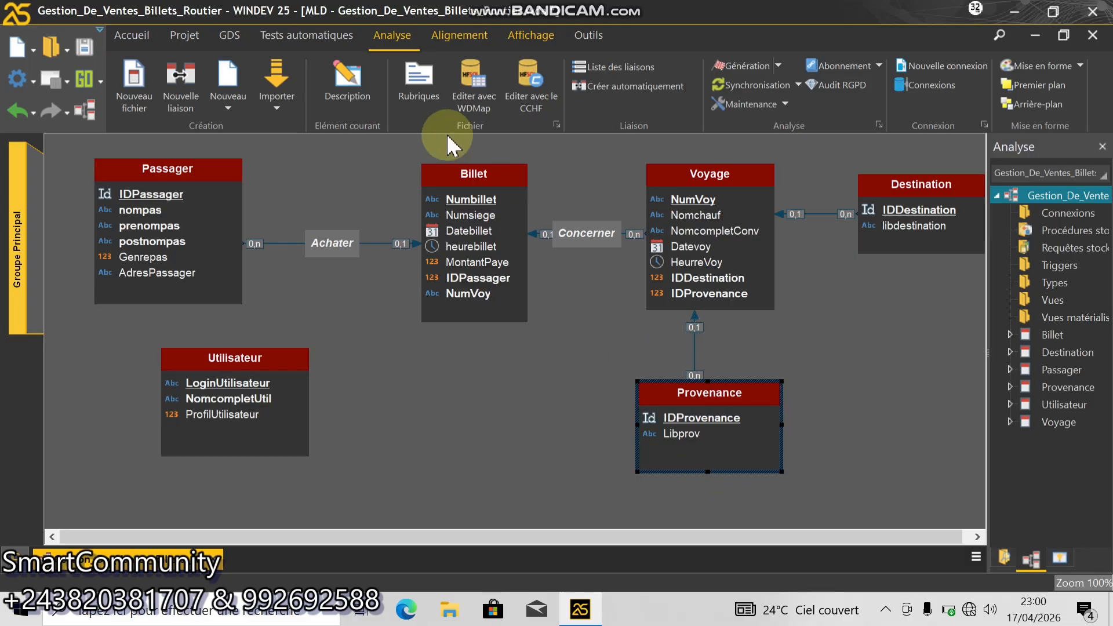
- Shift Billet, Voyage and Destination closer to Passager
left_click_drag(464, 174, 418, 166)
left_click(679, 180)
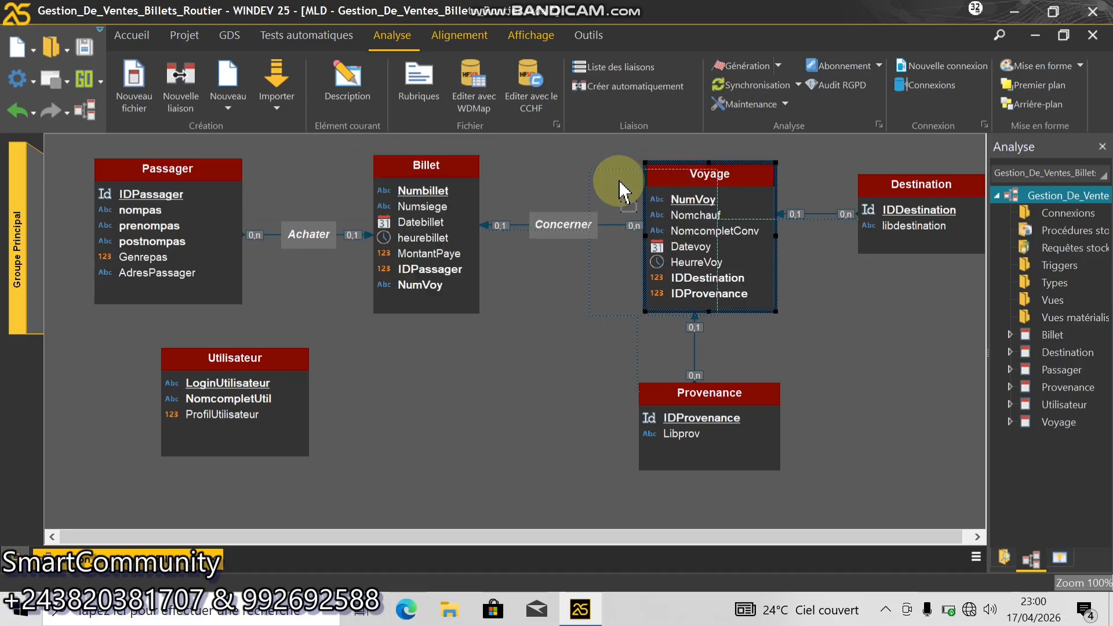
left_click_drag(619, 180, 616, 172)
left_click(865, 204)
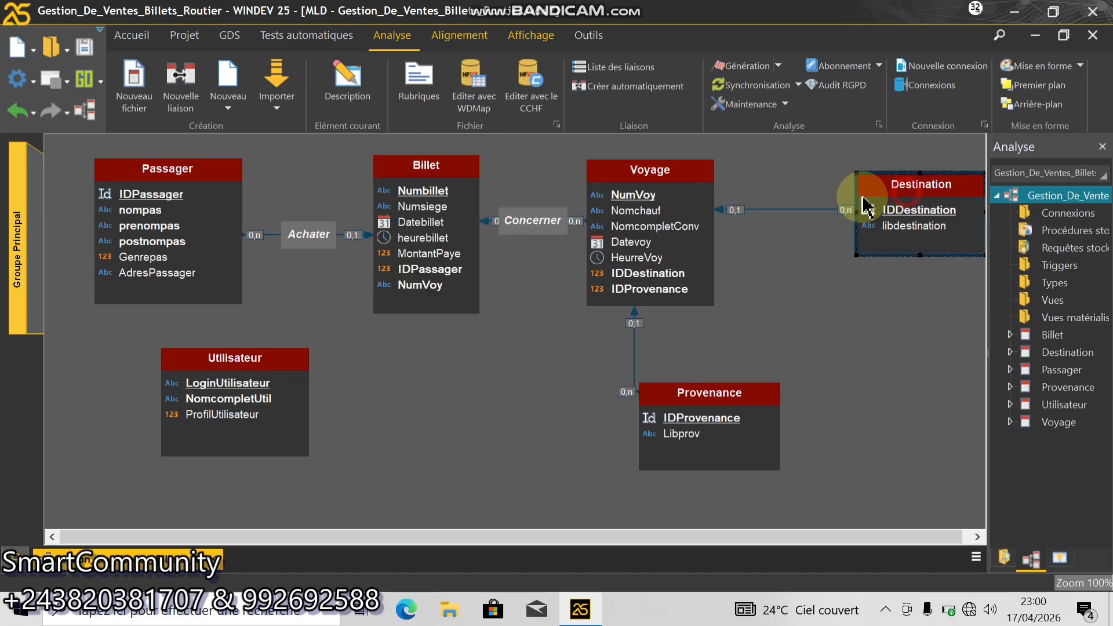
left_click_drag(865, 205, 821, 209)
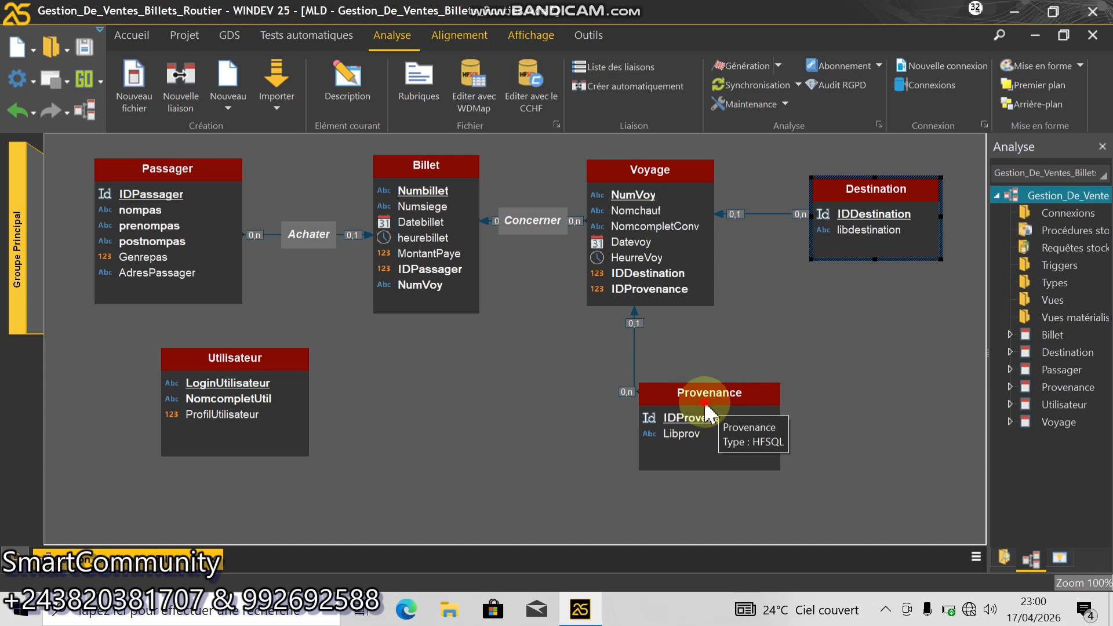
- Place Provenance directly beneath Voyage with a straight centred link, and position Utilisateur below the gap between Passager and Billet
left_click_drag(705, 406, 654, 416)
left_click(636, 355)
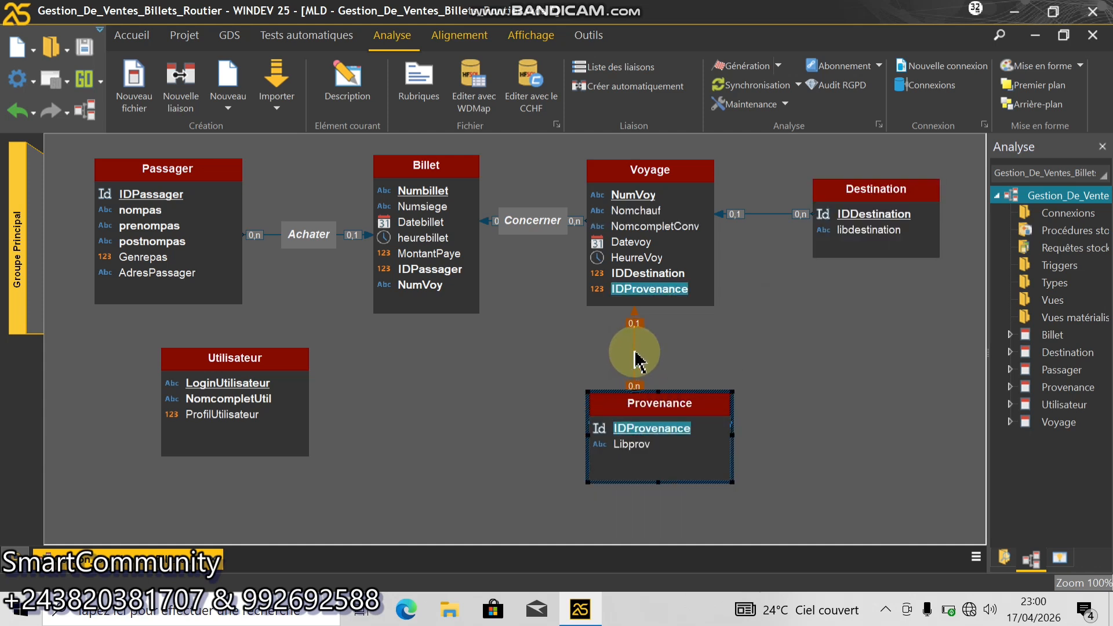
left_click_drag(635, 352, 657, 352)
left_click_drag(261, 368, 172, 394)
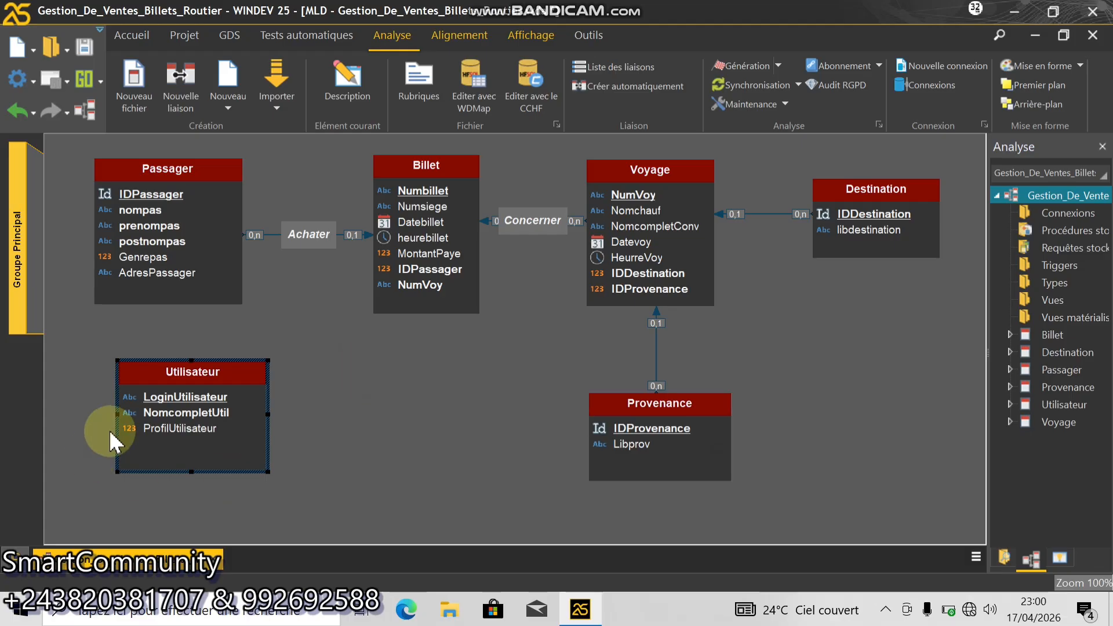
left_click_drag(156, 375, 279, 376)
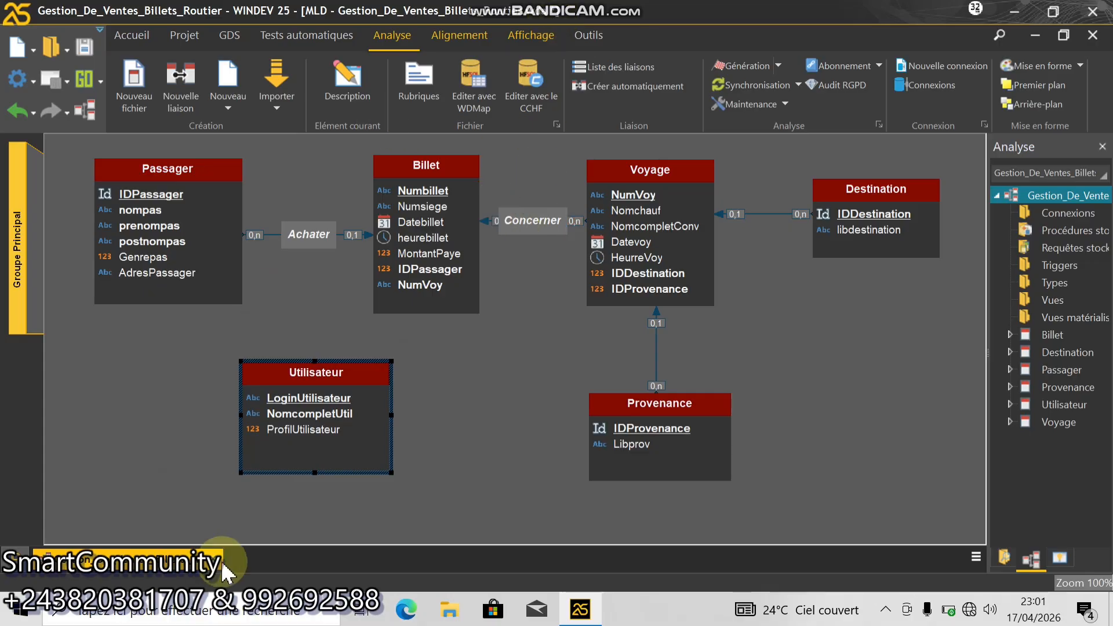
- Return to the project dashboard and apply the modified analysis structure to the project
left_click(21, 565)
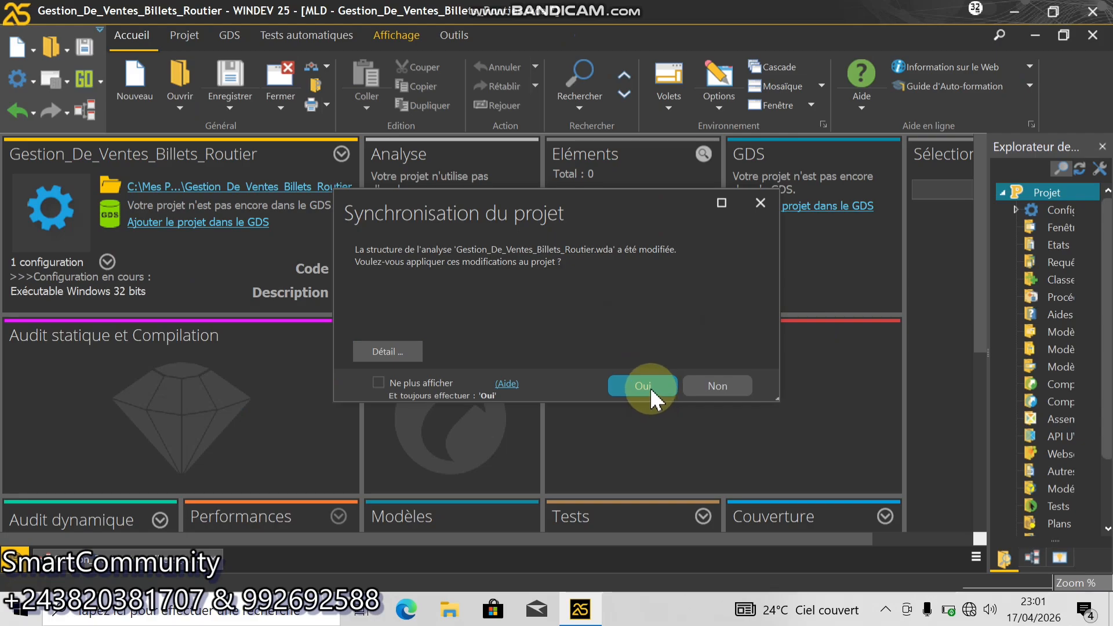
left_click(646, 393)
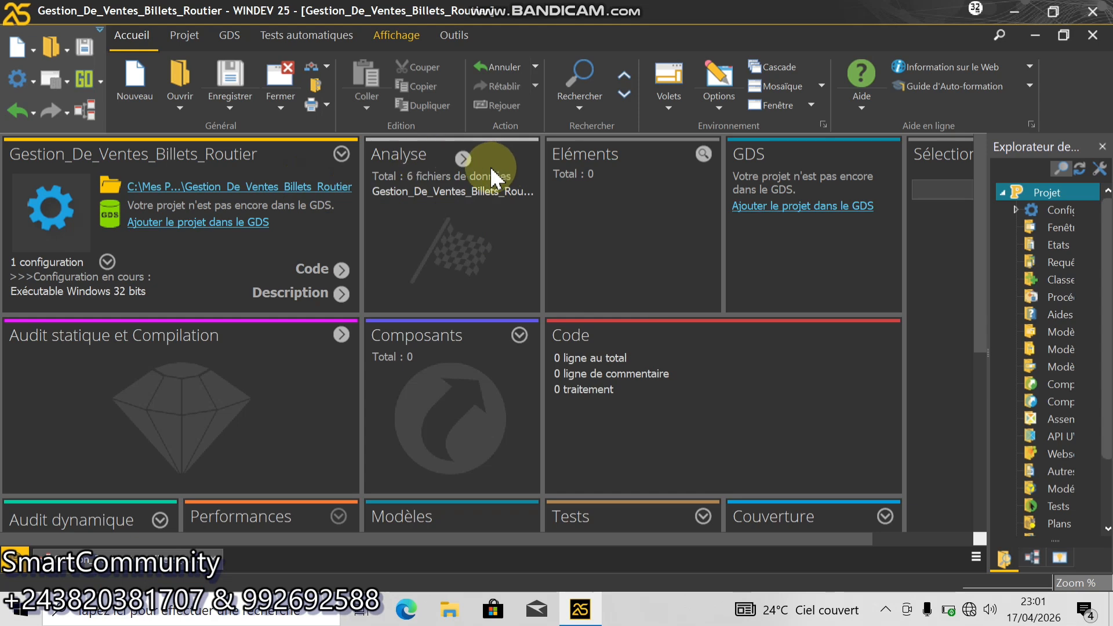
- Reopen the analysis from the project dashboard and launch its generation
left_click(466, 161)
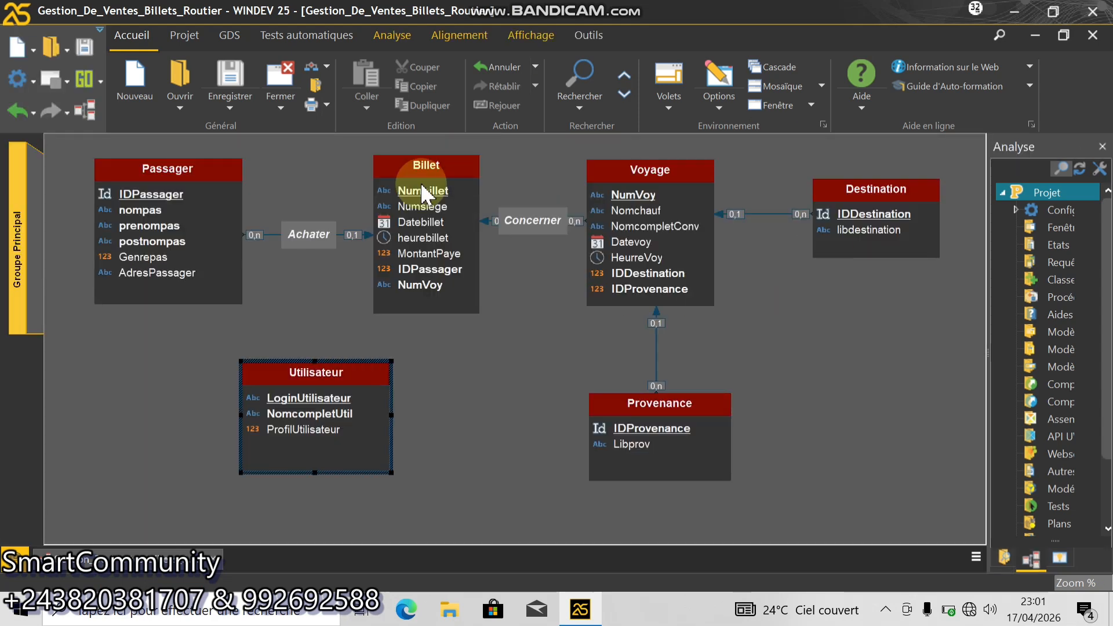
left_click(386, 38)
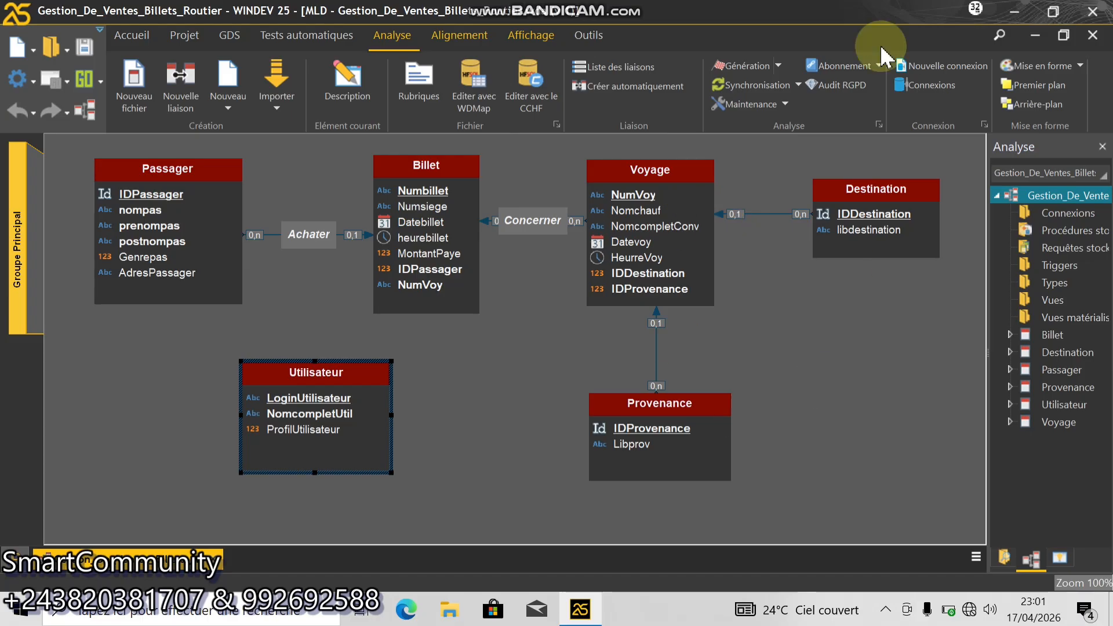
left_click(748, 68)
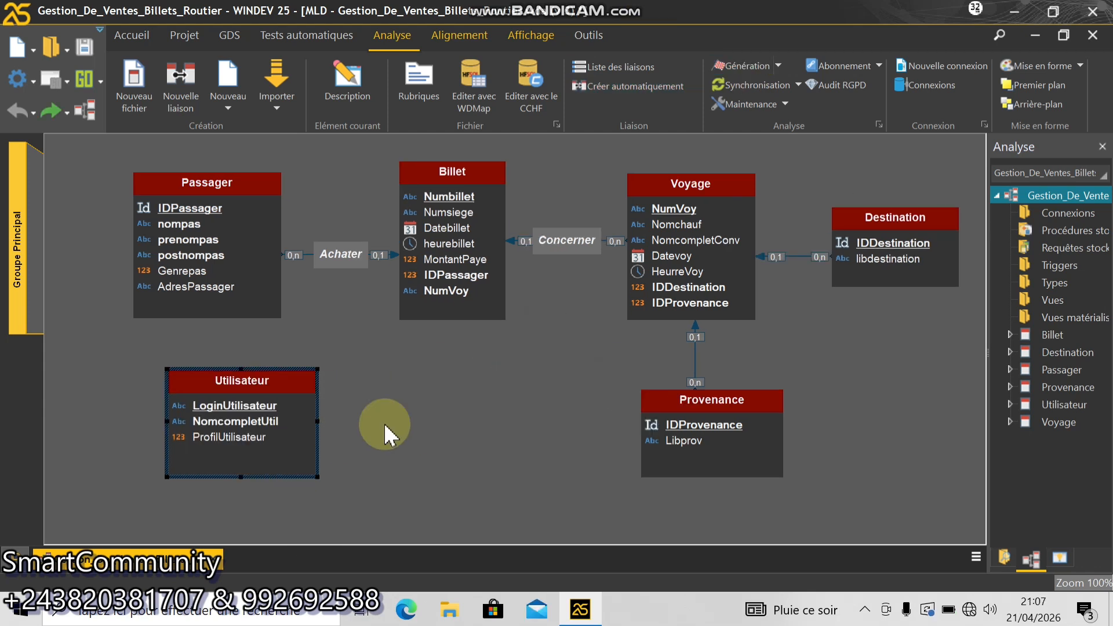
- Open the item description of the Utilisateur file and add a new item named MotdepasseUtilisateur
left_click(259, 401)
right_click(259, 401)
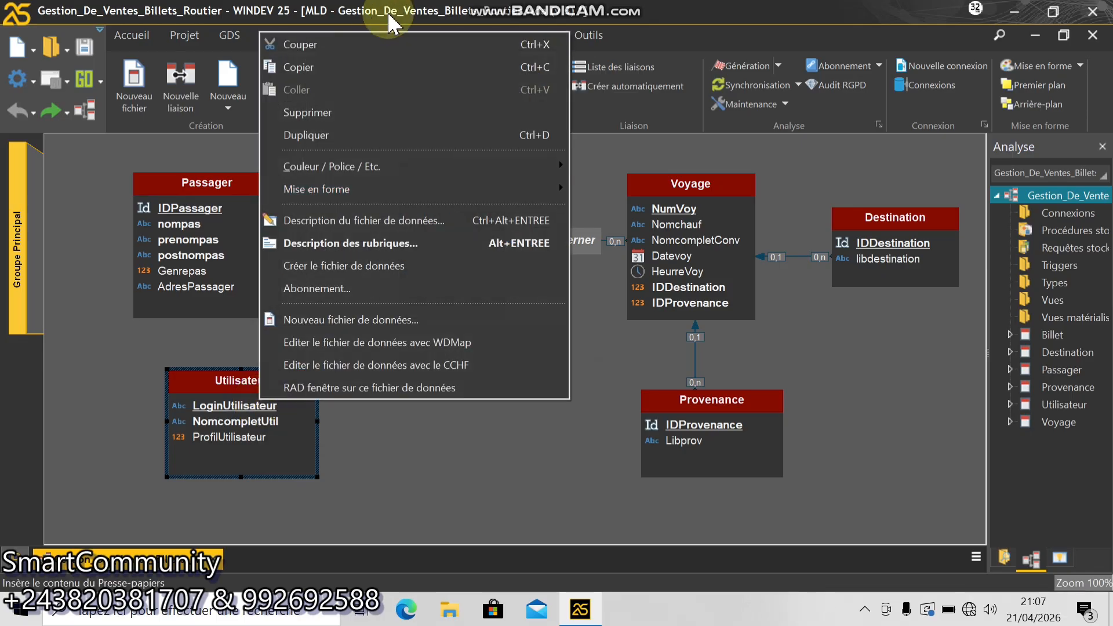
left_click(314, 242)
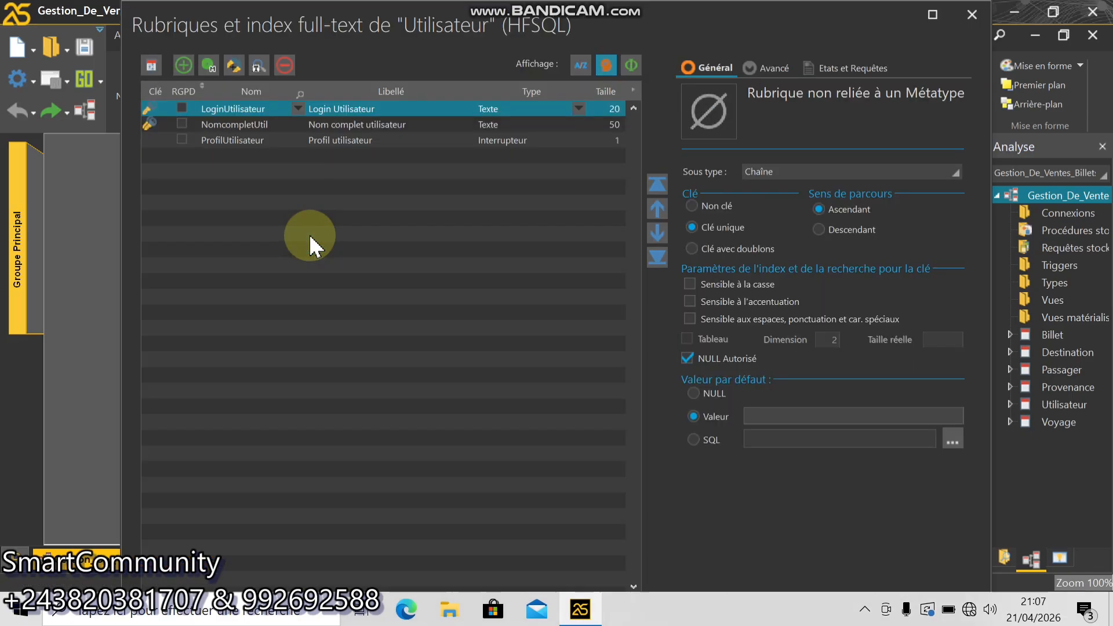
left_click(250, 156)
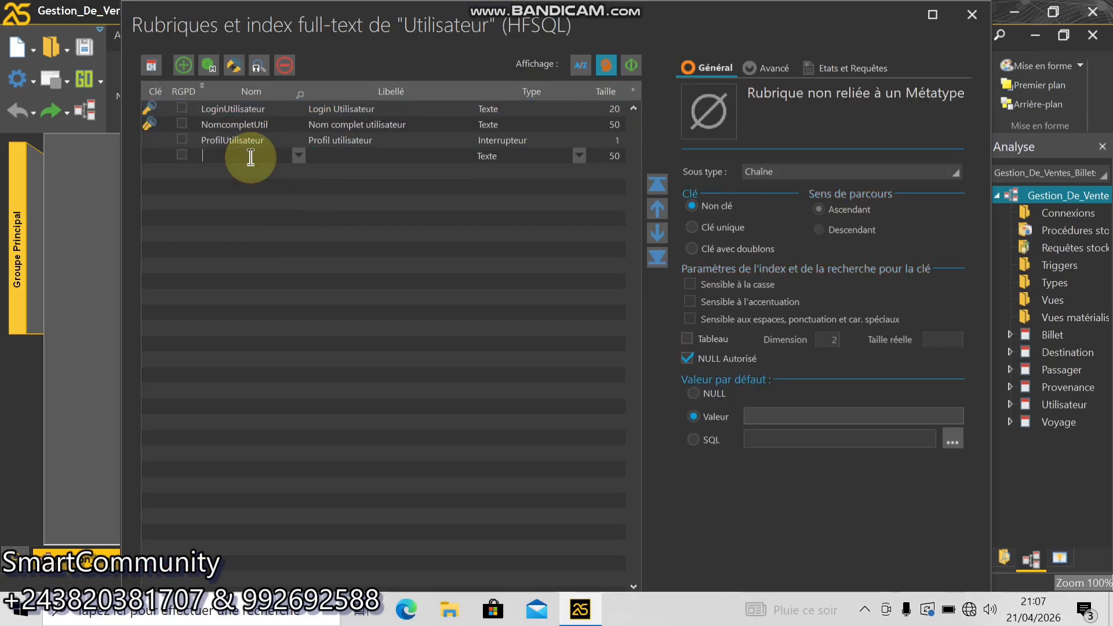
type("Motdepa")
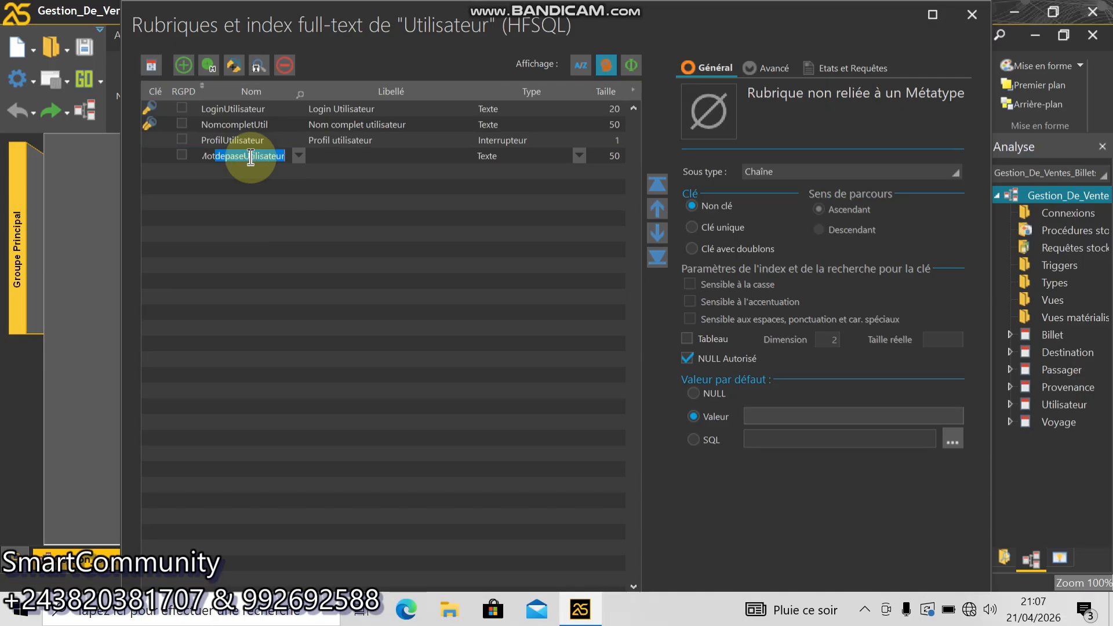
type("sseUtilisateur")
key("Tab")
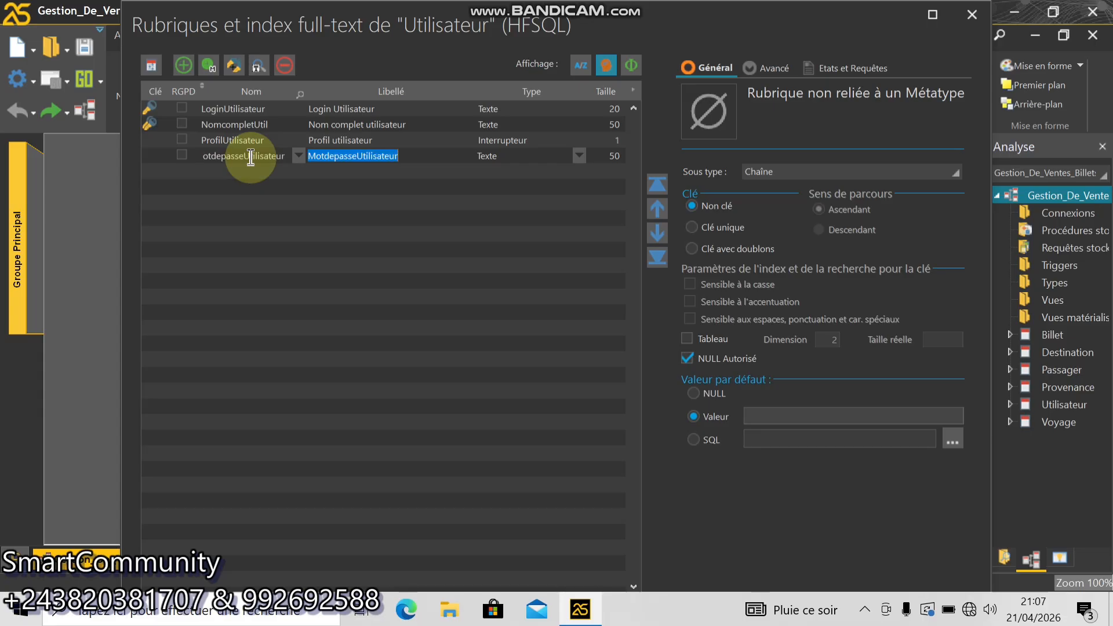
- Give the MotdepasseUtilisateur item the caption "Mot de passe utilisateur" and a size of 20
type("Mo")
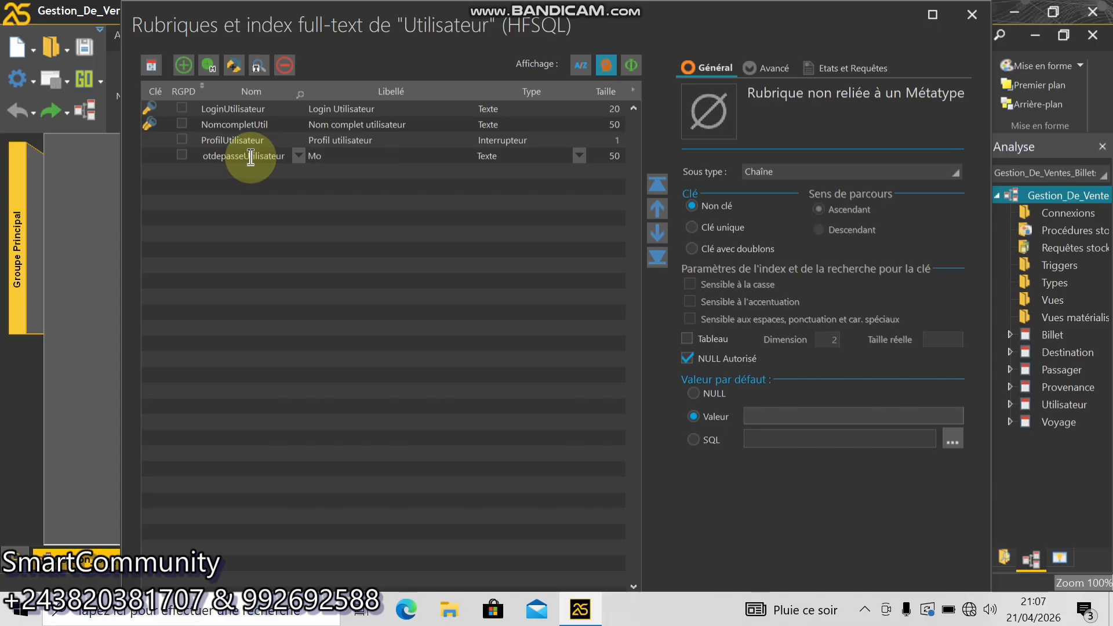
type("t de pa")
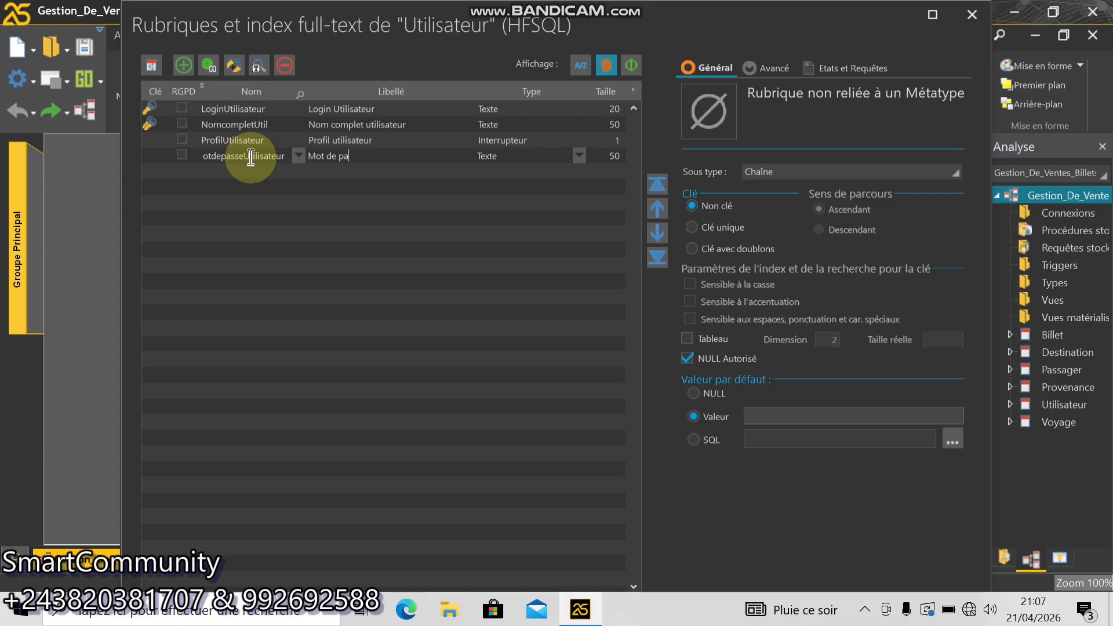
type("sse utilisateur")
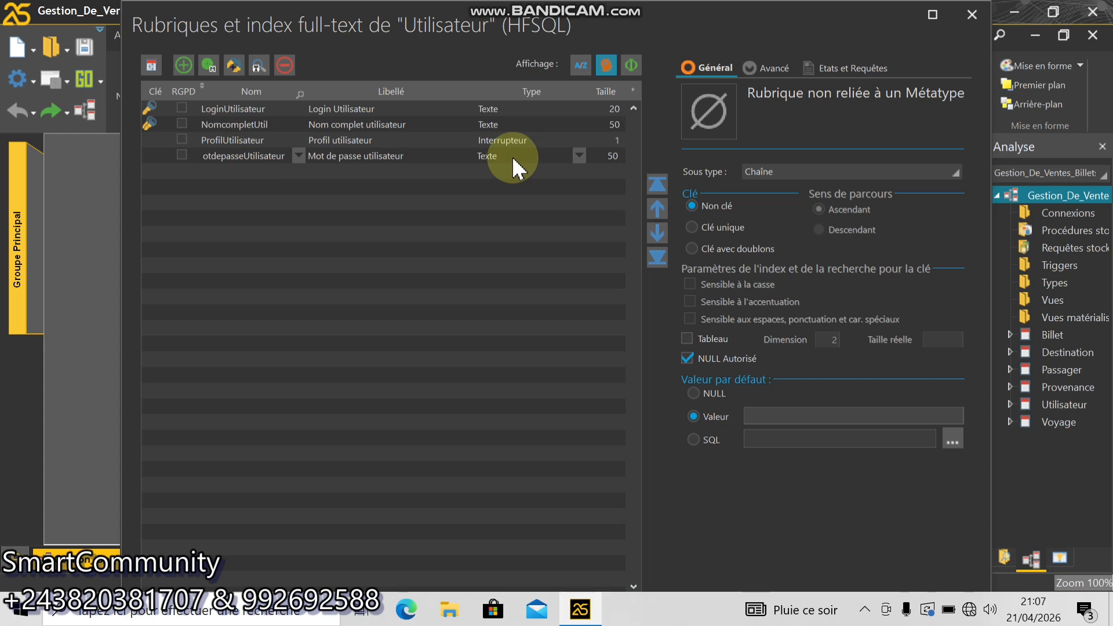
left_click(616, 157)
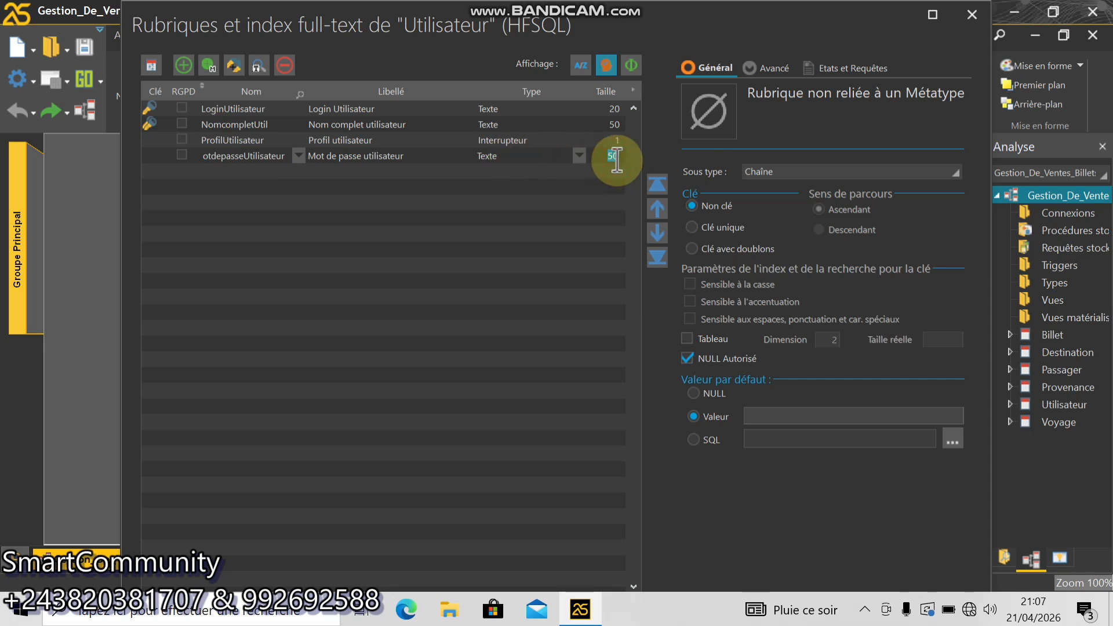
type("20")
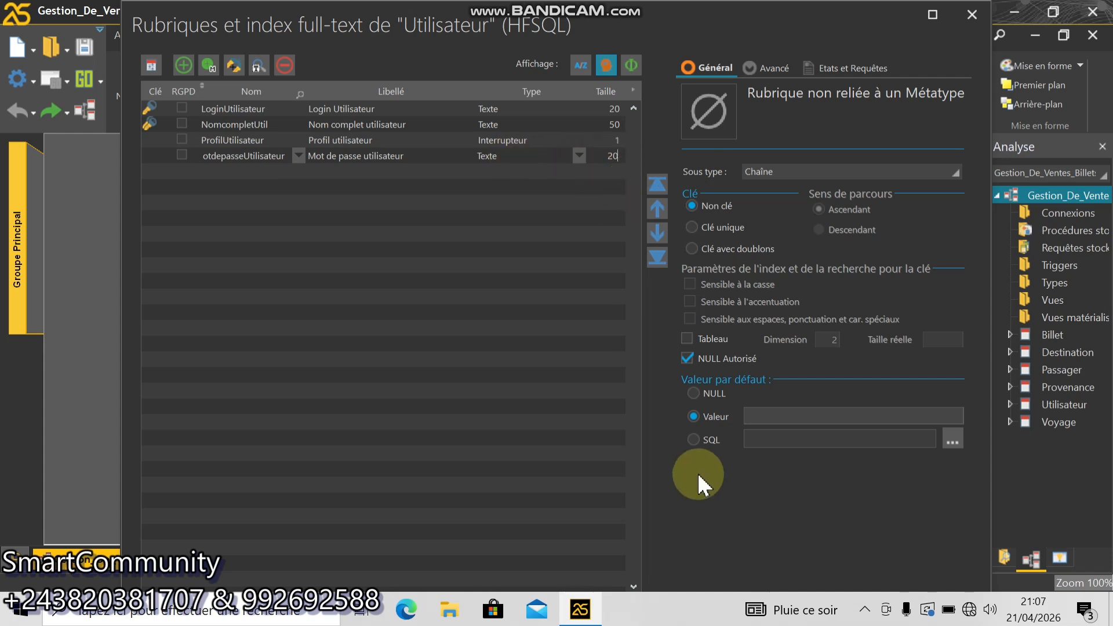
left_click_drag(704, 494, 662, 428)
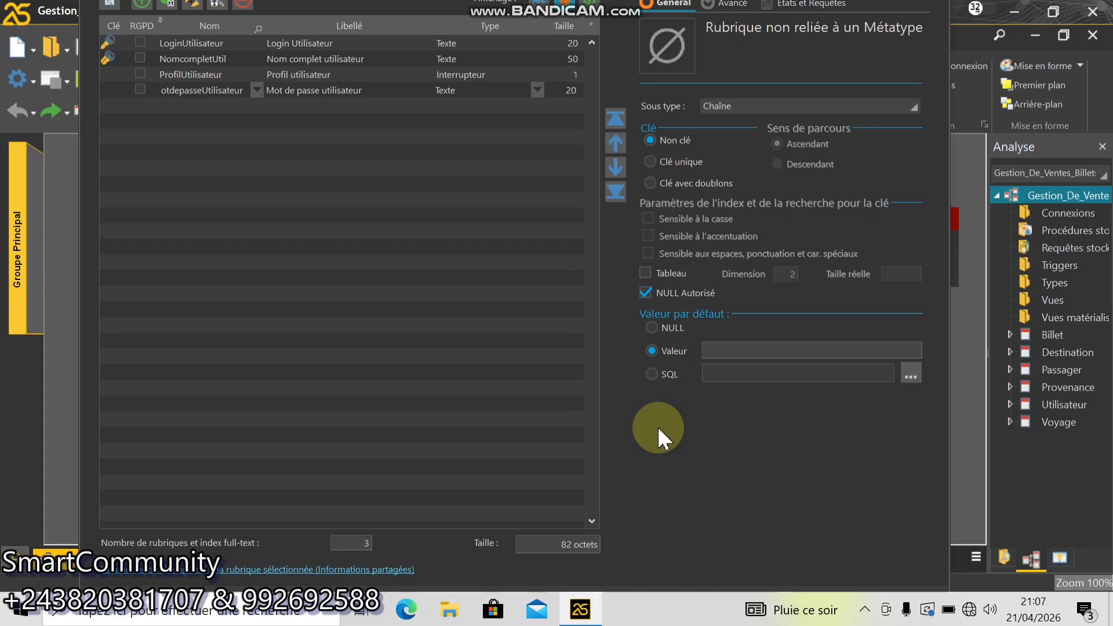
left_click(167, 91)
type("M")
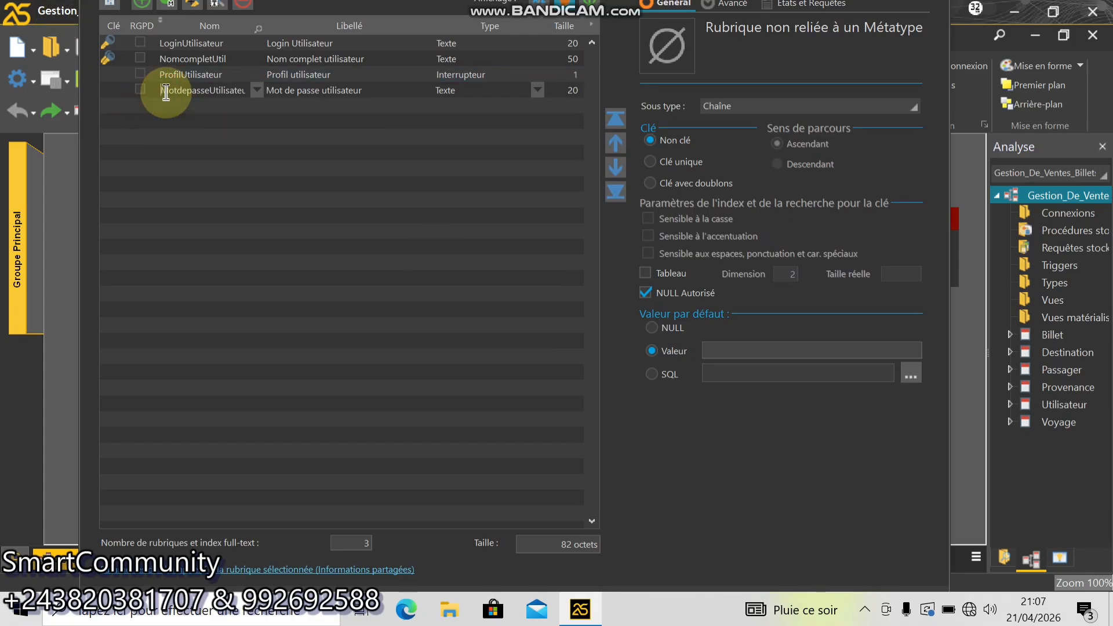
- Move the MotdepasseUtilisateur item up directly below LoginUtilisateur and validate the Utilisateur item description
left_click(111, 92)
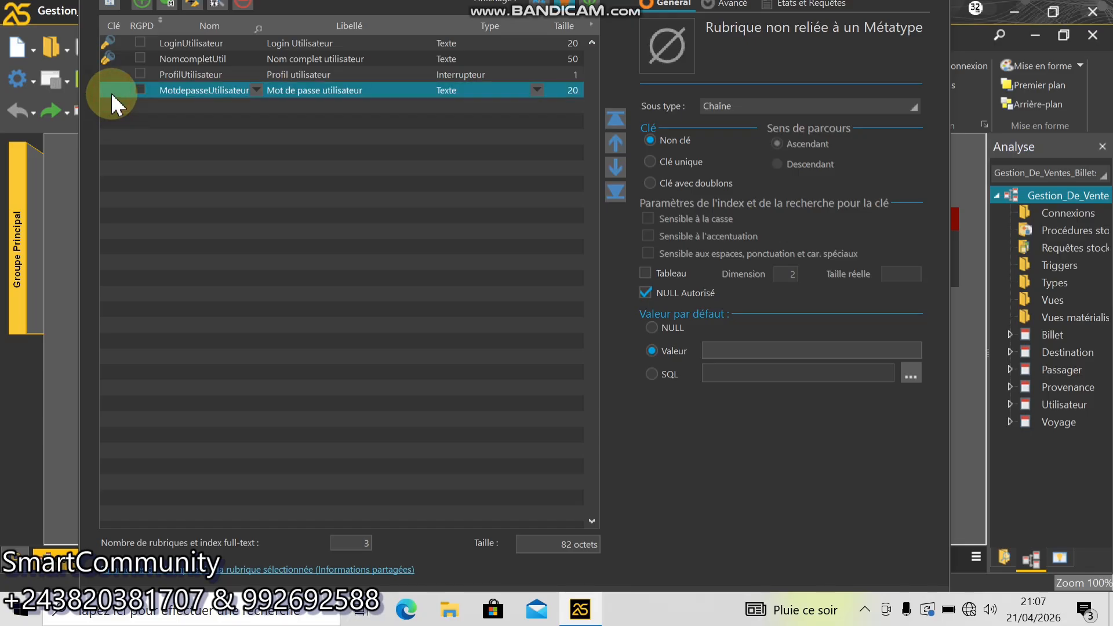
left_click(616, 145)
left_click(616, 145)
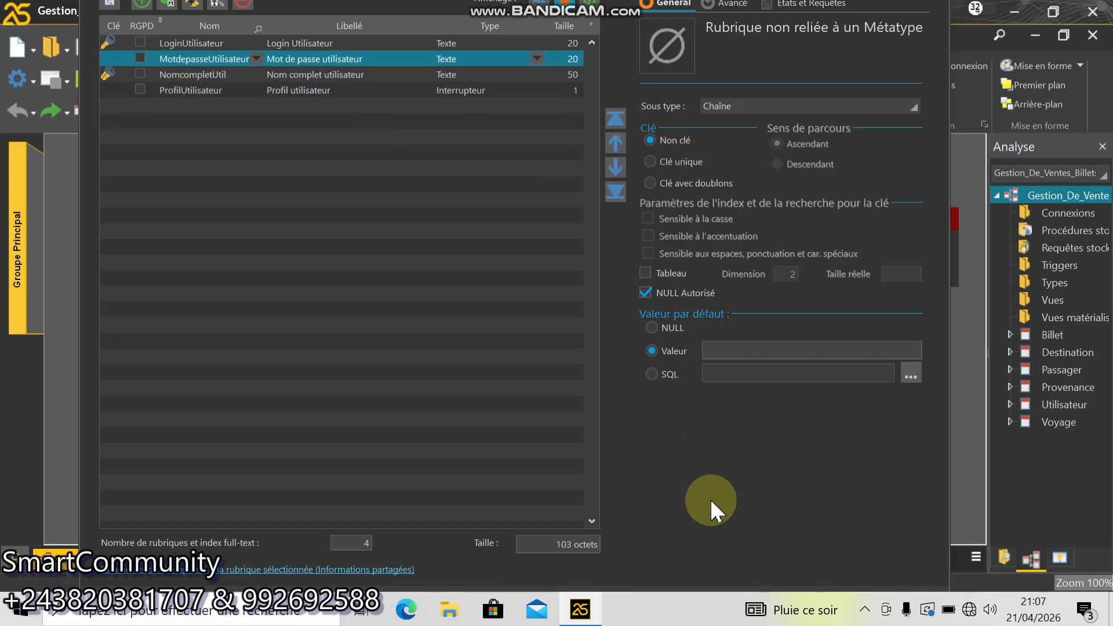
left_click_drag(711, 498, 646, 337)
left_click(734, 438)
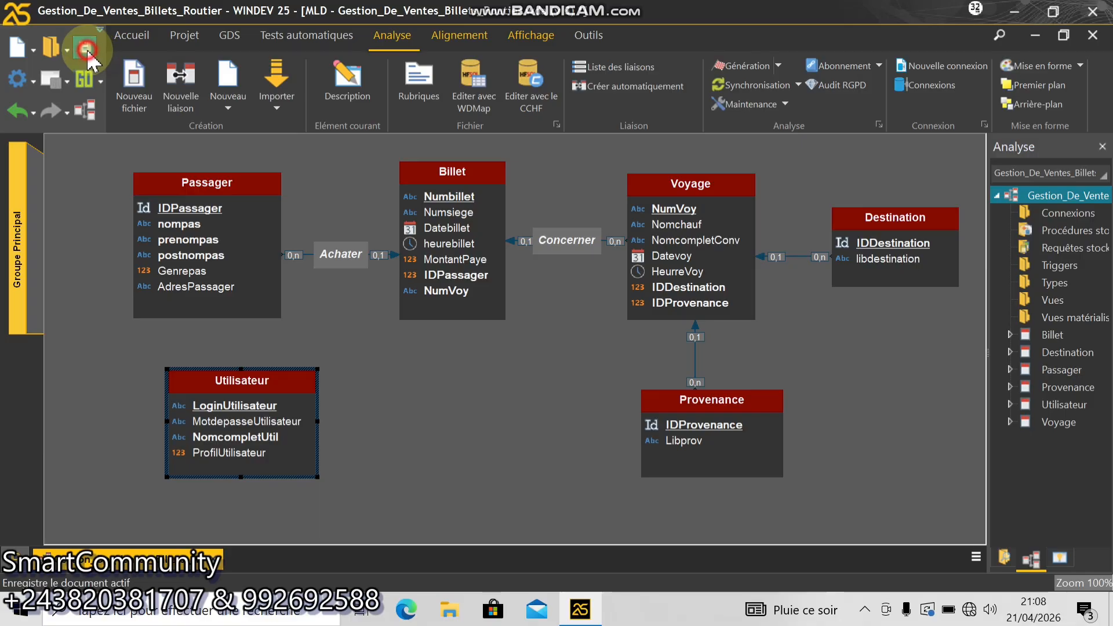
- Save and generate the analysis, declining the synchronisation of the deployed structure and data
left_click(720, 66)
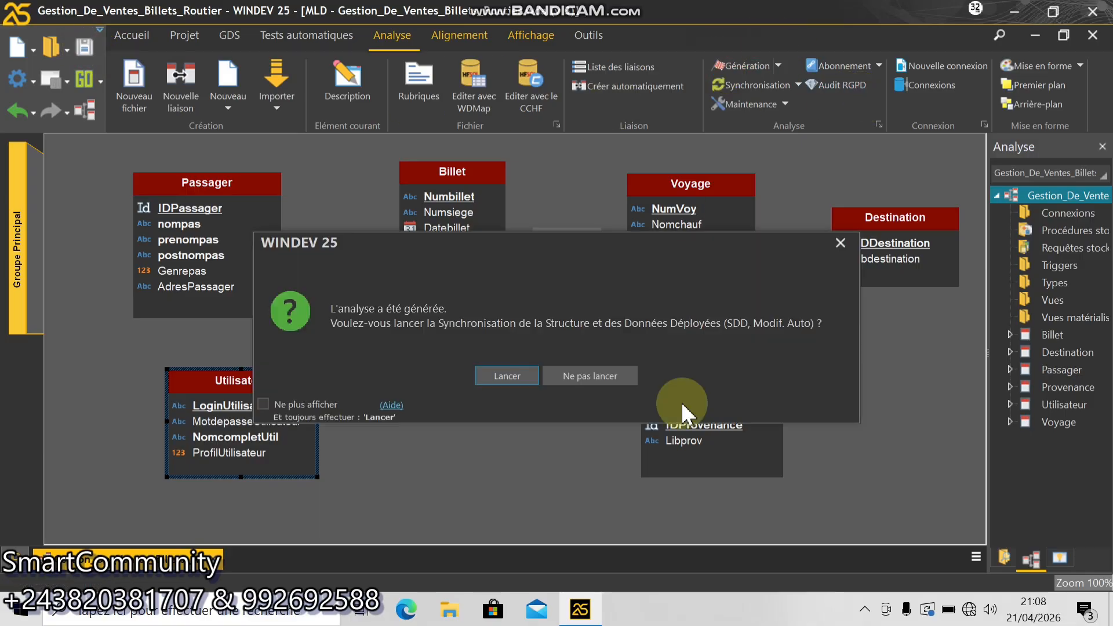
left_click(597, 376)
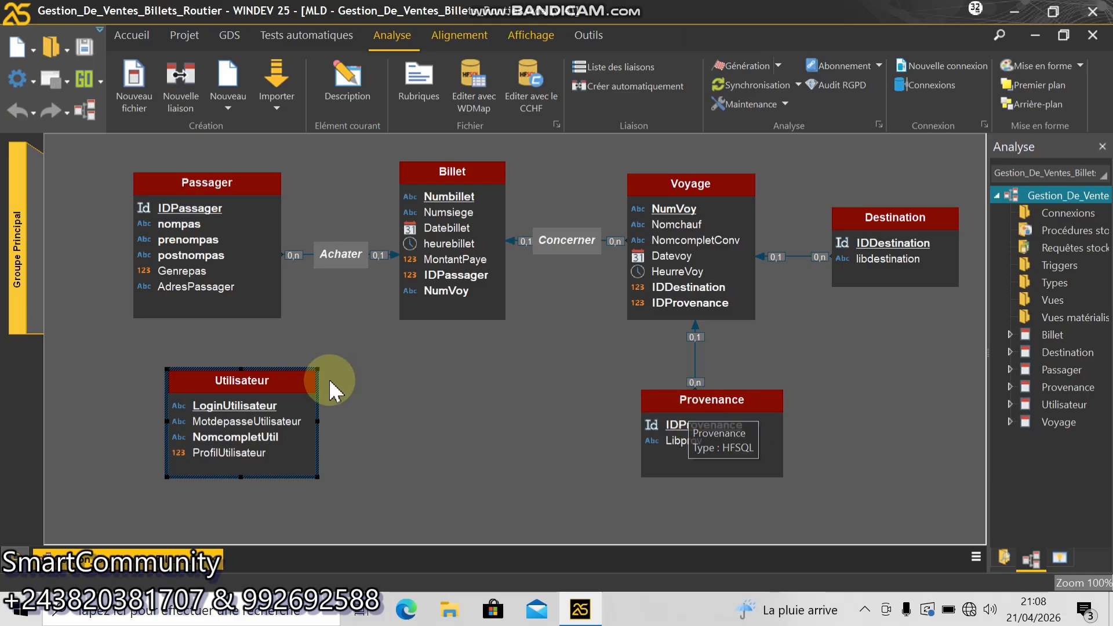
- Shift the Utilisateur file horizontally toward the space below Billet
left_click(201, 389)
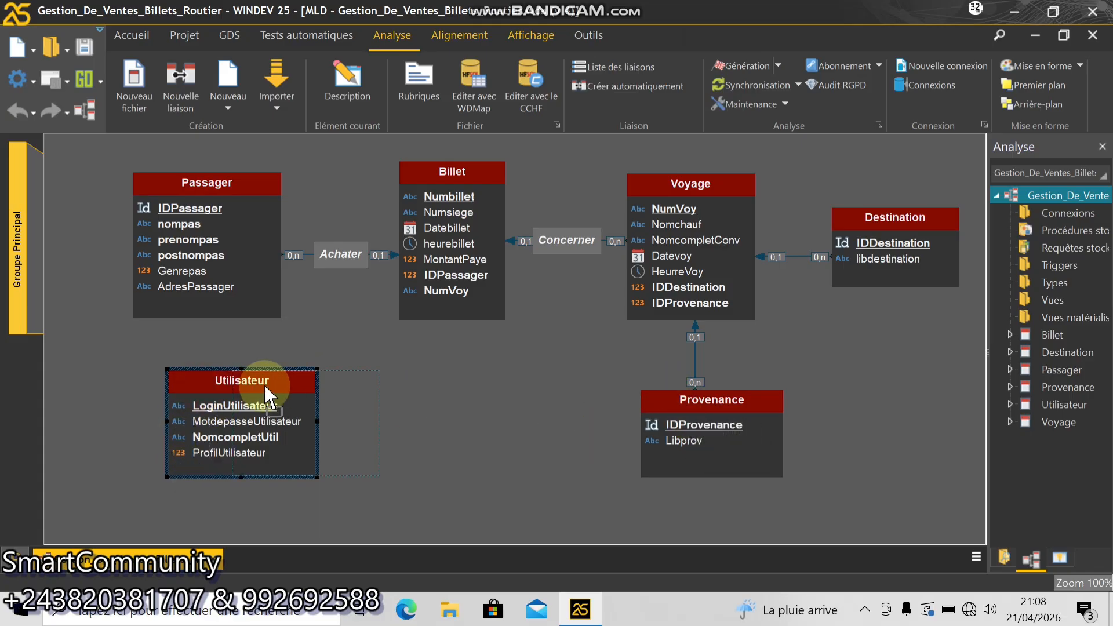